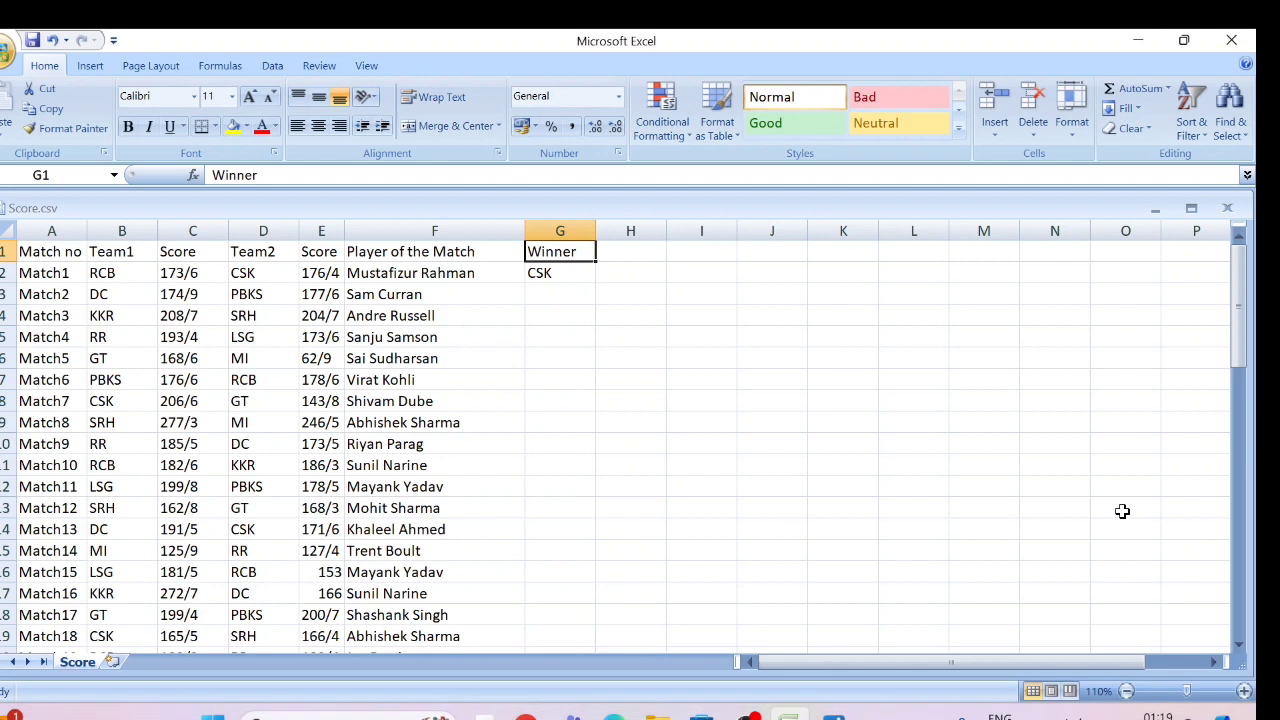
- Review the header row from Winner back to Match no and the first match entries in column A
{"action": "key", "text": "Left"}
{"action": "key", "text": "Left"}
{"action": "key", "text": "Left"}
{"action": "key", "text": "Left"}
{"action": "key", "text": "Left"}
{"action": "key", "text": "Left"}
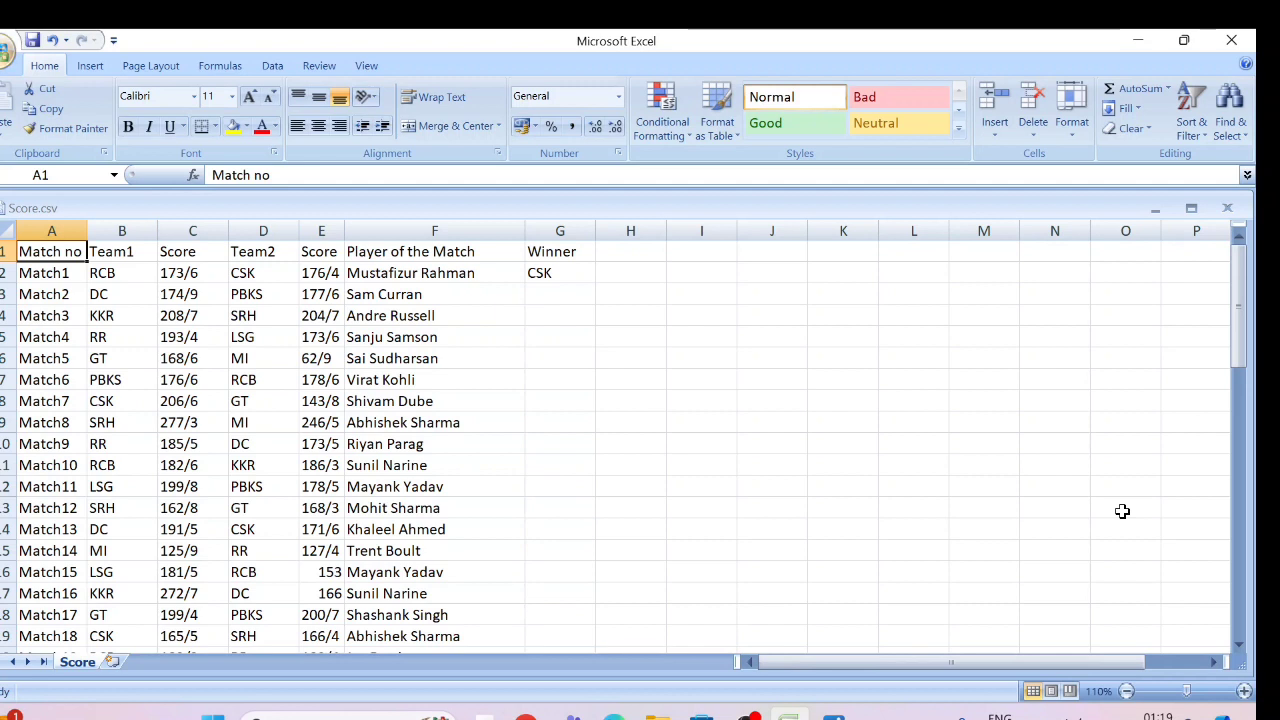
{"action": "key", "text": "Down"}
{"action": "key", "text": "Down"}
{"action": "key", "text": "Down"}
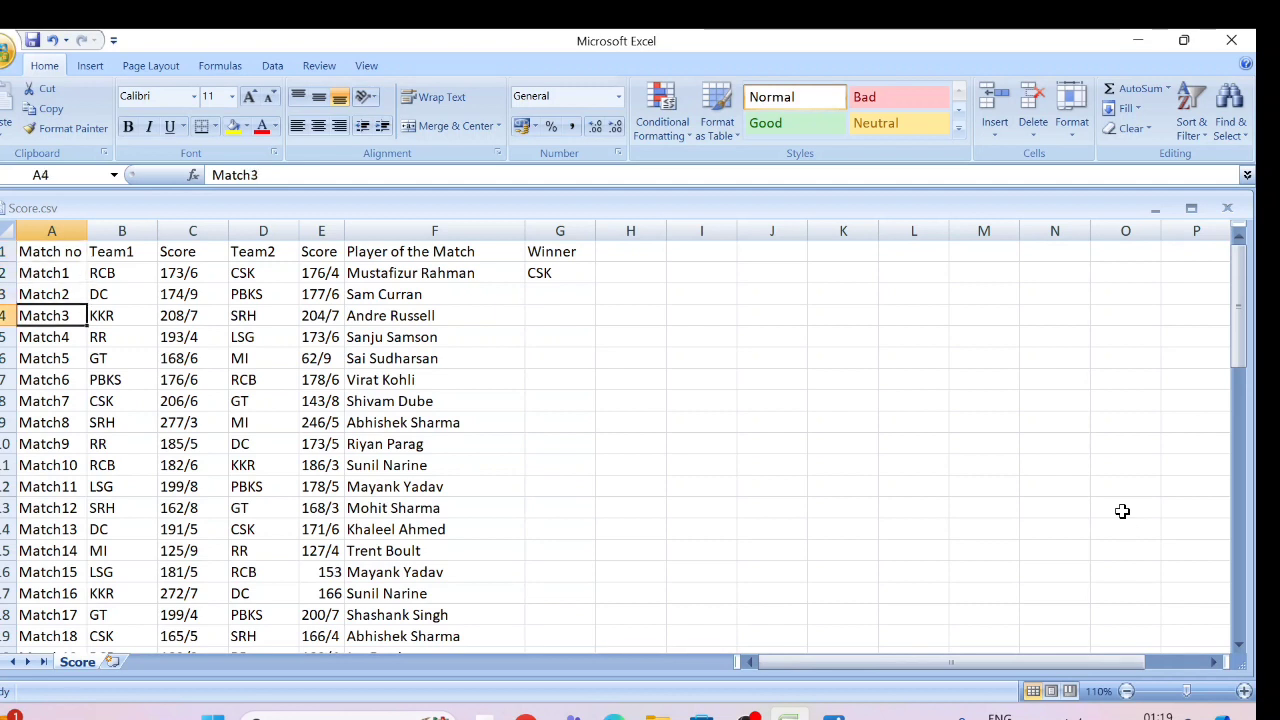
{"action": "key", "text": "Up"}
{"action": "key", "text": "Up"}
{"action": "key", "text": "Up"}
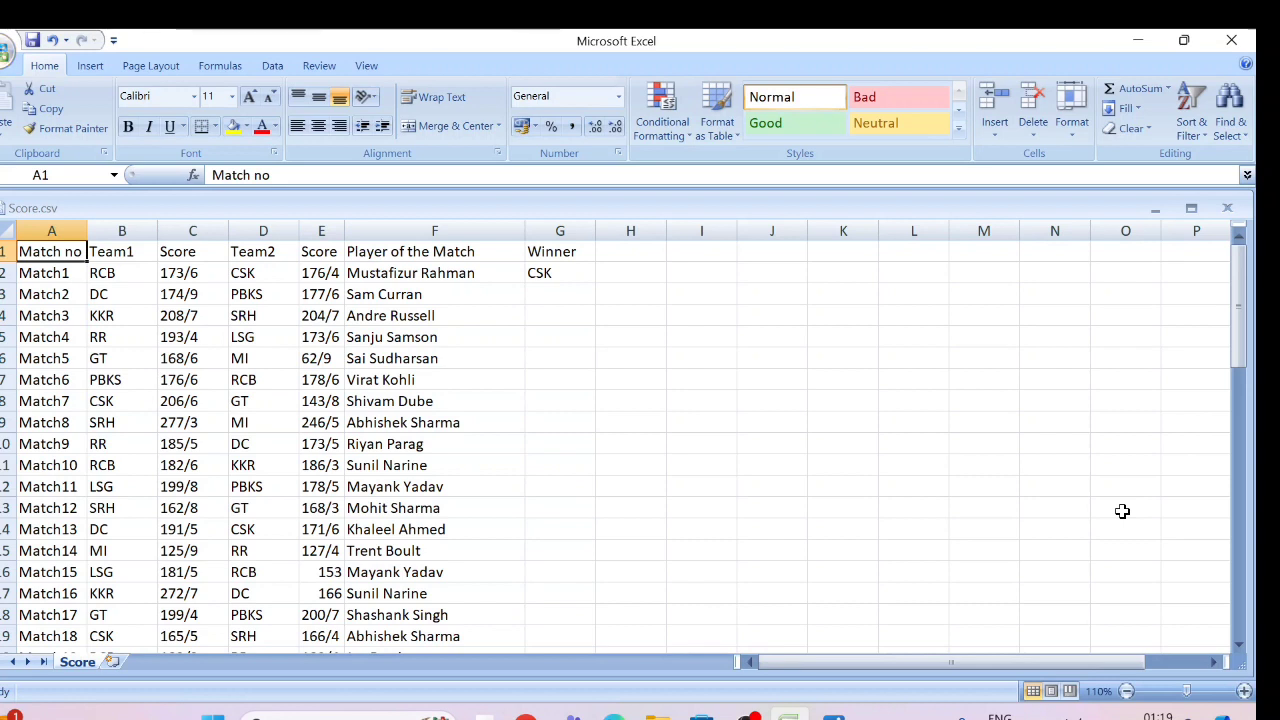
- Examine the Match1 record in row 2, comparing both teams' scores with the listed winner
{"action": "key", "text": "Down"}
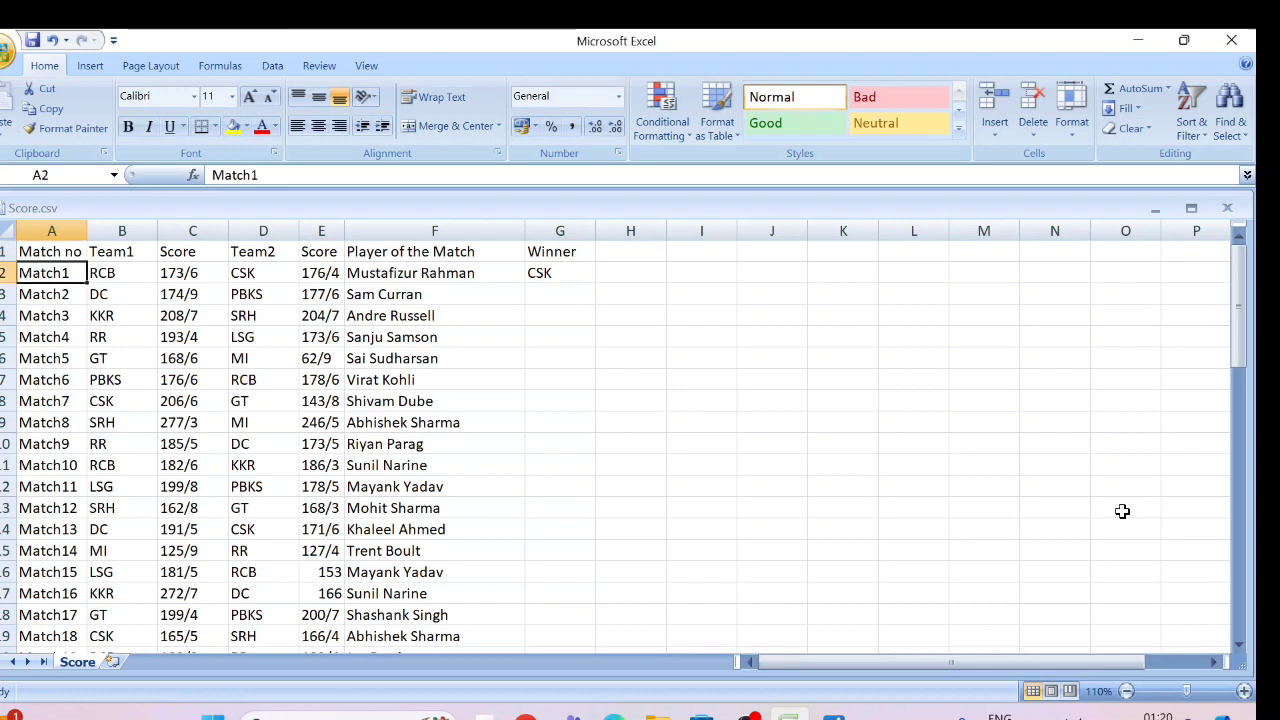
{"action": "key", "text": "Right"}
{"action": "key", "text": "Right"}
{"action": "key", "text": "Right"}
{"action": "key", "text": "Left"}
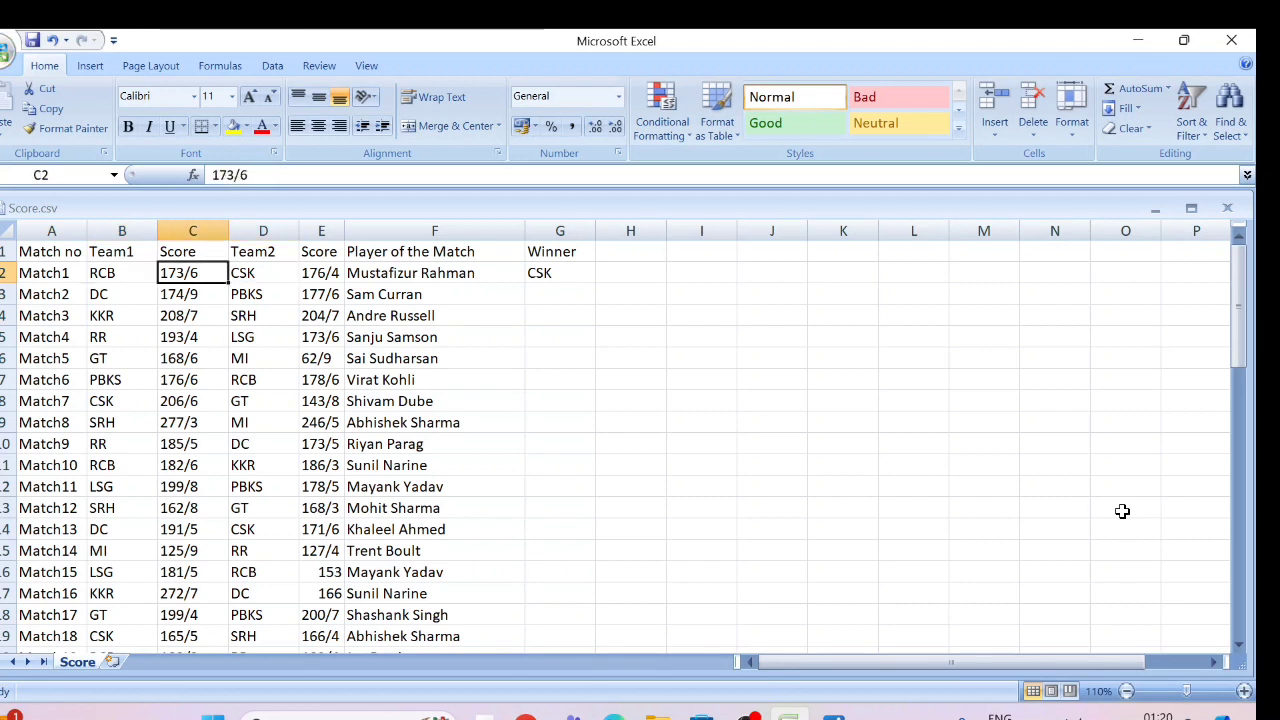
{"action": "key", "text": "Right"}
{"action": "key", "text": "Right"}
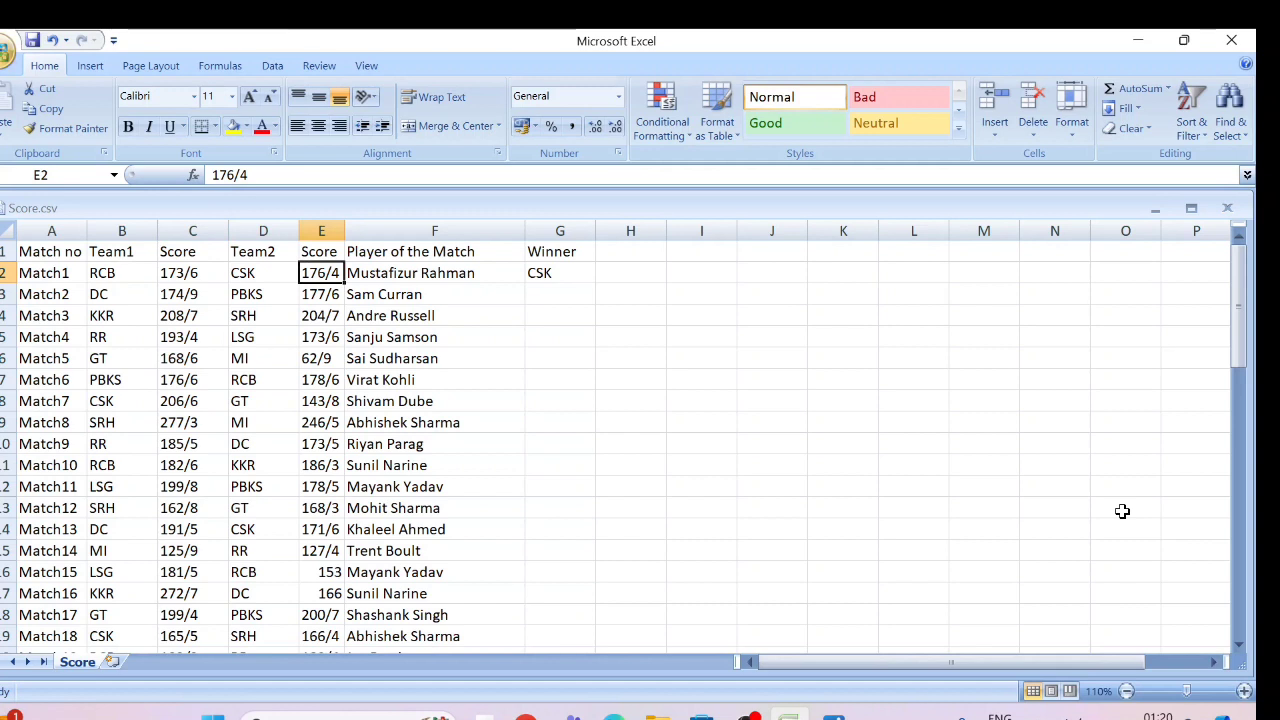
{"action": "key", "text": "Right"}
{"action": "key", "text": "Right"}
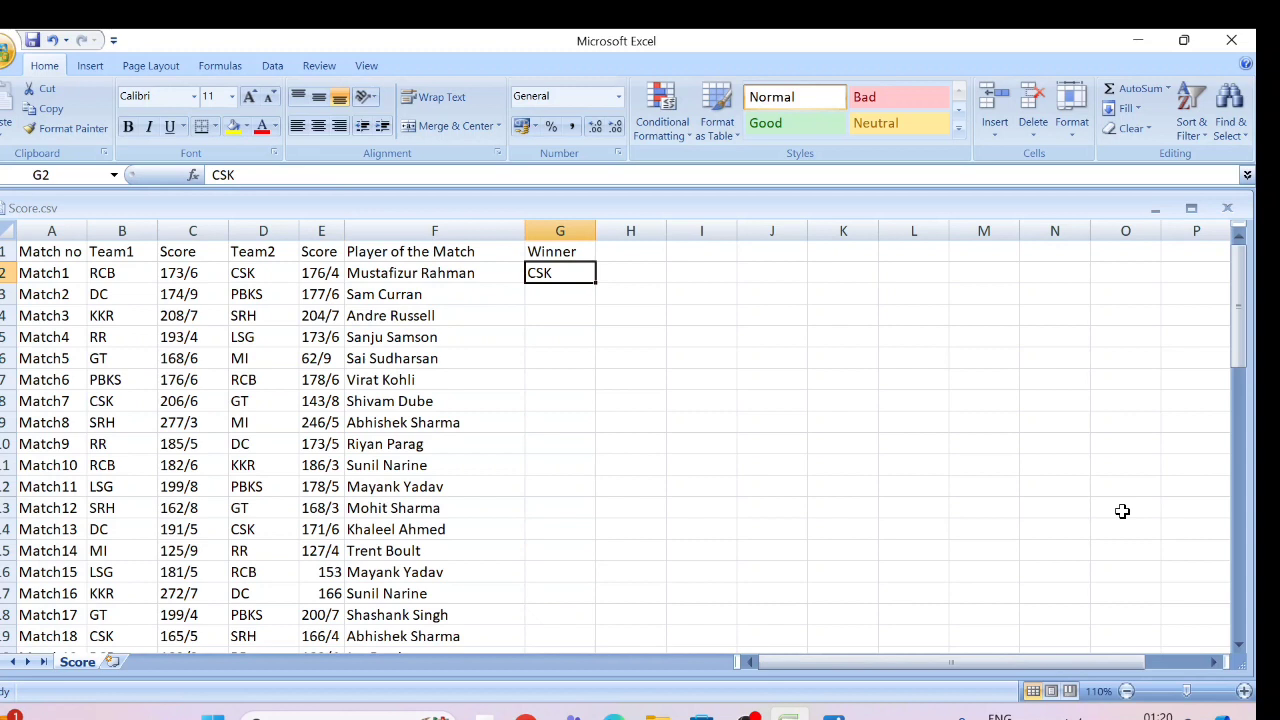
{"action": "key", "text": "Left"}
{"action": "key", "text": "Left"}
{"action": "key", "text": "Left"}
{"action": "key", "text": "Left"}
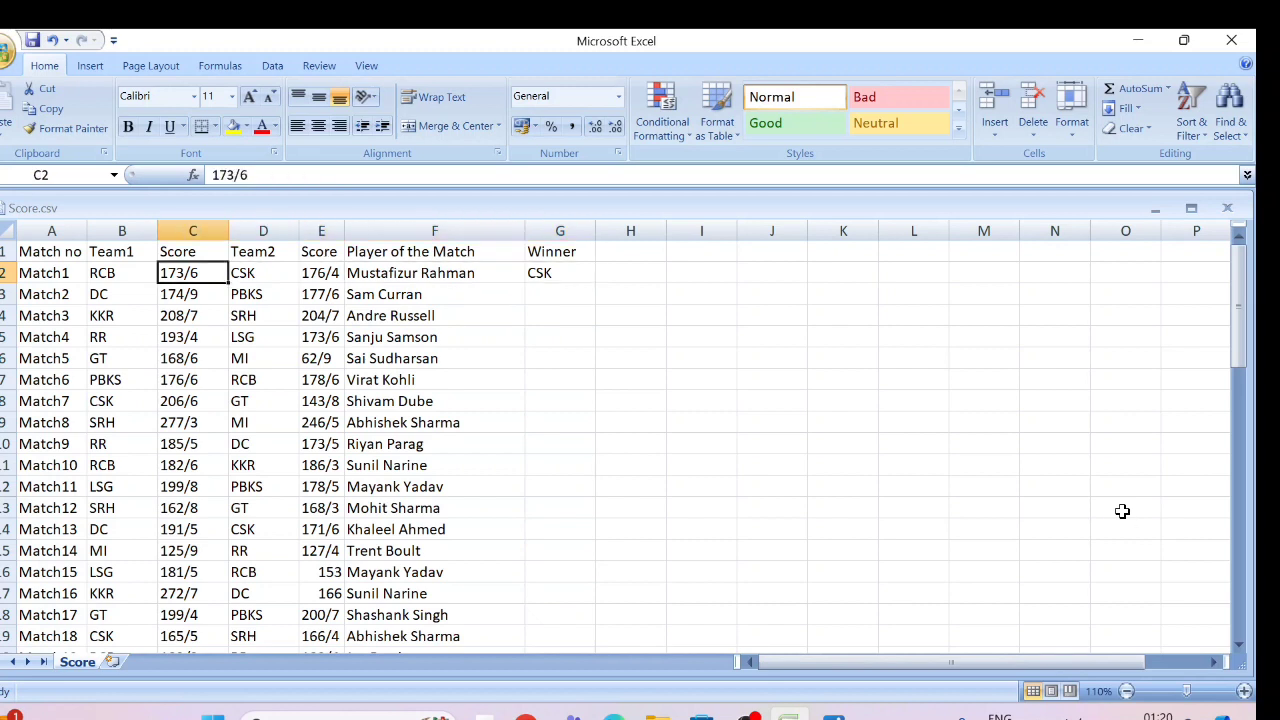
{"action": "key", "text": "Right"}
{"action": "key", "text": "Right"}
{"action": "key", "text": "Right"}
{"action": "key", "text": "Right"}
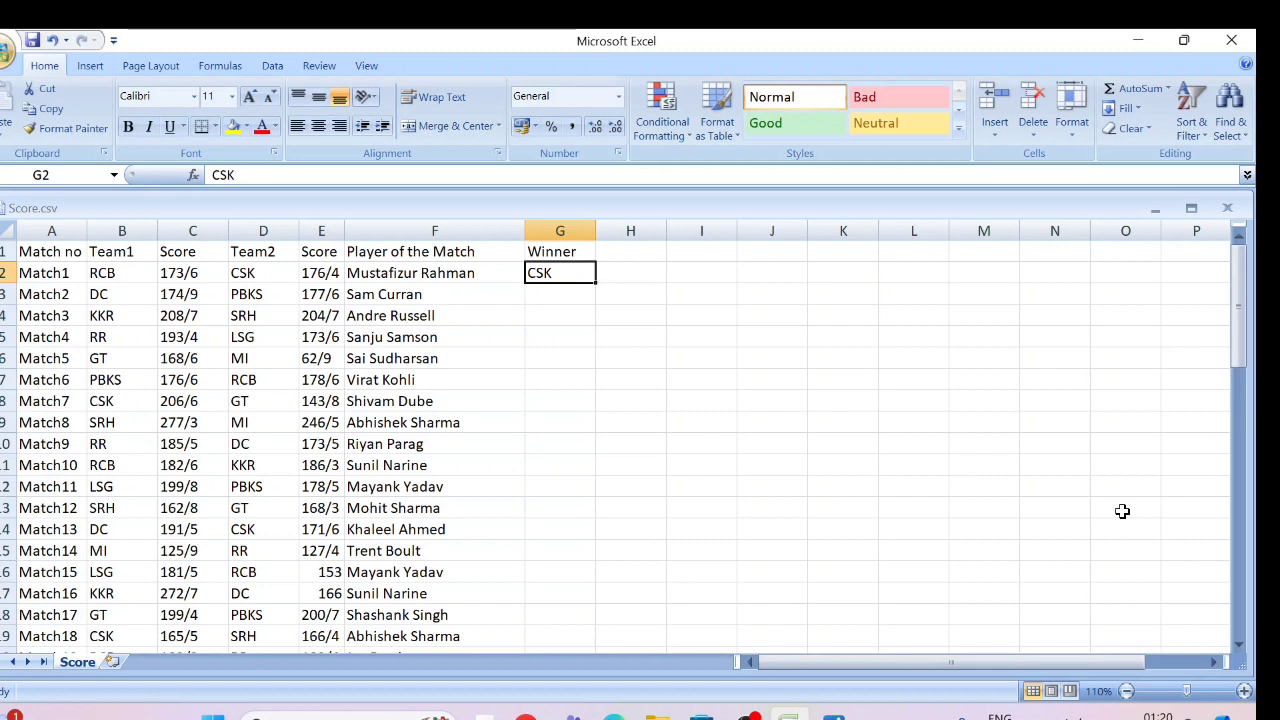
{"action": "key", "text": "Left"}
{"action": "key", "text": "Left"}
{"action": "key", "text": "Left"}
{"action": "key", "text": "Right"}
{"action": "key", "text": "Right"}
{"action": "key", "text": "Right"}
{"action": "key", "text": "Right"}
{"action": "key", "text": "Right"}
{"action": "key", "text": "Right"}
{"action": "type", "text": "l"}
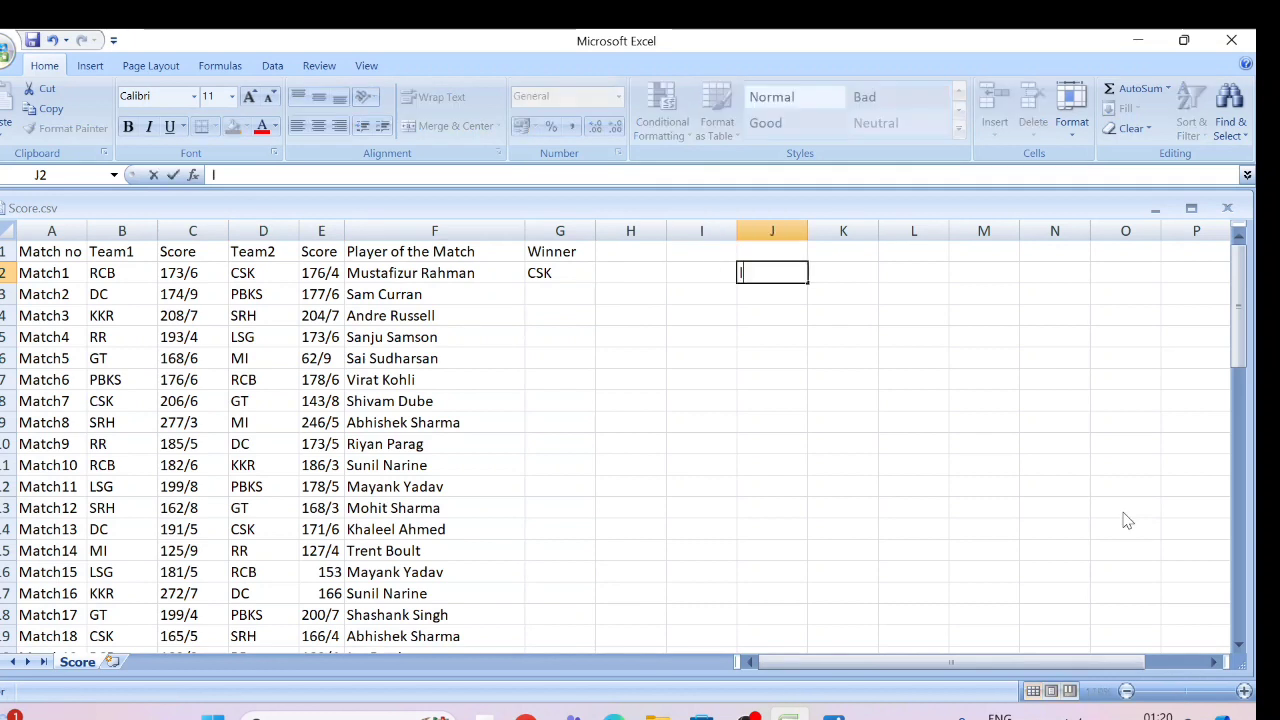
{"action": "type", "text": "eft, if, find"}
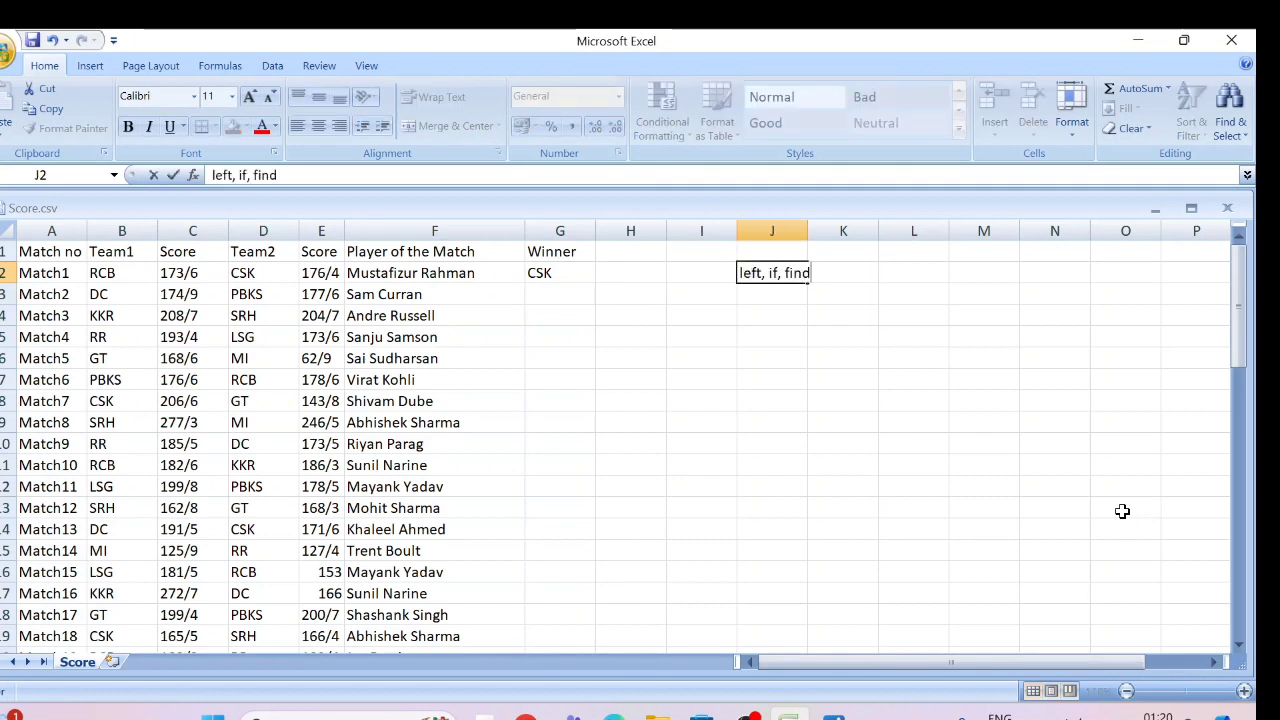
{"action": "type", "text": ", value"}
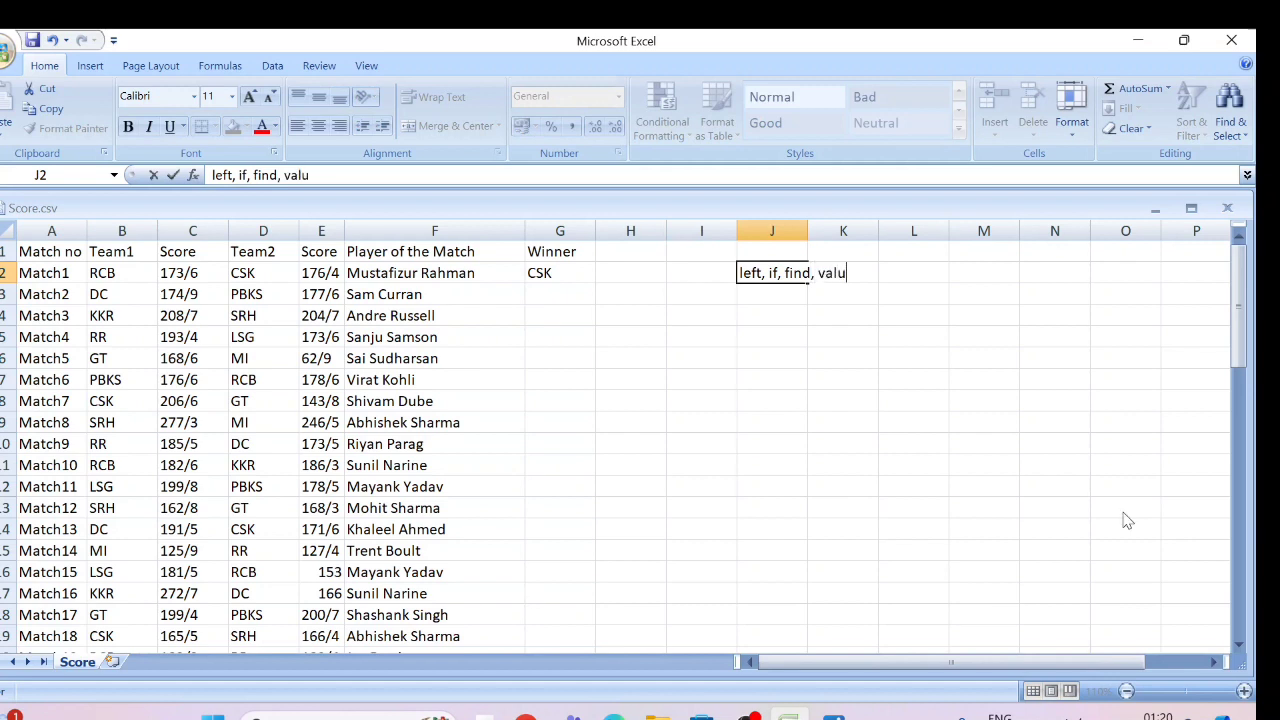
{"action": "key", "text": "BackSpace"}
{"action": "key", "text": "BackSpace"}
{"action": "key", "text": "BackSpace"}
{"action": "key", "text": "BackSpace"}
{"action": "key", "text": "BackSpace"}
{"action": "key", "text": "BackSpace"}
{"action": "key", "text": "BackSpace"}
{"action": "key", "text": "BackSpace"}
{"action": "key", "text": "BackSpace"}
{"action": "key", "text": "BackSpace"}
{"action": "key", "text": "BackSpace"}
{"action": "key", "text": "BackSpace"}
{"action": "key", "text": "BackSpace"}
{"action": "key", "text": "BackSpace"}
{"action": "key", "text": "BackSpace"}
{"action": "key", "text": "BackSpace"}
{"action": "key", "text": "BackSpace"}
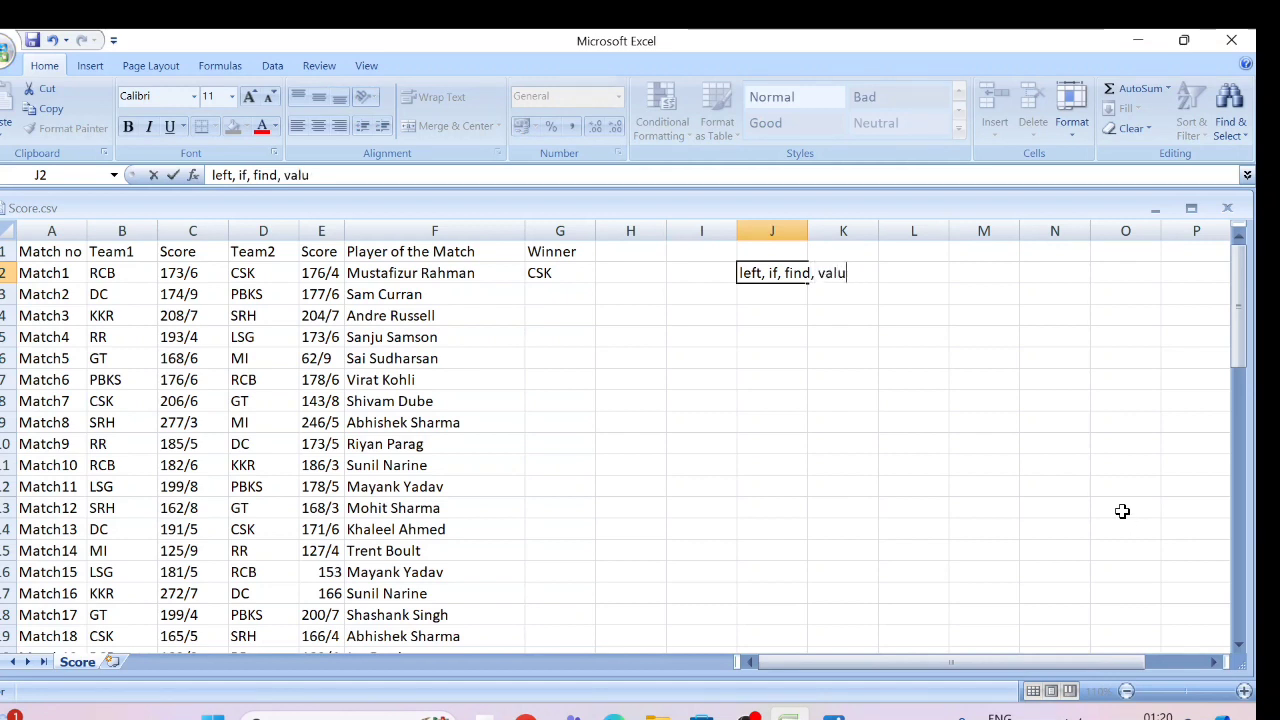
{"action": "key", "text": "BackSpace"}
{"action": "key", "text": "BackSpace"}
{"action": "key", "text": "BackSpace"}
{"action": "key", "text": "BackSpace"}
{"action": "key", "text": "Tab"}
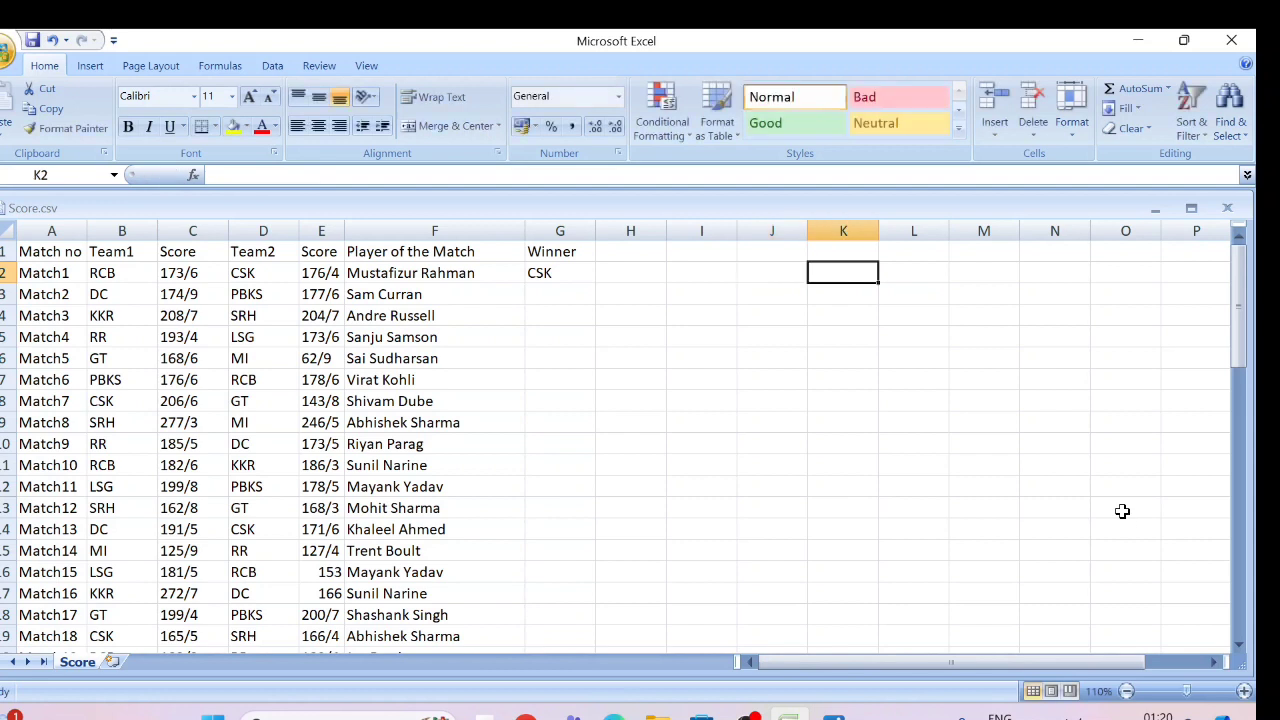
- Examine how runs and wickets are separated in the Match1 scores in C2 and E2
{"action": "key", "text": "Left"}
{"action": "key", "text": "Left"}
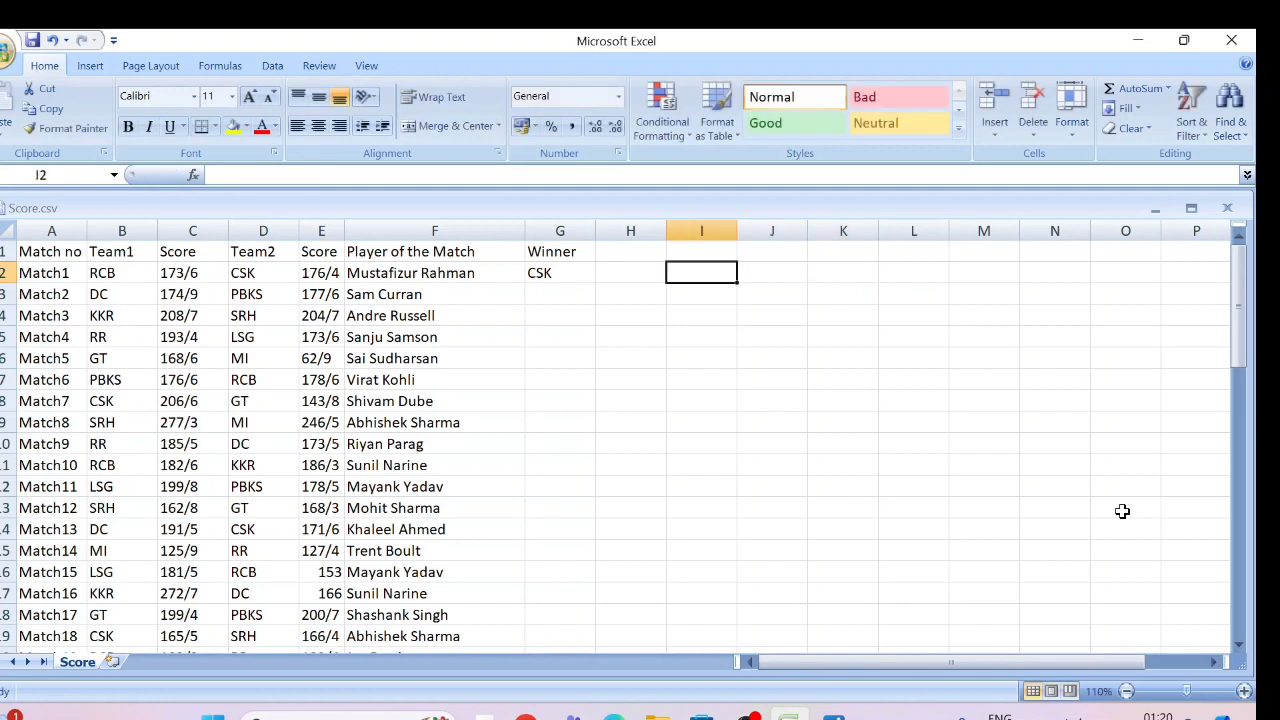
{"action": "key", "text": "Right"}
{"action": "key", "text": "Left"}
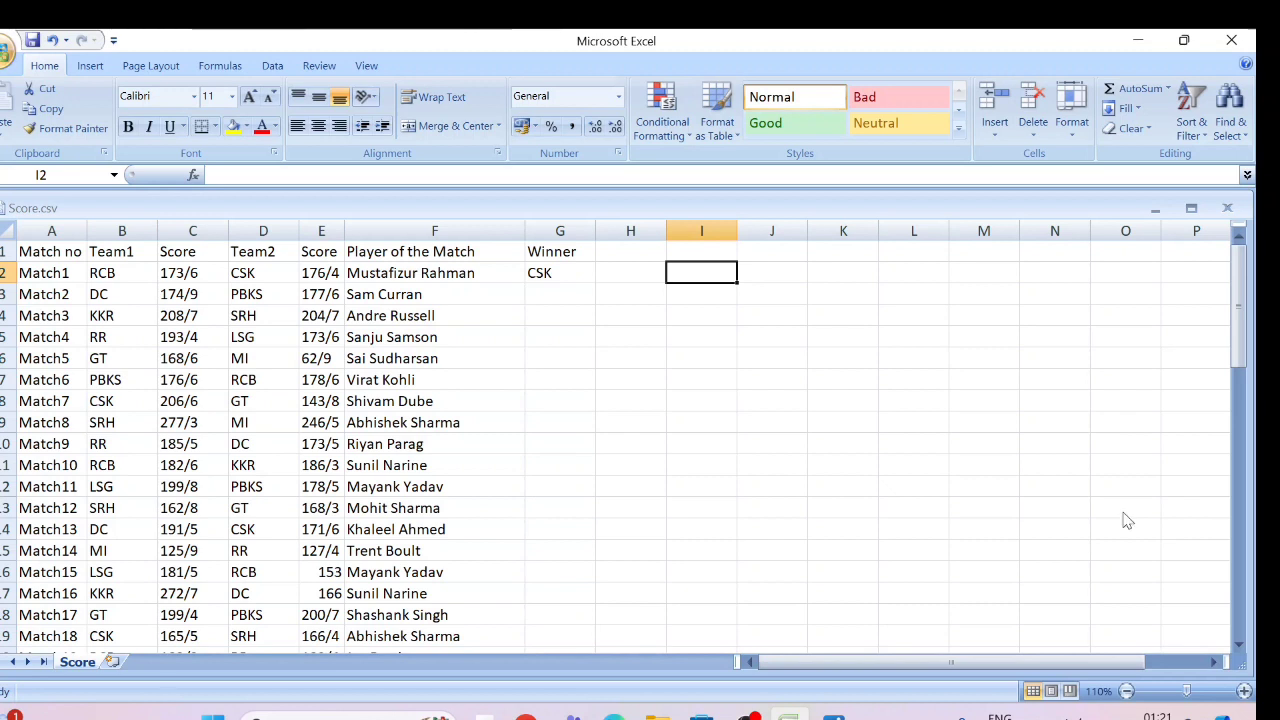
{"action": "key", "text": "Left"}
{"action": "key", "text": "Left"}
{"action": "key", "text": "Left"}
{"action": "key", "text": "Left"}
{"action": "key", "text": "Left"}
{"action": "key", "text": "Right"}
{"action": "key", "text": "Left"}
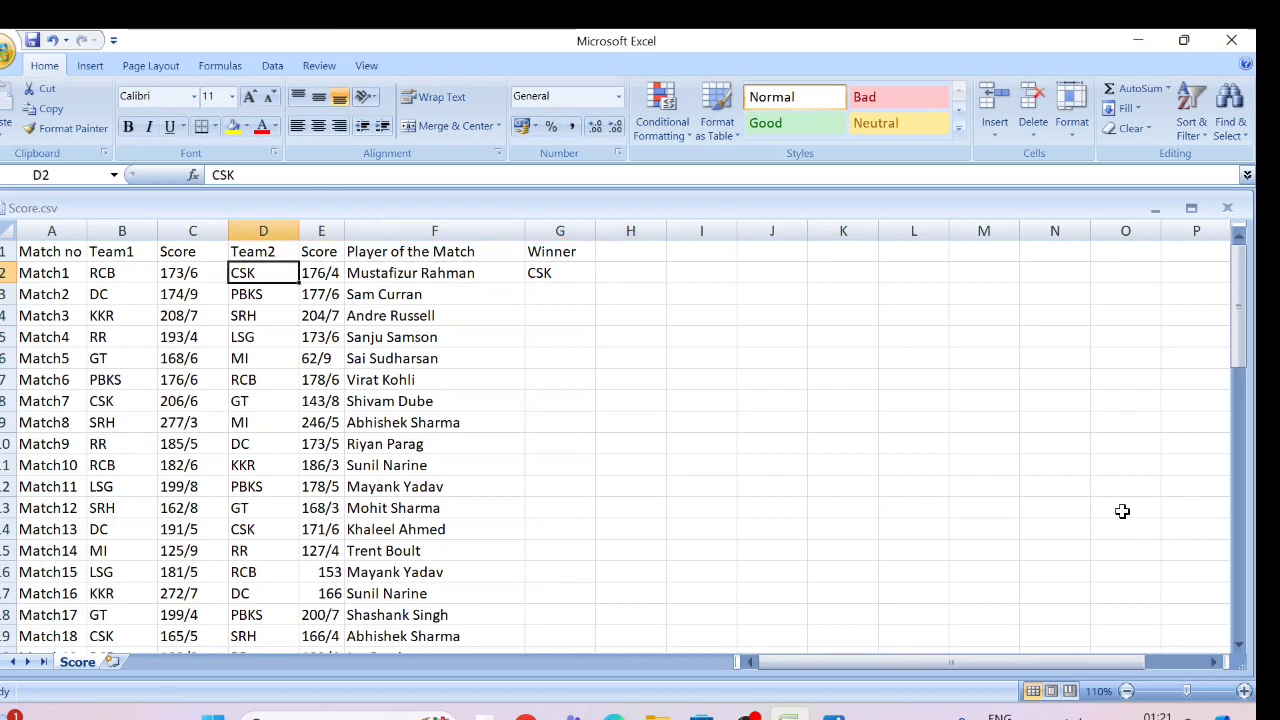
{"action": "key", "text": "Left"}
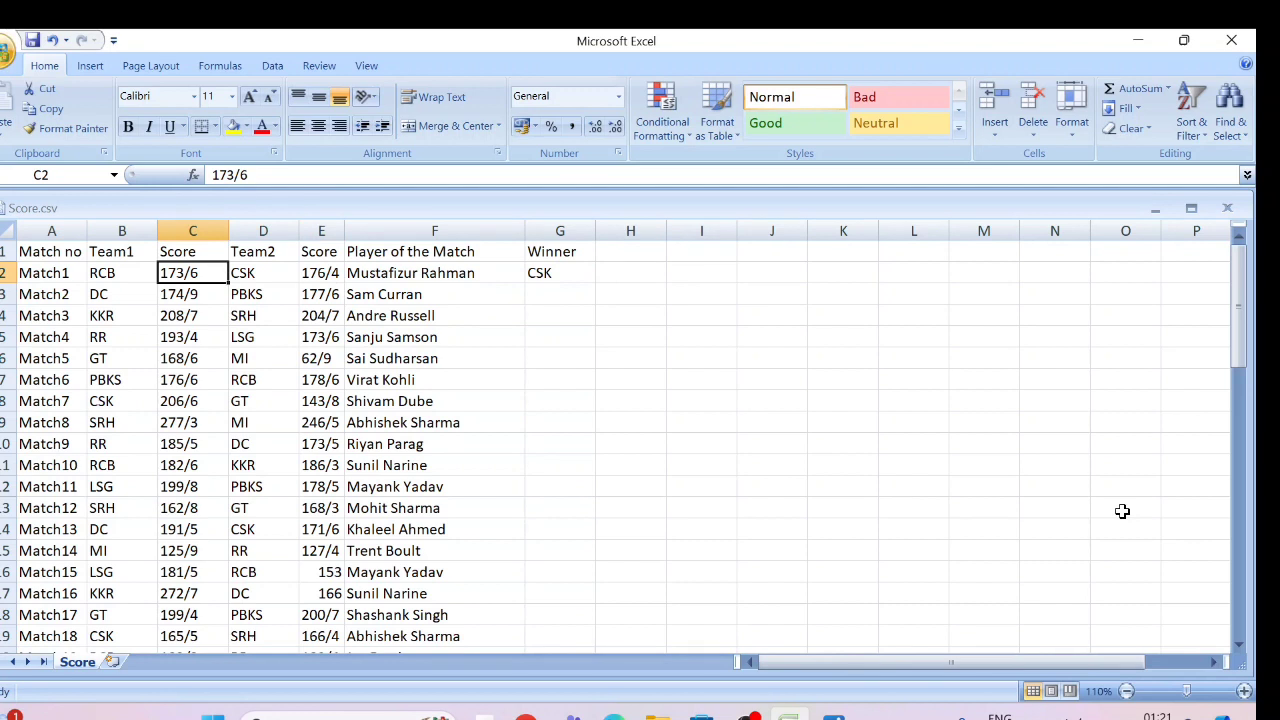
{"action": "key", "text": "Right"}
{"action": "key", "text": "Right"}
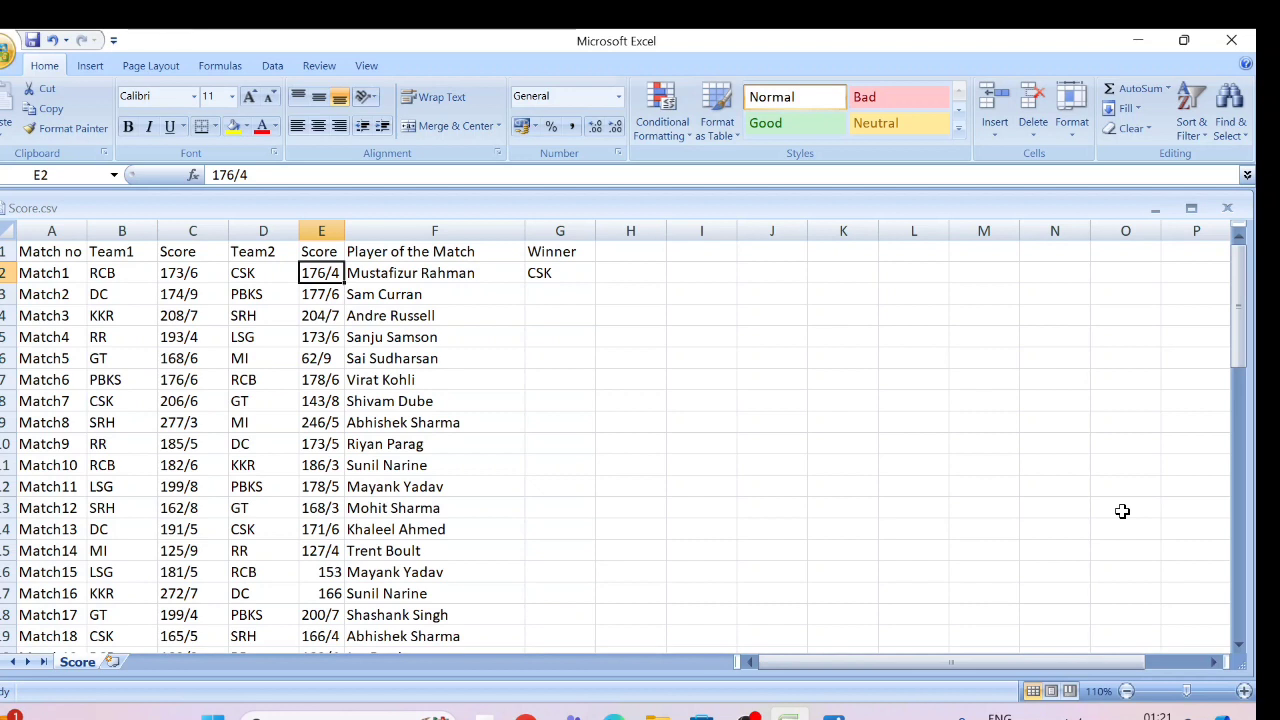
- Compare the Match1 scores in C2 and E2 and check which team in B2 or D2 each belongs to
{"action": "key", "text": "Left"}
{"action": "key", "text": "Left"}
{"action": "key", "text": "Right"}
{"action": "key", "text": "Right"}
{"action": "key", "text": "Left"}
{"action": "key", "text": "Left"}
{"action": "key", "text": "Left"}
{"action": "key", "text": "Right"}
{"action": "key", "text": "Right"}
{"action": "key", "text": "Left"}
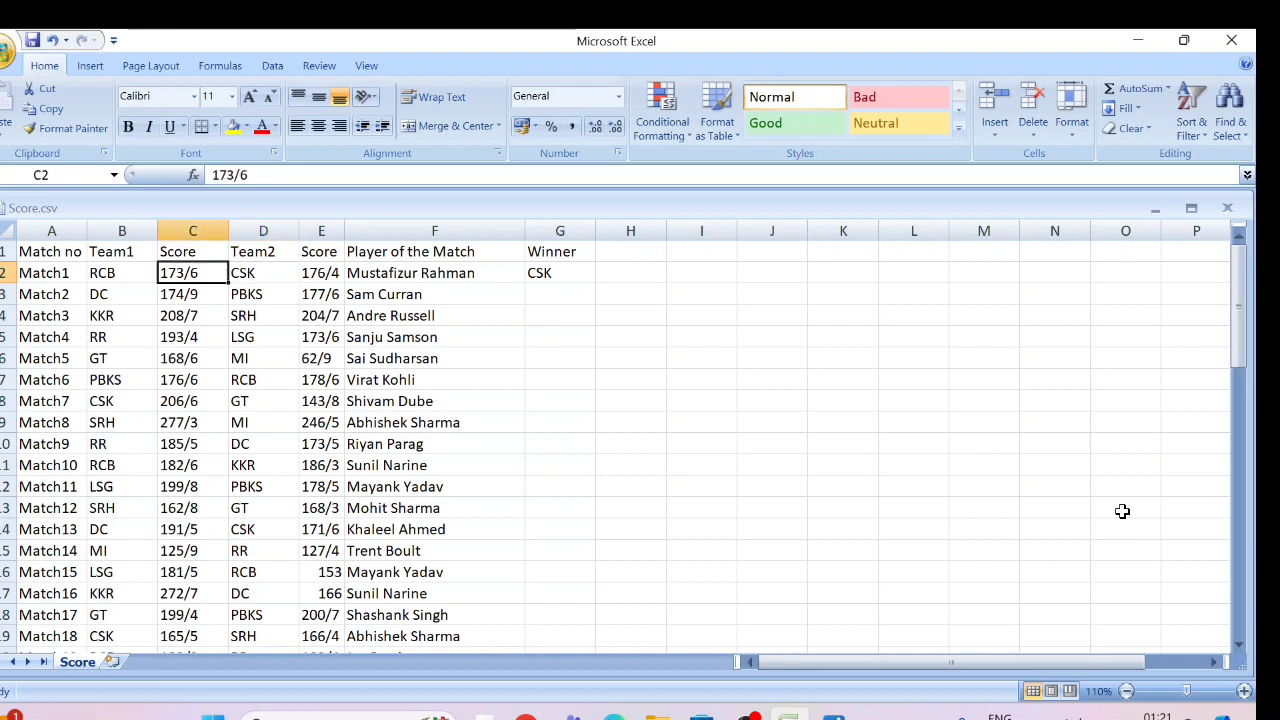
{"action": "key", "text": "Right"}
{"action": "key", "text": "Right"}
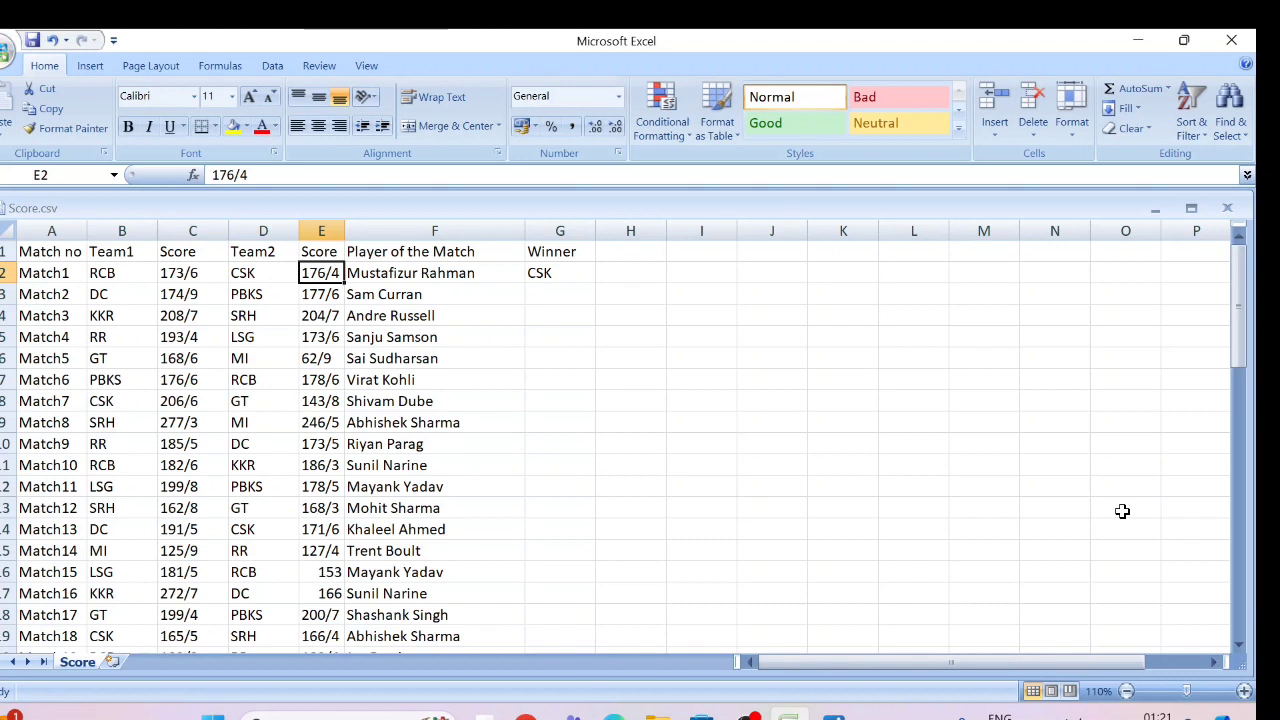
{"action": "key", "text": "Left"}
{"action": "key", "text": "Right"}
{"action": "key", "text": "Left"}
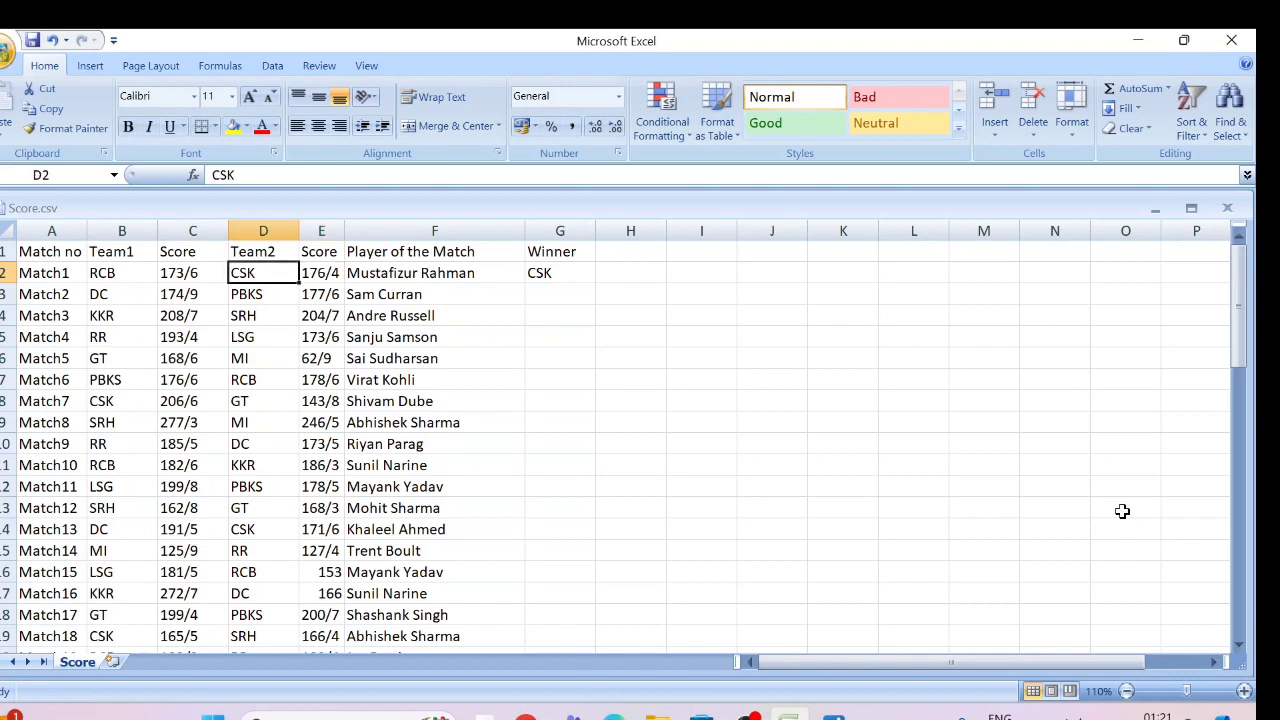
{"action": "key", "text": "Left"}
{"action": "key", "text": "Left"}
{"action": "key", "text": "Right"}
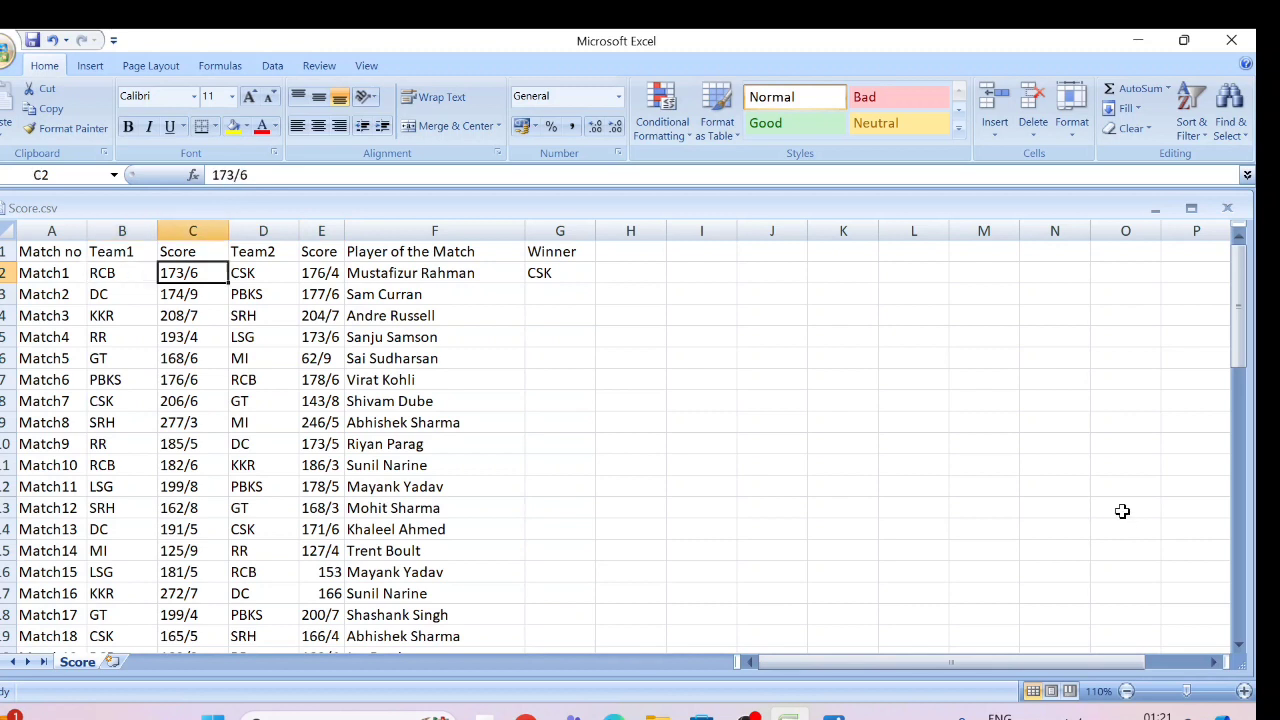
{"action": "key", "text": "Right"}
{"action": "key", "text": "Left"}
{"action": "key", "text": "Right"}
{"action": "key", "text": "Right"}
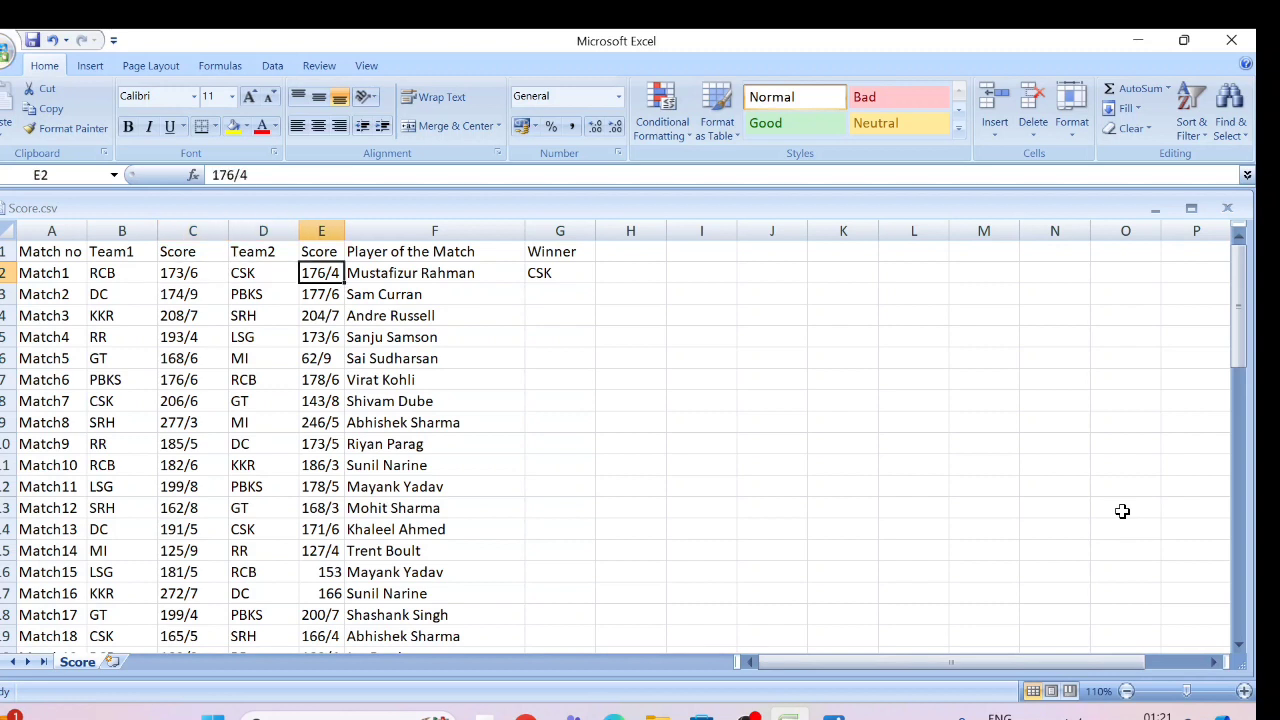
{"action": "key", "text": "Left"}
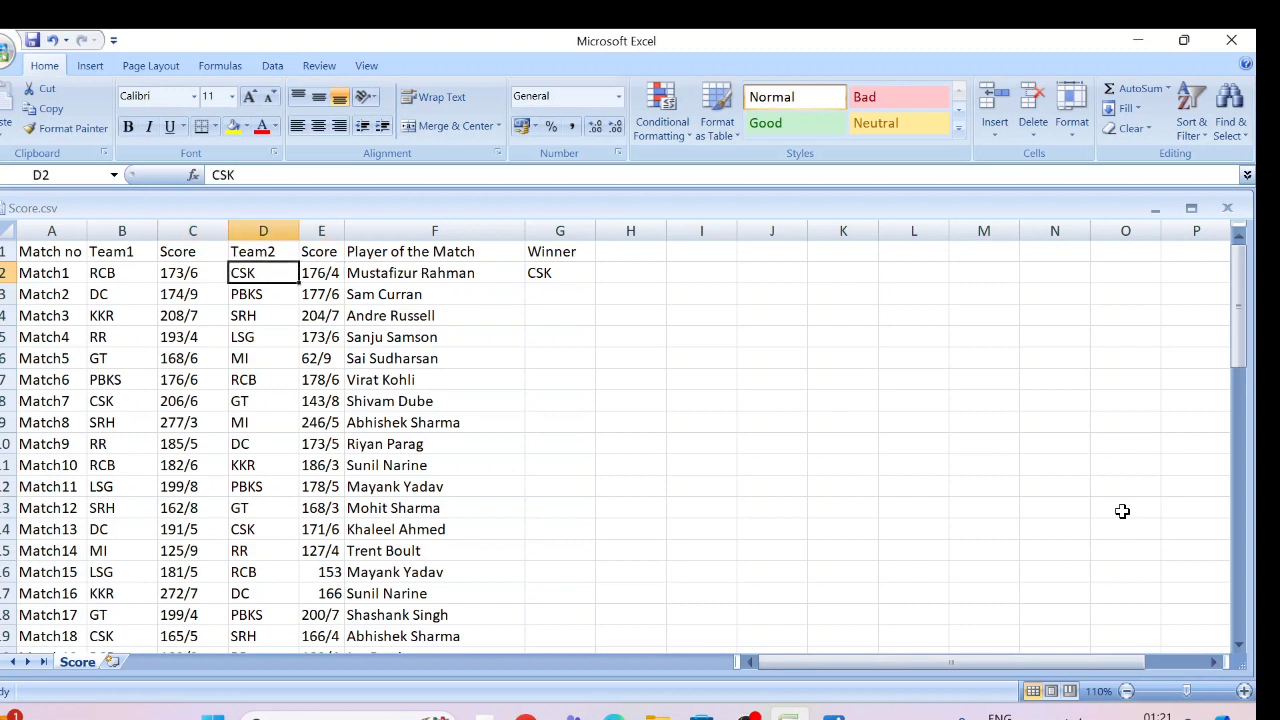
{"action": "key", "text": "Left"}
{"action": "key", "text": "Left"}
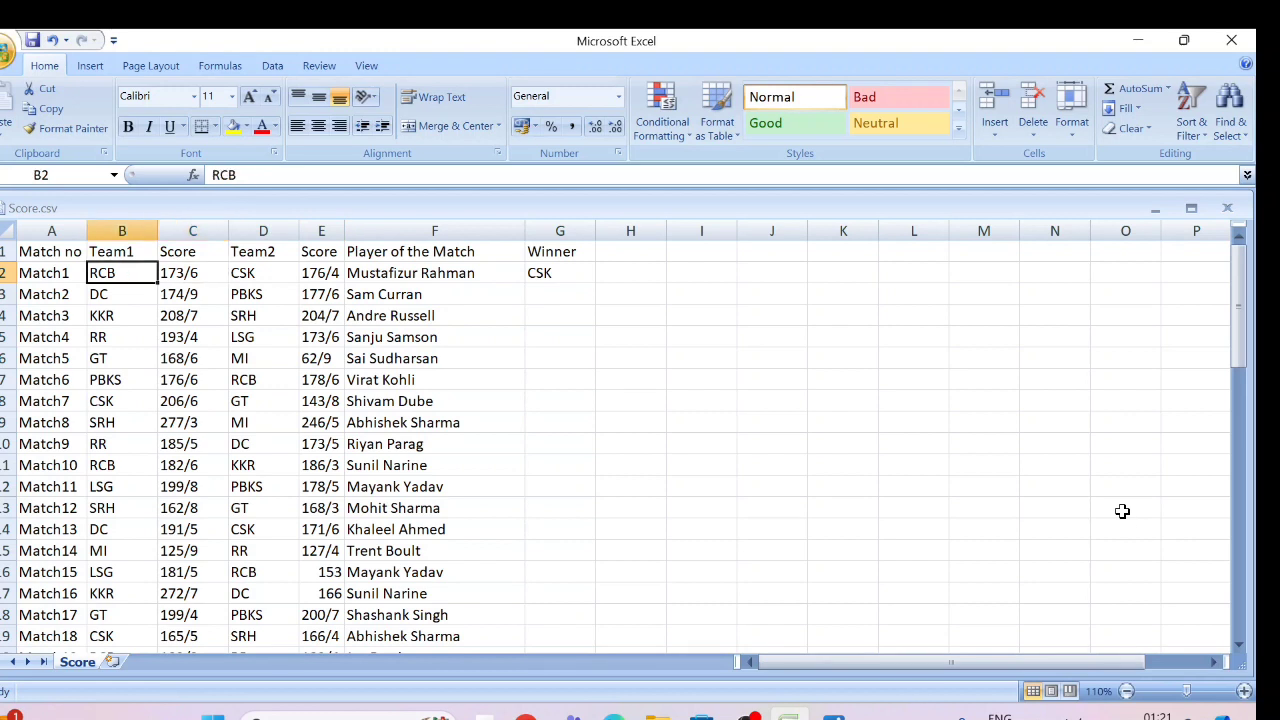
{"action": "key", "text": "Right"}
{"action": "key", "text": "Right"}
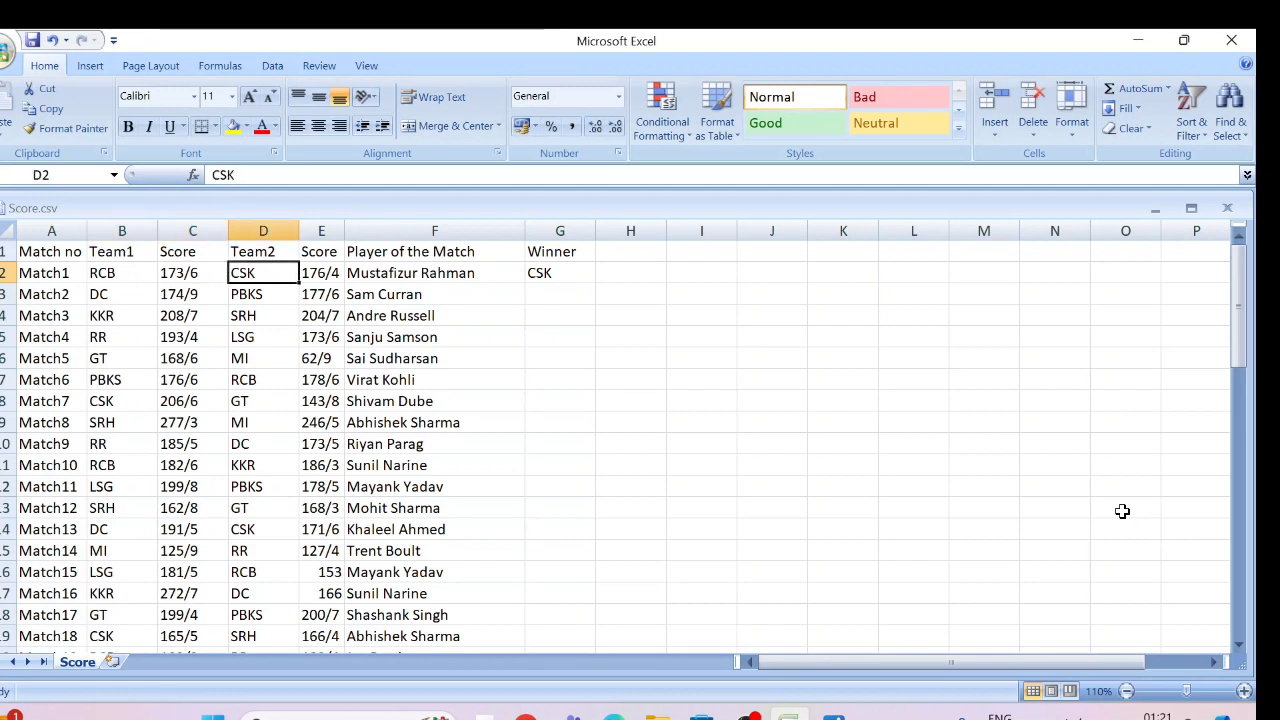
- Enter =FIND("/",C2,1) in H2 to locate the slash in the first team's Match1 score
{"action": "key", "text": "Right"}
{"action": "key", "text": "Right"}
{"action": "key", "text": "Right"}
{"action": "key", "text": "Right"}
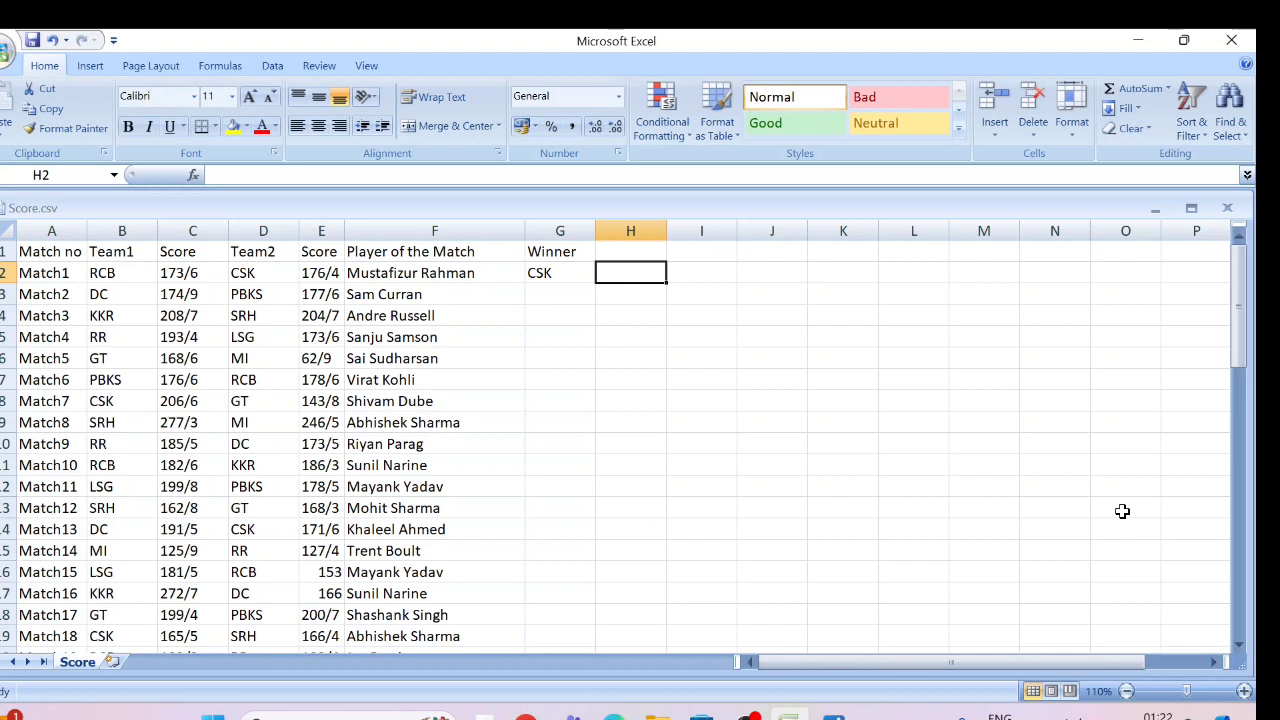
{"action": "type", "text": "="}
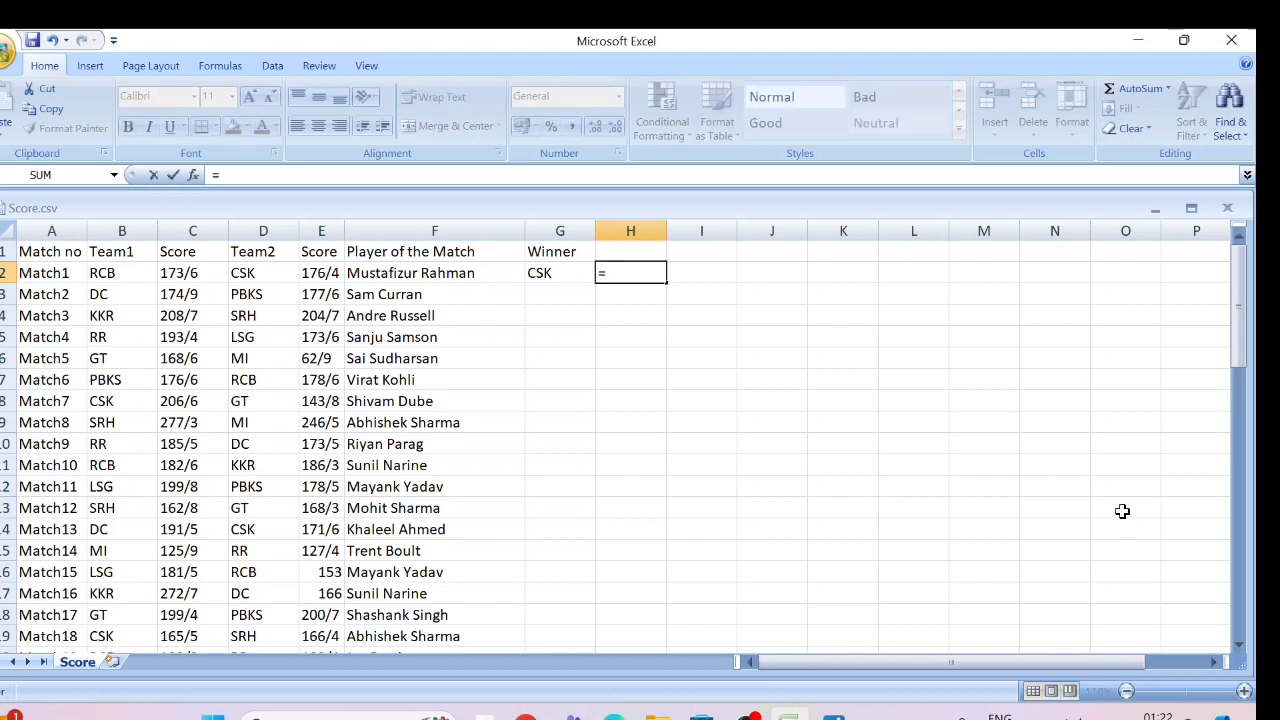
{"action": "type", "text": "fin"}
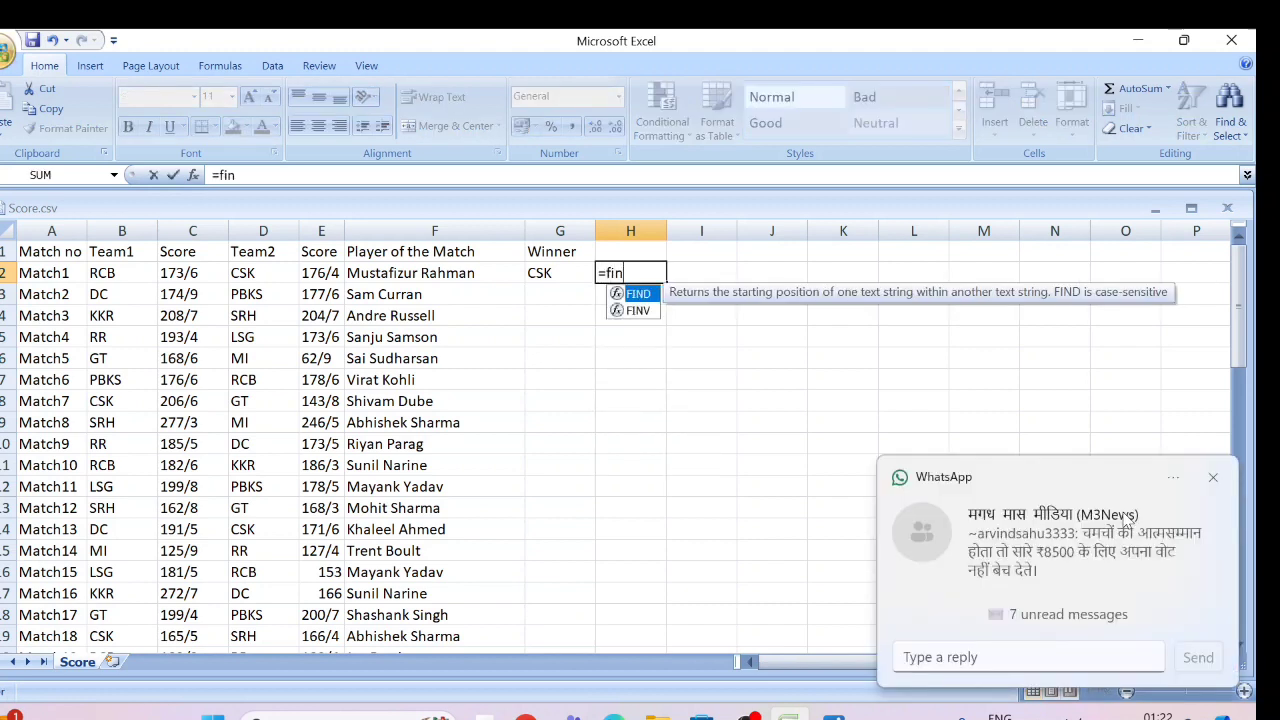
{"action": "left_click", "coordinate": [1216, 478]}
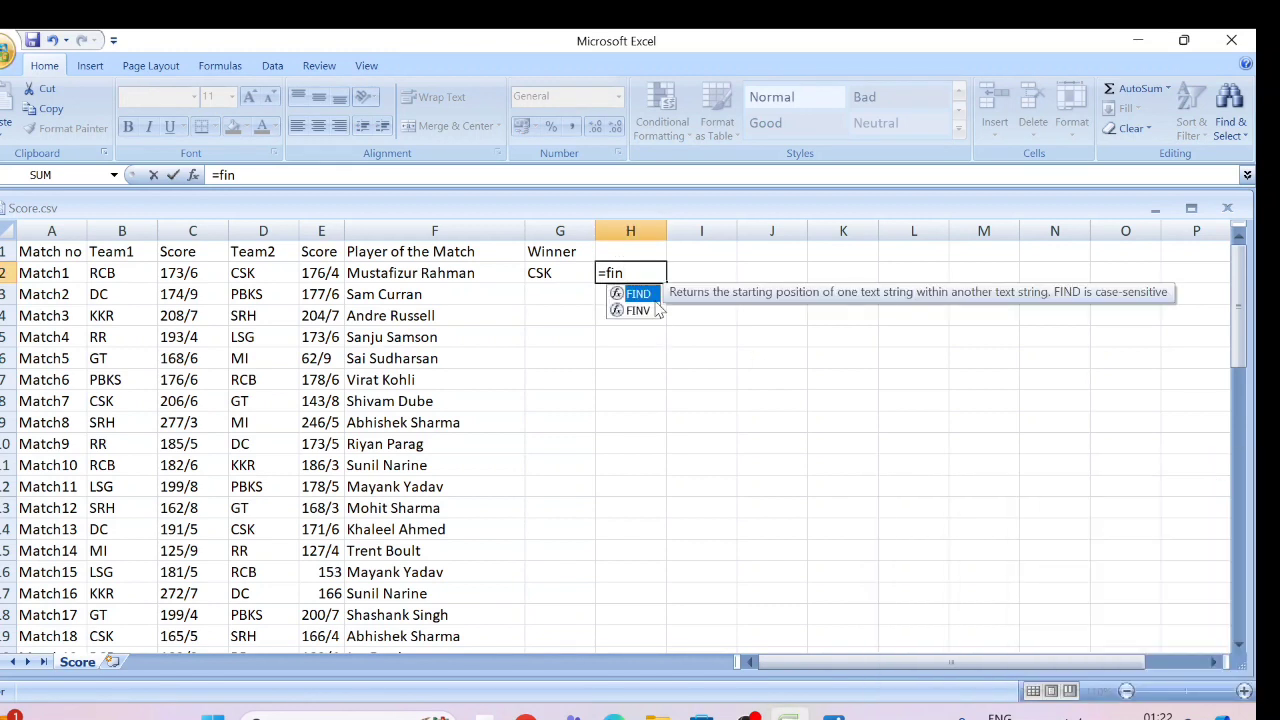
{"action": "key", "text": "Tab"}
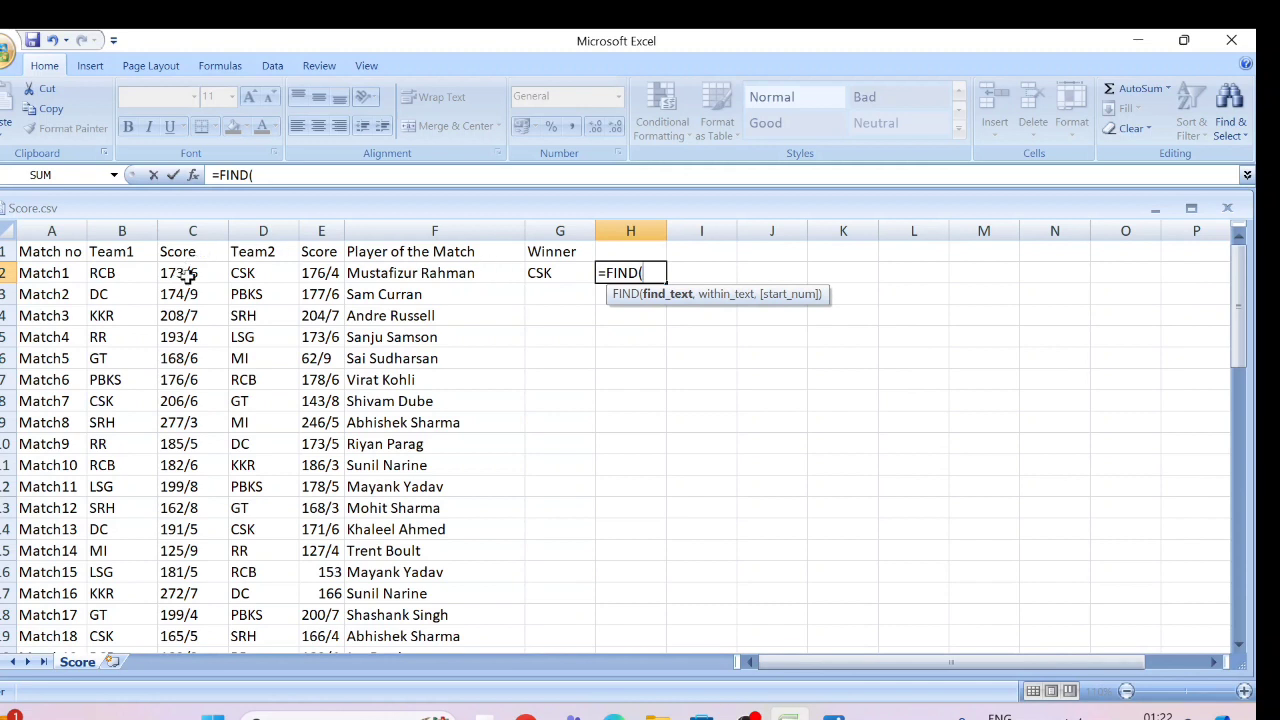
{"action": "type", "text": "\"/\","}
{"action": "left_click", "coordinate": [188, 276]}
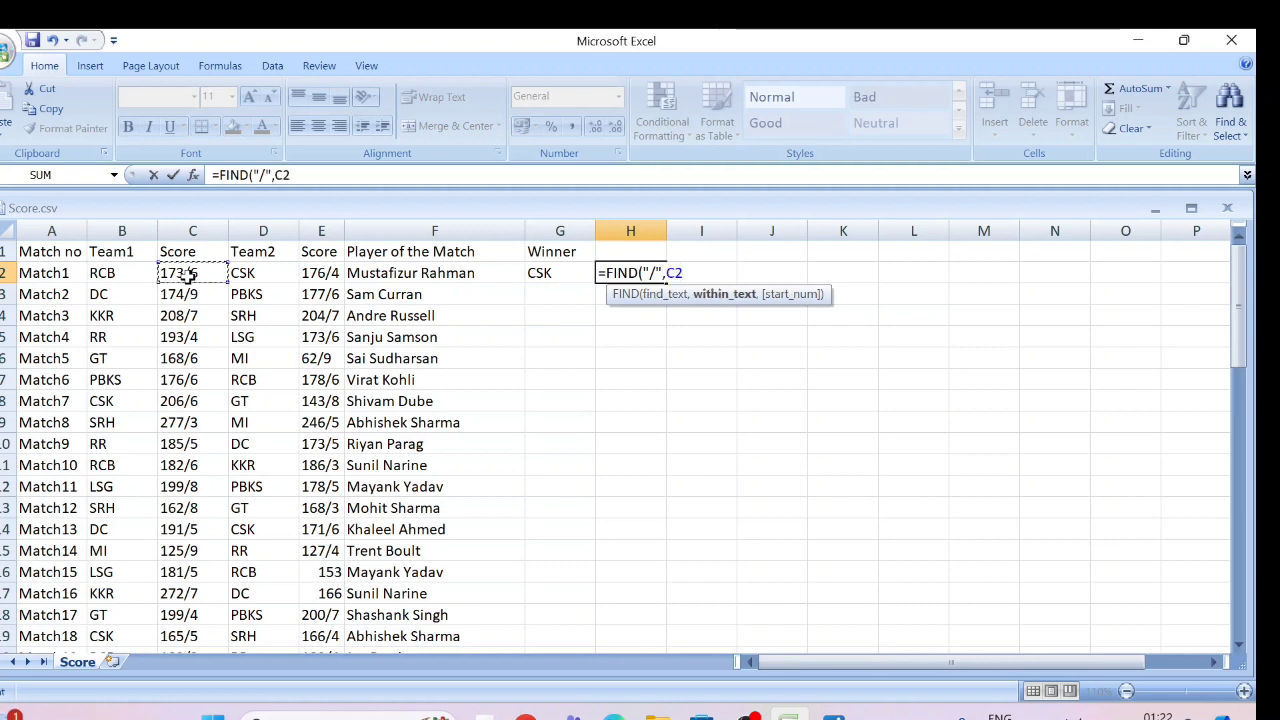
{"action": "type", "text": ",1"}
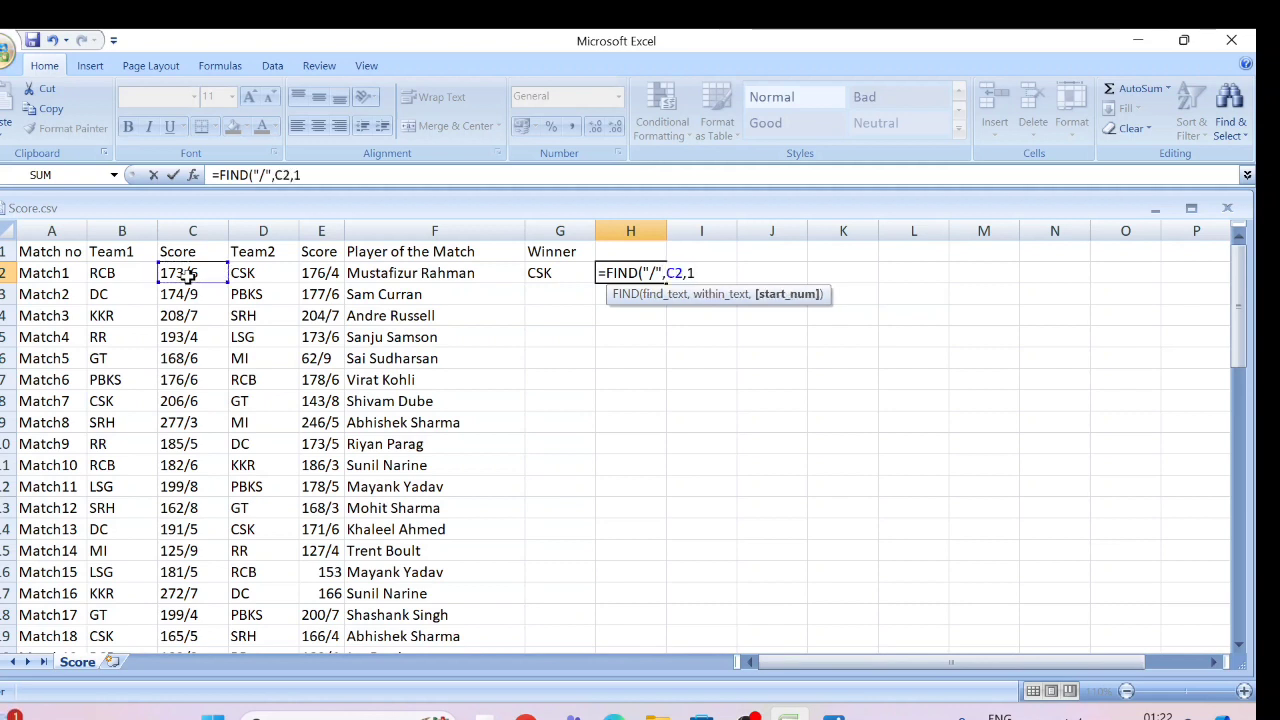
{"action": "type", "text": ")"}
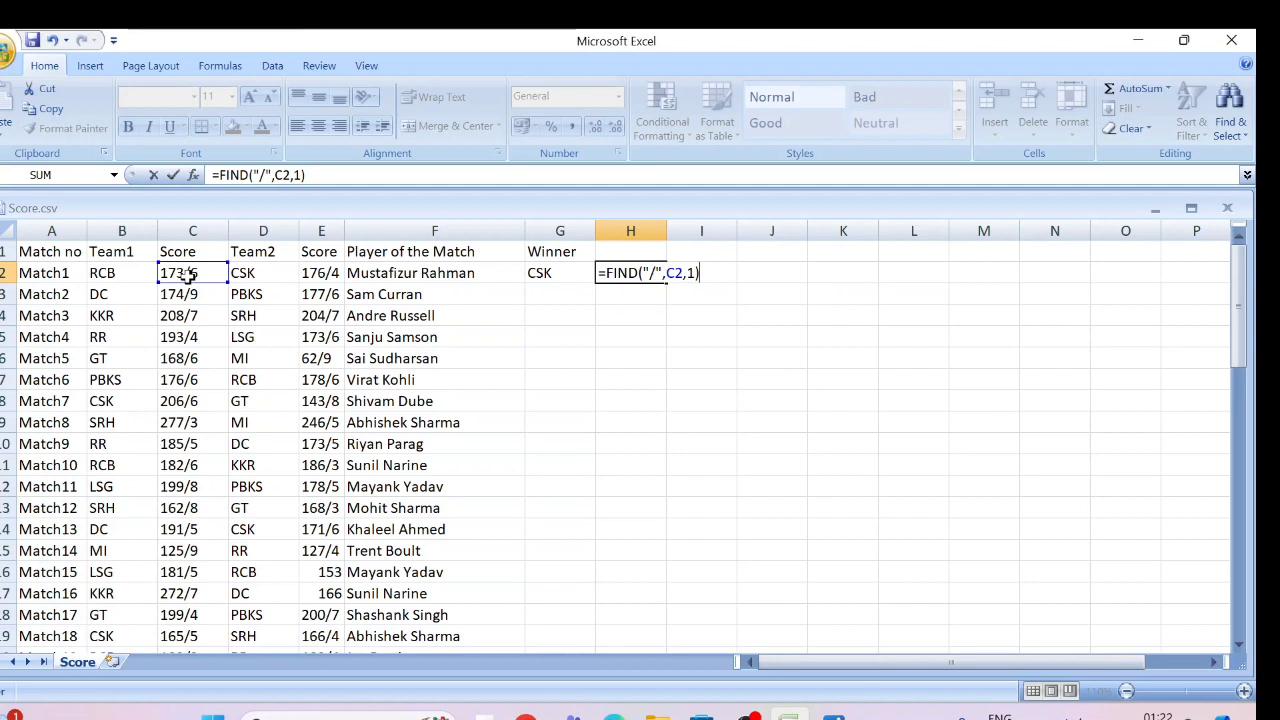
{"action": "key", "text": "Return"}
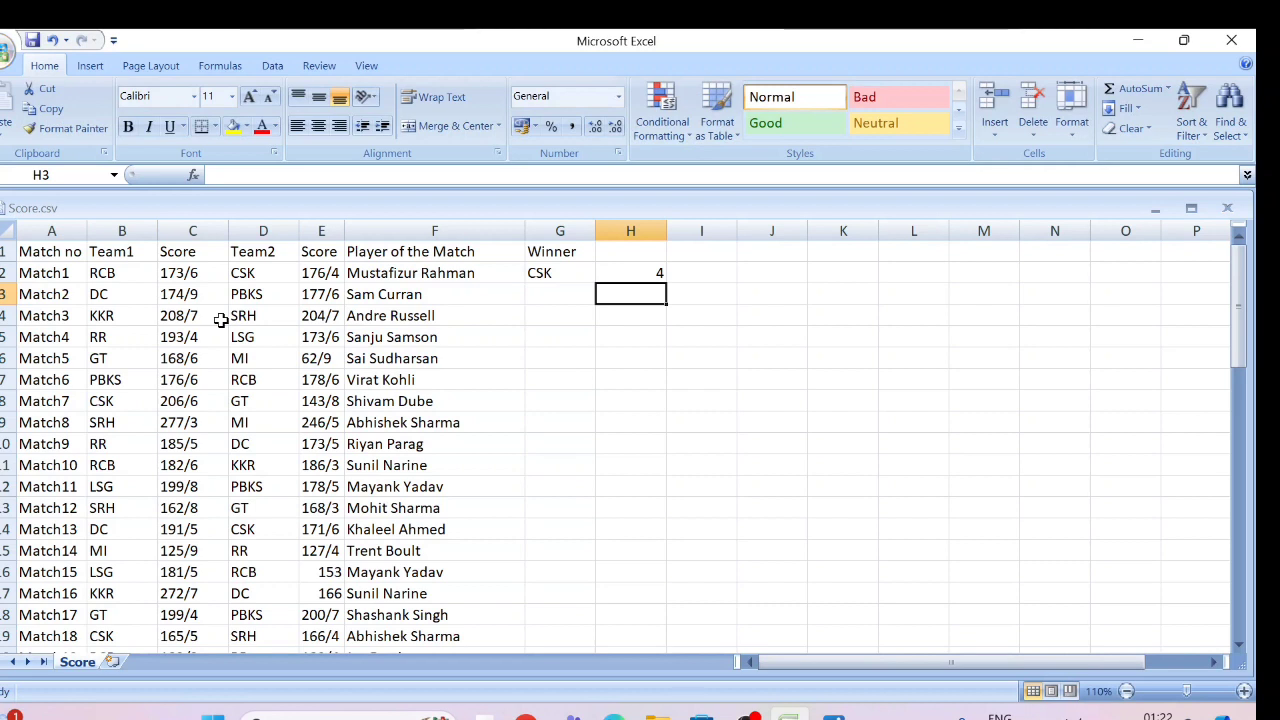
- Compare the FIND result in H2 with the position of the slash in C2's score
{"action": "key", "text": "Up"}
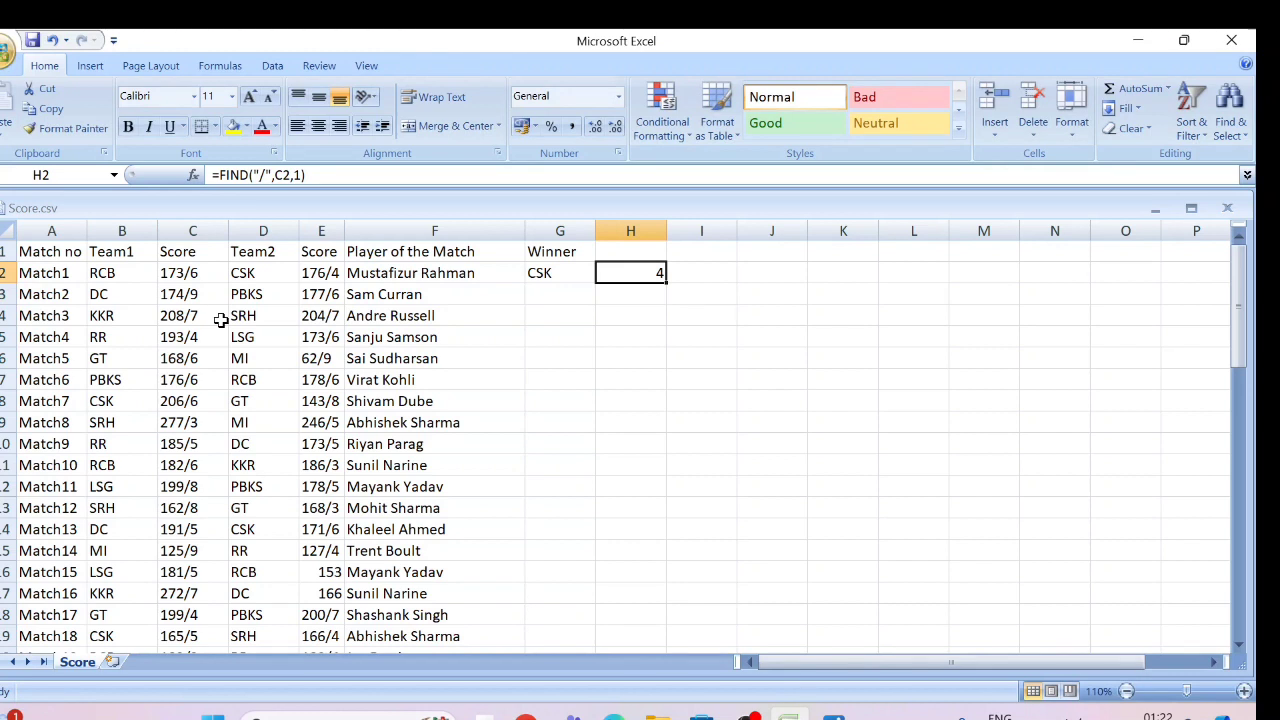
{"action": "left_click", "coordinate": [190, 273]}
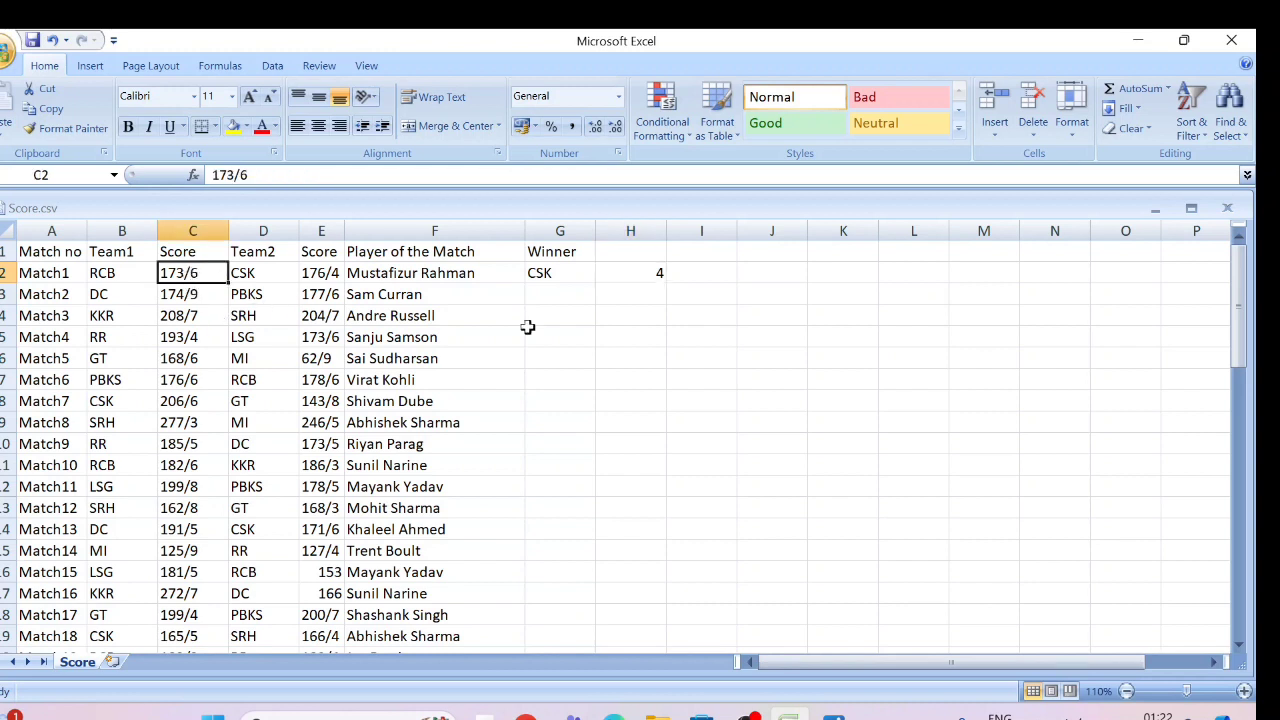
{"action": "left_click", "coordinate": [659, 270]}
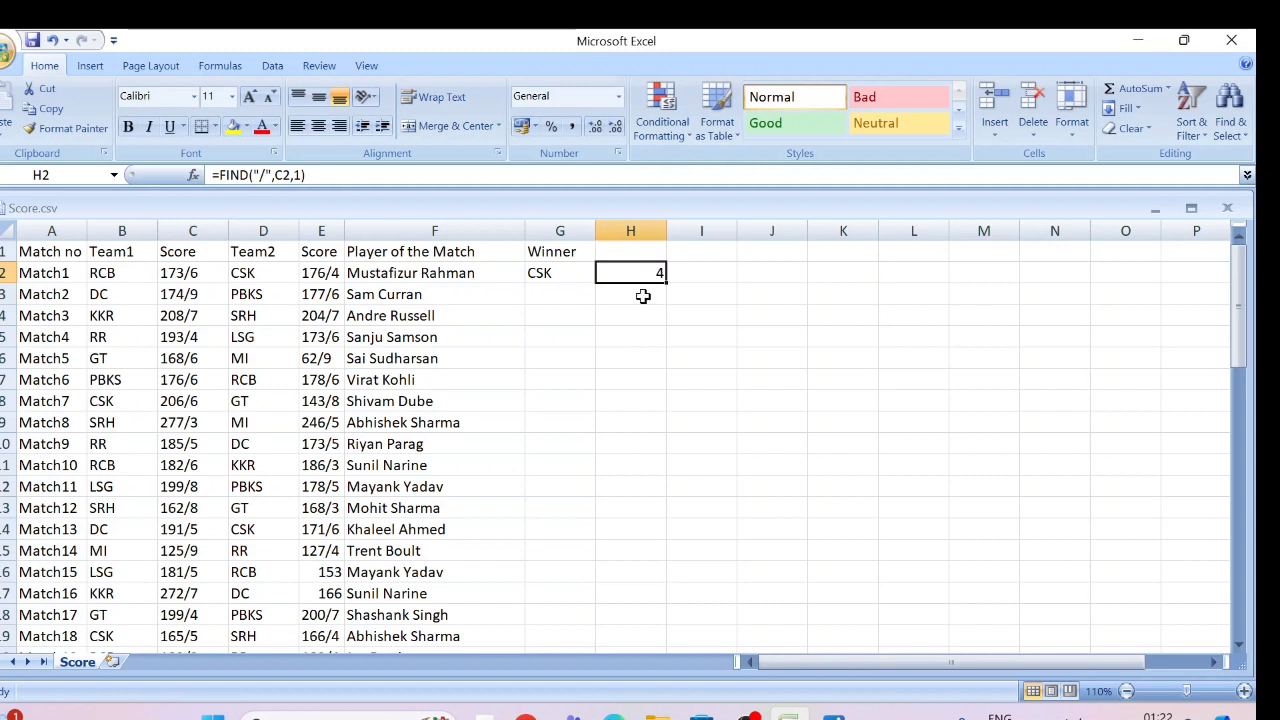
{"action": "left_click", "coordinate": [643, 296]}
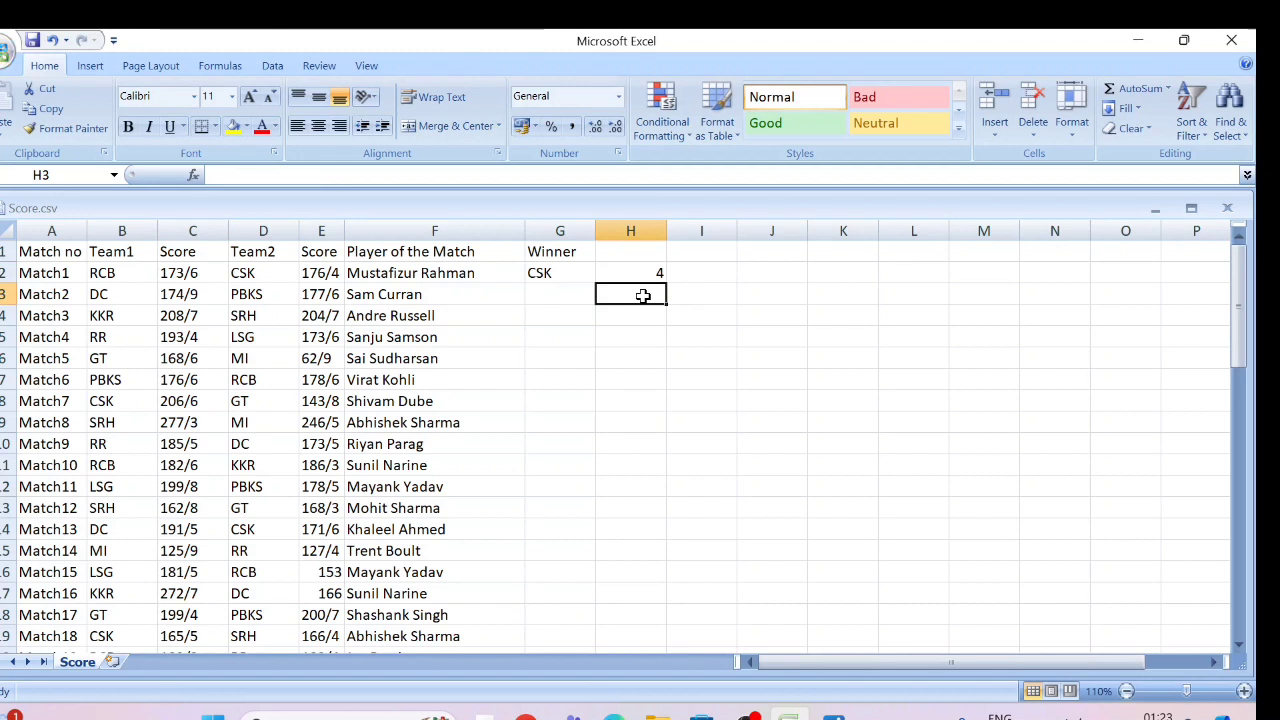
{"action": "type", "text": "lef"}
{"action": "key", "text": "Tab"}
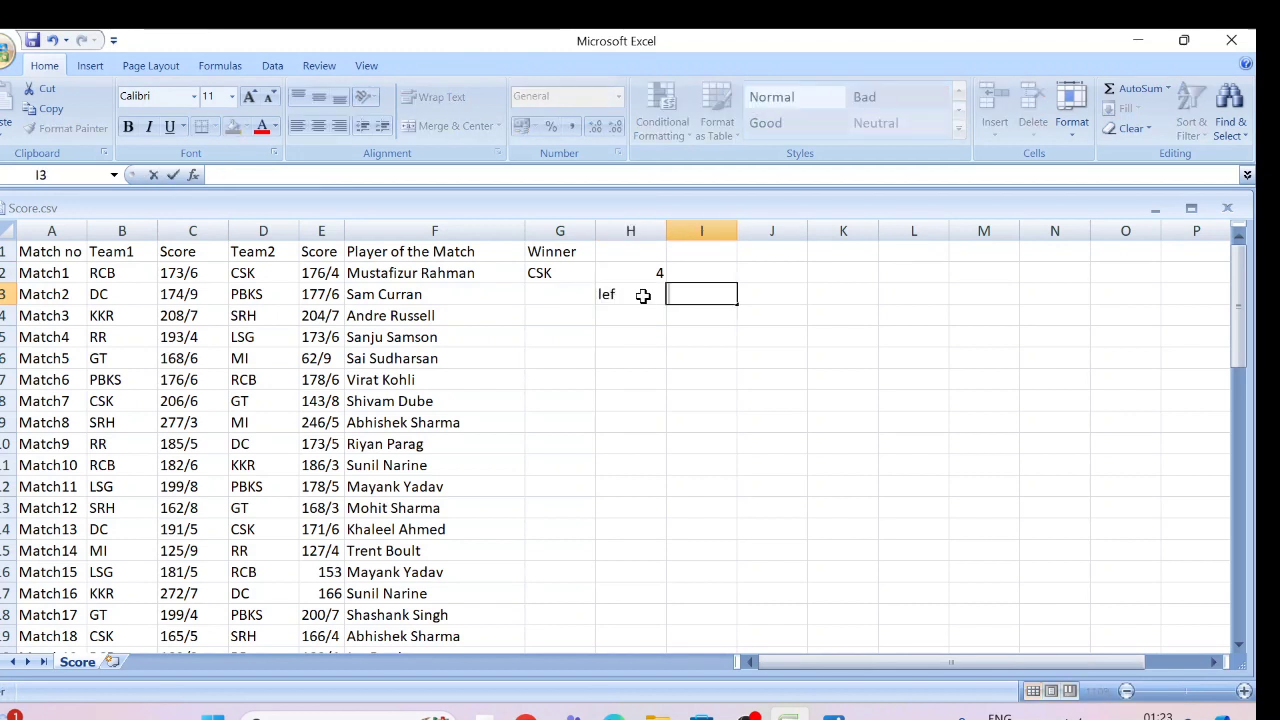
- Enter =LEFT(C2,FIND("/",C2,1)) in H3 to extract the Match1 score text up to the slash
{"action": "left_click", "coordinate": [643, 296]}
{"action": "type", "text": "=lef"}
{"action": "key", "text": "Tab"}
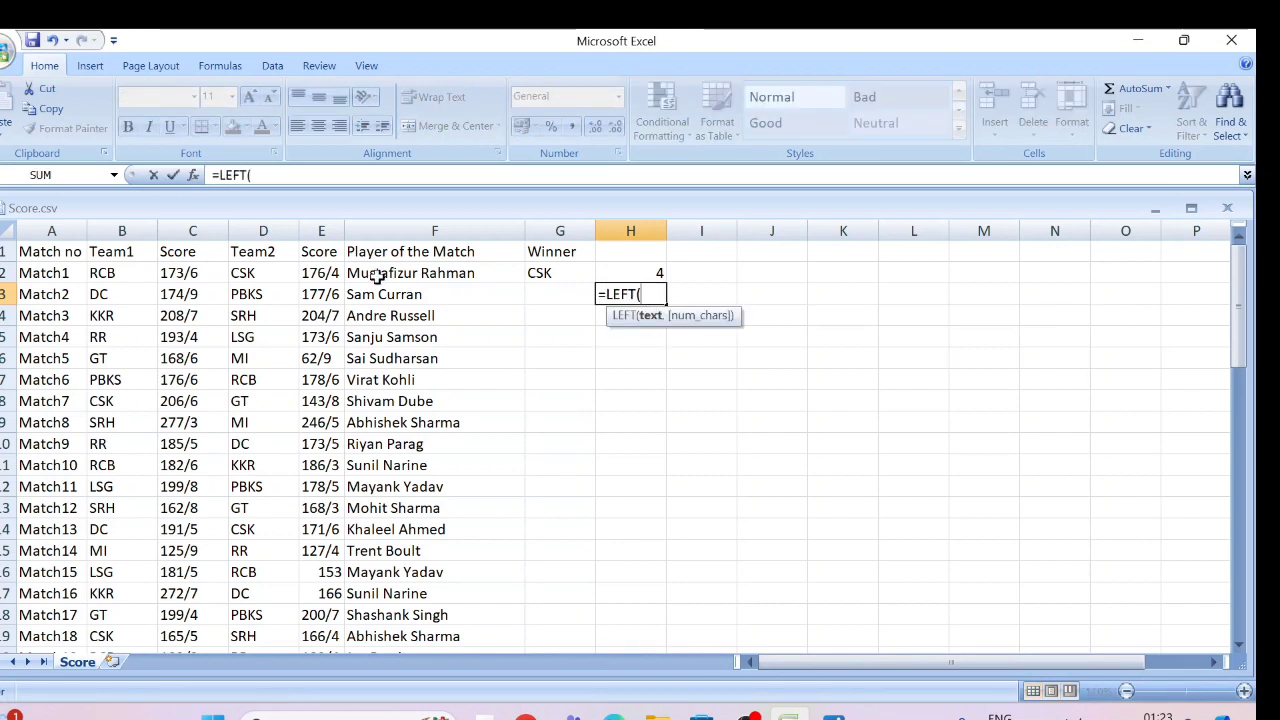
{"action": "left_click", "coordinate": [204, 274]}
{"action": "type", "text": ","}
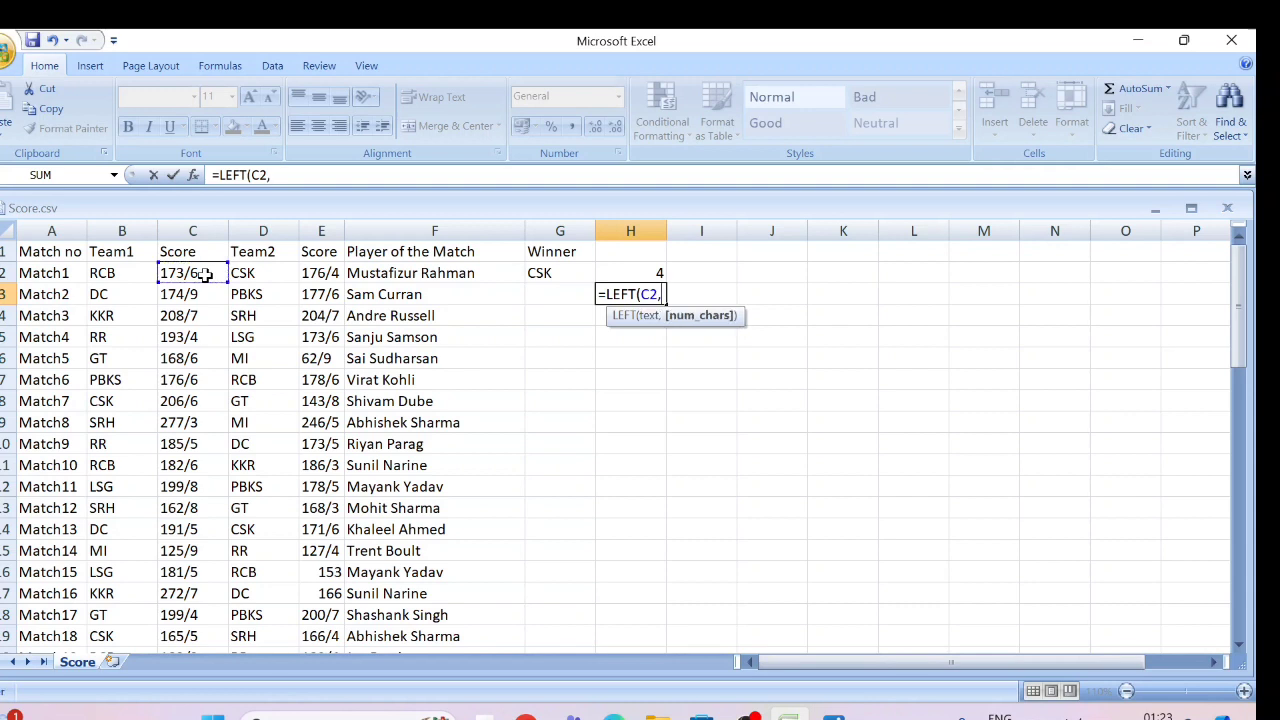
{"action": "type", "text": "fin"}
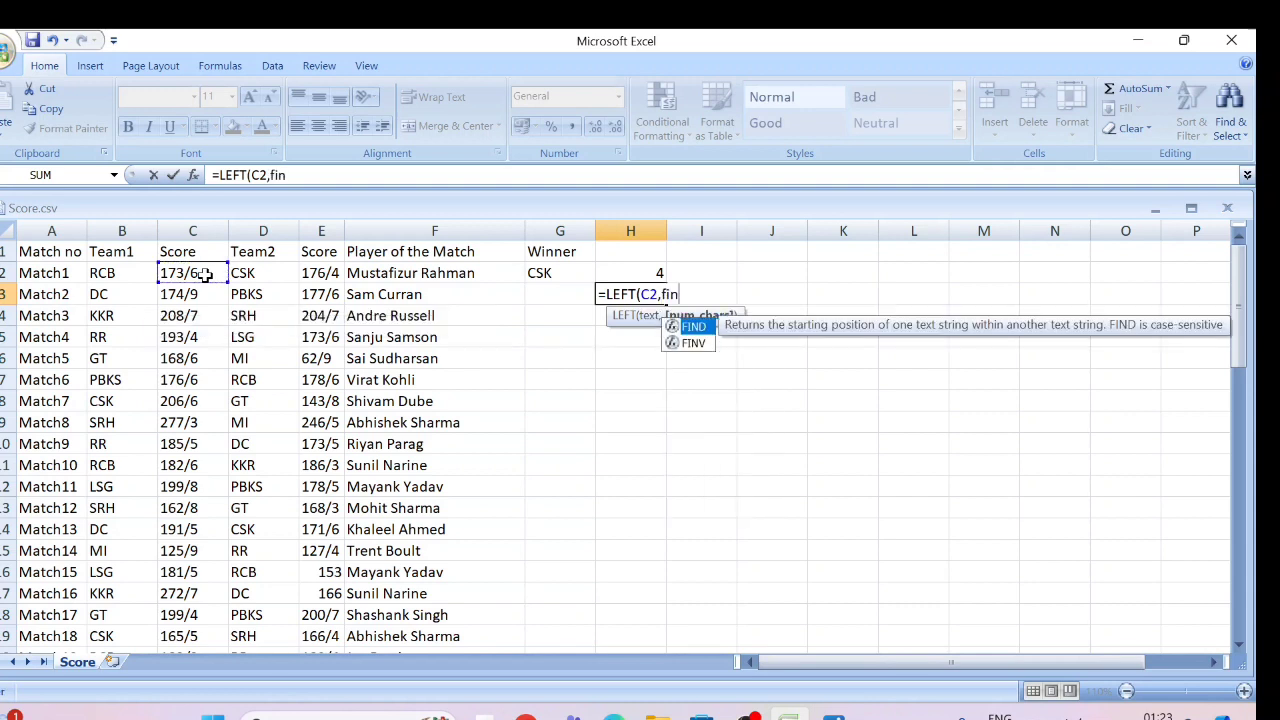
{"action": "key", "text": "Tab"}
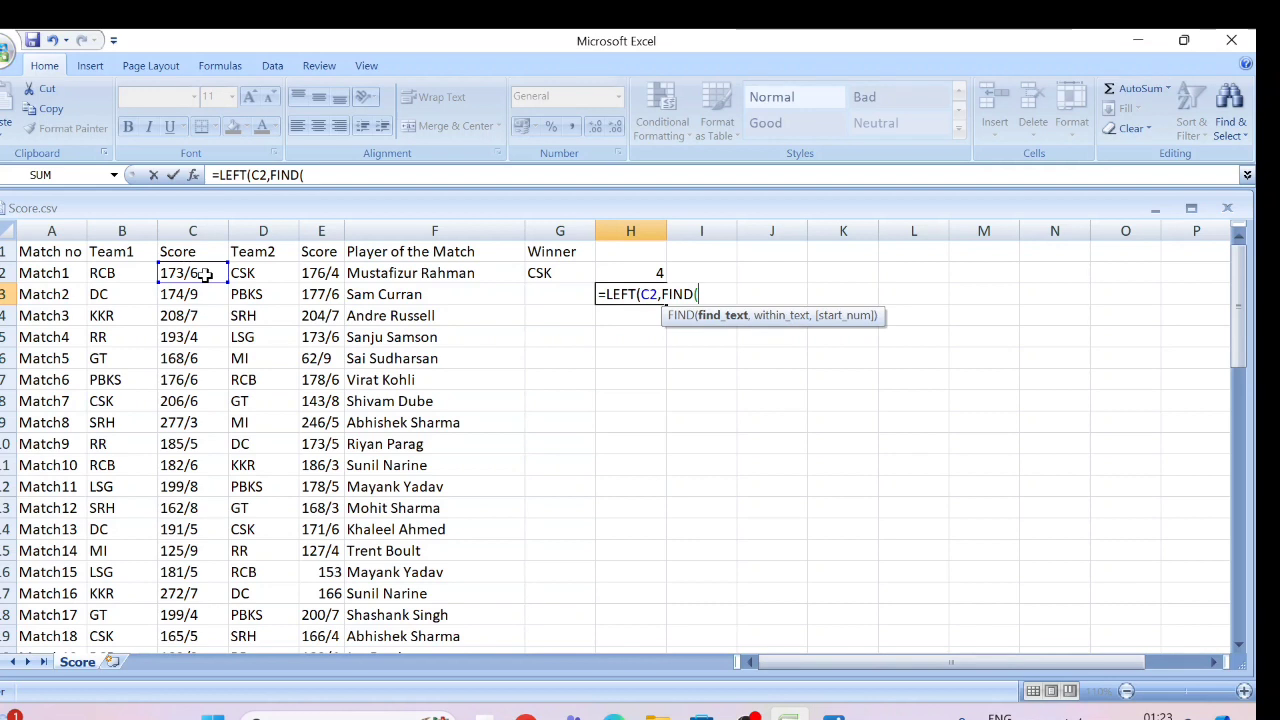
{"action": "type", "text": "\"/\","}
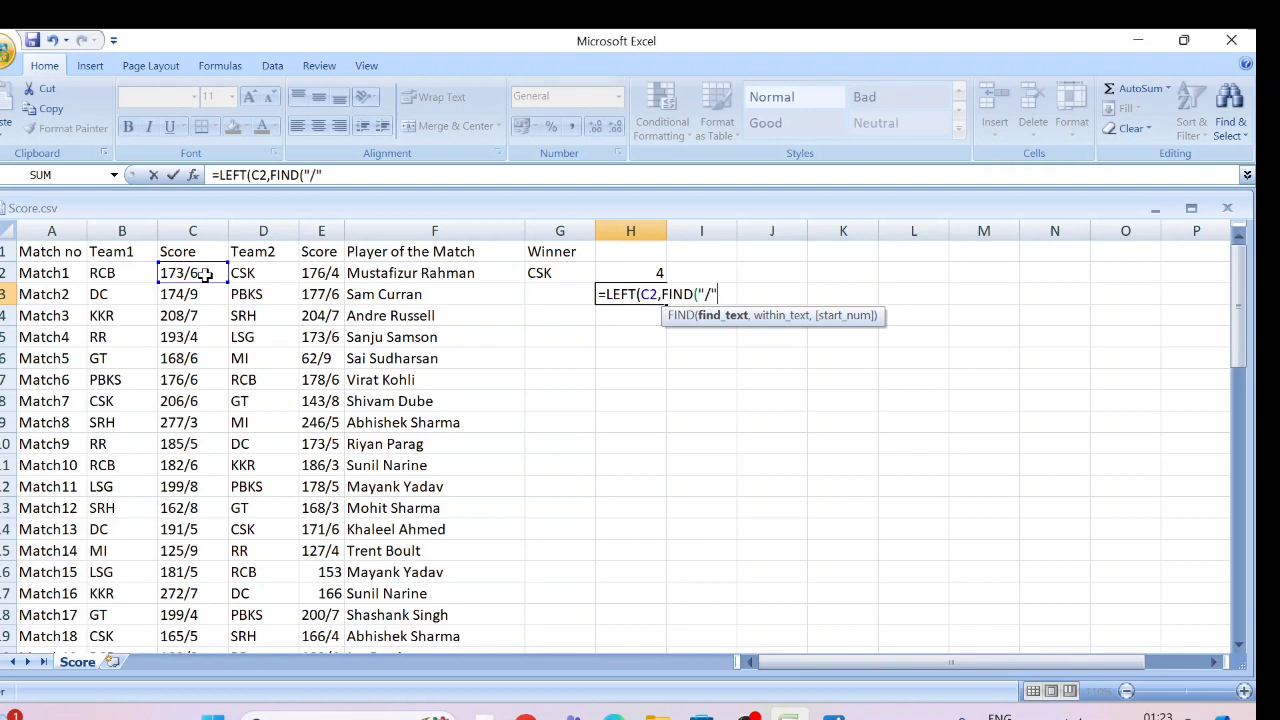
{"action": "left_click", "coordinate": [205, 274]}
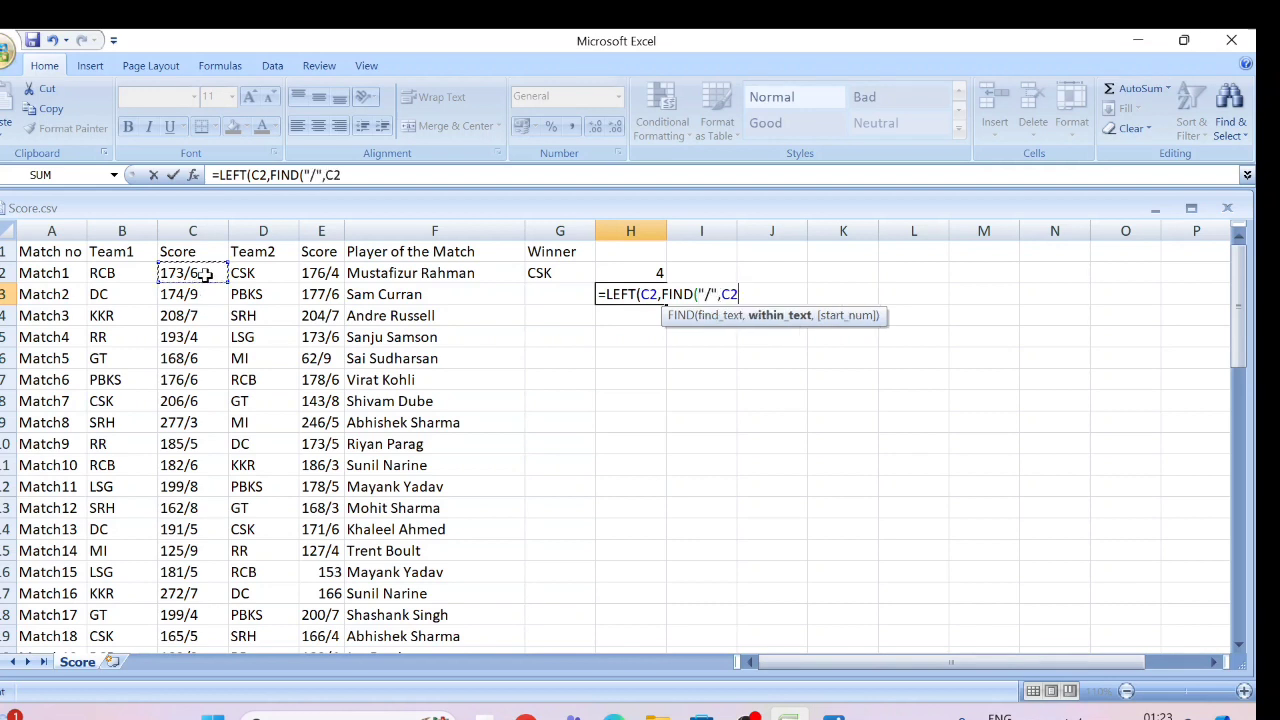
{"action": "type", "text": ",1"}
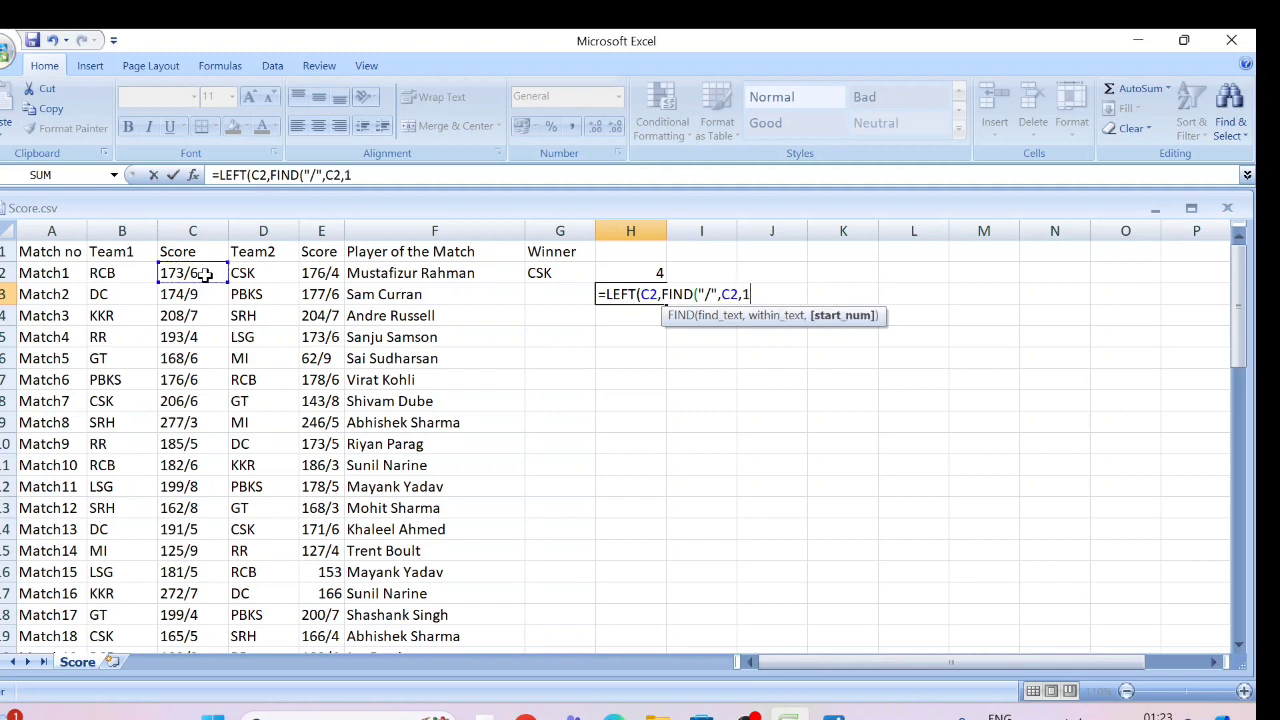
{"action": "type", "text": "))"}
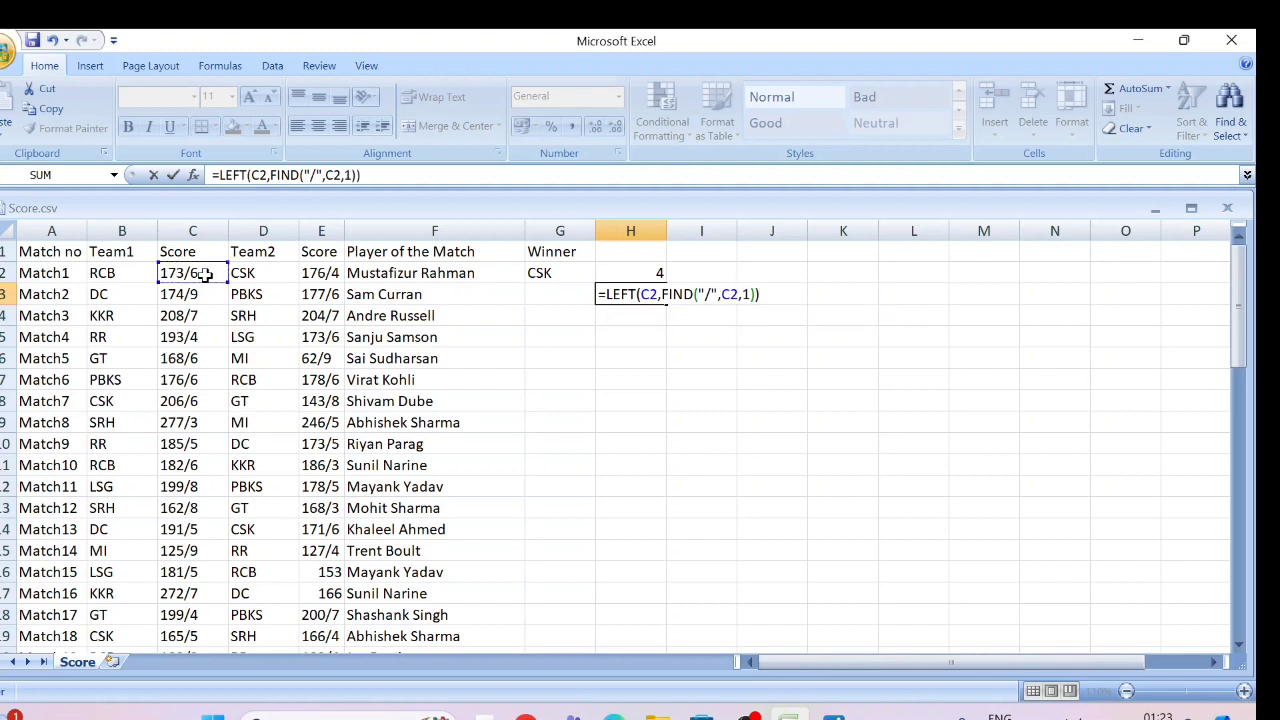
{"action": "key", "text": "Return"}
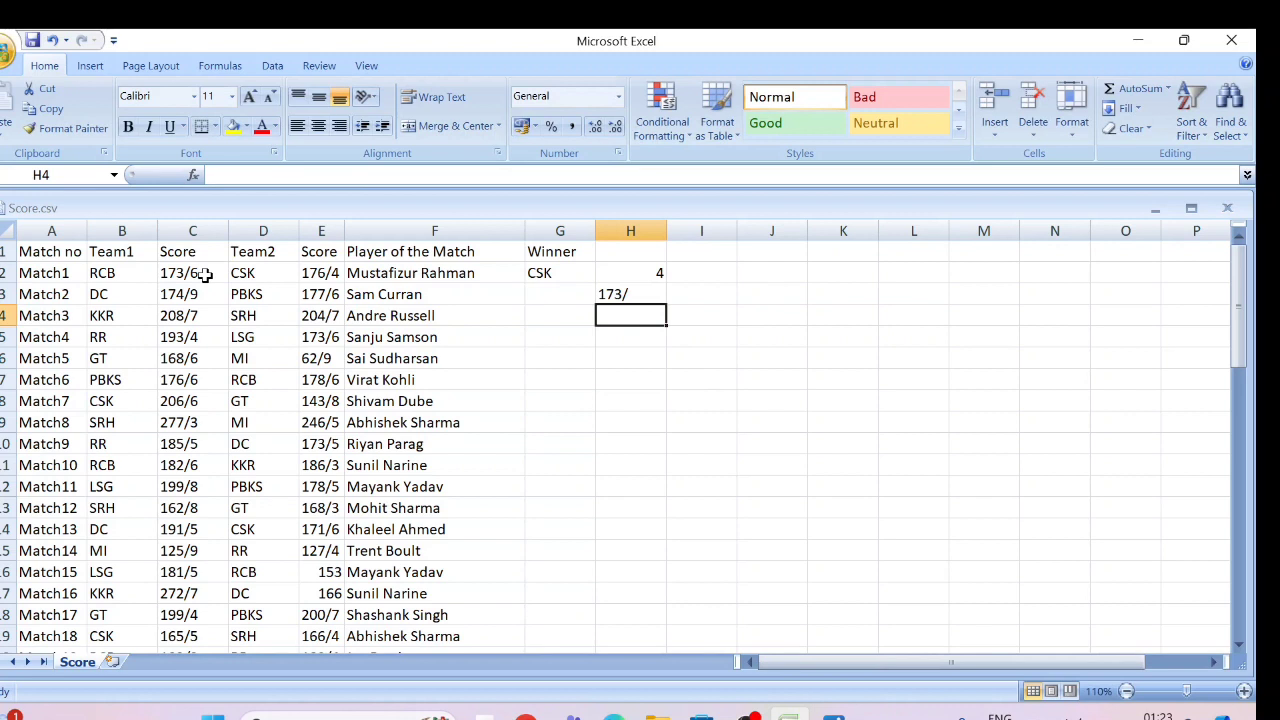
- Subtract 1 from the FIND result in H3's formula, making it =LEFT(C2,FIND("/",C2,1)-1), to exclude the slash
{"action": "left_click", "coordinate": [622, 295]}
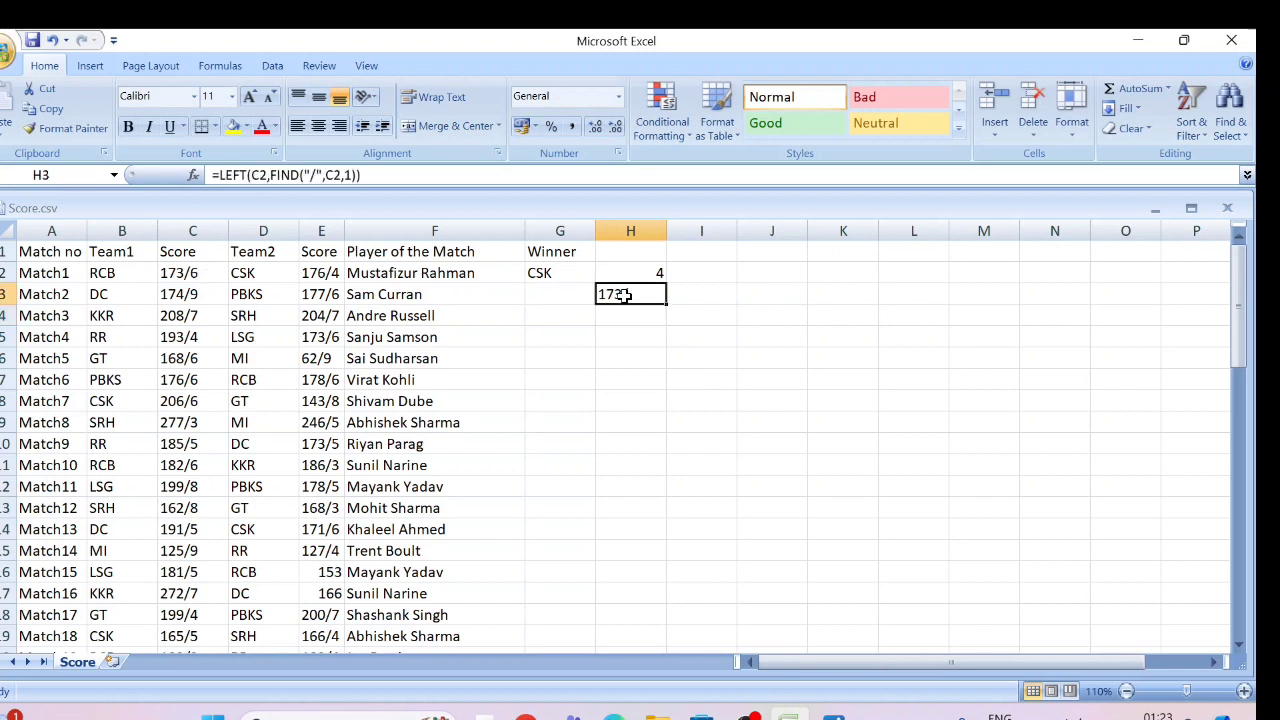
{"action": "double_click", "coordinate": [622, 295]}
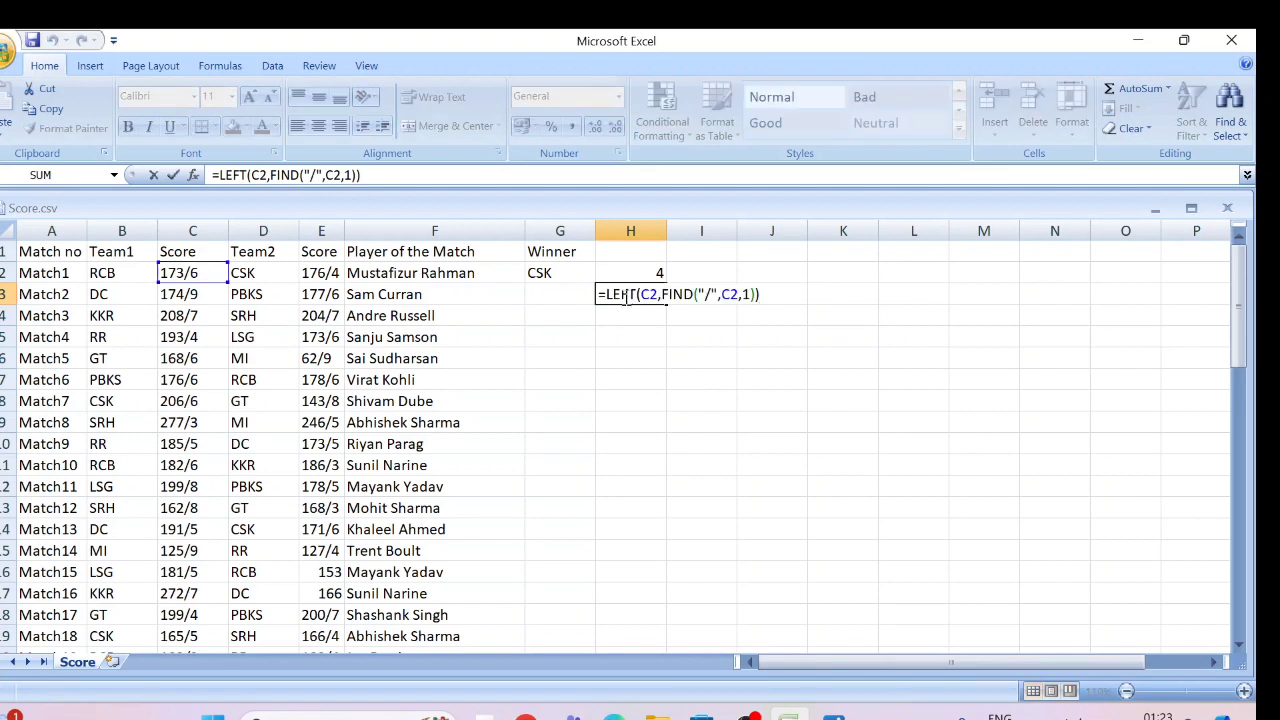
{"action": "key", "text": "End"}
{"action": "key", "text": "Left"}
{"action": "type", "text": "-1"}
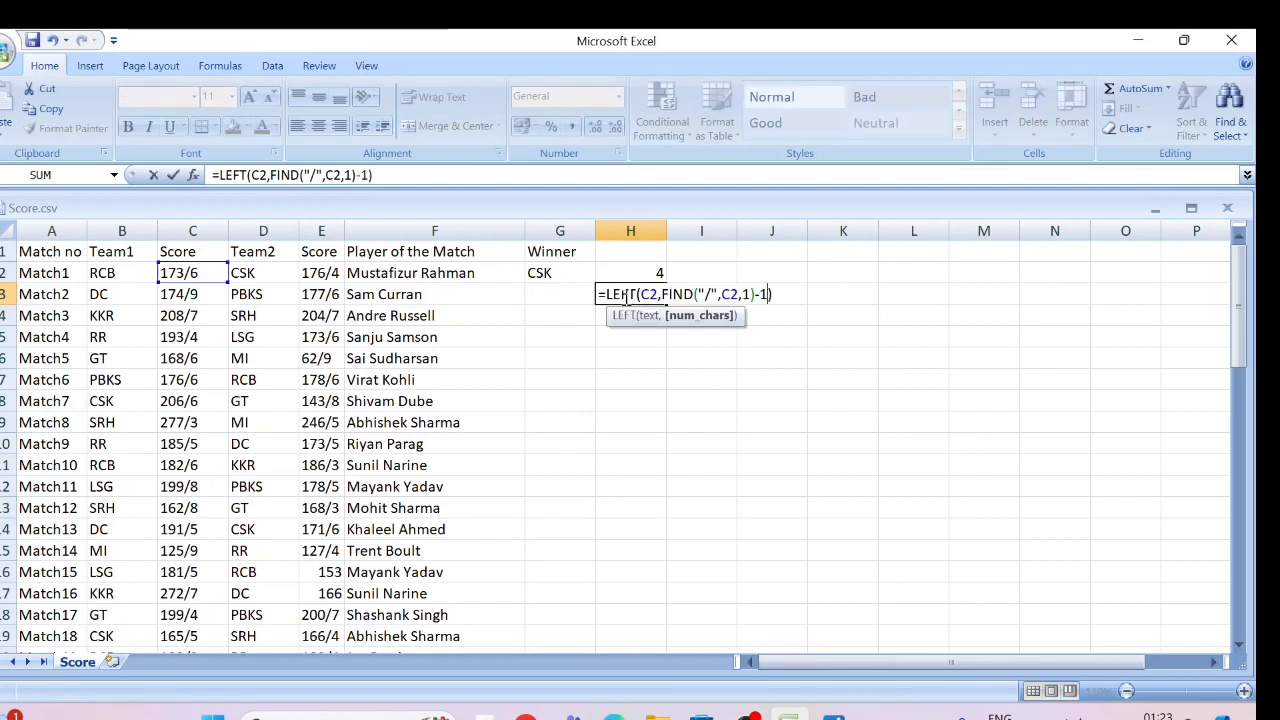
{"action": "key", "text": "Return"}
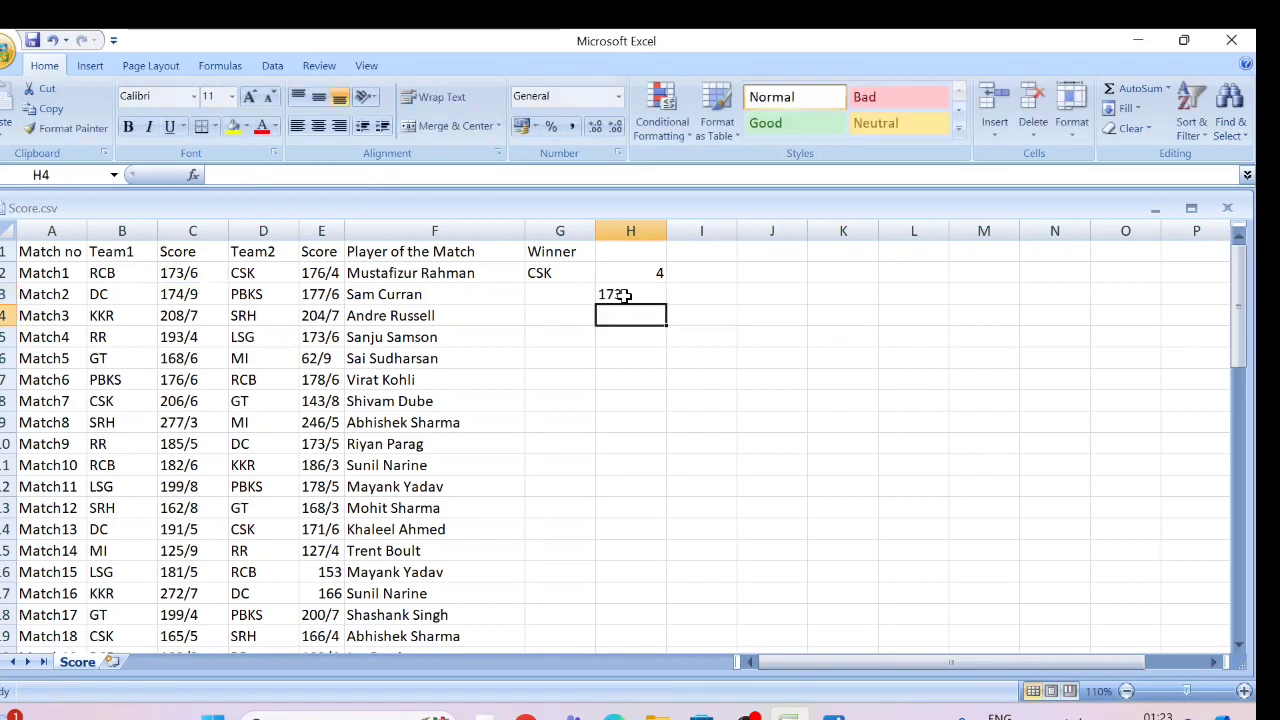
- Enter =LEFT(E2,FIND("/",E2,1)-1) in I3 to extract the second team's Match1 runs
{"action": "left_click", "coordinate": [690, 295]}
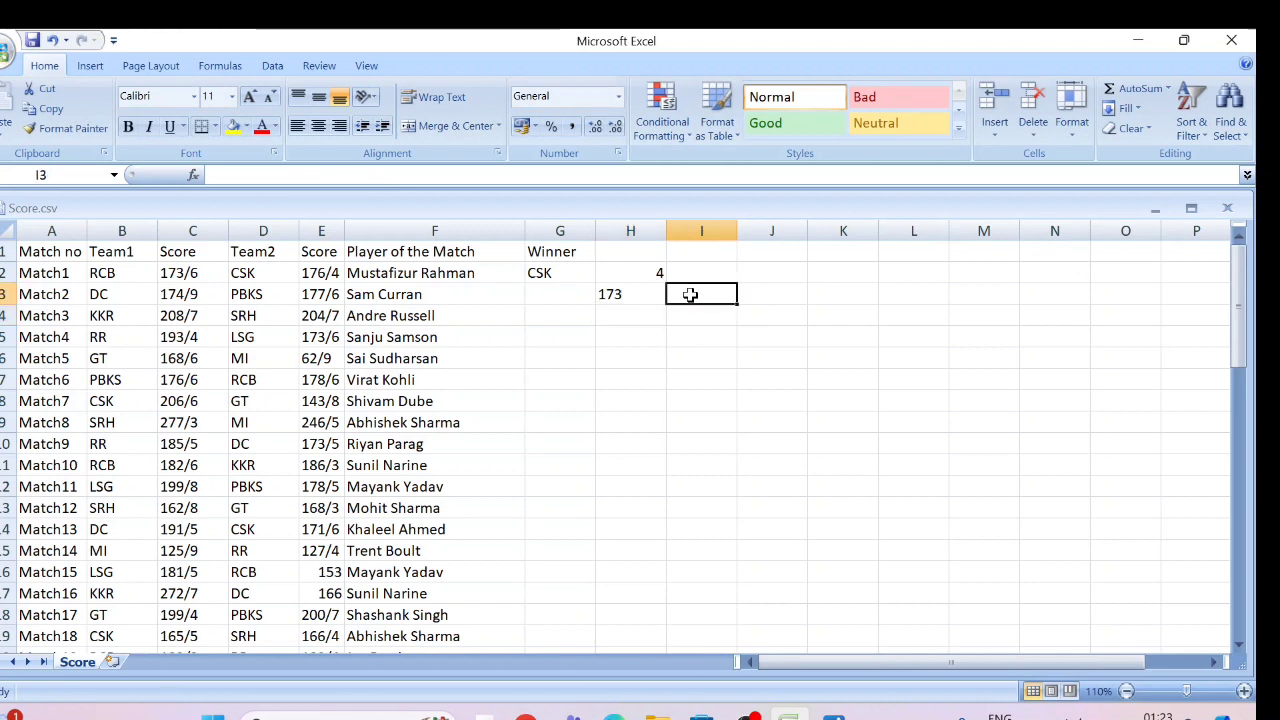
{"action": "type", "text": "="}
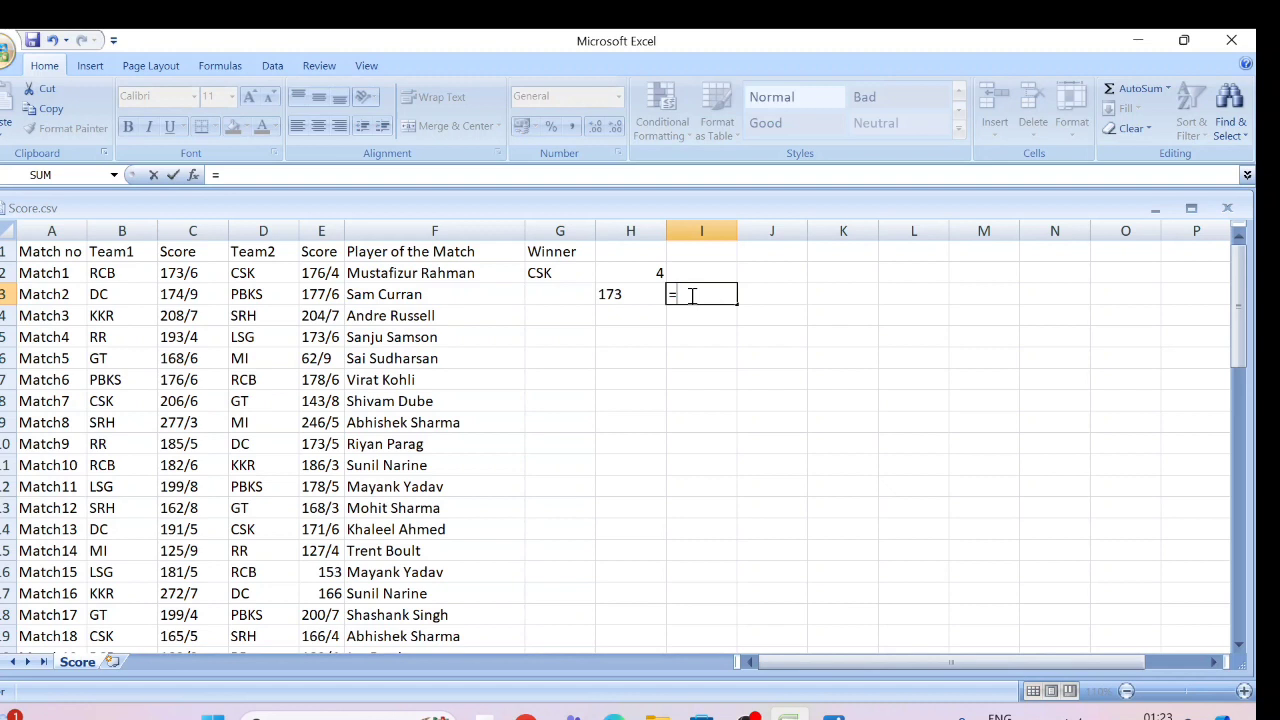
{"action": "type", "text": "lef"}
{"action": "key", "text": "Tab"}
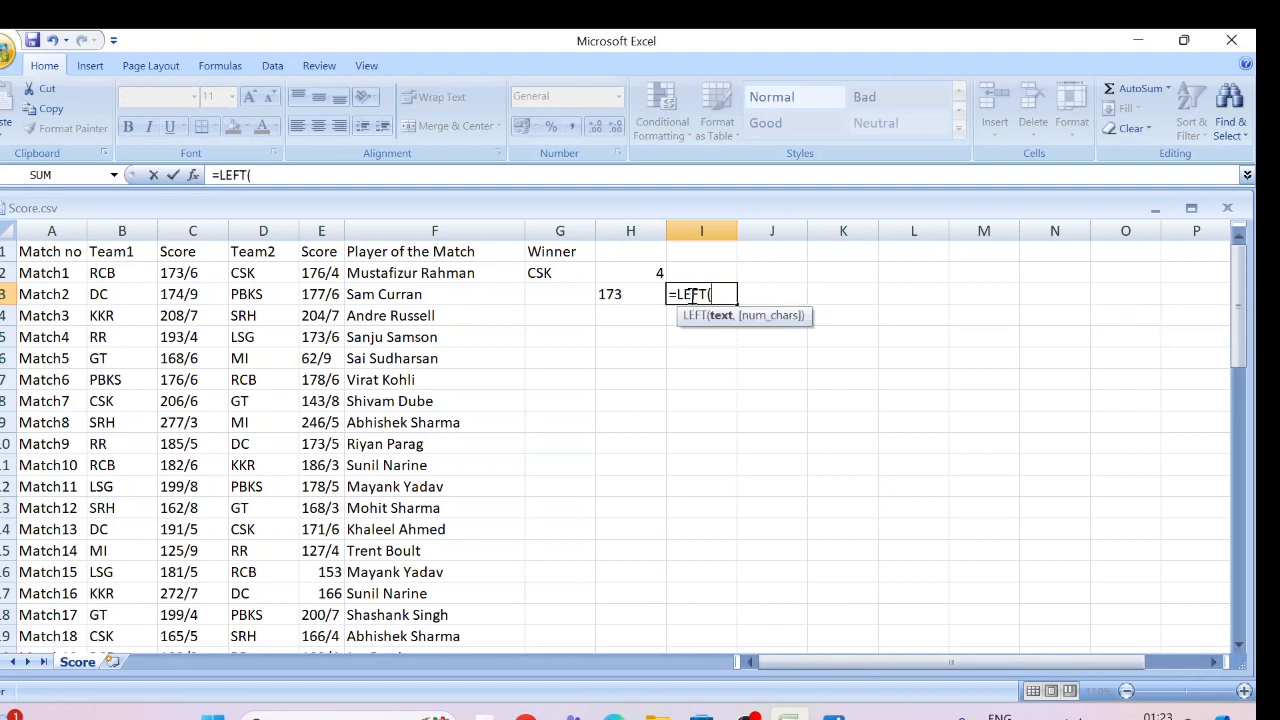
{"action": "left_click", "coordinate": [320, 273]}
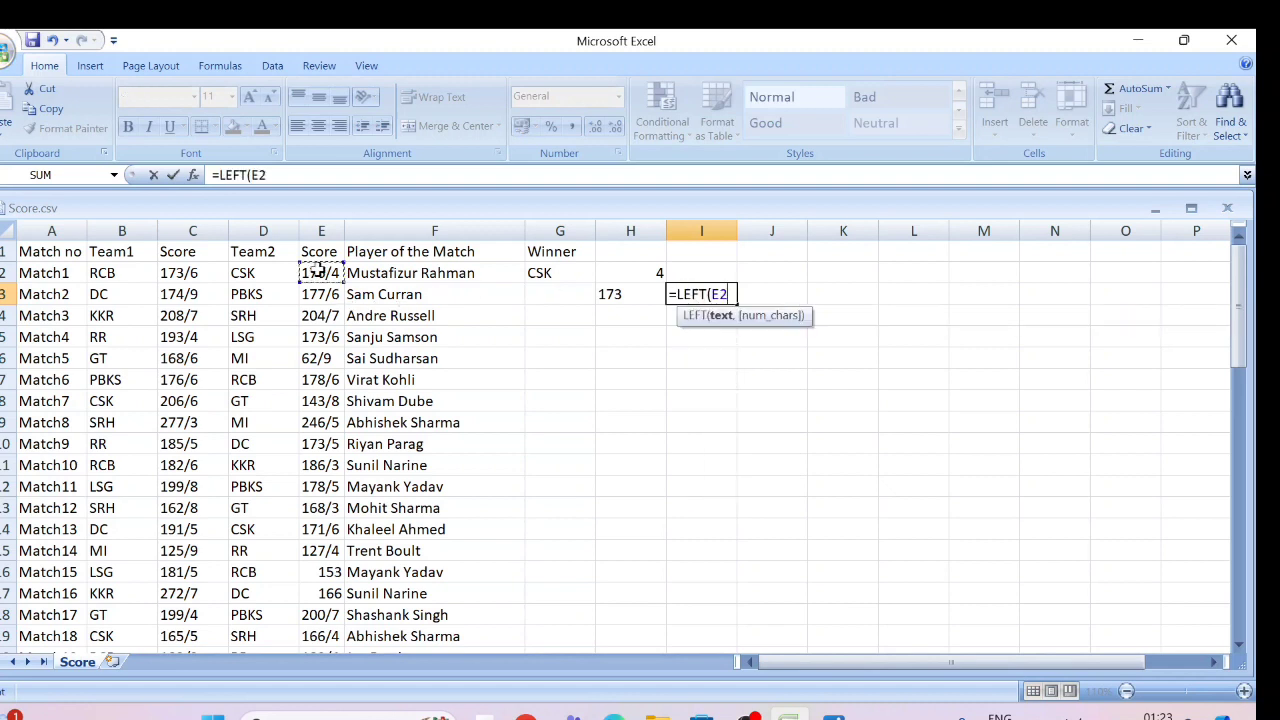
{"action": "type", "text": ",fin"}
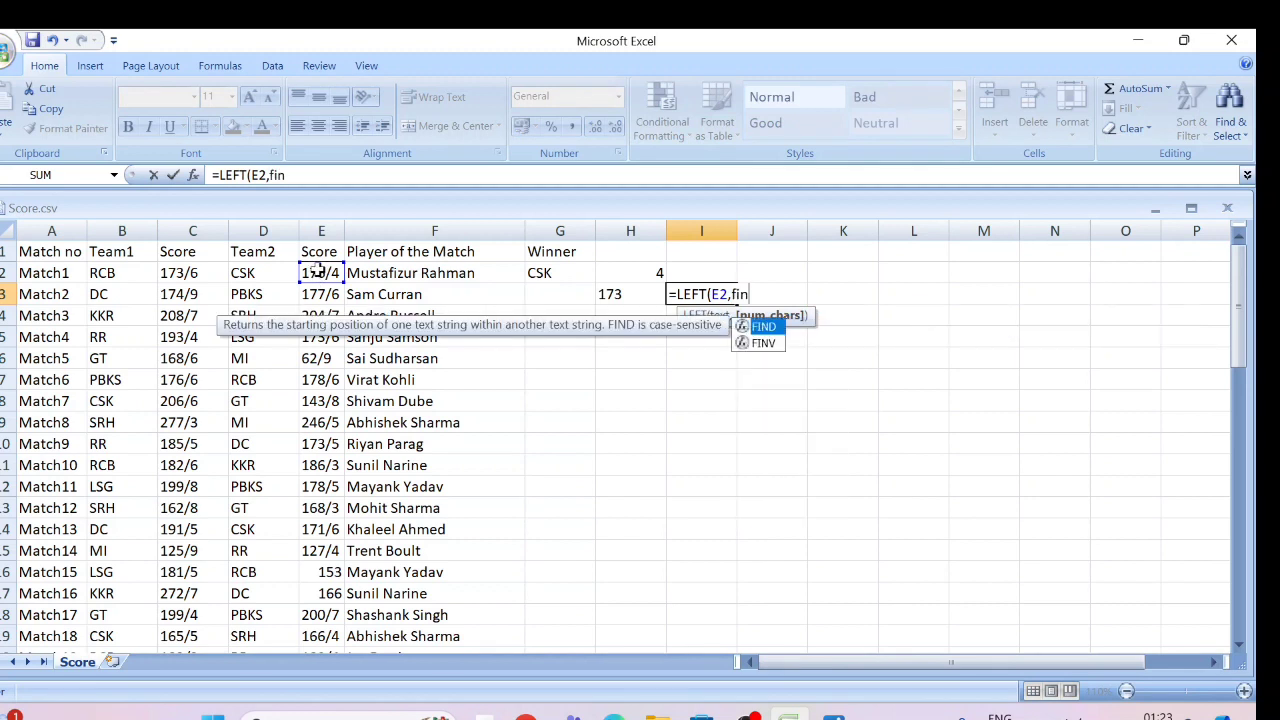
{"action": "key", "text": "Tab"}
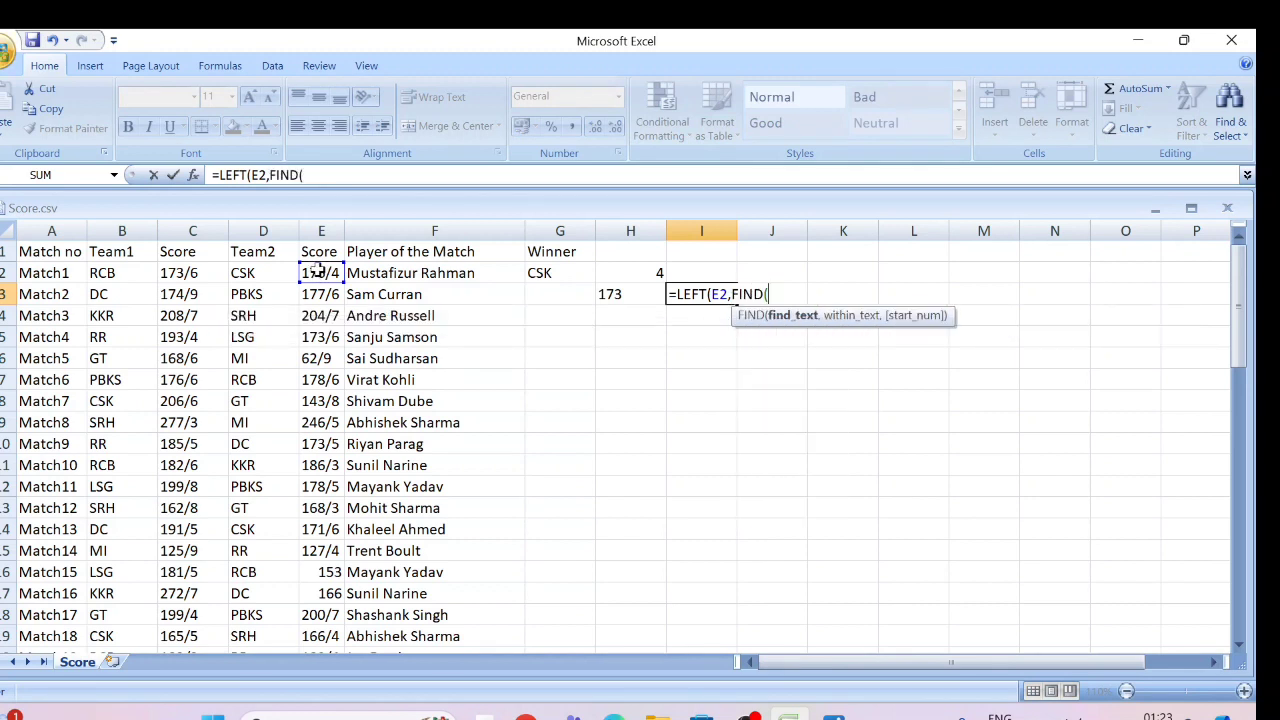
{"action": "type", "text": "\"/\","}
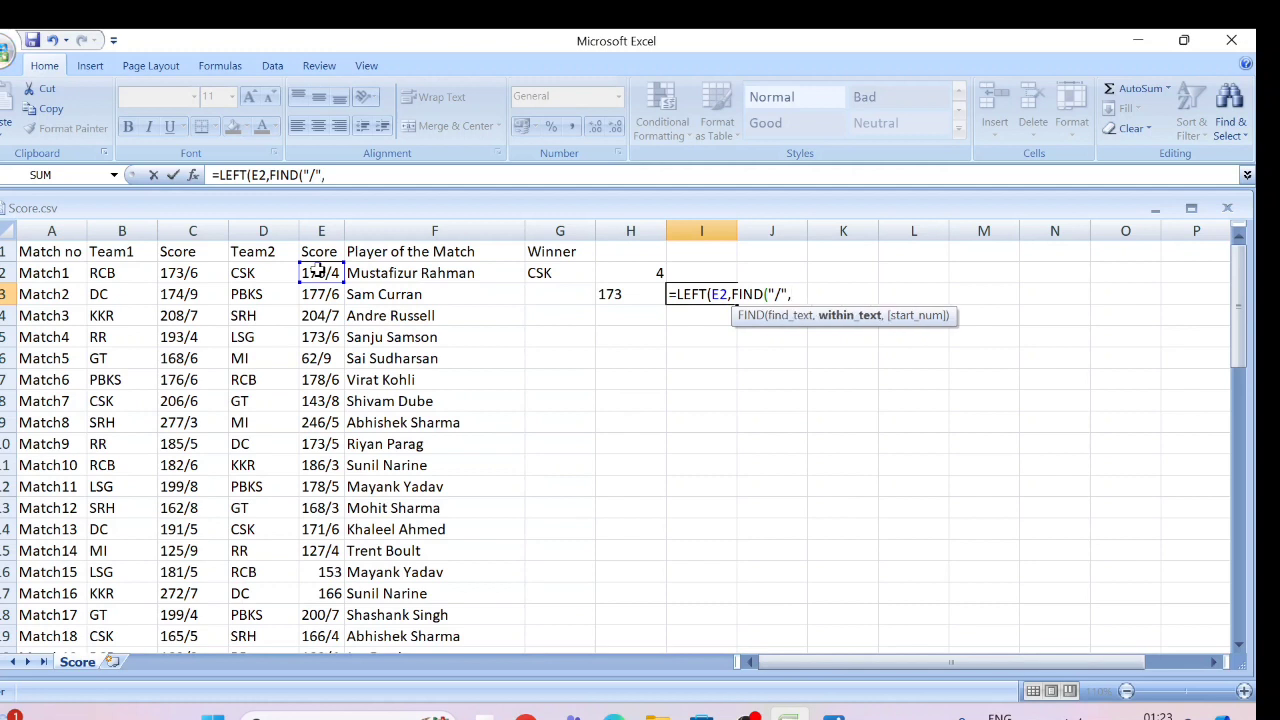
{"action": "left_click", "coordinate": [315, 270]}
{"action": "type", "text": ","}
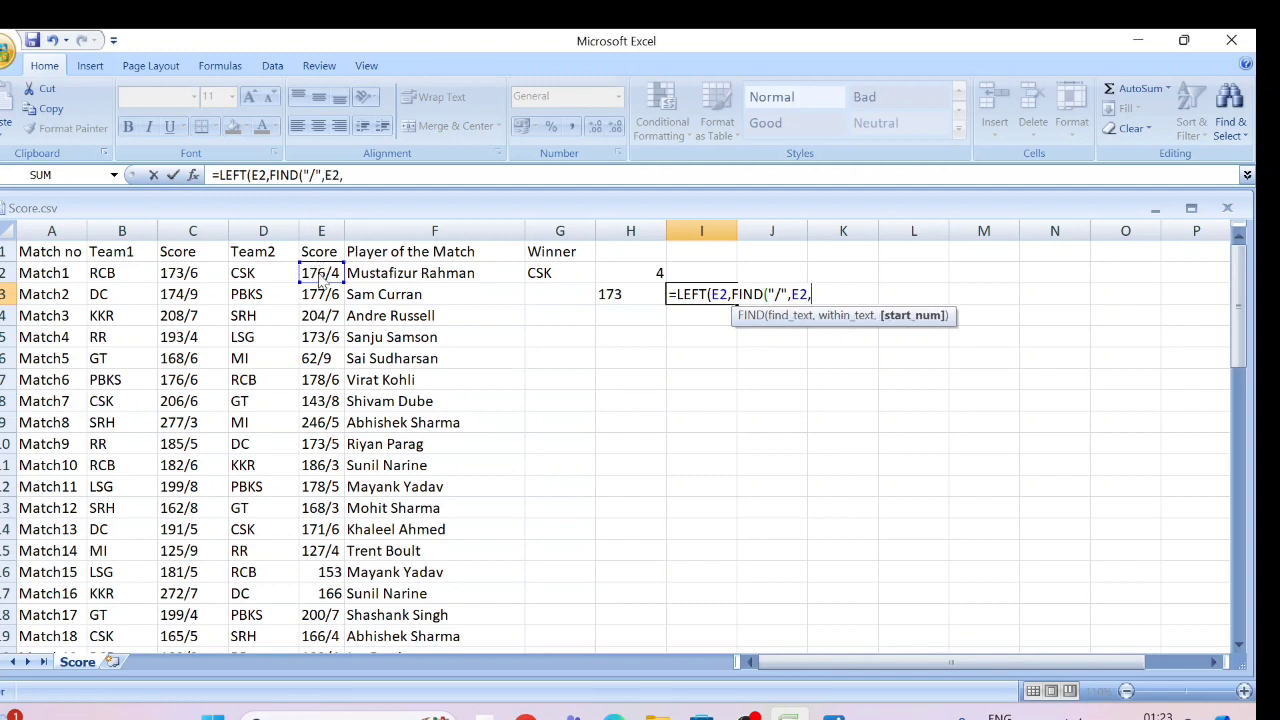
{"action": "type", "text": "1)"}
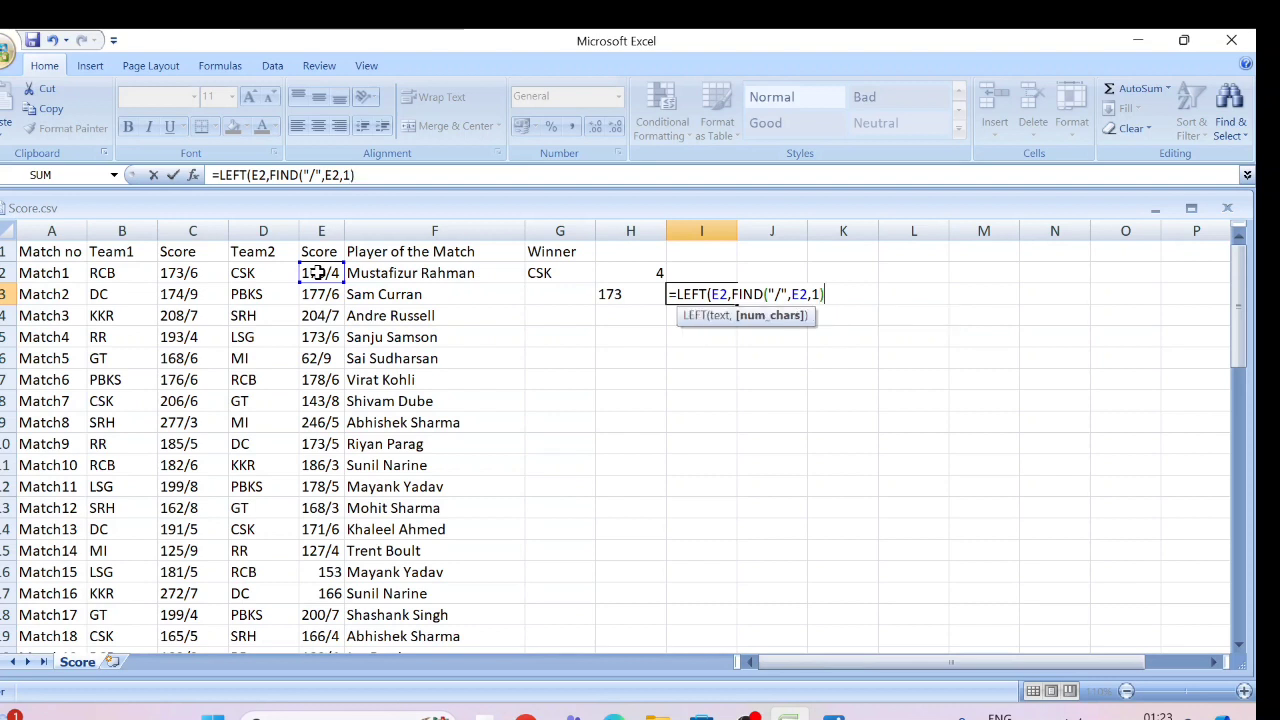
{"action": "type", "text": "-1)"}
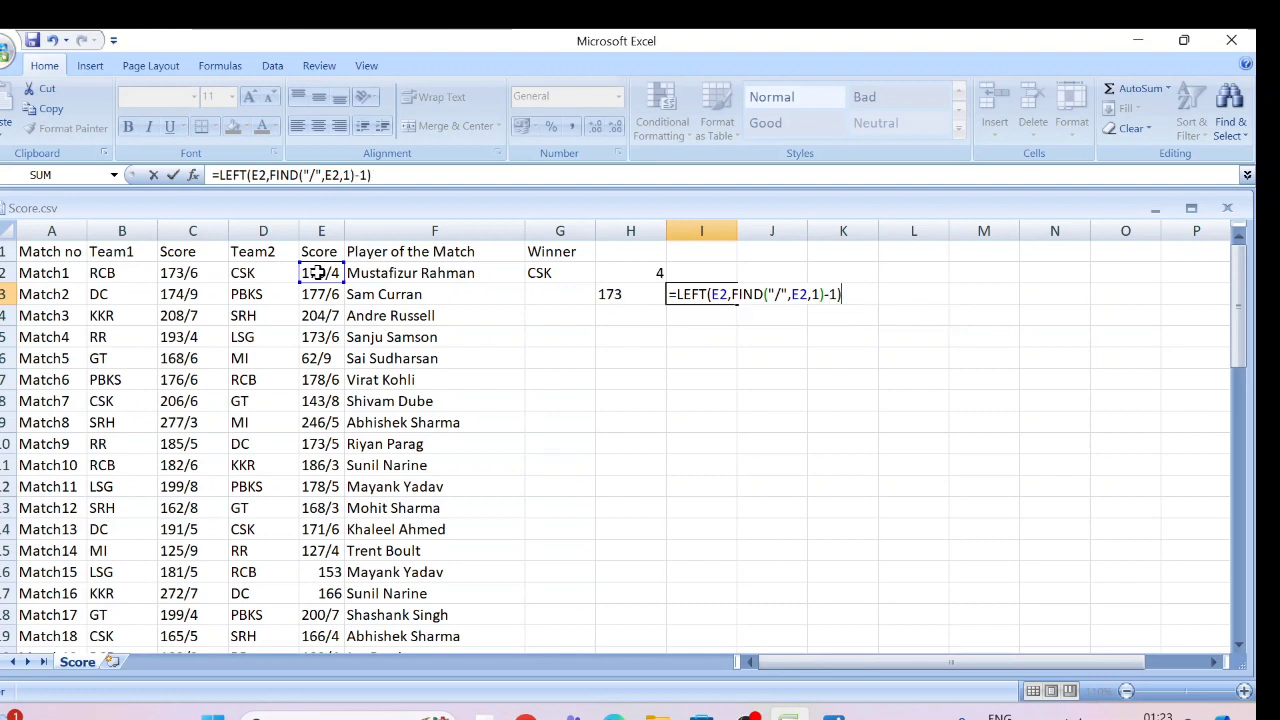
{"action": "key", "text": "Return"}
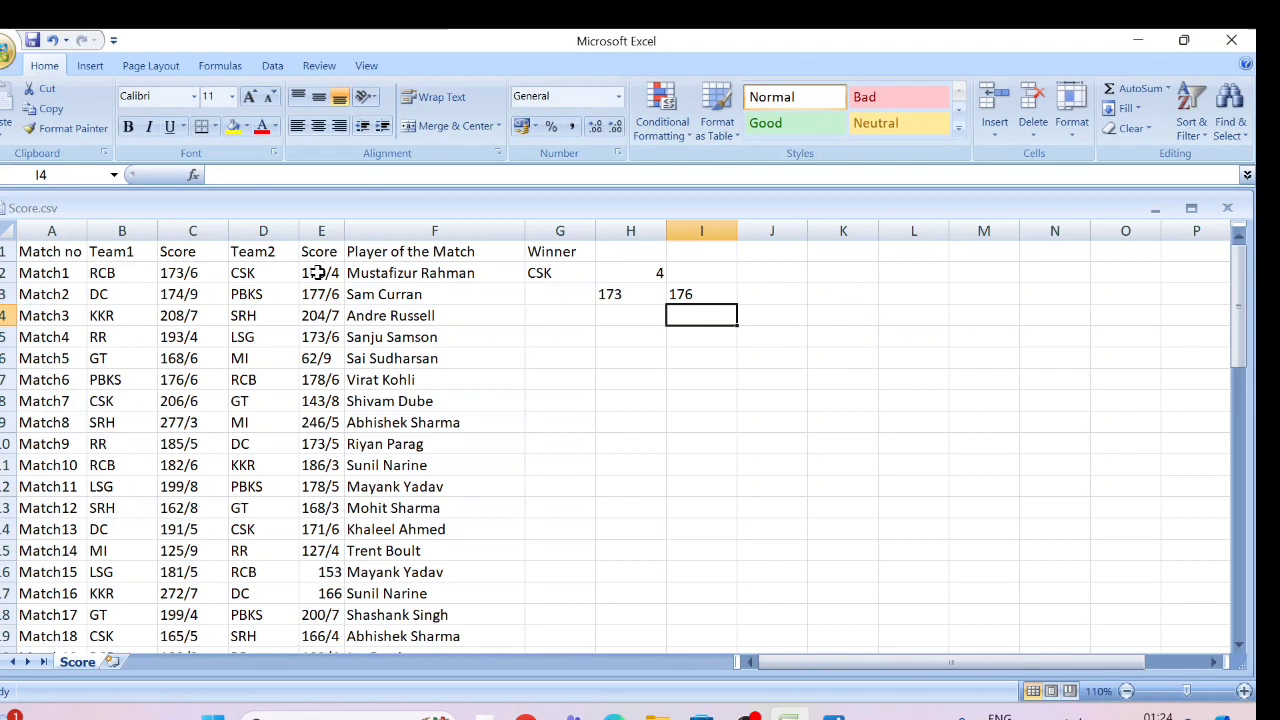
- Enter =IF(H3>I3,B2,D2) in H4 to return the Match1 team with the higher extracted runs
{"action": "key", "text": "Left"}
{"action": "type", "text": "=IF("}
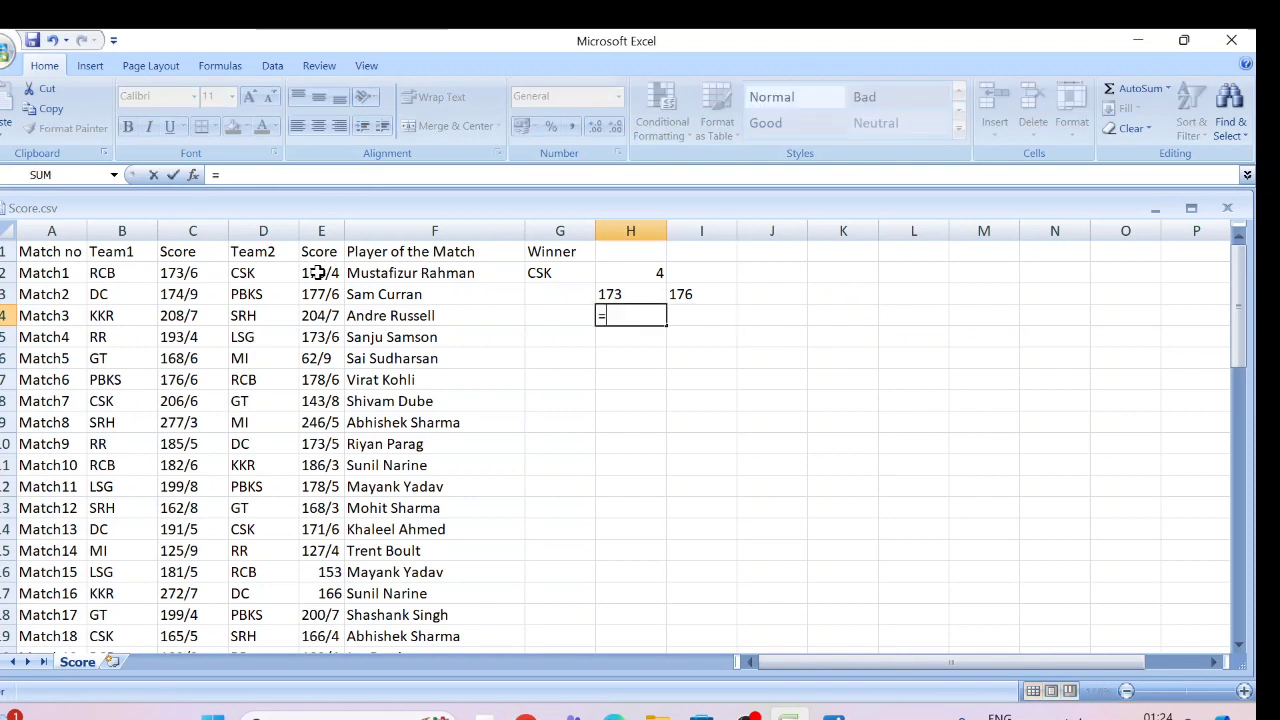
{"action": "left_click", "coordinate": [638, 296]}
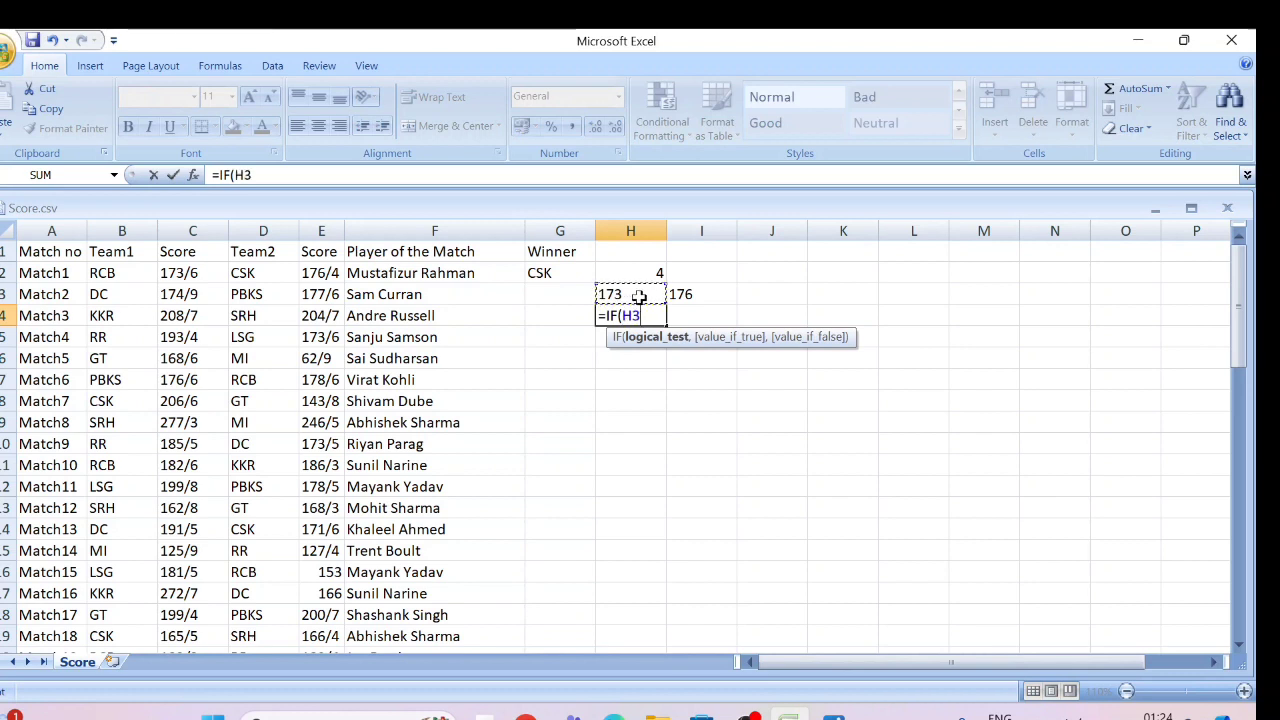
{"action": "type", "text": ">"}
{"action": "left_click", "coordinate": [680, 295]}
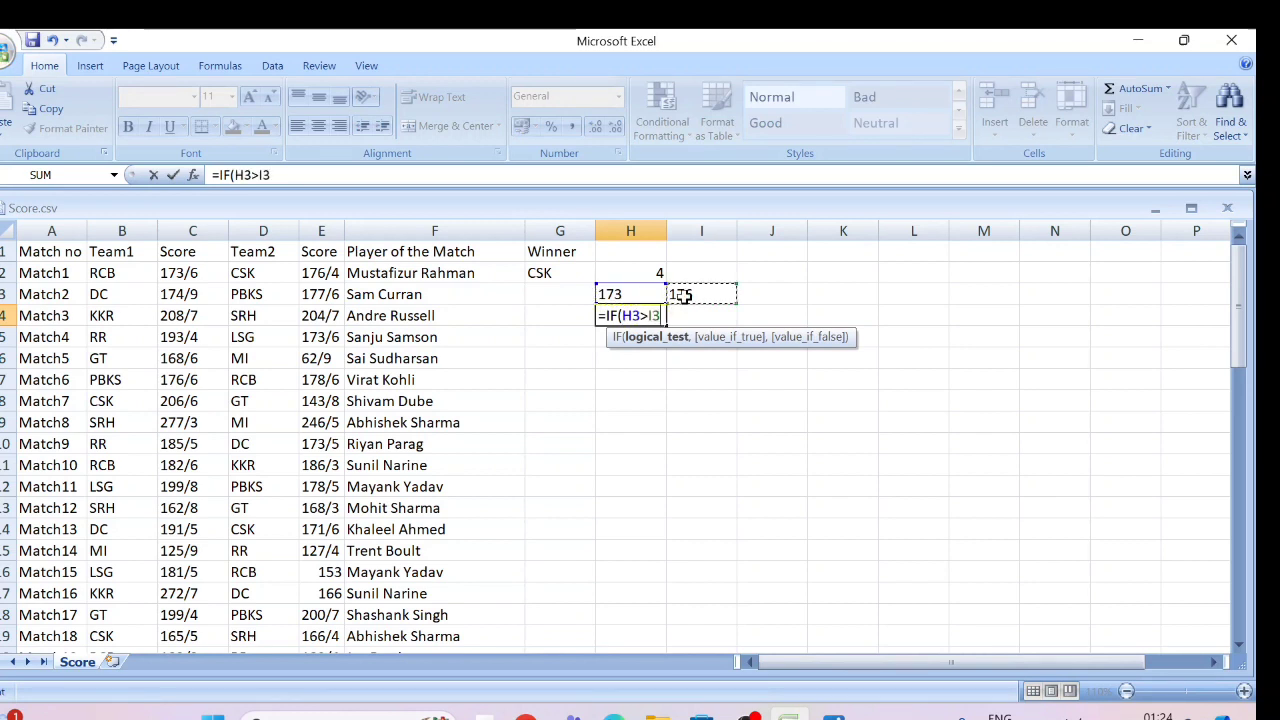
{"action": "type", "text": ","}
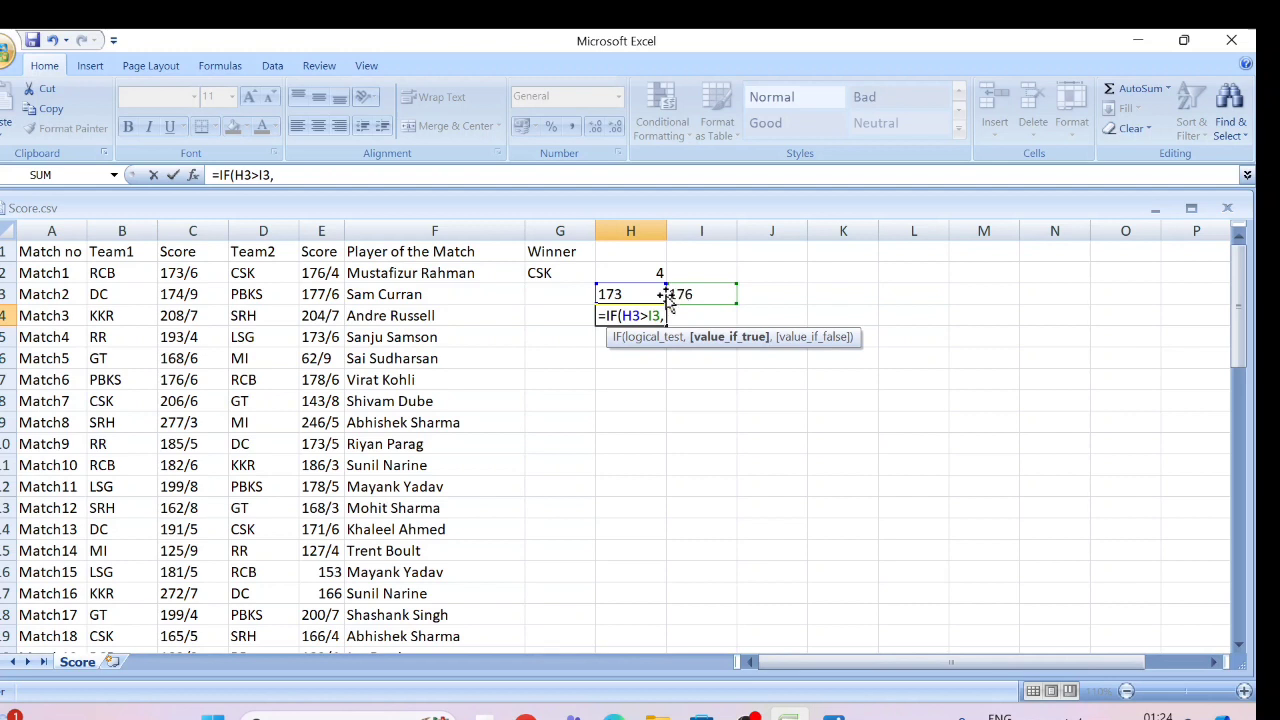
{"action": "left_click", "coordinate": [139, 270]}
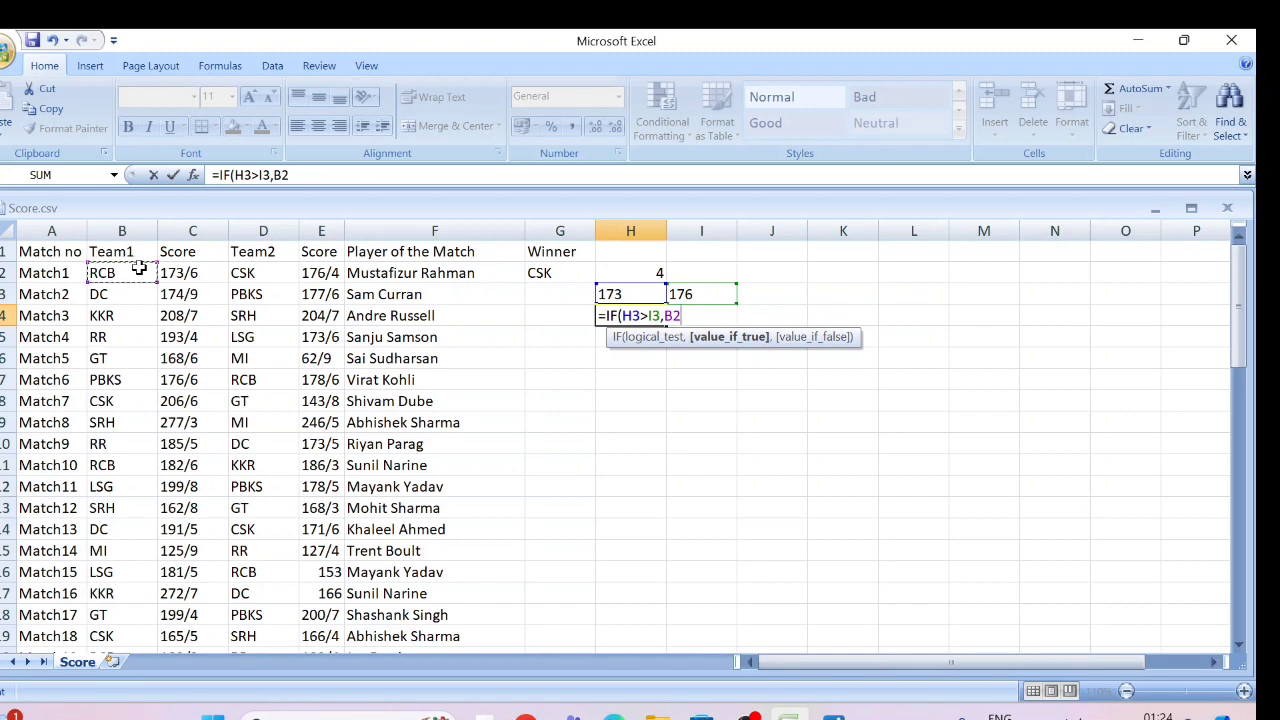
{"action": "type", "text": ","}
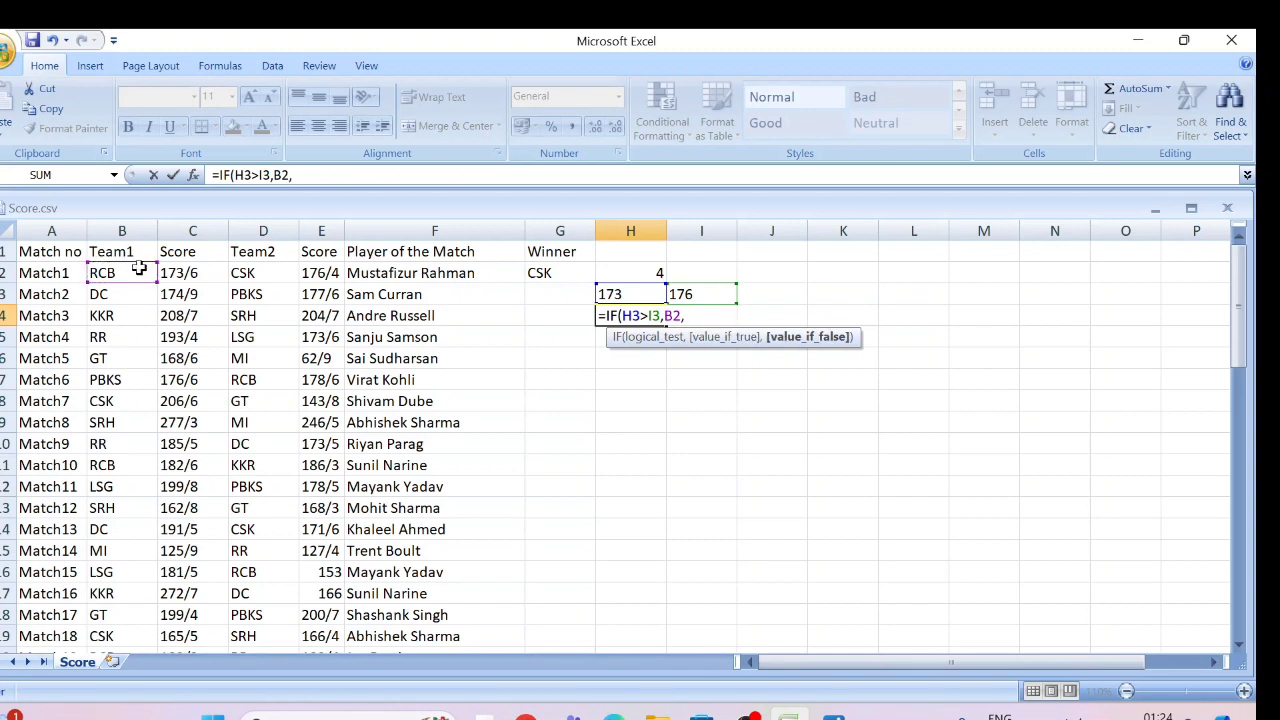
{"action": "left_click", "coordinate": [248, 272]}
{"action": "type", "text": ")"}
{"action": "key", "text": "Return"}
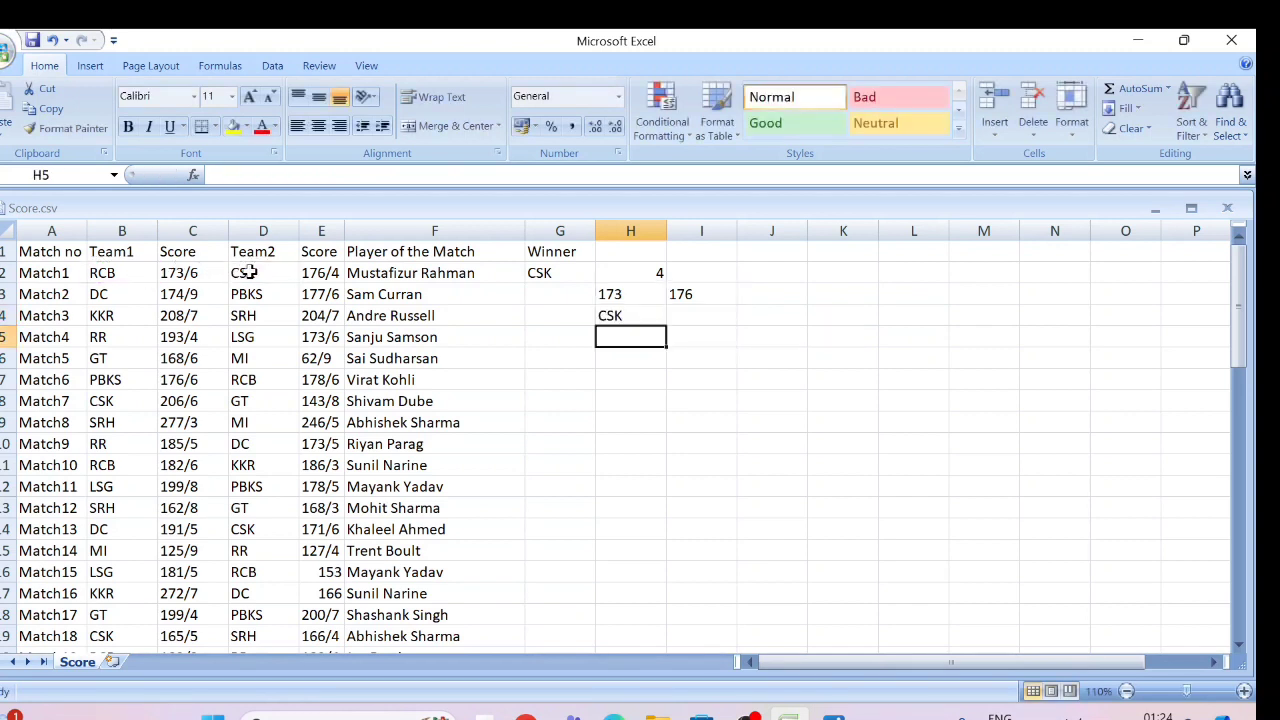
- Change the second team's Match1 score in E2 to 172/4 to test the winner formula
{"action": "left_click", "coordinate": [332, 273]}
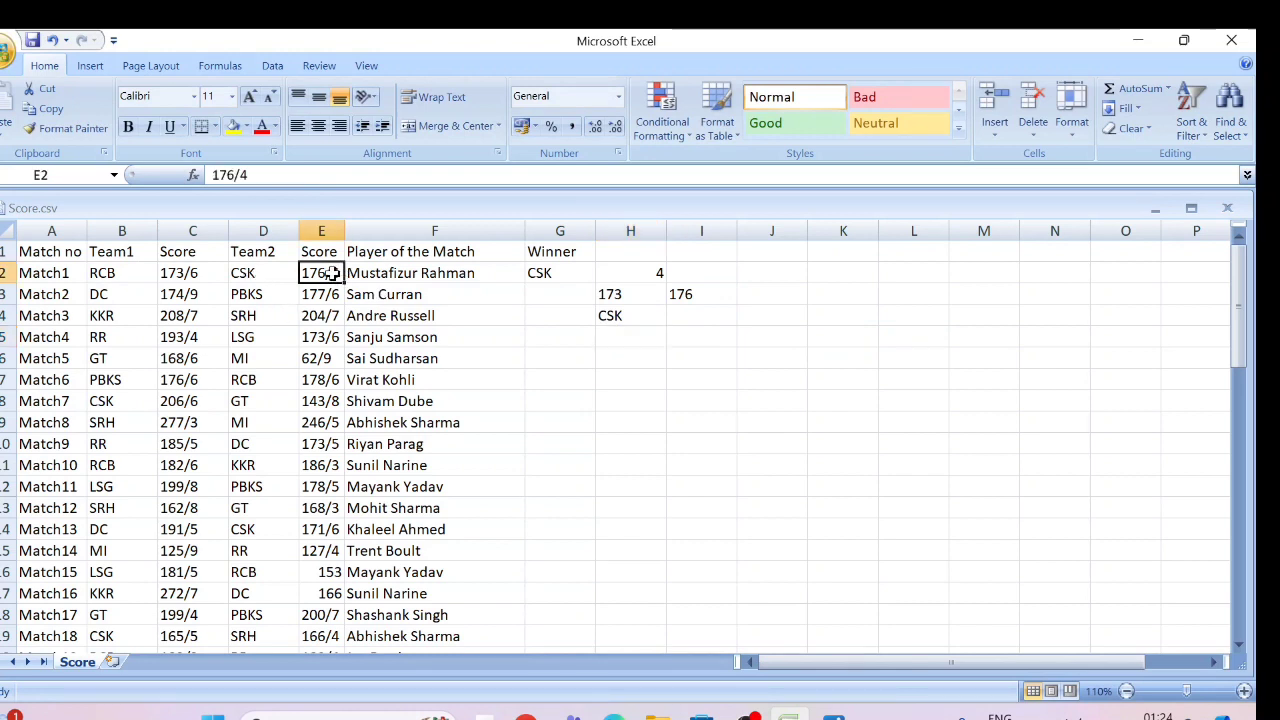
{"action": "left_click", "coordinate": [241, 273]}
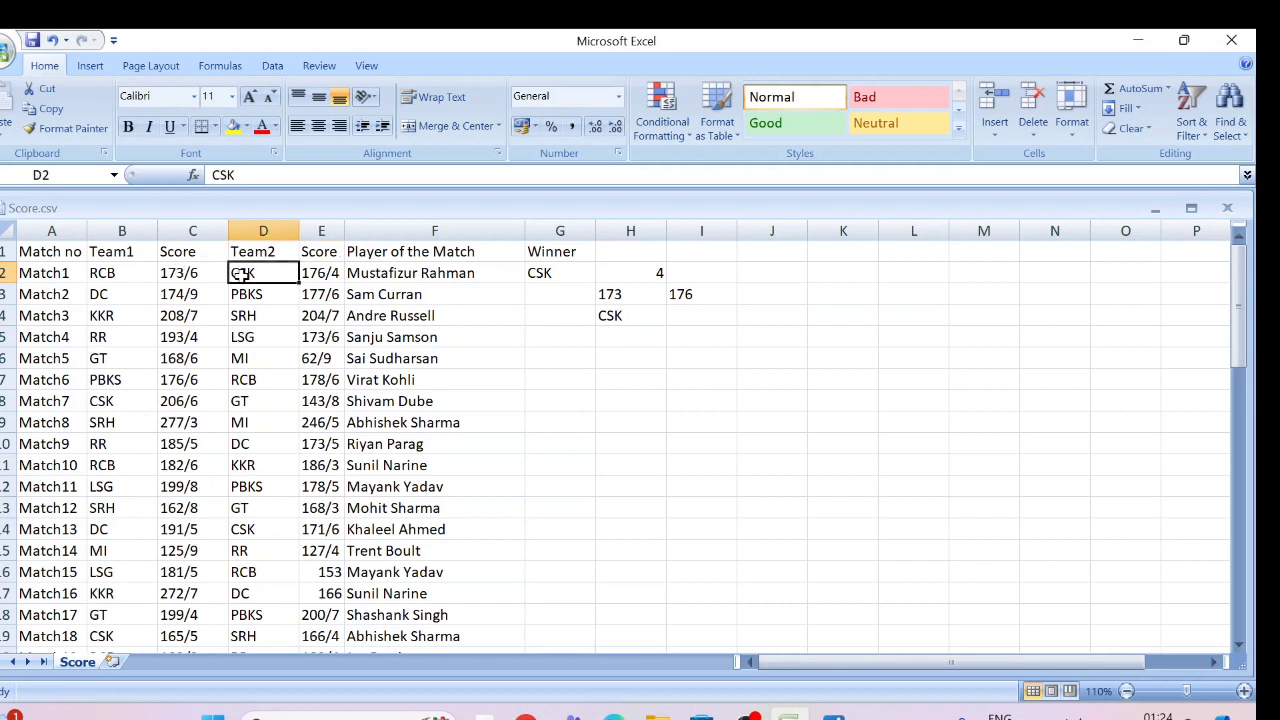
{"action": "left_click", "coordinate": [186, 276]}
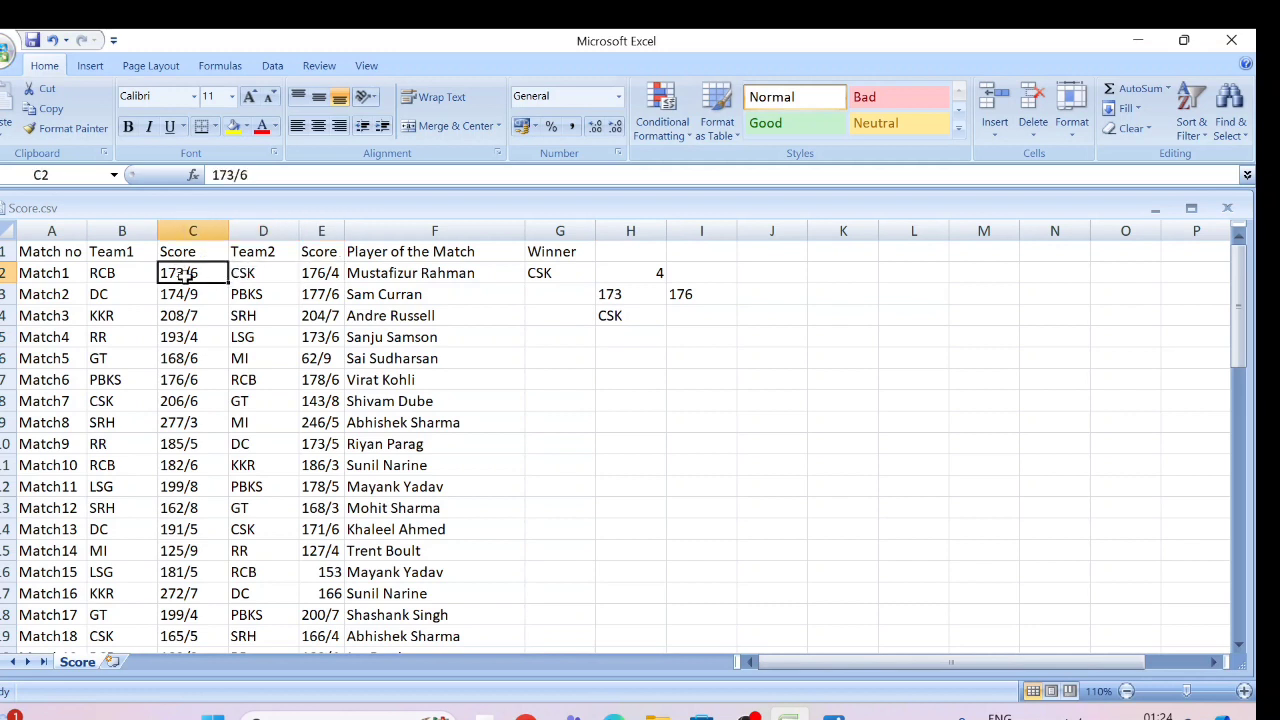
{"action": "left_click", "coordinate": [333, 273]}
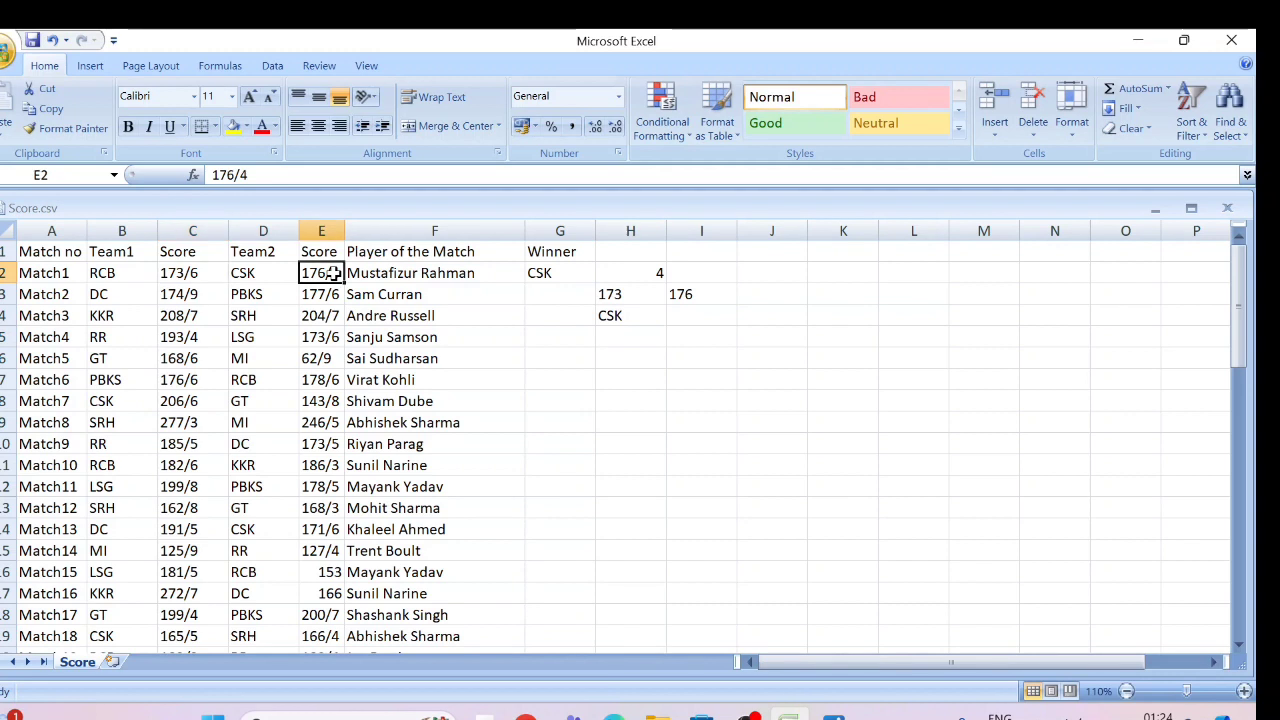
{"action": "double_click", "coordinate": [333, 273]}
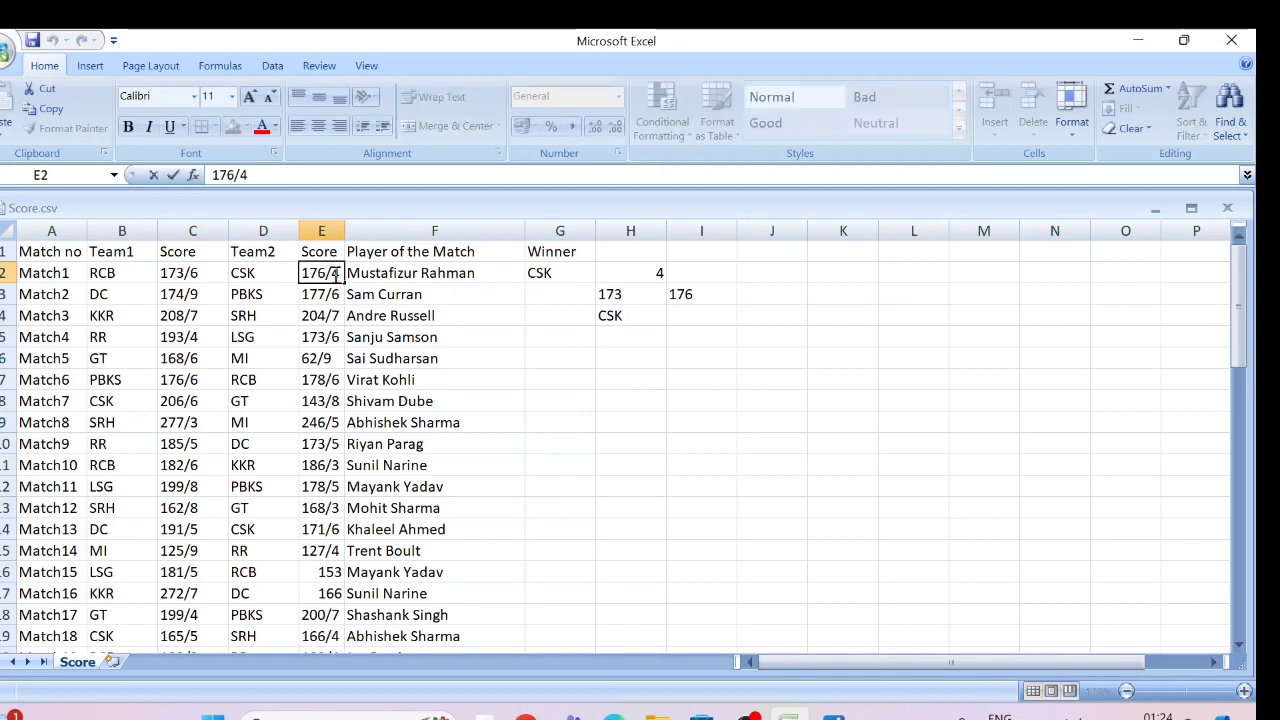
{"action": "key", "text": "BackSpace"}
{"action": "type", "text": "2"}
{"action": "key", "text": "Return"}
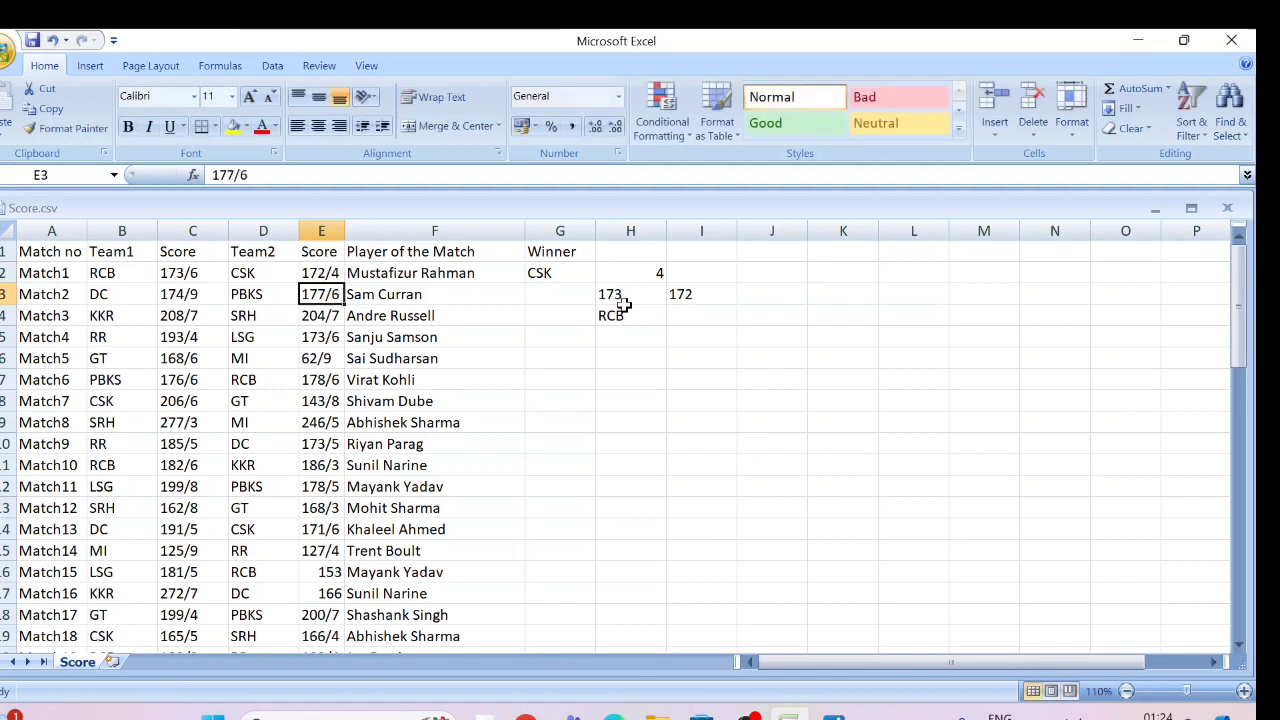
- Clear the trial formulas from the range H2:I4
{"action": "left_click", "coordinate": [632, 274]}
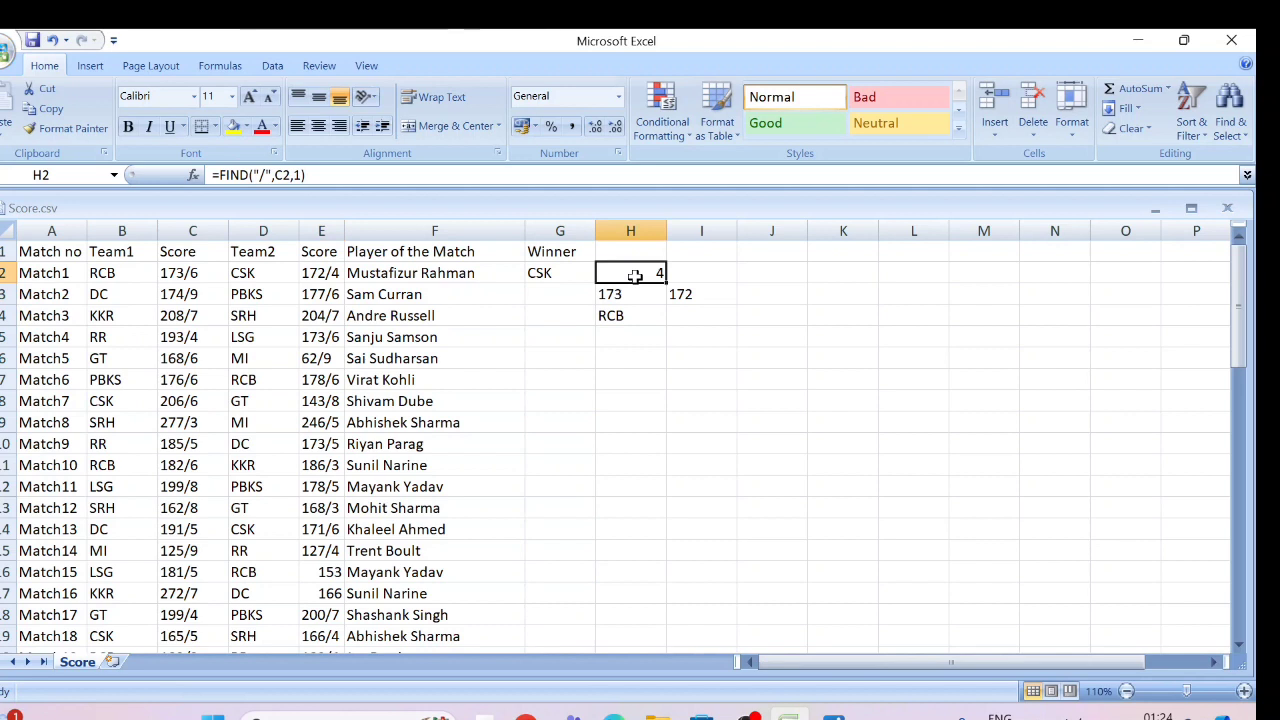
{"action": "key", "text": "shift+Right"}
{"action": "key", "text": "shift+Down"}
{"action": "key", "text": "shift+Down"}
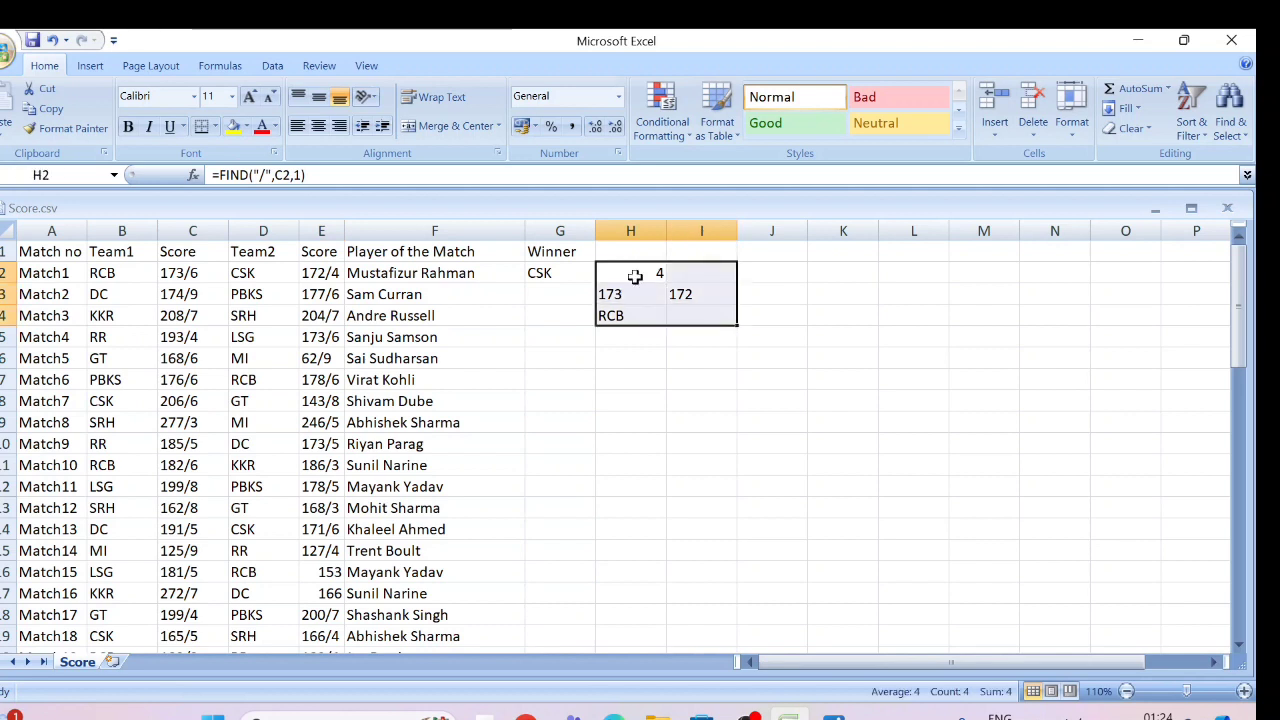
{"action": "key", "text": "Delete"}
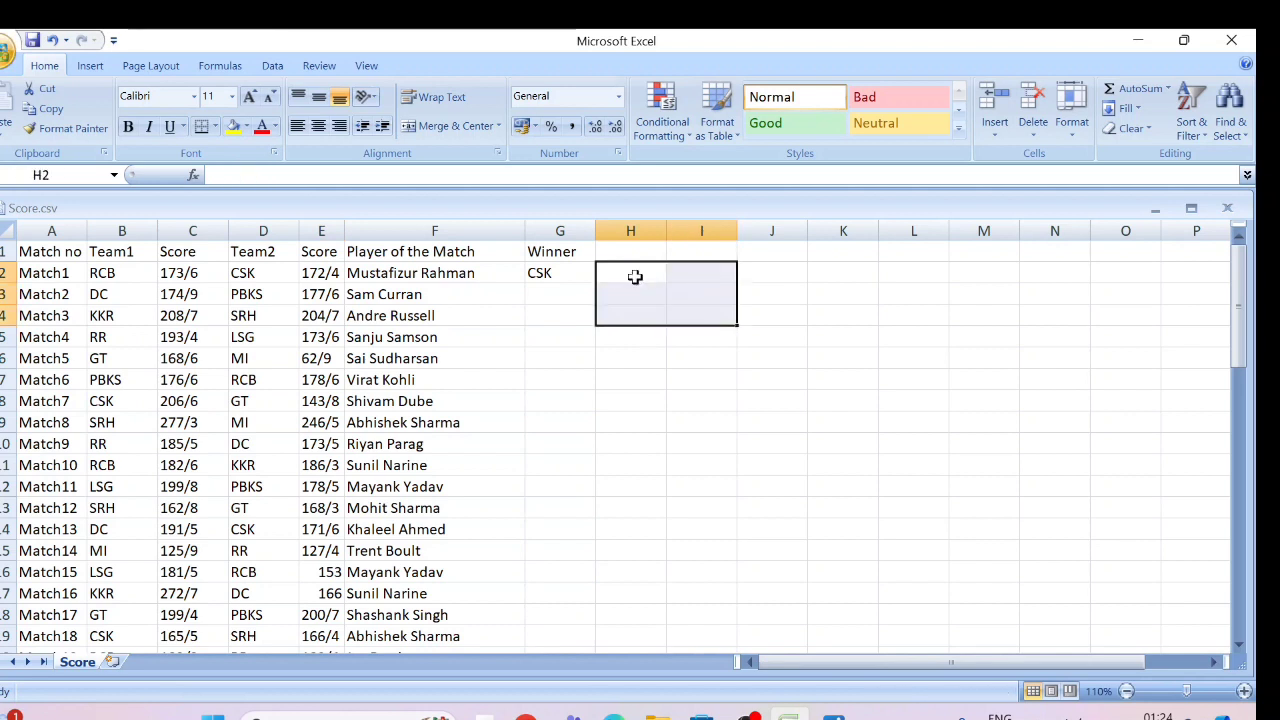
- Start an IF formula in H2 with LEFT(C2,FIND("/",C2,1)-1) as the first team's runs in the logical test
{"action": "key", "text": "Left"}
{"action": "key", "text": "Right"}
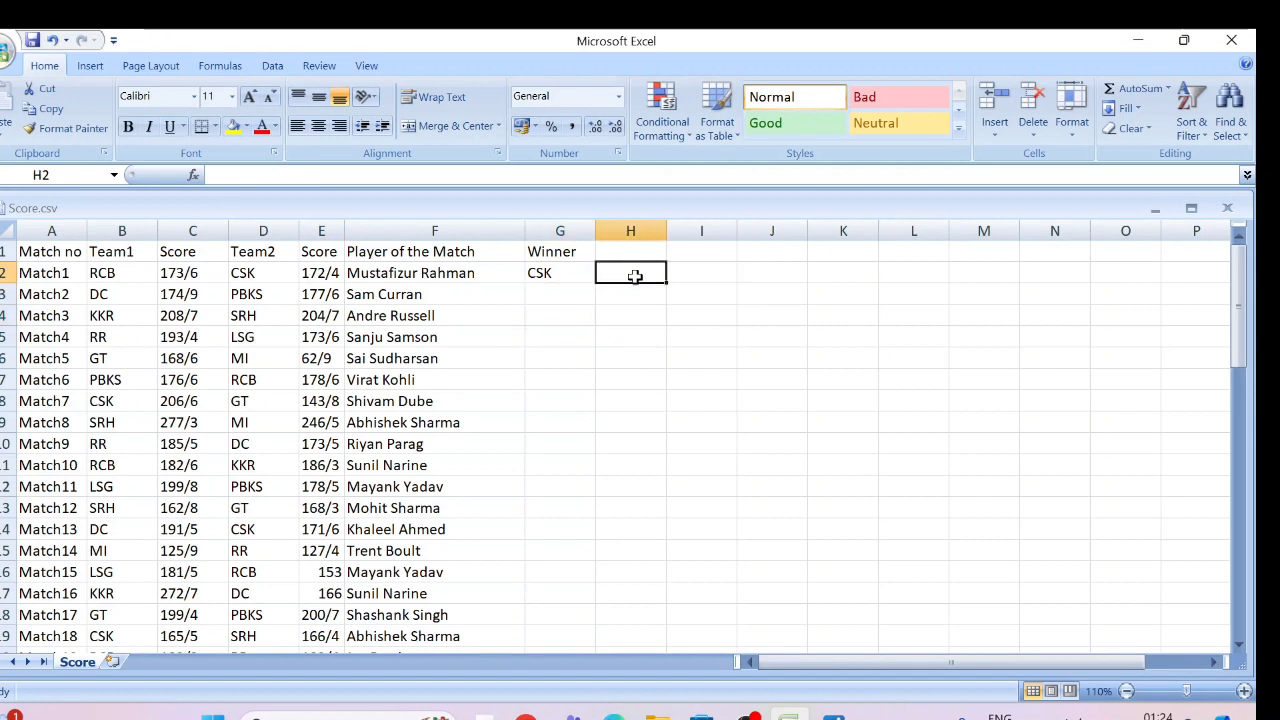
{"action": "type", "text": "="}
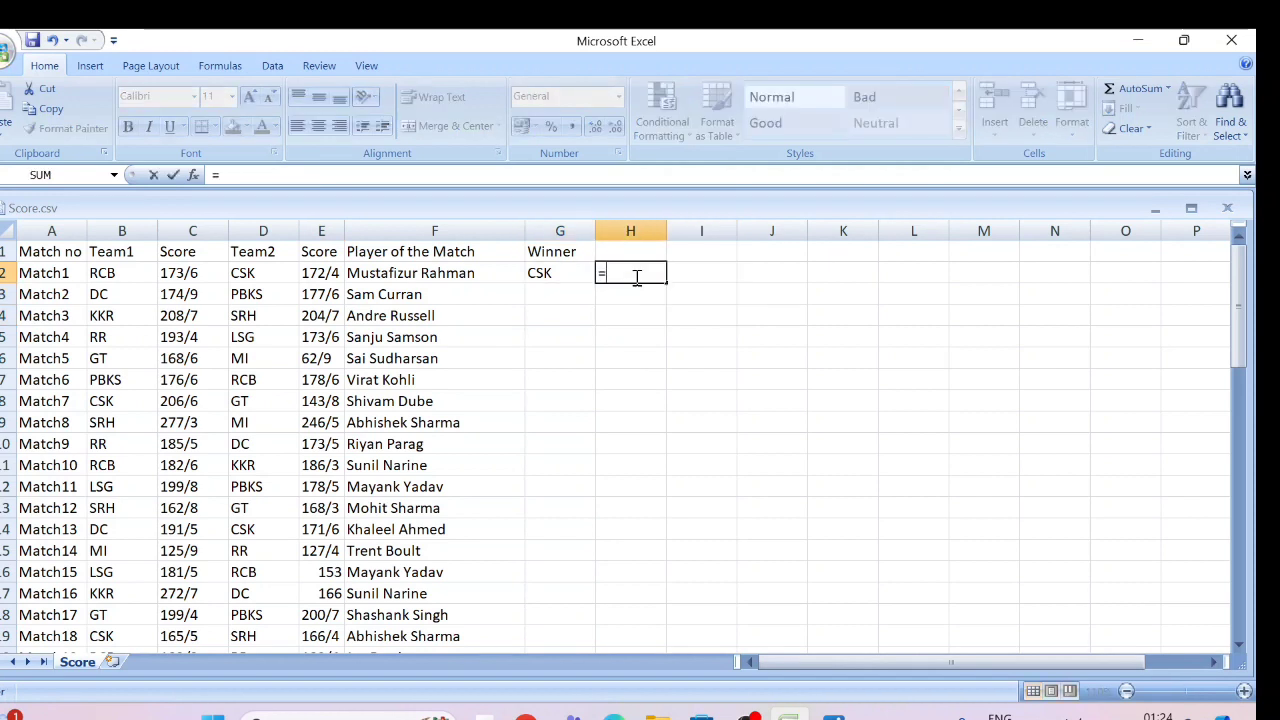
{"action": "type", "text": "if"}
{"action": "key", "text": "Tab"}
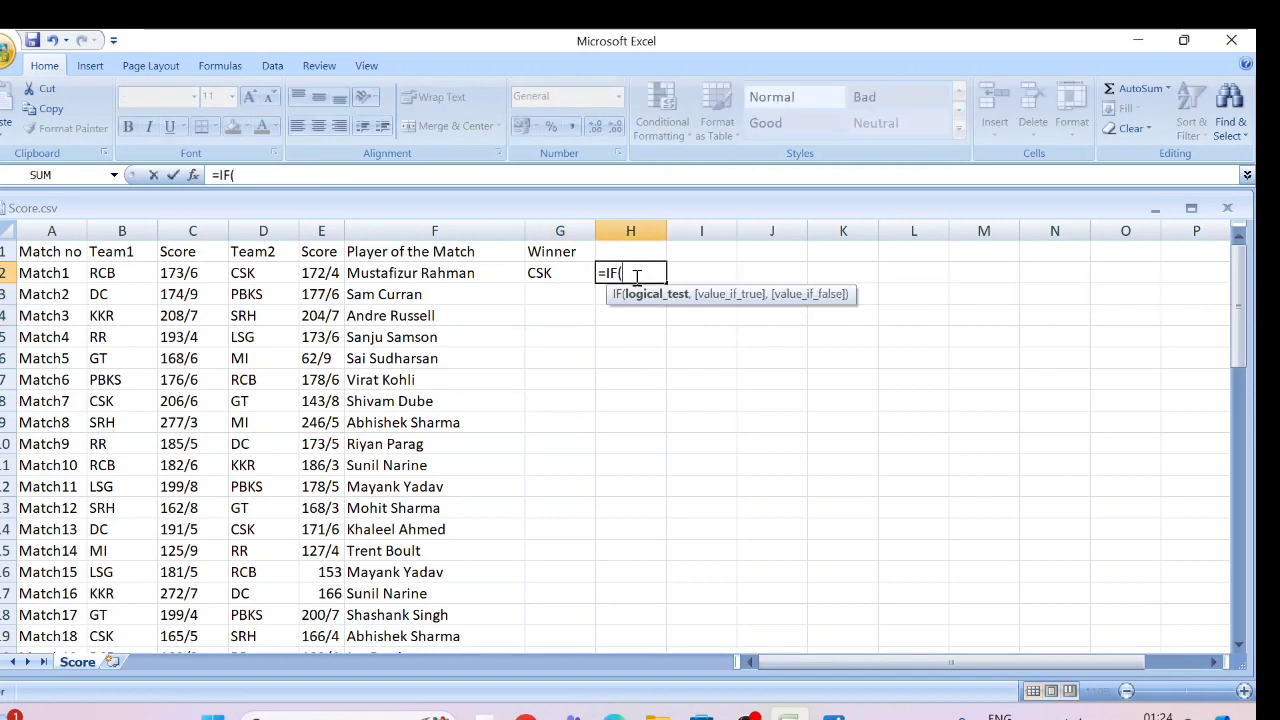
{"action": "type", "text": "le"}
{"action": "key", "text": "Tab"}
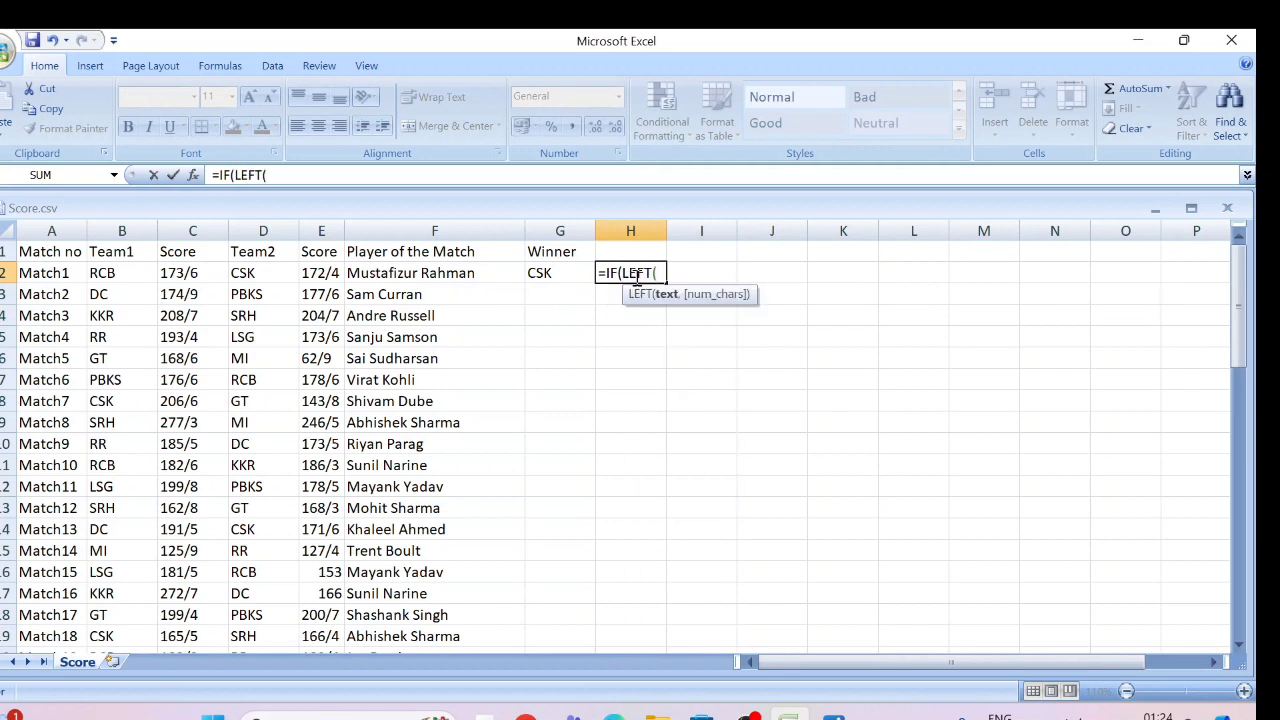
{"action": "left_click", "coordinate": [163, 276]}
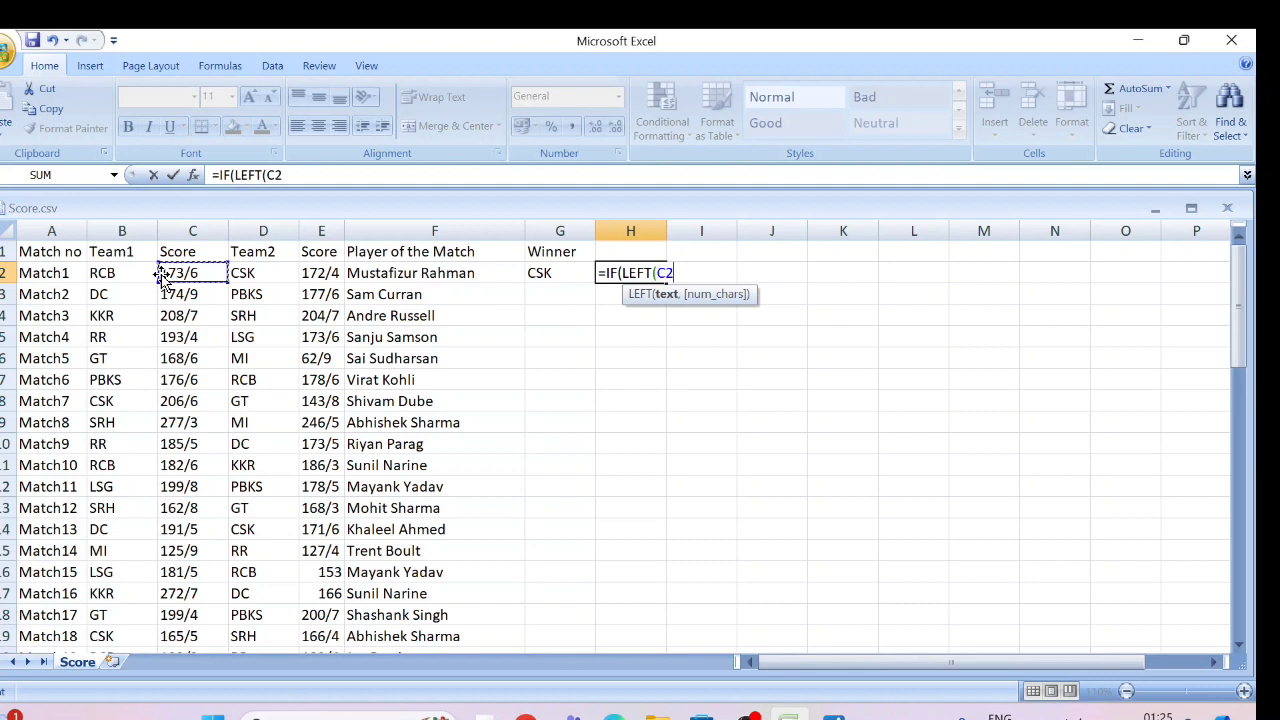
{"action": "type", "text": ",fin"}
{"action": "key", "text": "Tab"}
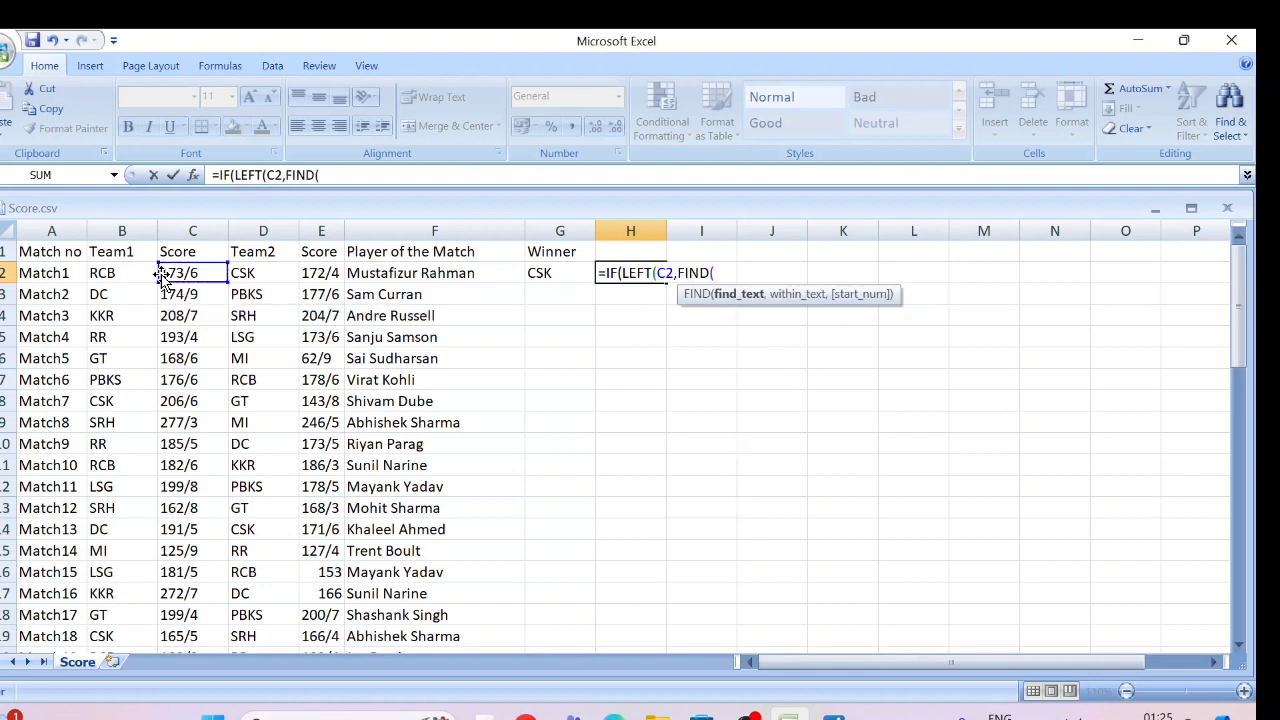
{"action": "type", "text": "\"/\","}
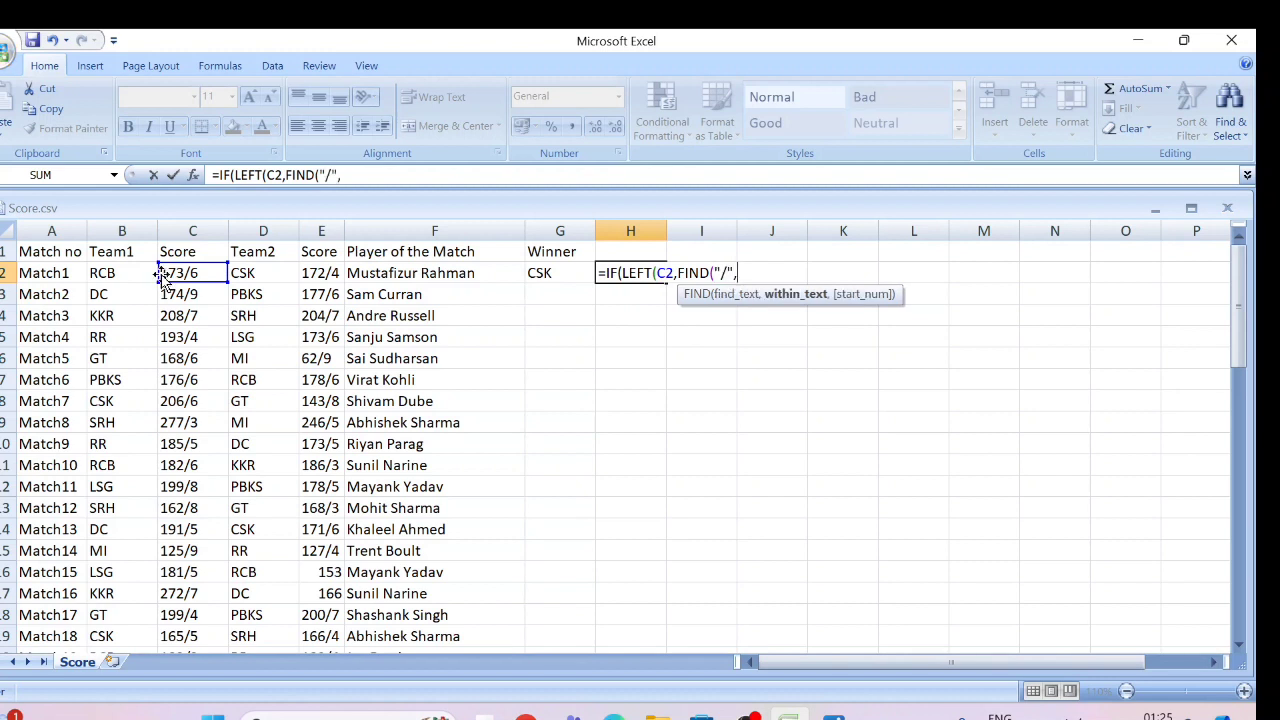
{"action": "left_click", "coordinate": [185, 273]}
{"action": "type", "text": ",1)"}
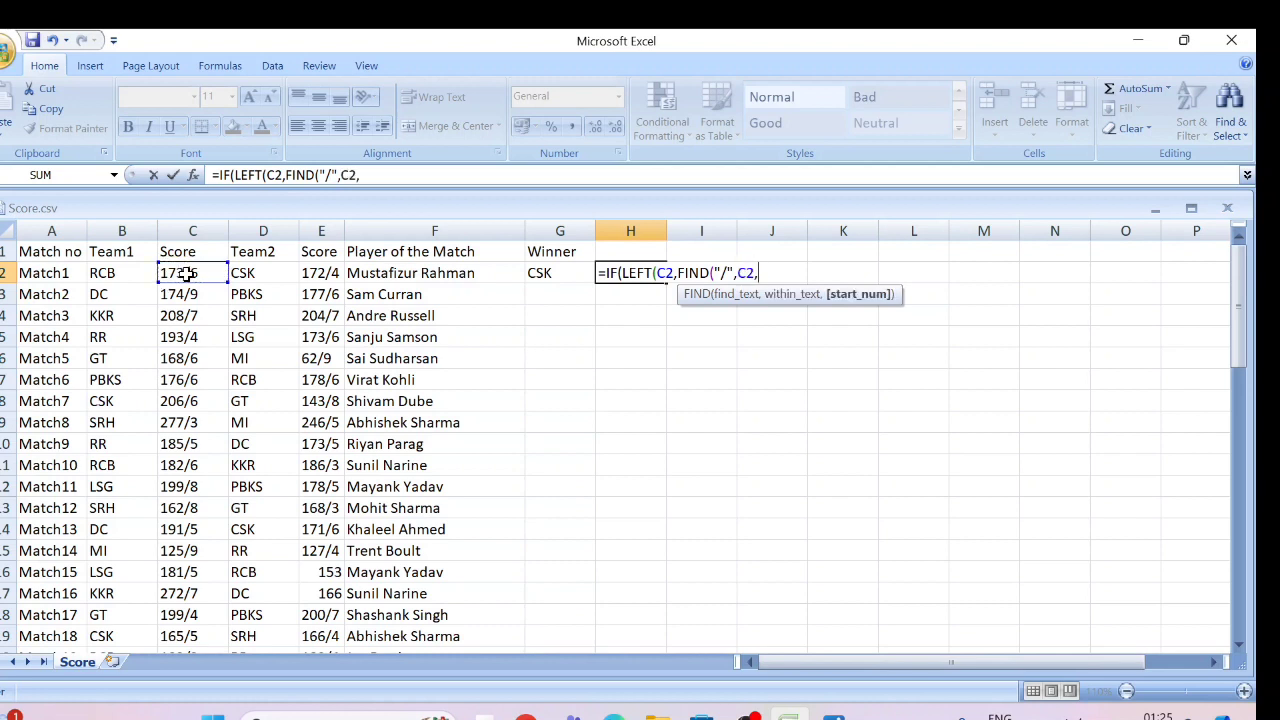
{"action": "type", "text": "-1)"}
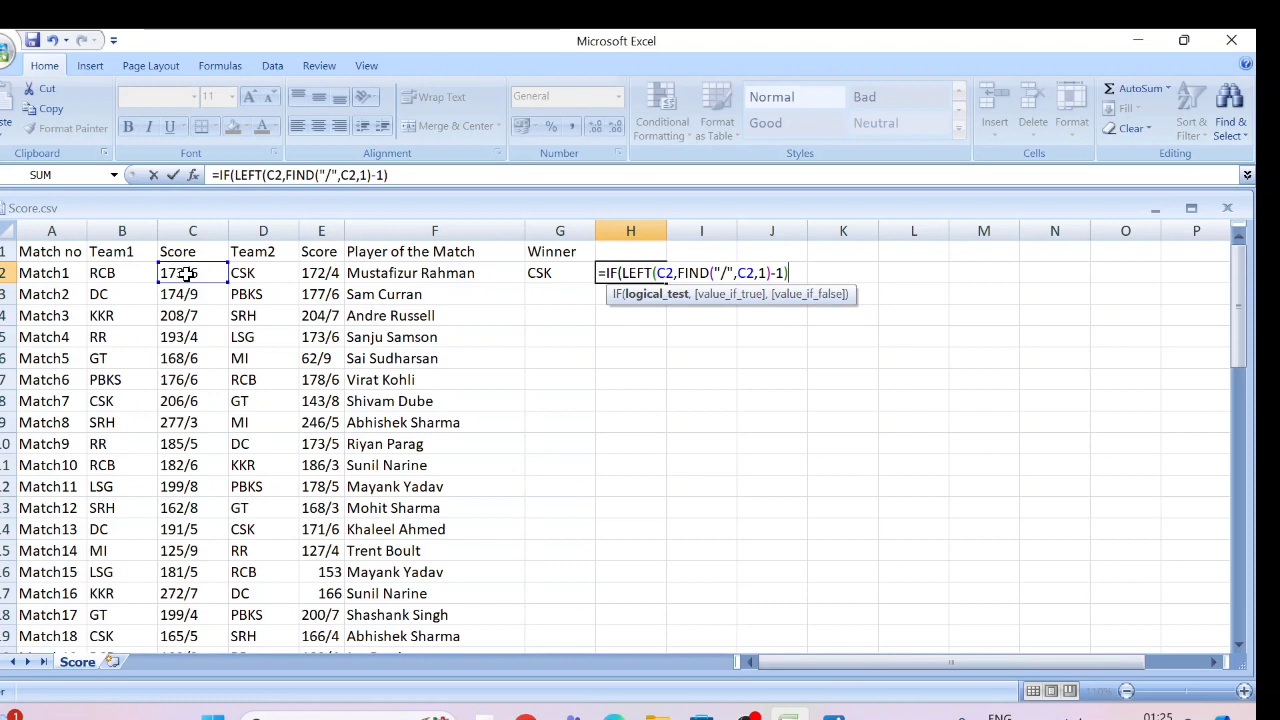
- Extend the H2 logical test with >LEFT(E2,FIND("/",E2,1)-1) to compare against the second team's runs
{"action": "type", "text": ">lef"}
{"action": "key", "text": "Tab"}
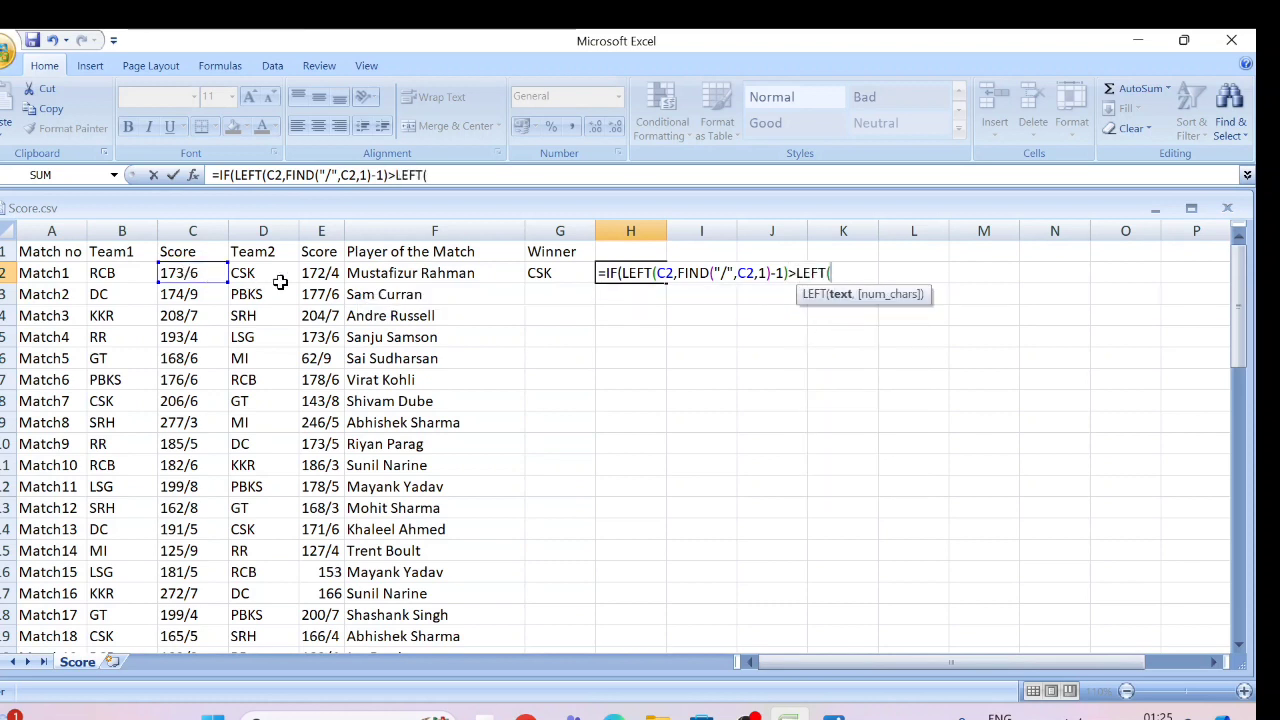
{"action": "left_click", "coordinate": [324, 273]}
{"action": "type", "text": ","}
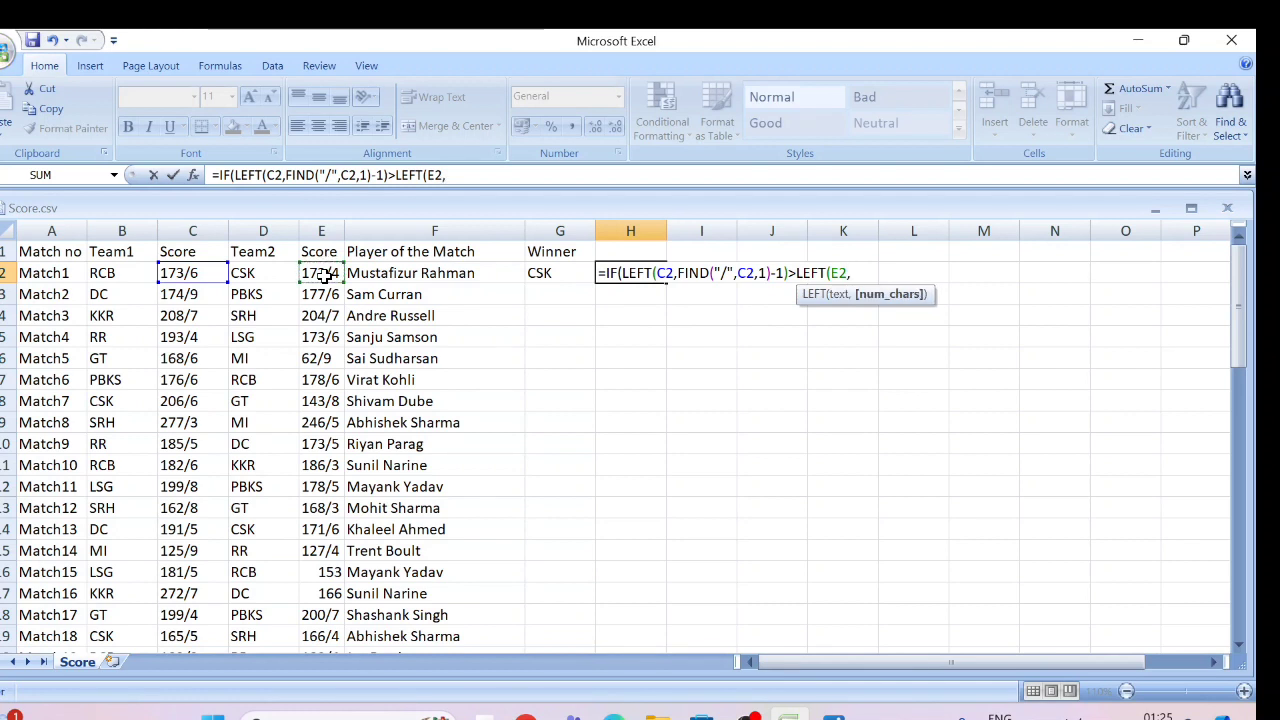
{"action": "type", "text": "fin"}
{"action": "key", "text": "Tab"}
{"action": "type", "text": "\""}
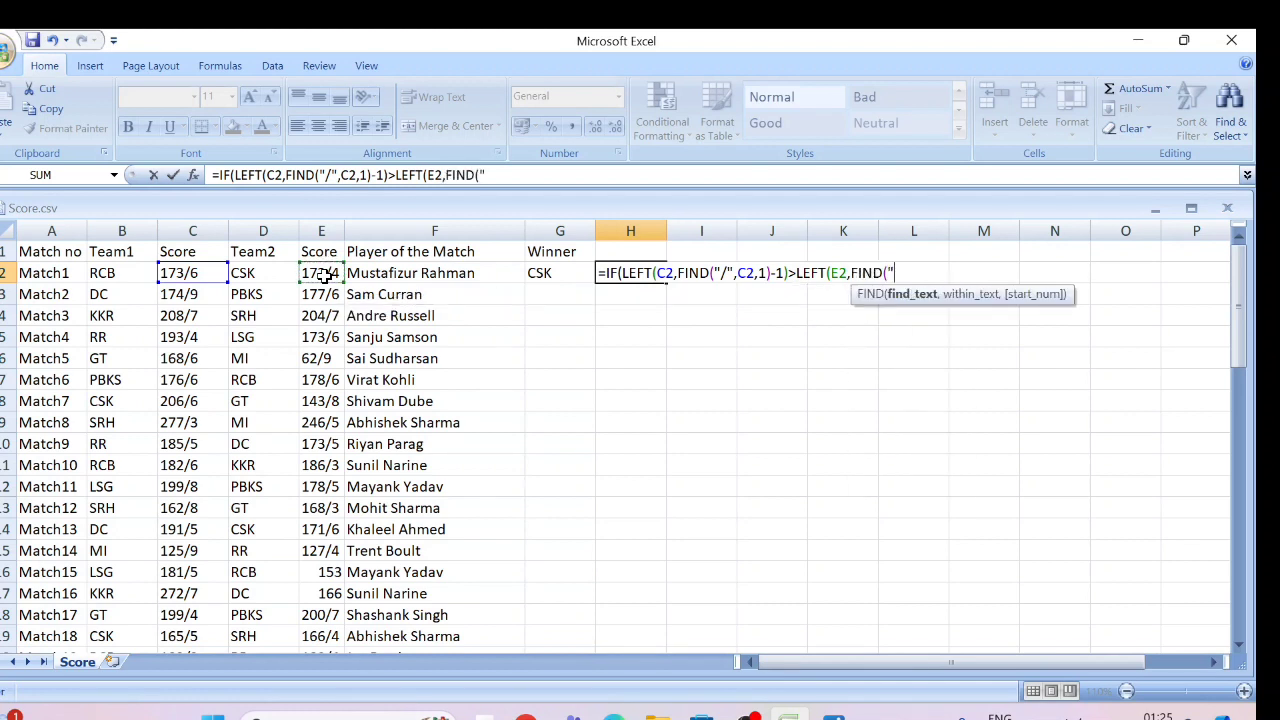
{"action": "type", "text": "/\","}
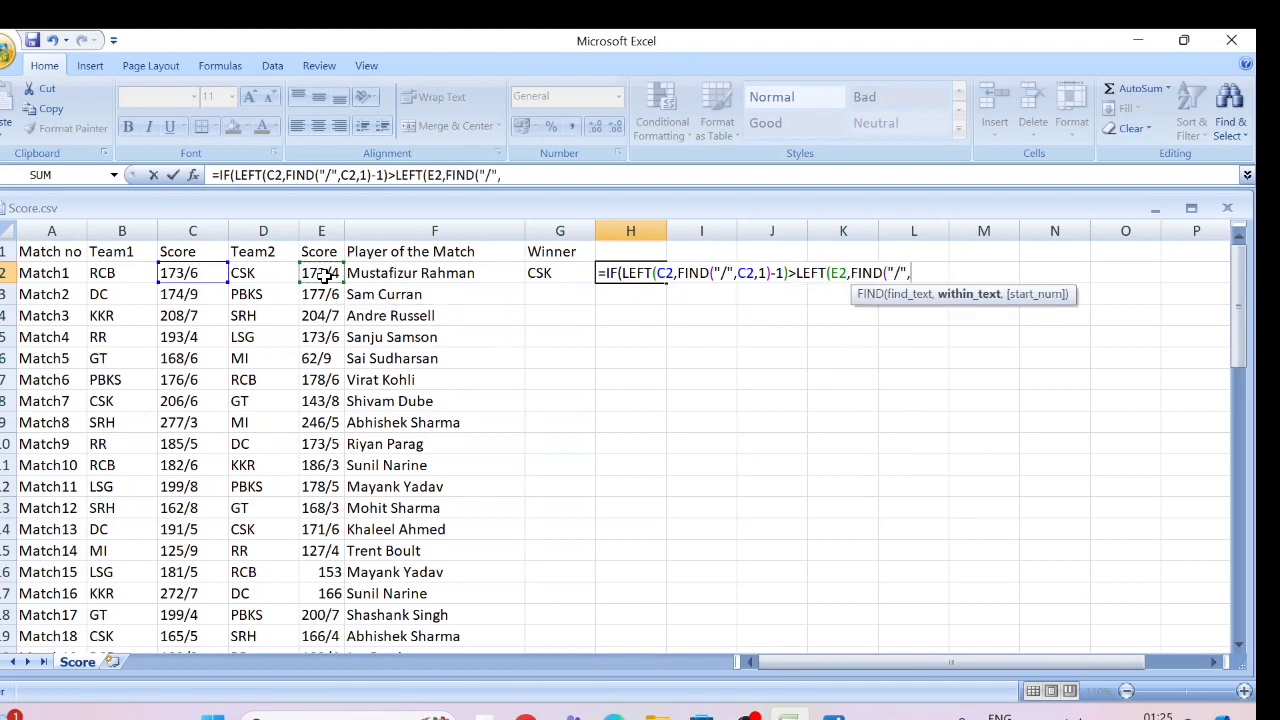
{"action": "type", "text": "E2,1"}
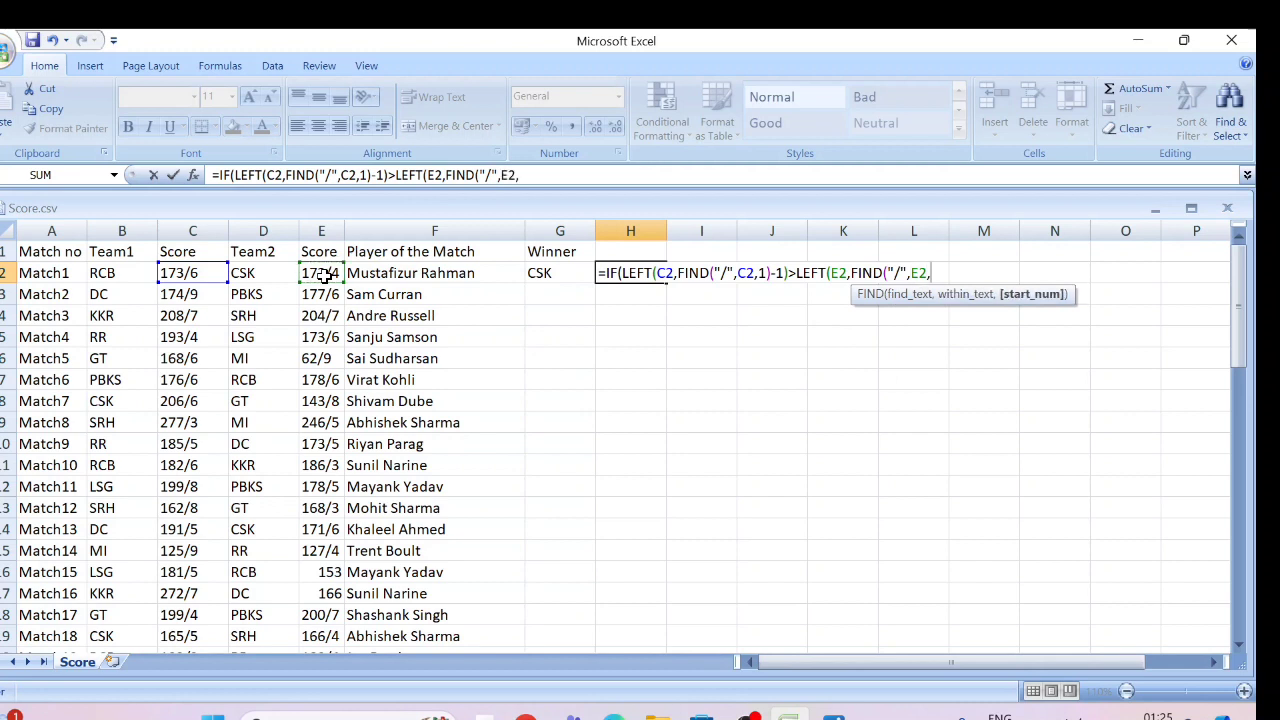
{"action": "type", "text": ")-1"}
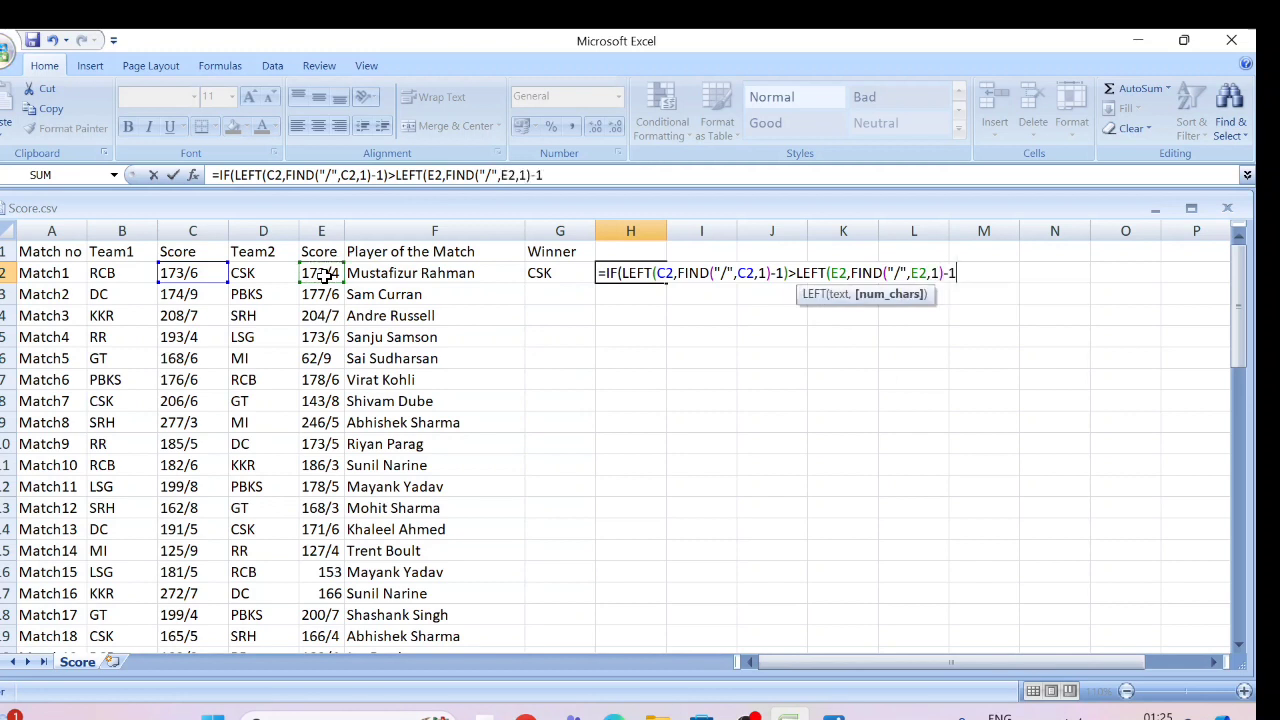
{"action": "type", "text": ")"}
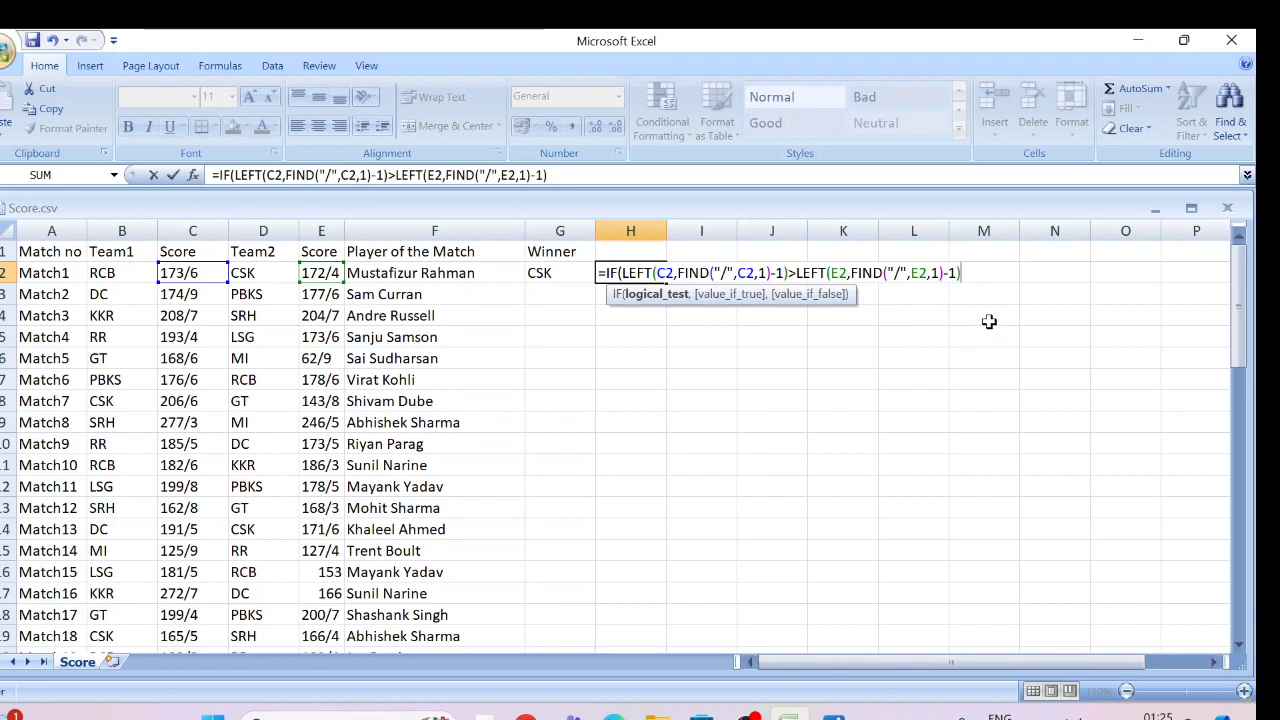
- Try to enter the IF formula in H2 without result arguments, adding its closing parenthesis
{"action": "key", "text": "Return"}
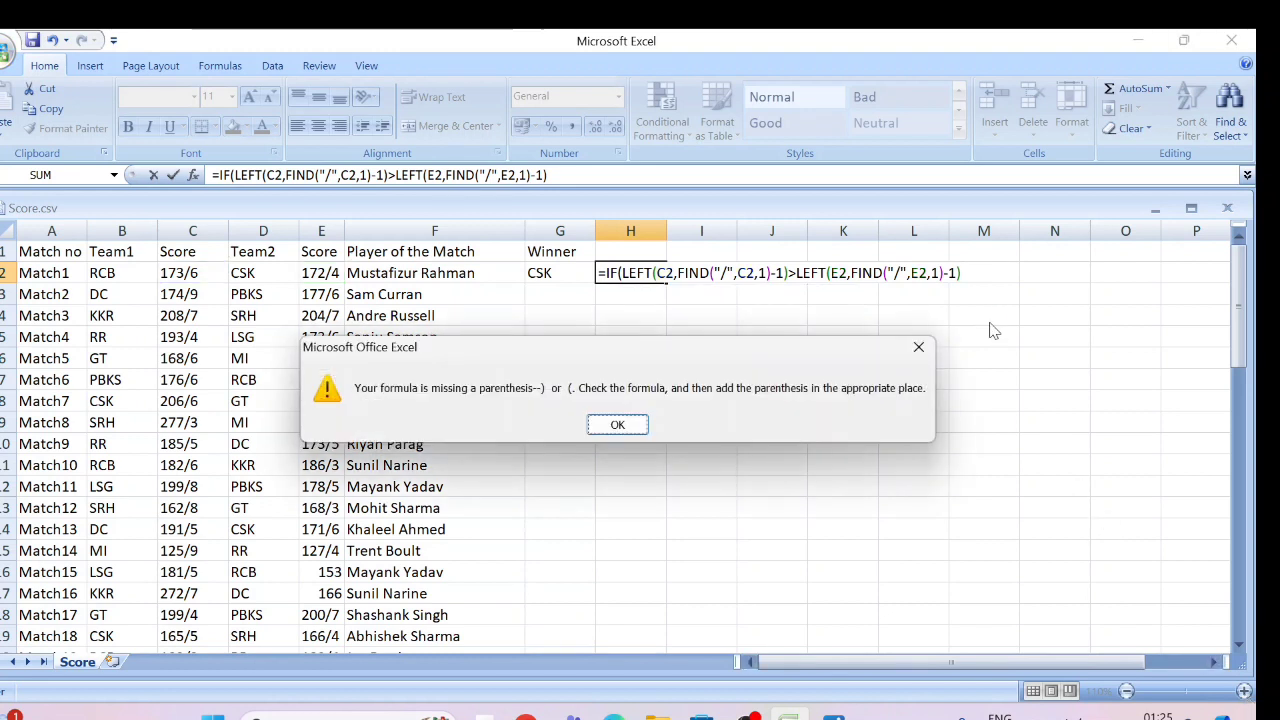
{"action": "key", "text": "Return"}
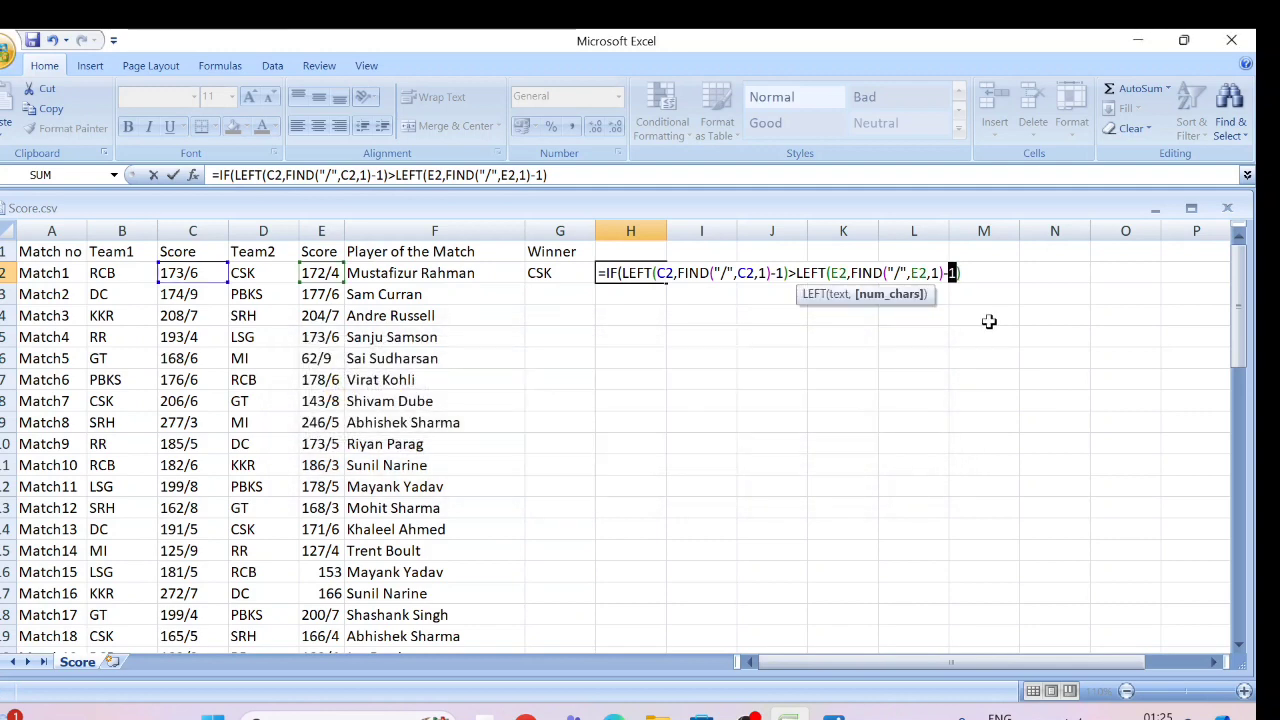
{"action": "key", "text": "End"}
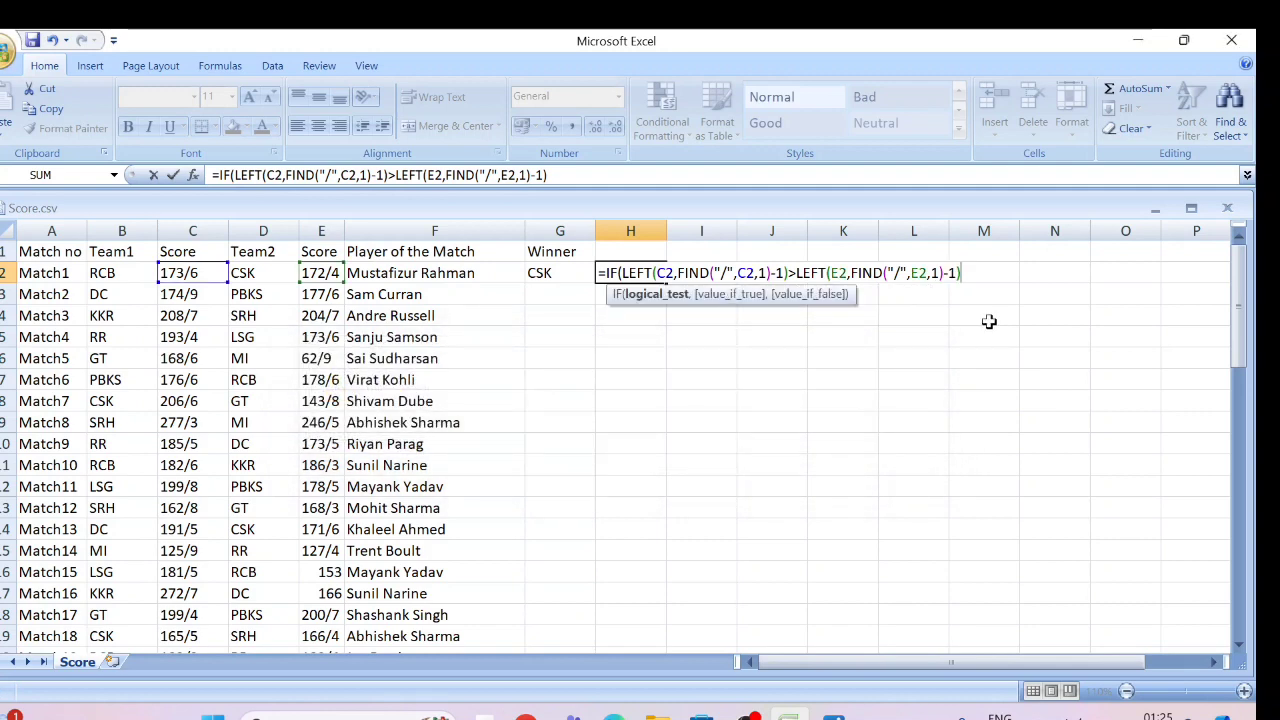
{"action": "key", "text": "Return"}
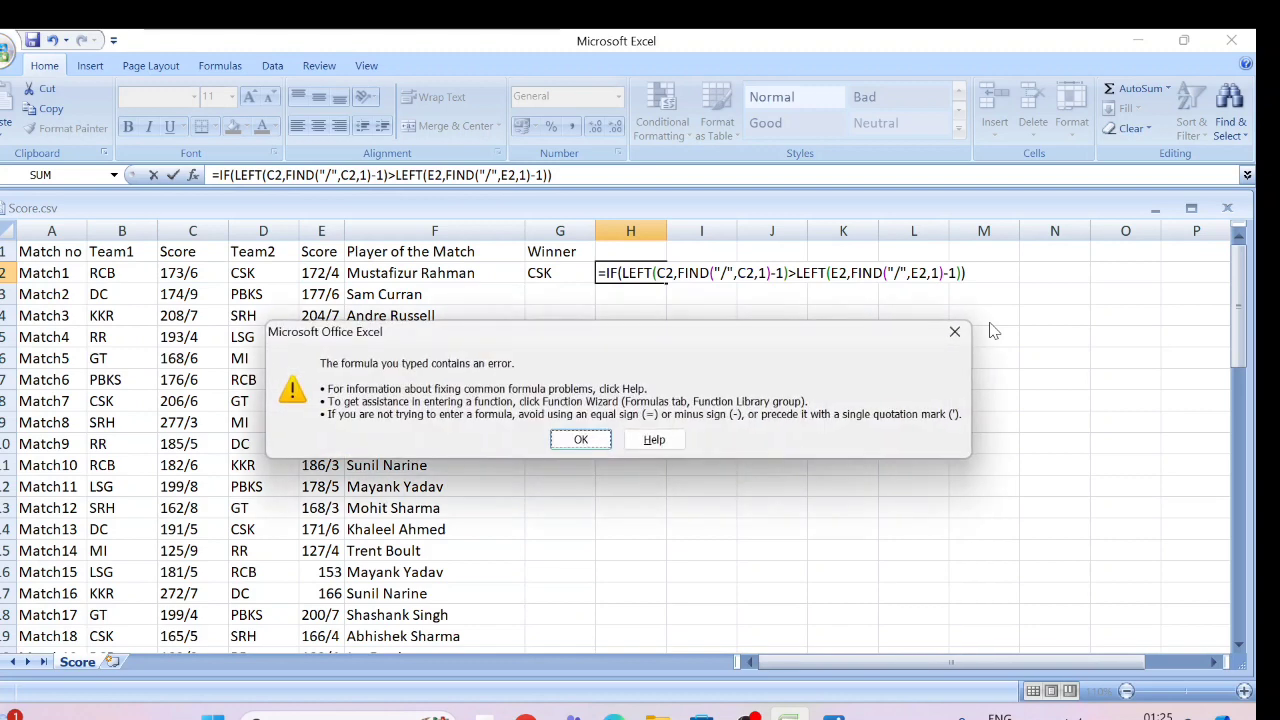
{"action": "key", "text": "Return"}
{"action": "type", "text": ")"}
- Examine the arguments and parentheses of both LEFT and FIND expressions in the H2 formula
{"action": "key", "text": "Left"}
{"action": "key", "text": "Left"}
{"action": "key", "text": "Left"}
{"action": "key", "text": "Left"}
{"action": "key", "text": "Left"}
{"action": "key", "text": "Left"}
{"action": "key", "text": "Left"}
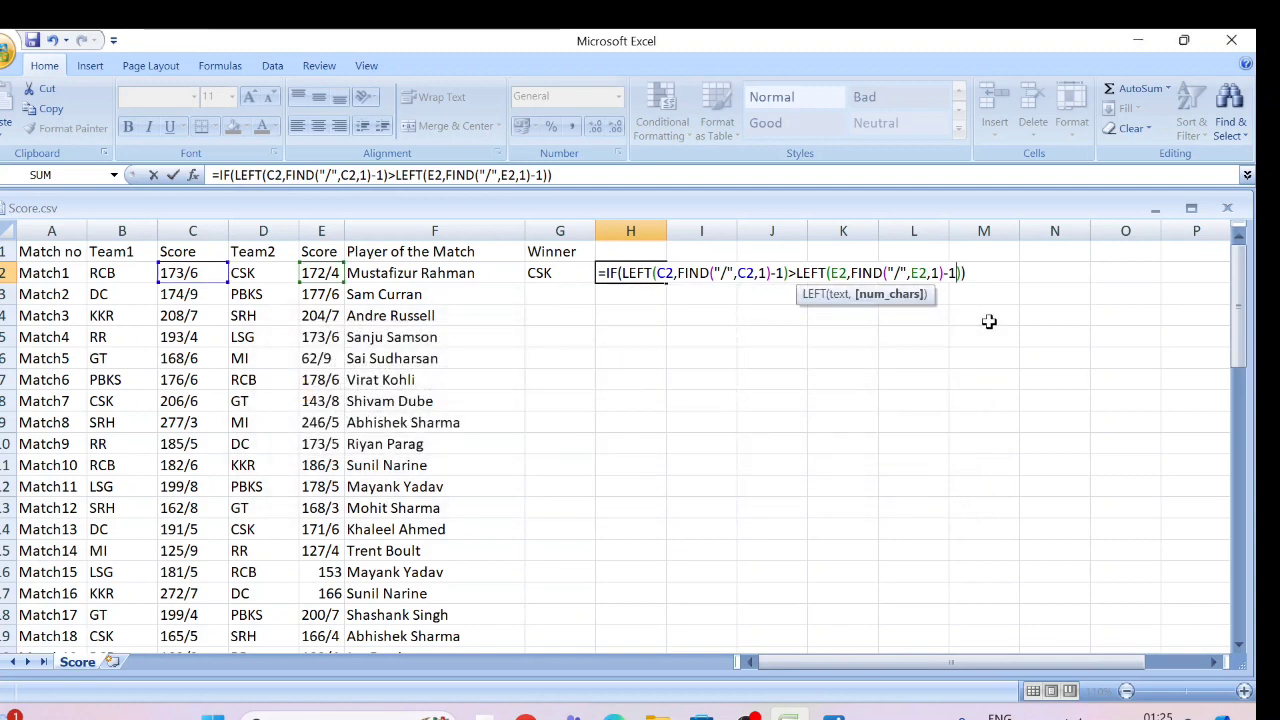
{"action": "key", "text": "Left"}
{"action": "key", "text": "Left"}
{"action": "key", "text": "Left"}
{"action": "key", "text": "Left"}
{"action": "key", "text": "Left"}
{"action": "key", "text": "Left"}
{"action": "key", "text": "Left"}
{"action": "key", "text": "Left"}
{"action": "key", "text": "Left"}
{"action": "key", "text": "Left"}
{"action": "key", "text": "Left"}
{"action": "key", "text": "Left"}
{"action": "key", "text": "Left"}
{"action": "key", "text": "Left"}
{"action": "key", "text": "Left"}
{"action": "key", "text": "Left"}
{"action": "key", "text": "Left"}
{"action": "key", "text": "Left"}
{"action": "key", "text": "Left"}
{"action": "key", "text": "Left"}
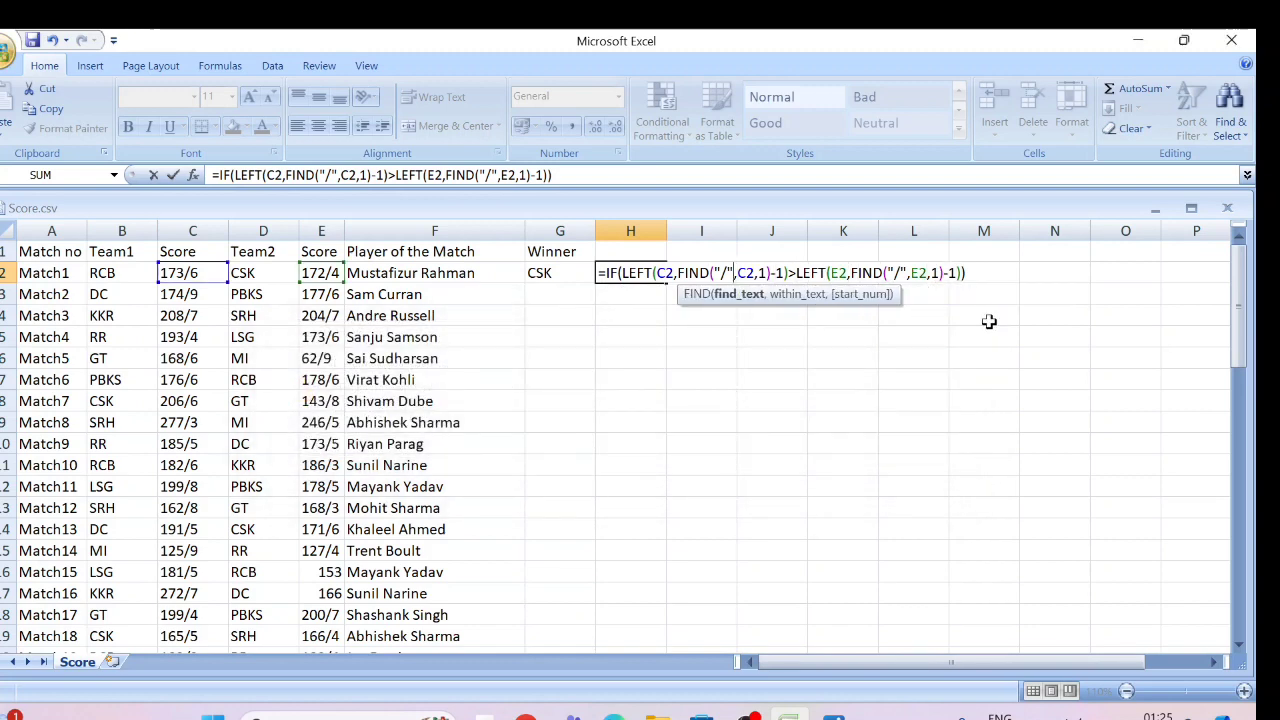
{"action": "key", "text": "Right"}
{"action": "key", "text": "Right"}
{"action": "key", "text": "Right"}
{"action": "key", "text": "Right"}
{"action": "key", "text": "Right"}
{"action": "key", "text": "Right"}
{"action": "key", "text": "Right"}
{"action": "key", "text": "Right"}
{"action": "key", "text": "Right"}
{"action": "key", "text": "Right"}
{"action": "key", "text": "Right"}
{"action": "key", "text": "Right"}
{"action": "key", "text": "Right"}
{"action": "key", "text": "Right"}
{"action": "key", "text": "Right"}
{"action": "key", "text": "Right"}
{"action": "key", "text": "Right"}
{"action": "key", "text": "Right"}
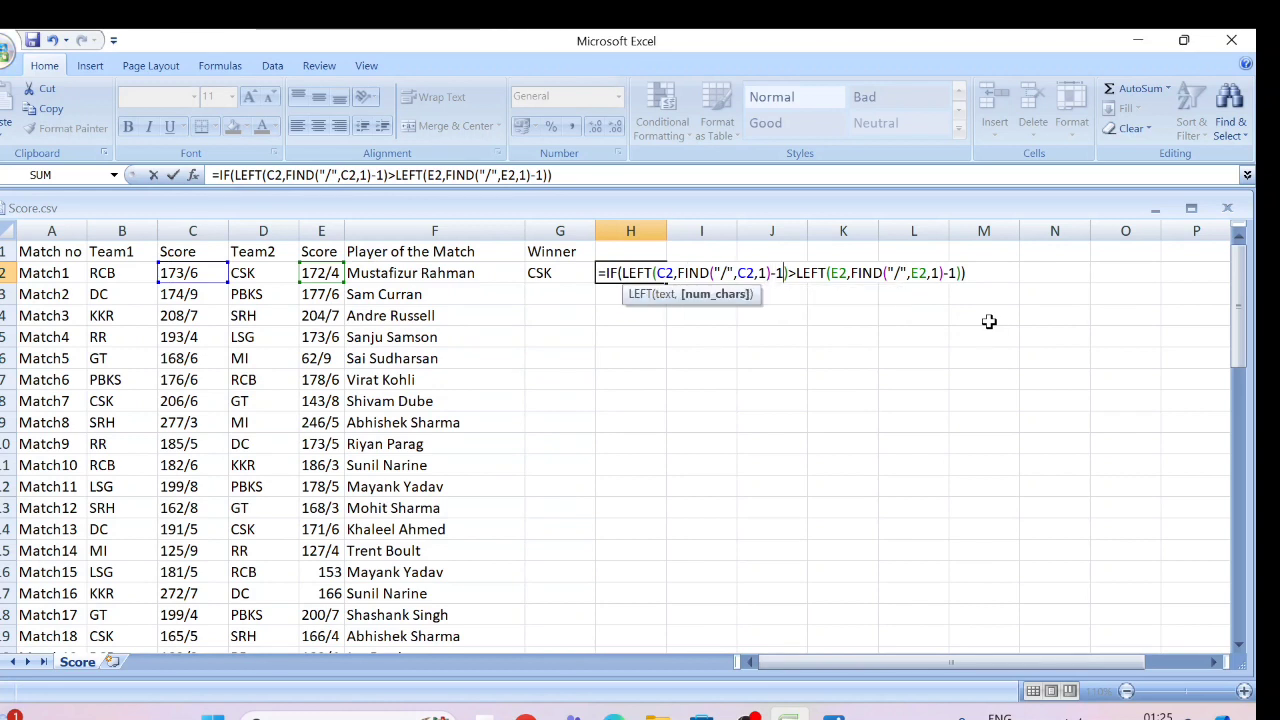
{"action": "key", "text": "Right"}
{"action": "key", "text": "Right"}
{"action": "key", "text": "Right"}
{"action": "key", "text": "Right"}
{"action": "key", "text": "Right"}
{"action": "key", "text": "Right"}
{"action": "key", "text": "Right"}
{"action": "key", "text": "Right"}
{"action": "key", "text": "Right"}
{"action": "key", "text": "Right"}
{"action": "key", "text": "Right"}
{"action": "key", "text": "Right"}
{"action": "key", "text": "Right"}
{"action": "key", "text": "Right"}
{"action": "key", "text": "Right"}
{"action": "key", "text": "Right"}
{"action": "key", "text": "Right"}
{"action": "key", "text": "Right"}
{"action": "key", "text": "Right"}
{"action": "key", "text": "Right"}
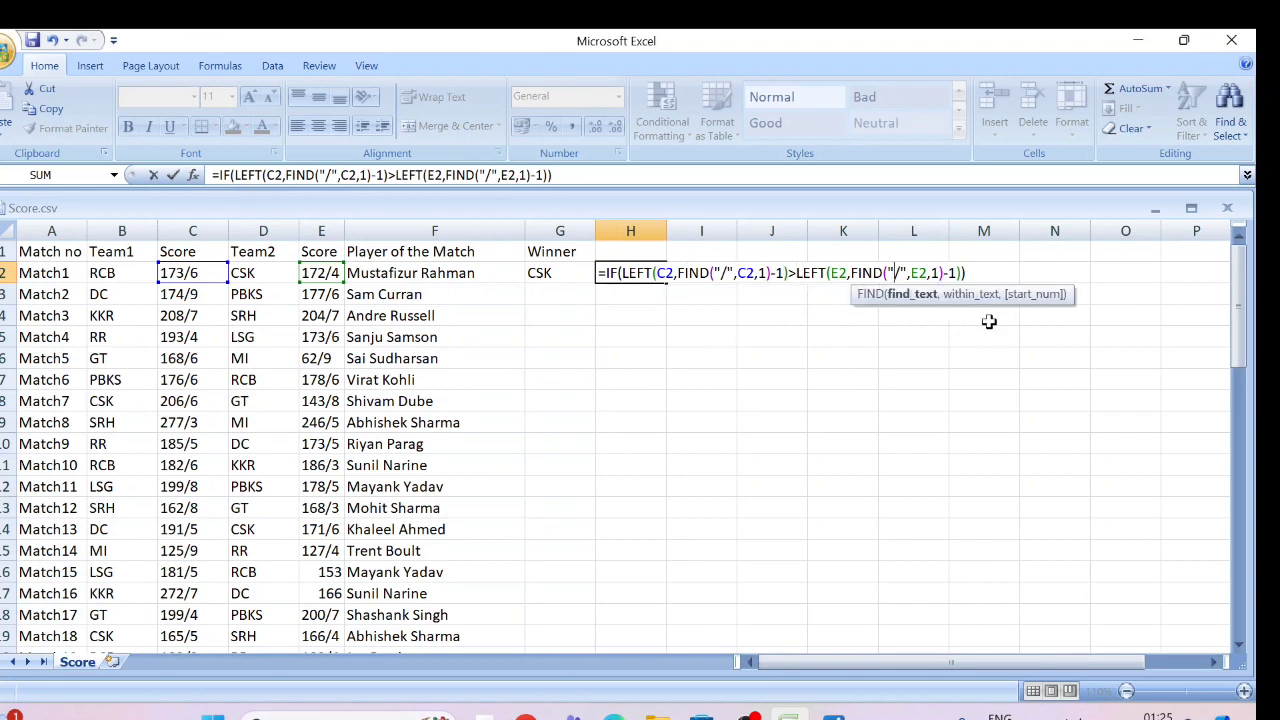
{"action": "key", "text": "Right"}
{"action": "key", "text": "Right"}
{"action": "key", "text": "Right"}
{"action": "key", "text": "Right"}
{"action": "key", "text": "Right"}
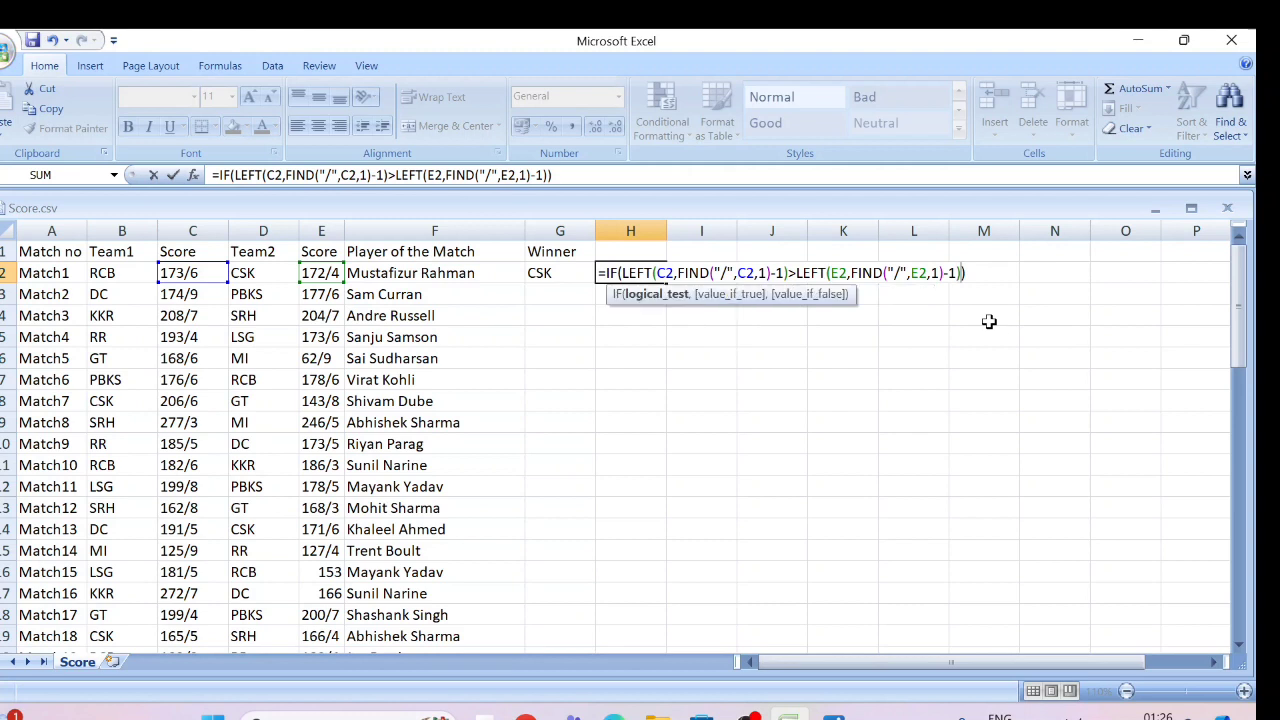
- Complete the H2 formula with B2 as the value if true and D2 as the value if false
{"action": "type", "text": ","}
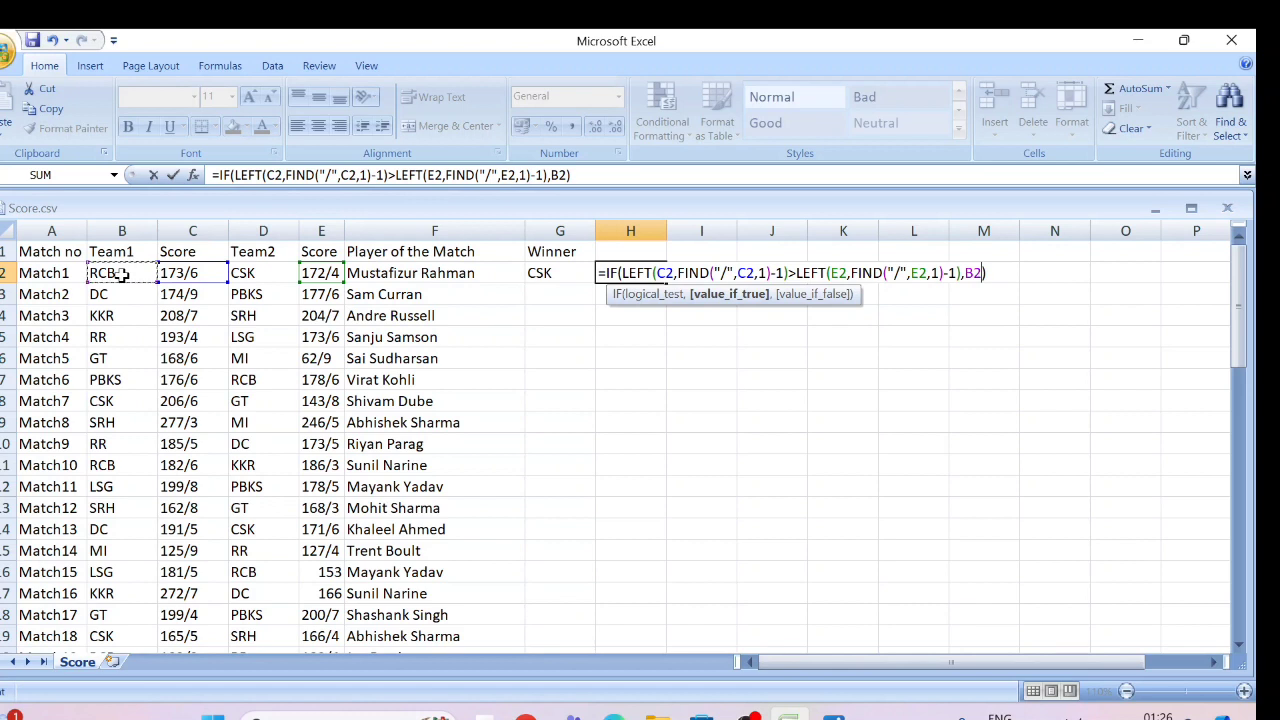
{"action": "type", "text": ","}
{"action": "left_click", "coordinate": [255, 276]}
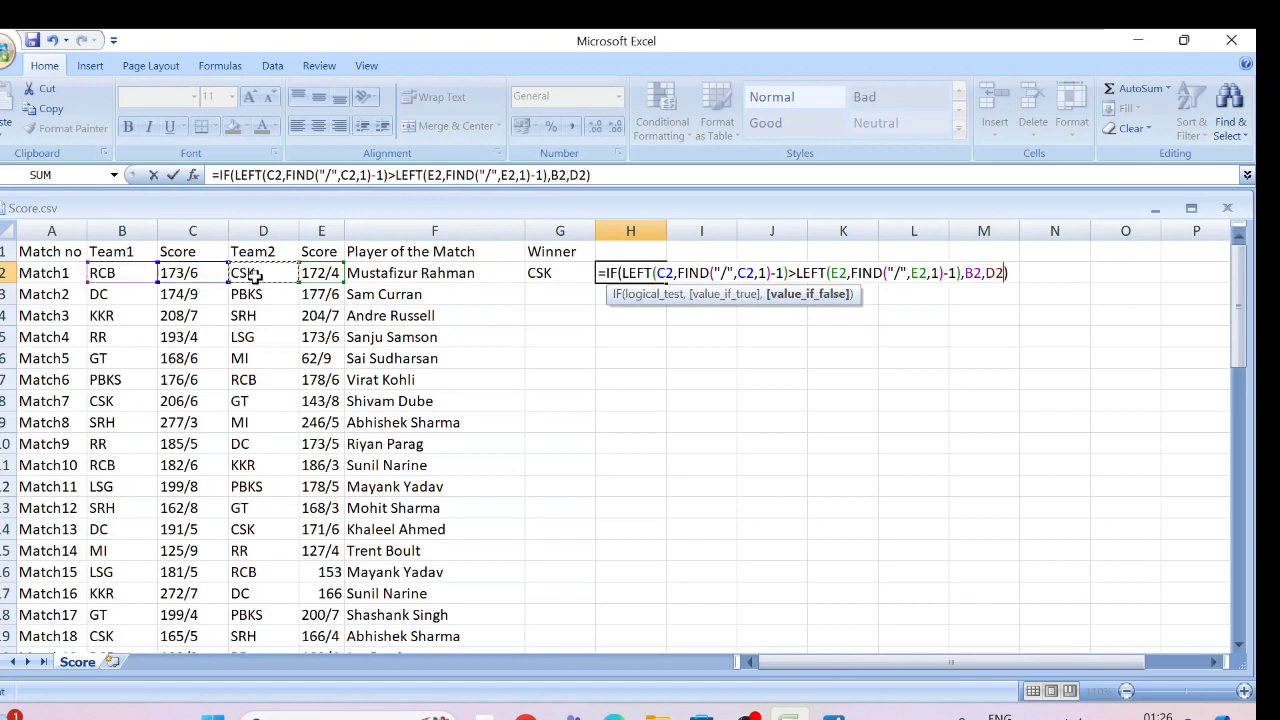
{"action": "key", "text": "Return"}
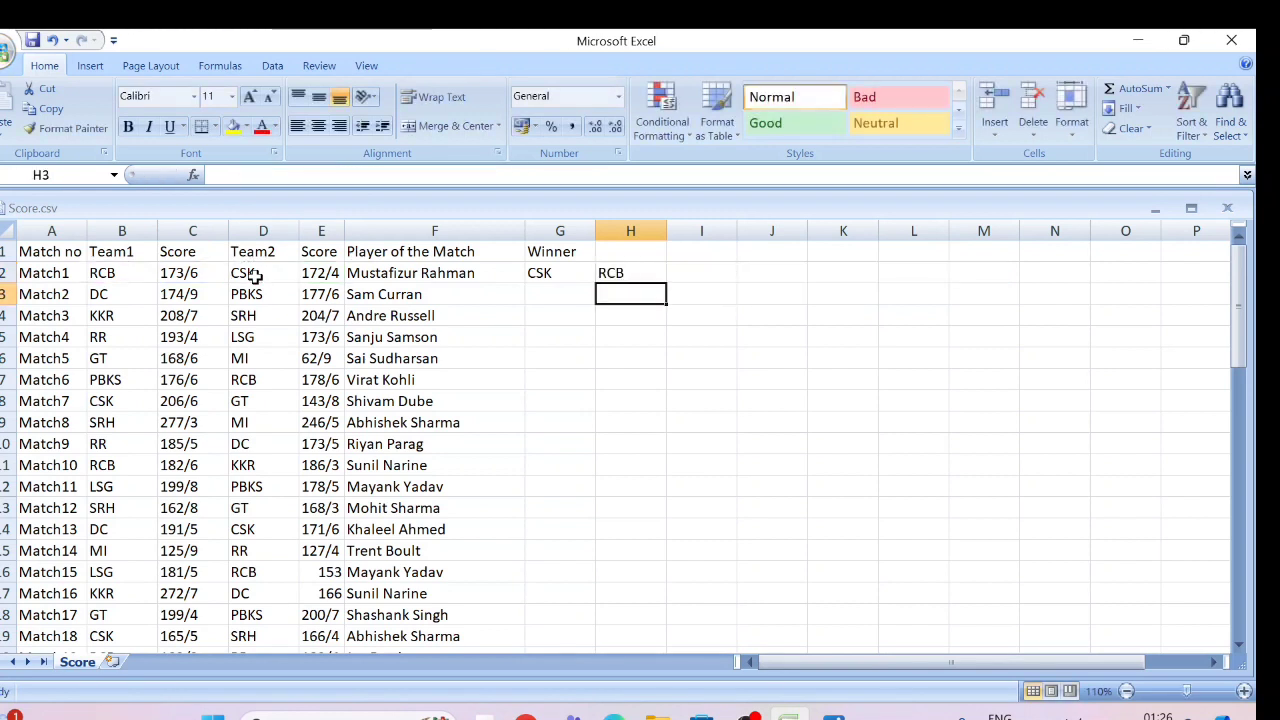
- Change the second team's Match1 score in E2 to 176/4 and check the winner formula in H2
{"action": "key", "text": "Up"}
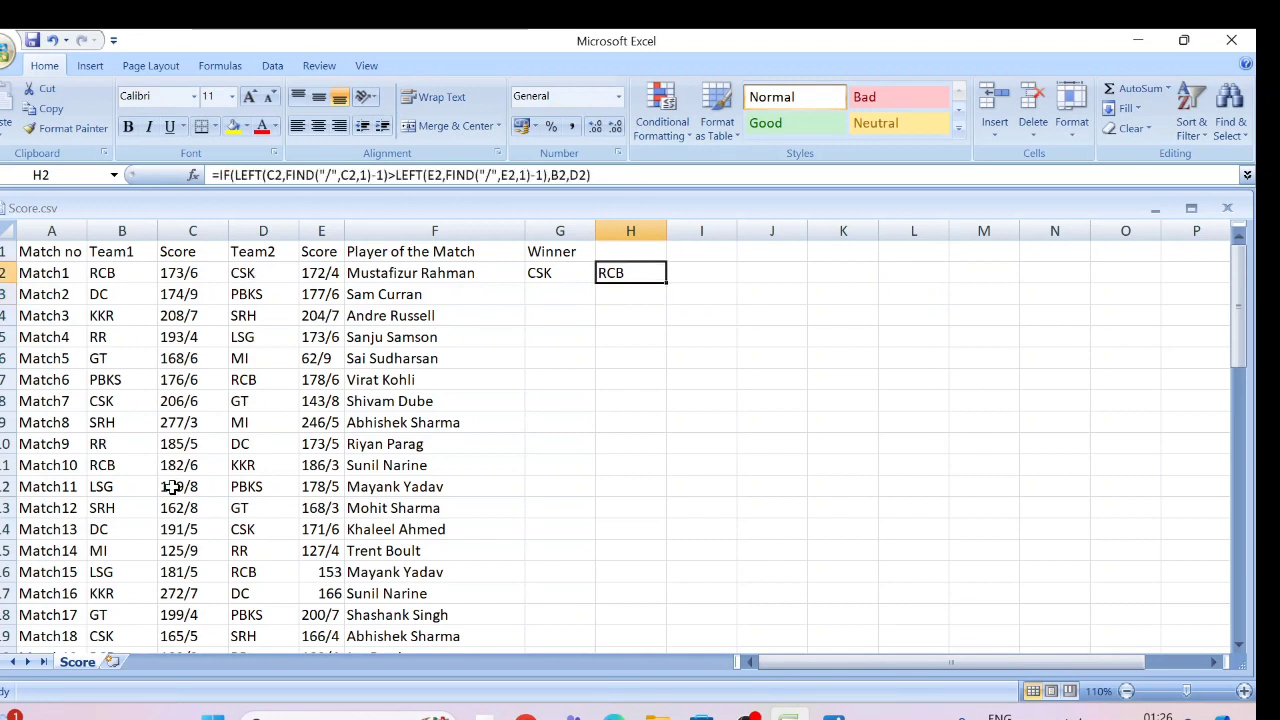
{"action": "key", "text": "Left"}
{"action": "key", "text": "Left"}
{"action": "key", "text": "Left"}
{"action": "key", "text": "Left"}
{"action": "key", "text": "Left"}
{"action": "key", "text": "Right"}
{"action": "key", "text": "Right"}
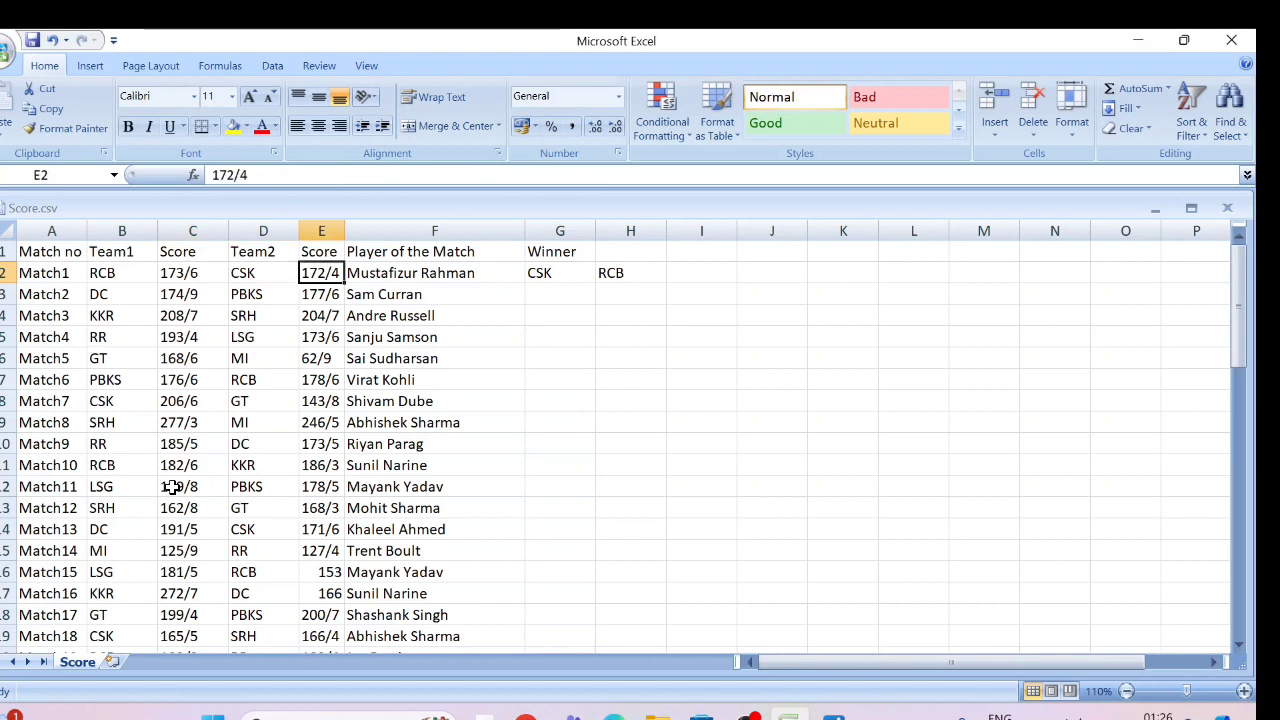
{"action": "key", "text": "F2"}
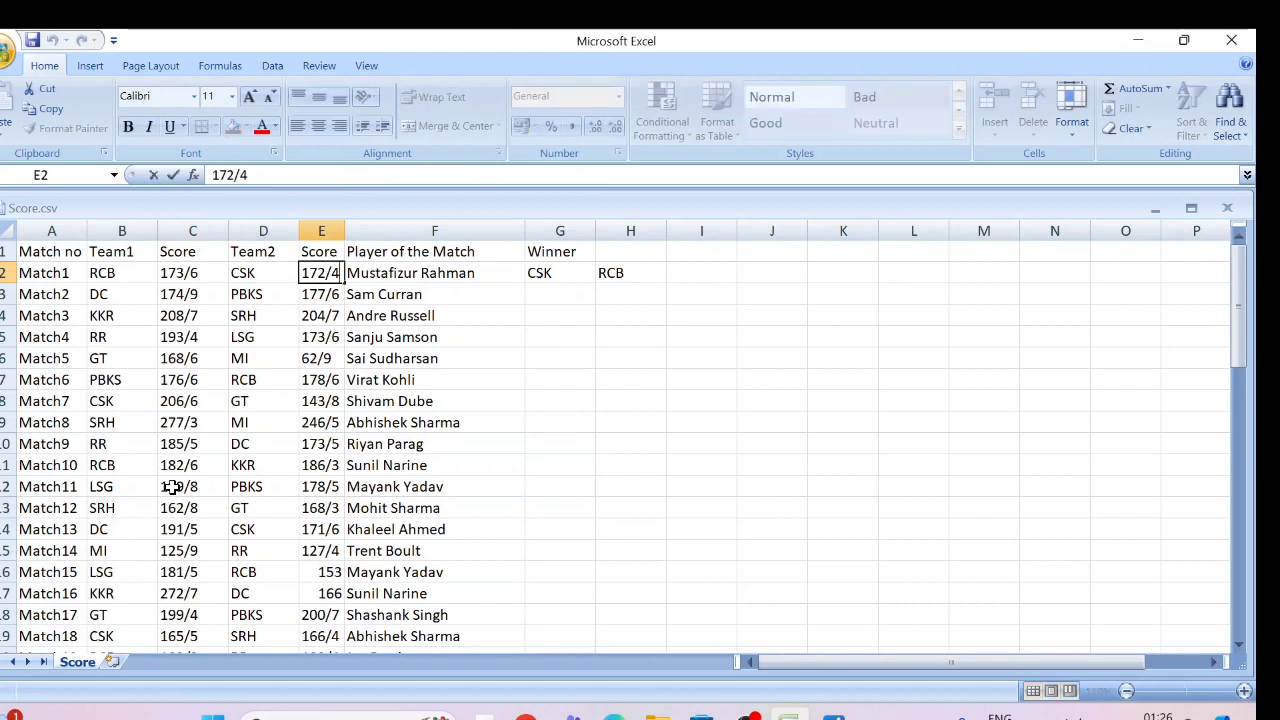
{"action": "key", "text": "Left"}
{"action": "key", "text": "Left"}
{"action": "key", "text": "BackSpace"}
{"action": "type", "text": "6"}
{"action": "key", "text": "Return"}
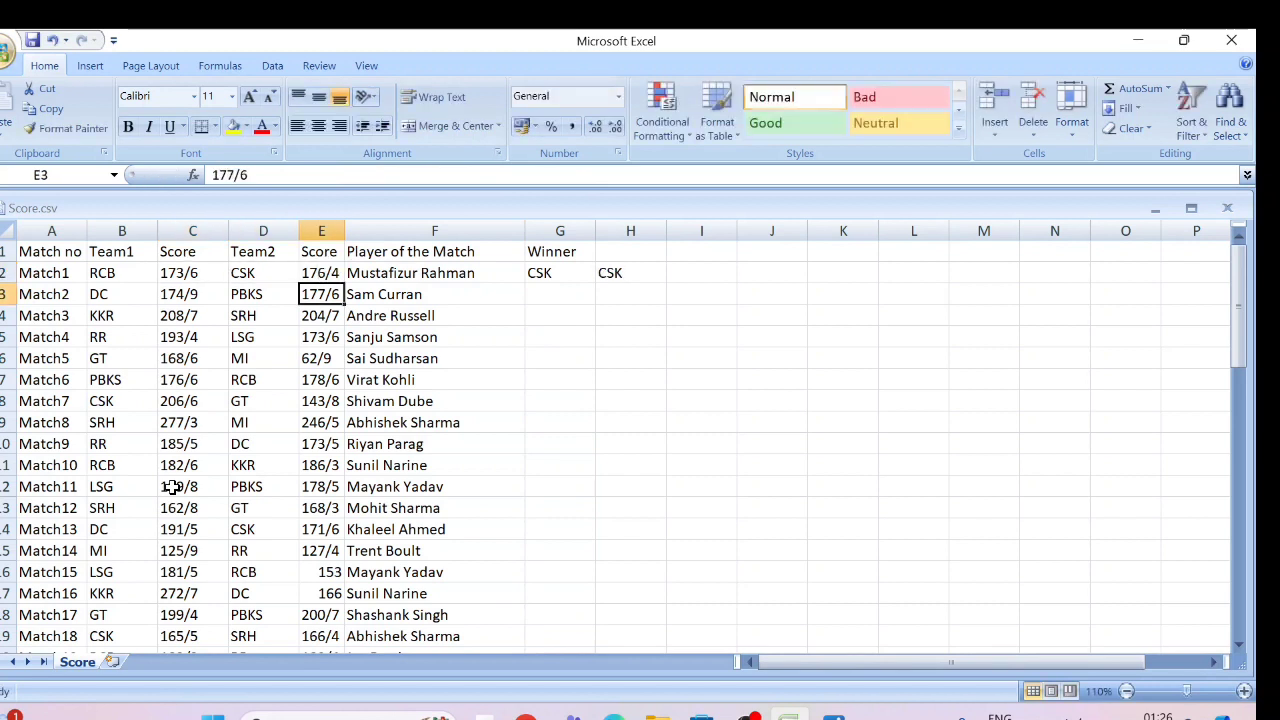
{"action": "key", "text": "Up"}
{"action": "key", "text": "Right"}
{"action": "key", "text": "Right"}
{"action": "key", "text": "Right"}
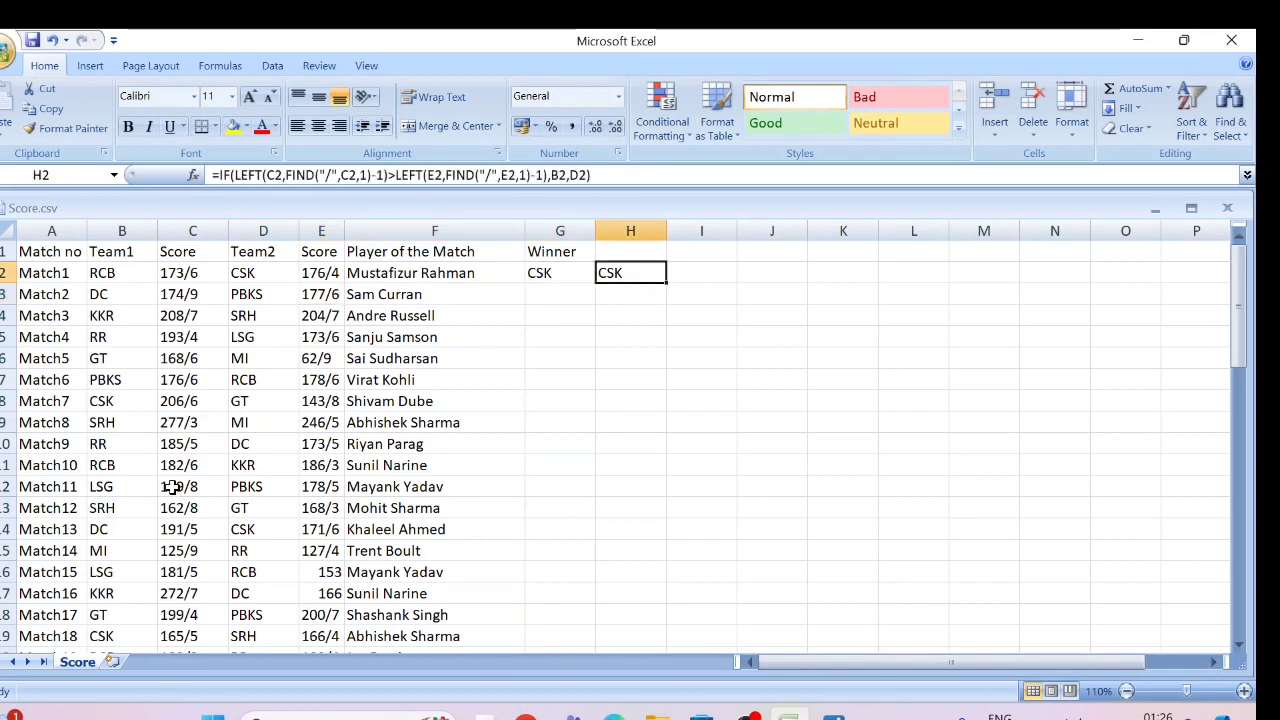
- Change the second team's Match1 score in E2 to 76/4 and check the winner formula in H2
{"action": "key", "text": "Left"}
{"action": "key", "text": "Left"}
{"action": "key", "text": "Left"}
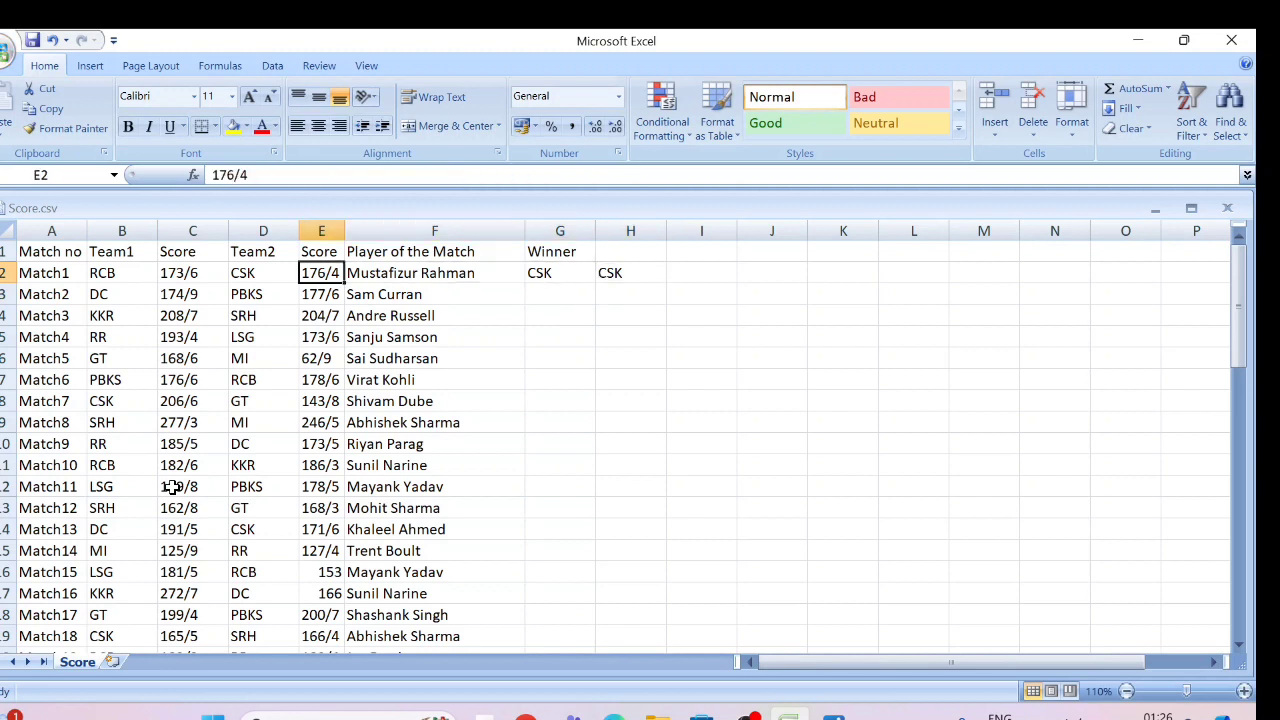
{"action": "key", "text": "Left"}
{"action": "key", "text": "Left"}
{"action": "key", "text": "Right"}
{"action": "key", "text": "Right"}
{"action": "key", "text": "F2"}
{"action": "key", "text": "BackSpace"}
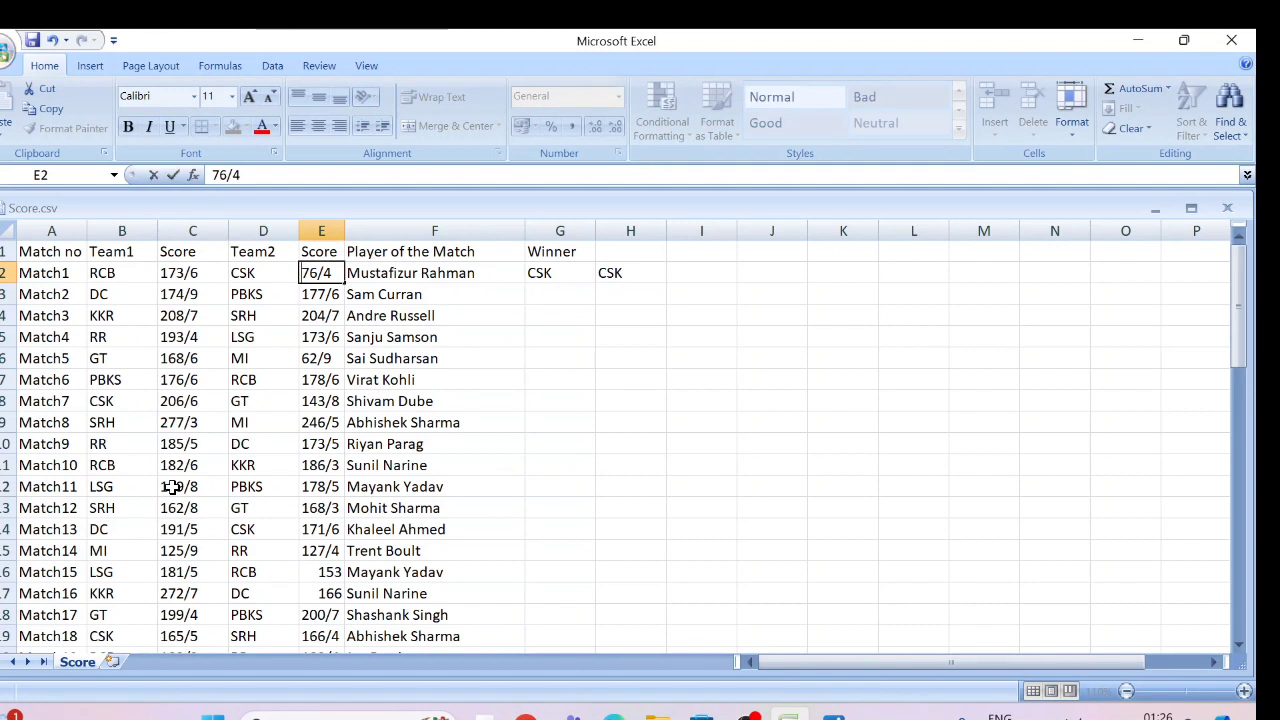
{"action": "key", "text": "Return"}
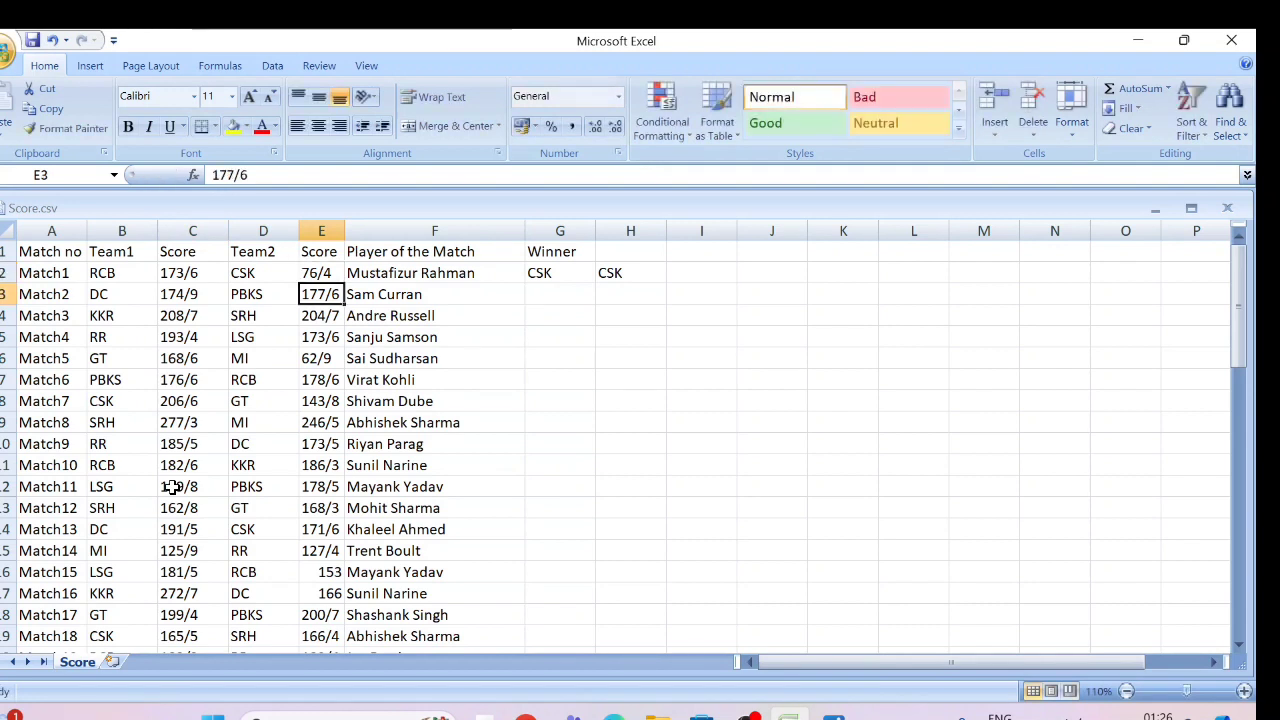
{"action": "key", "text": "Up"}
{"action": "key", "text": "Right"}
{"action": "key", "text": "Right"}
{"action": "key", "text": "Right"}
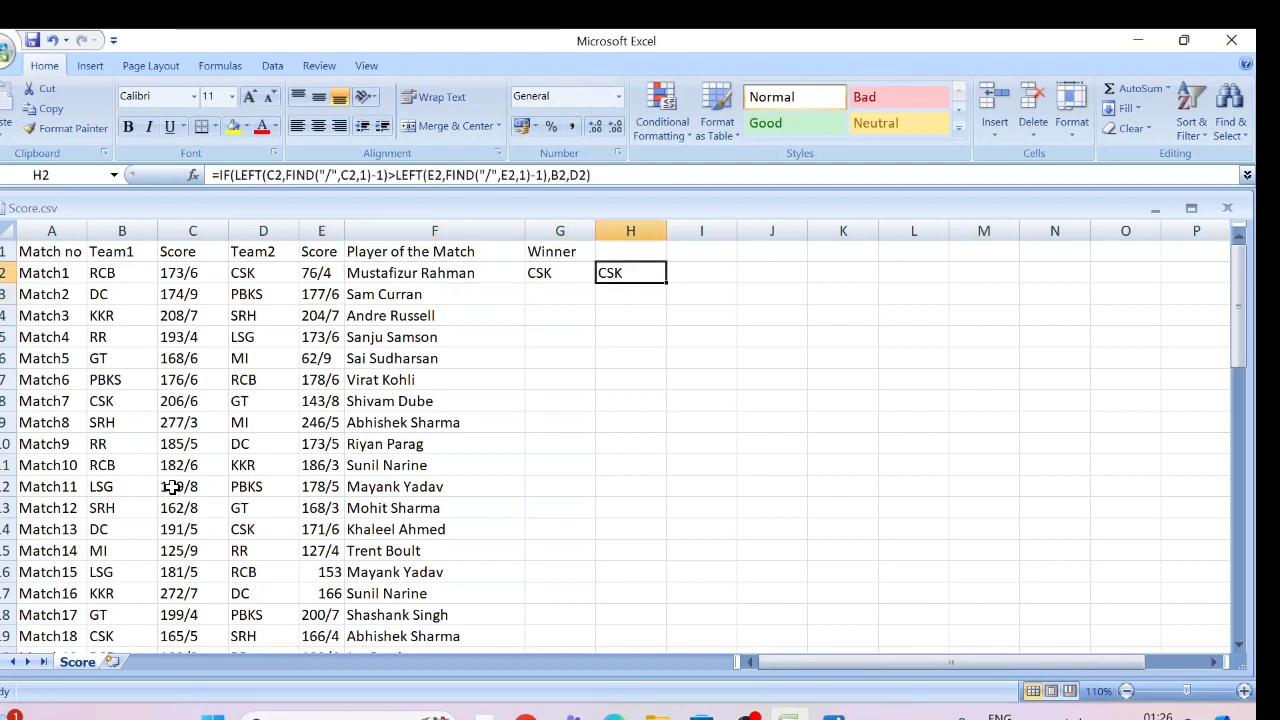
- Restore the second team's Match1 score in E2 to 176/4 and recheck the winner in H2
{"action": "key", "text": "Left"}
{"action": "key", "text": "Left"}
{"action": "key", "text": "Left"}
{"action": "key", "text": "Left"}
{"action": "key", "text": "Left"}
{"action": "key", "text": "Left"}
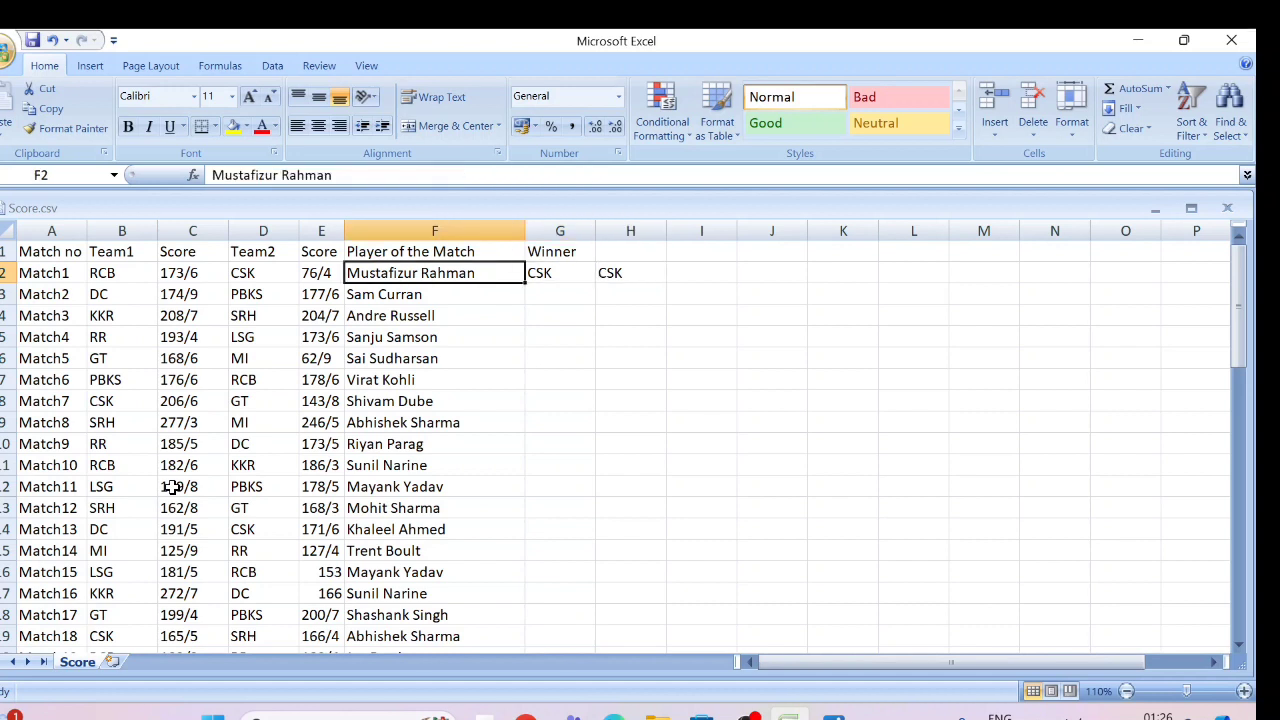
{"action": "key", "text": "Right"}
{"action": "key", "text": "Right"}
{"action": "key", "text": "Right"}
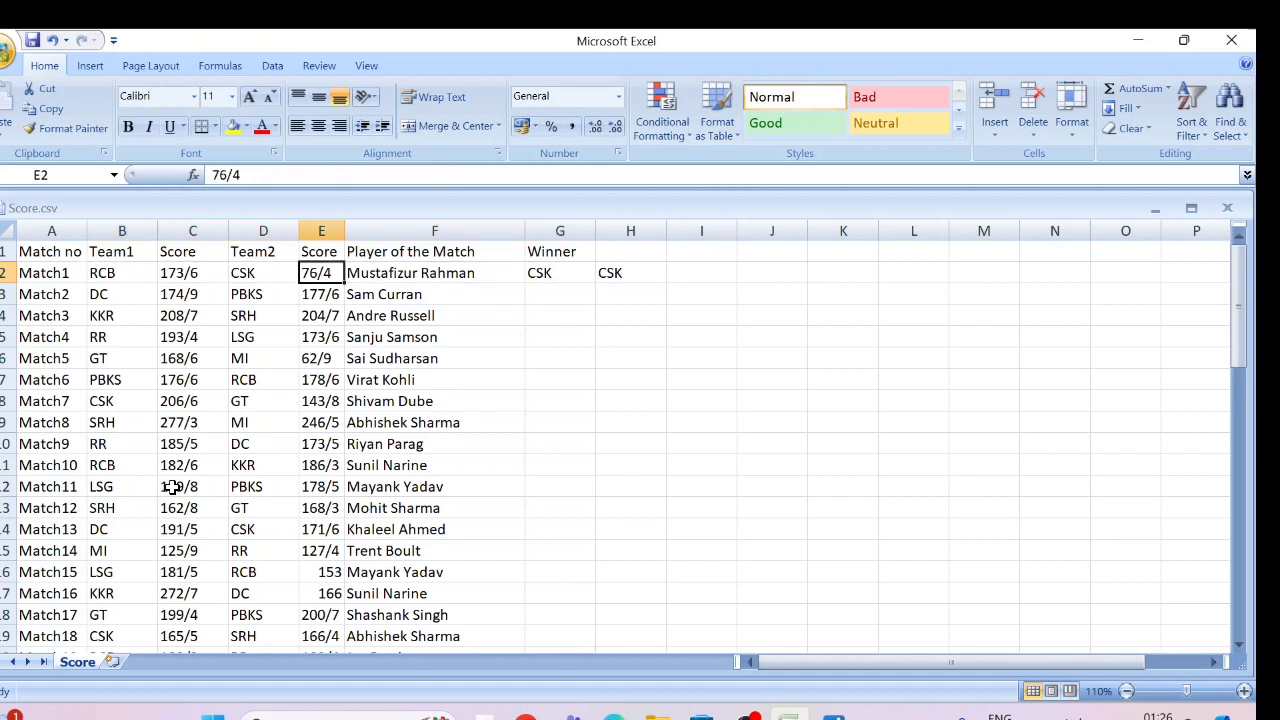
{"action": "key", "text": "F2"}
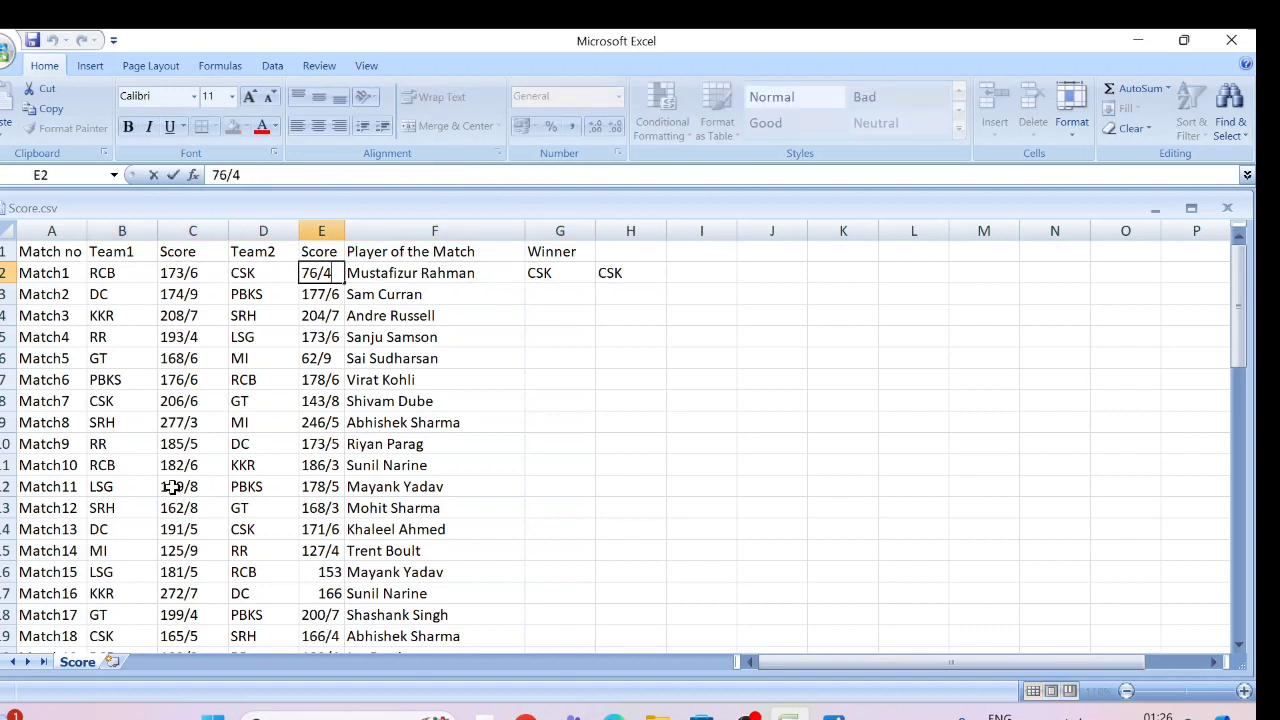
{"action": "type", "text": "1"}
{"action": "key", "text": "Return"}
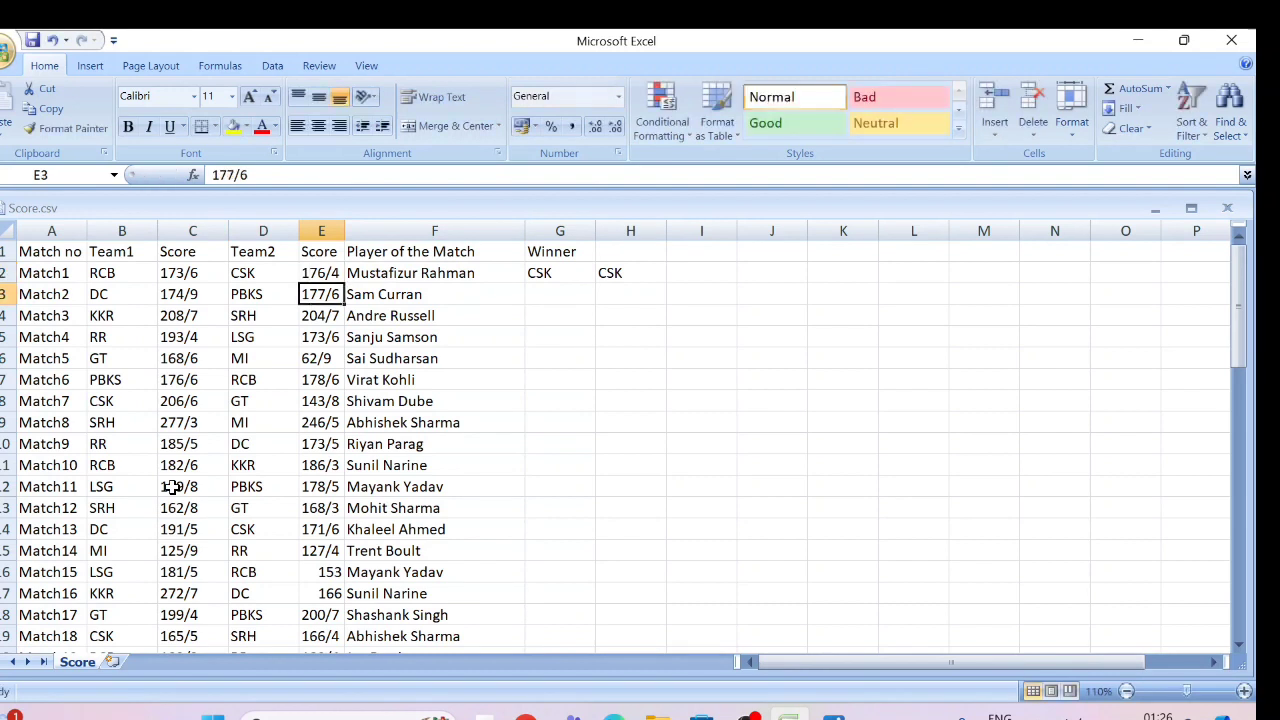
{"action": "key", "text": "Up"}
{"action": "key", "text": "Right"}
{"action": "key", "text": "Right"}
{"action": "key", "text": "Right"}
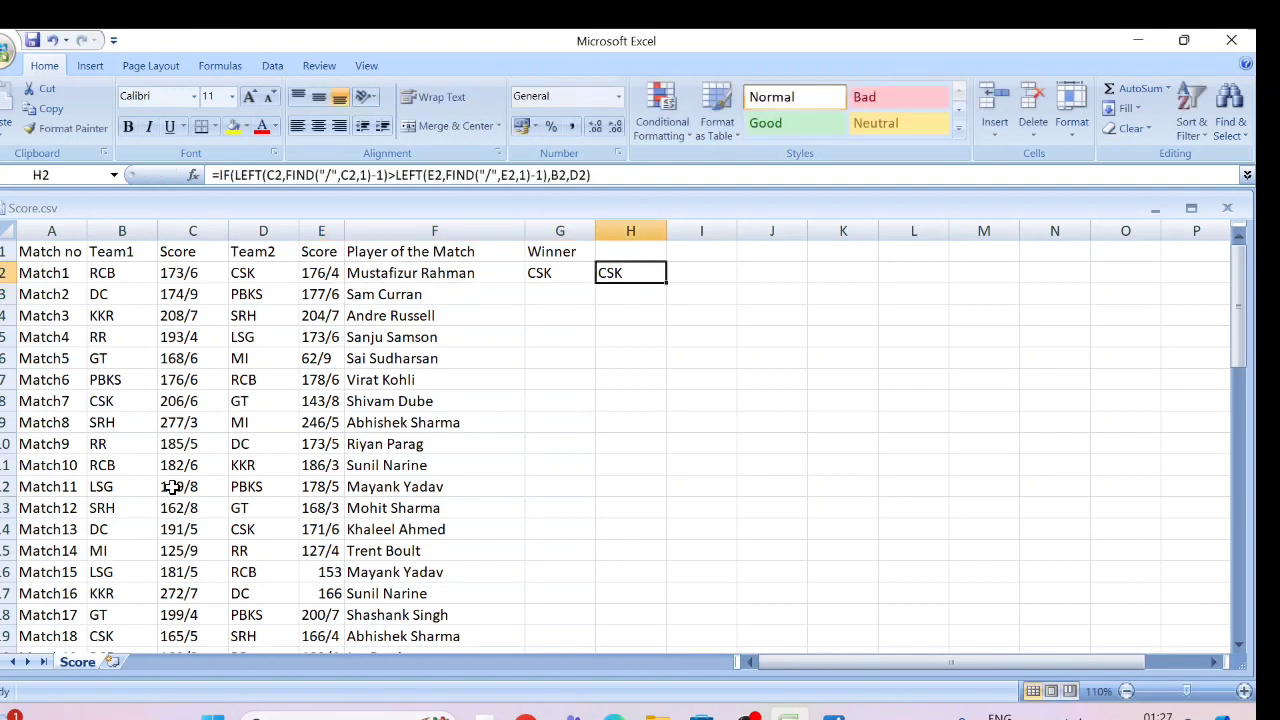
- Remove the leading 1 from the E2 score so it reads 76/4, and inspect the H2 result again
{"action": "key", "text": "Left"}
{"action": "key", "text": "Left"}
{"action": "key", "text": "Left"}
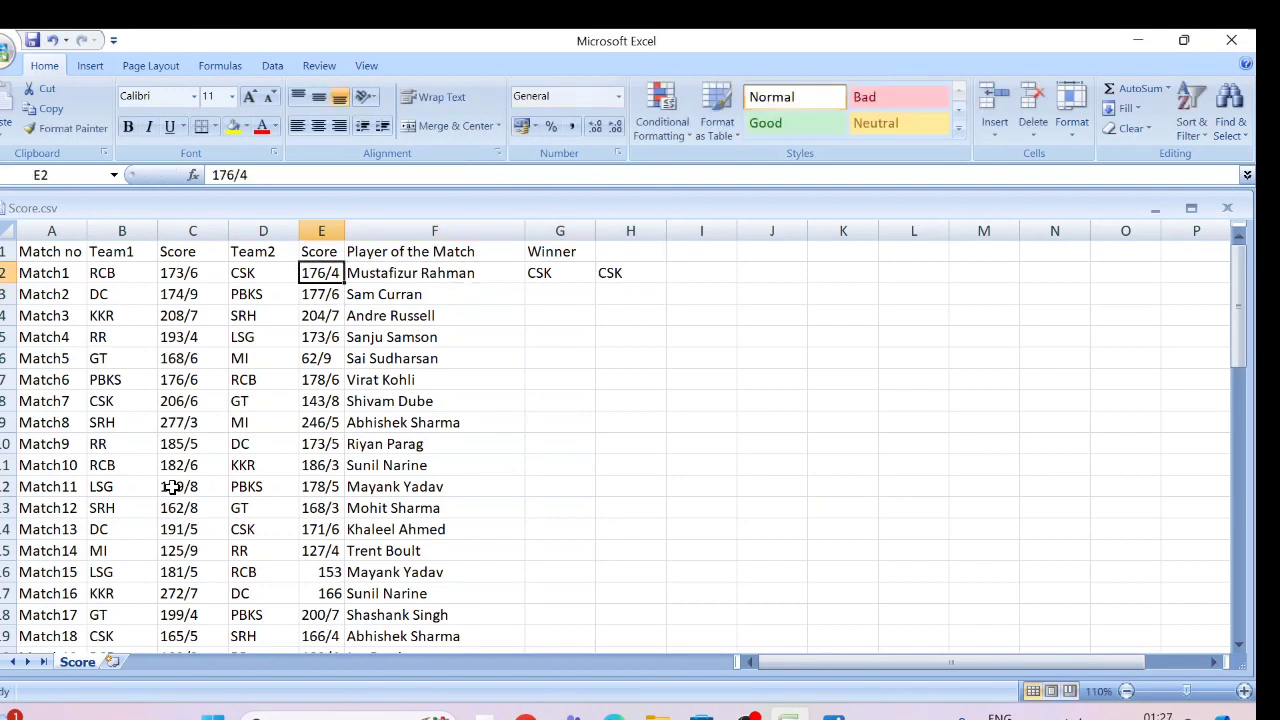
{"action": "key", "text": "F2"}
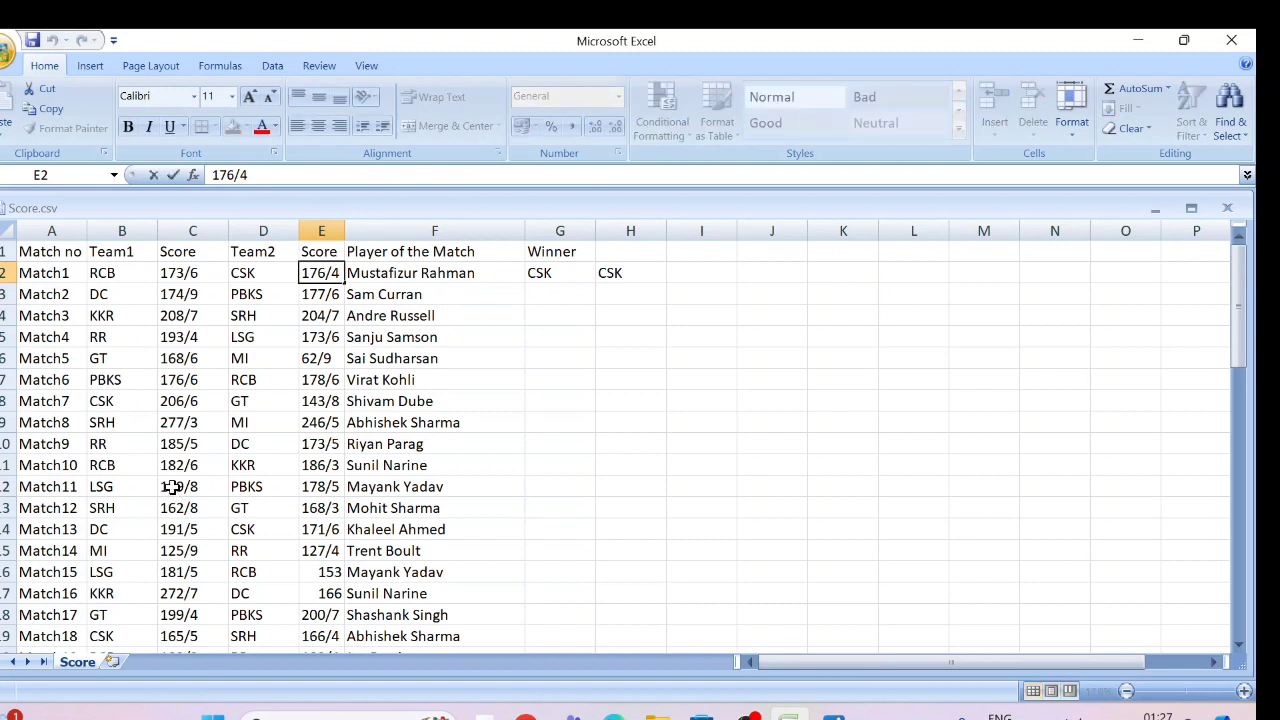
{"action": "key", "text": "Left"}
{"action": "key", "text": "Left"}
{"action": "key", "text": "Left"}
{"action": "key", "text": "BackSpace"}
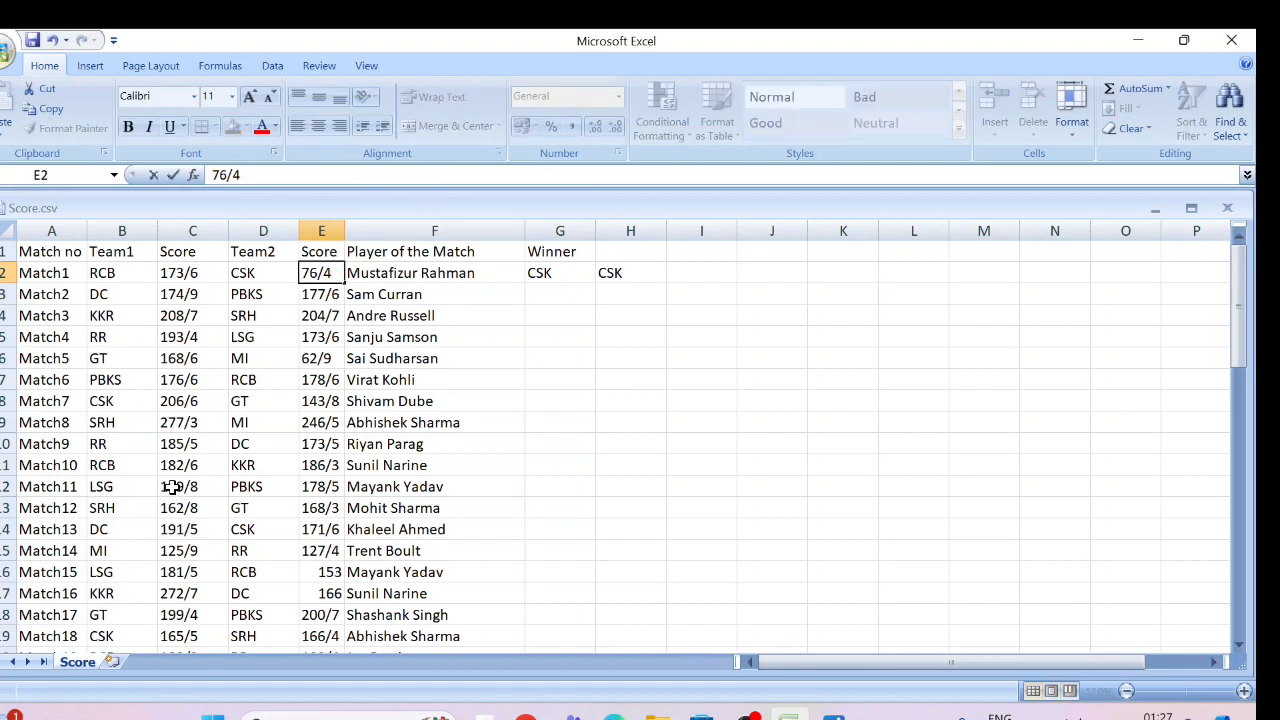
{"action": "key", "text": "Tab"}
{"action": "key", "text": "Right"}
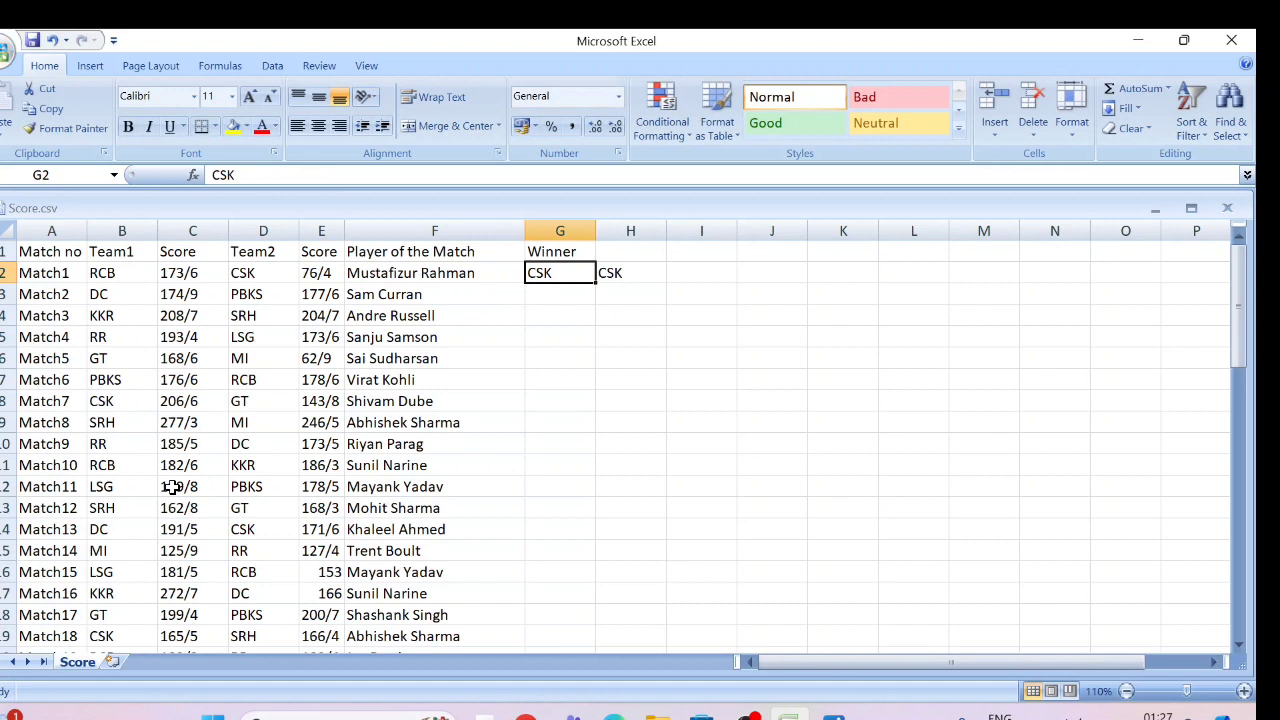
{"action": "key", "text": "Right"}
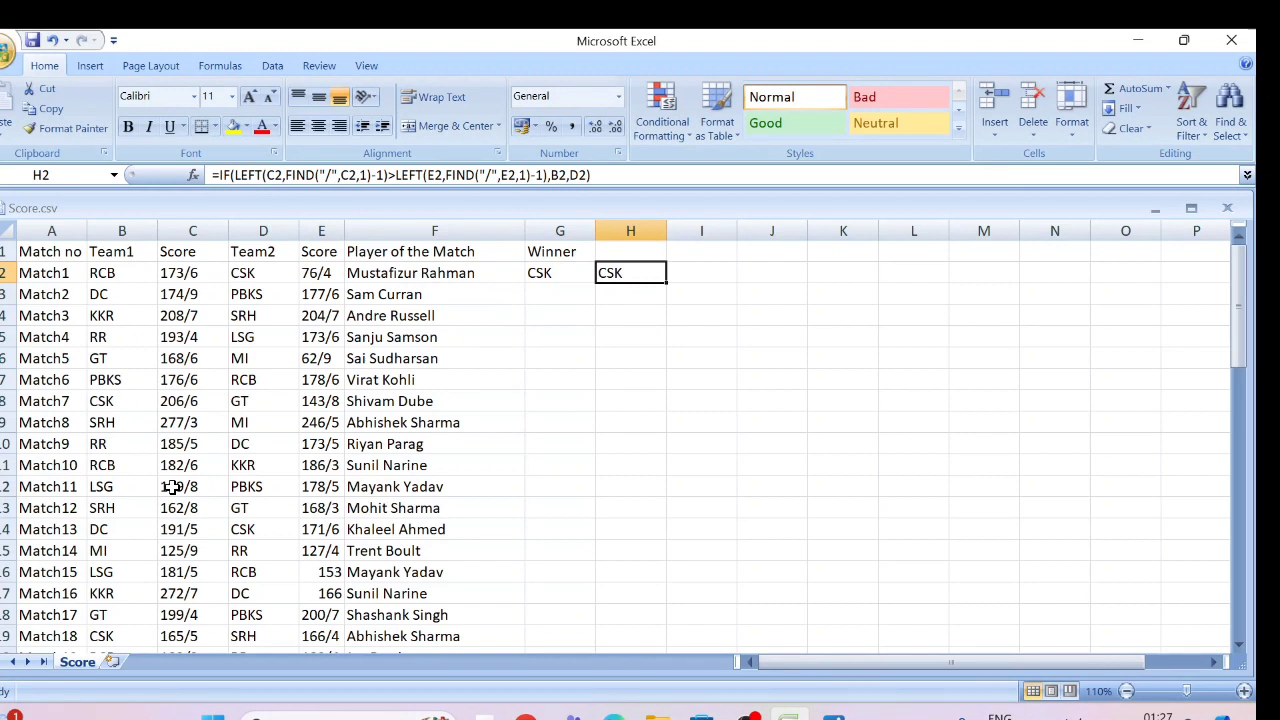
- Enter a LEFT formula in H3 that extracts the first 3 characters of the first team's score in C2
{"action": "key", "text": "Return"}
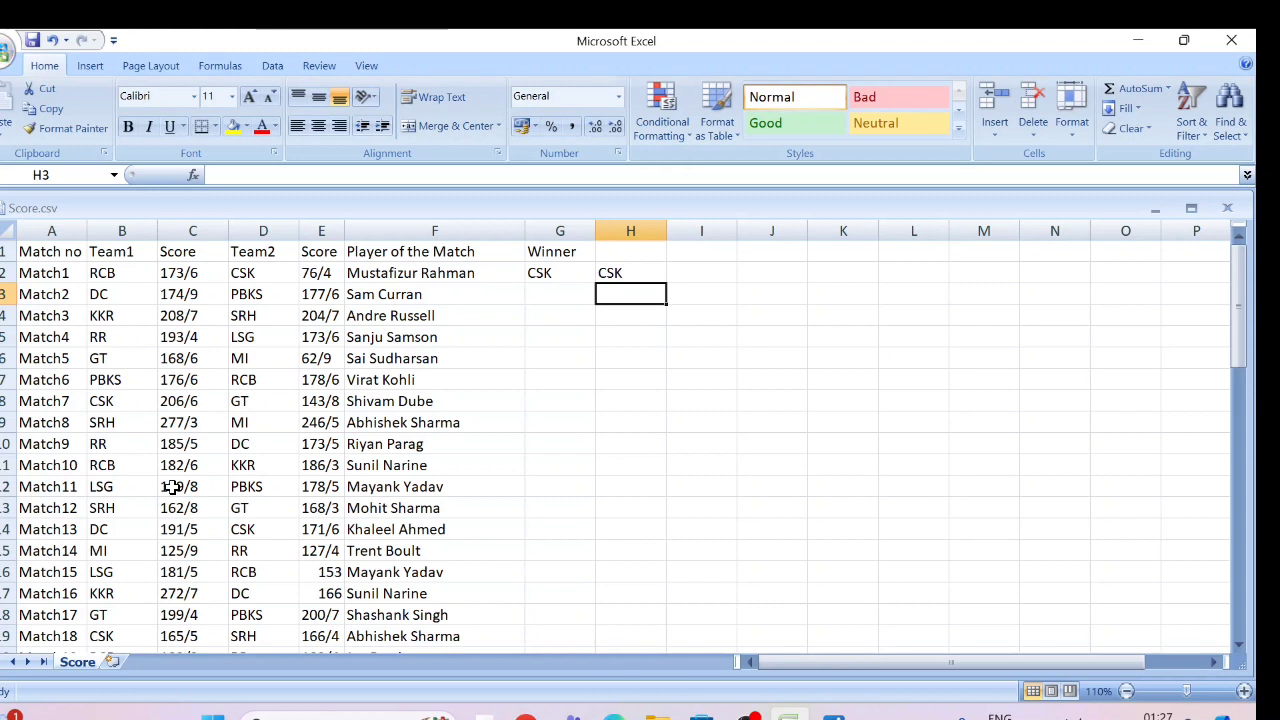
{"action": "type", "text": "=le"}
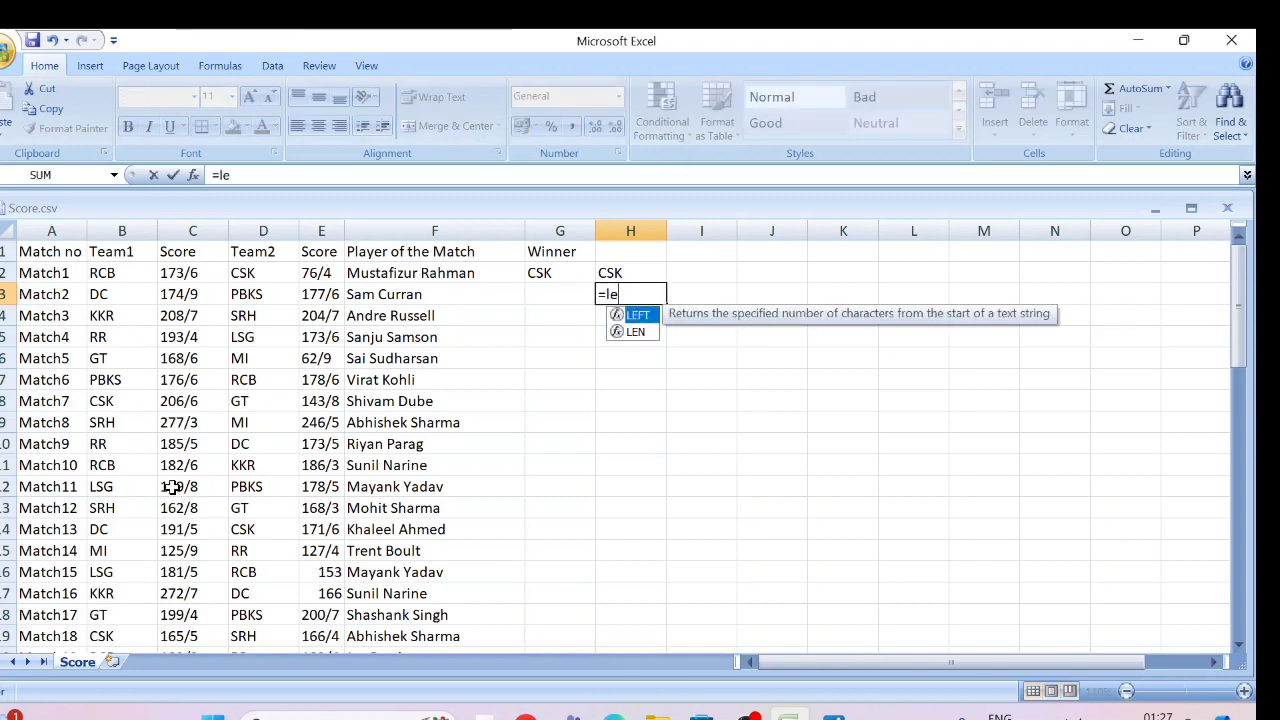
{"action": "key", "text": "Tab"}
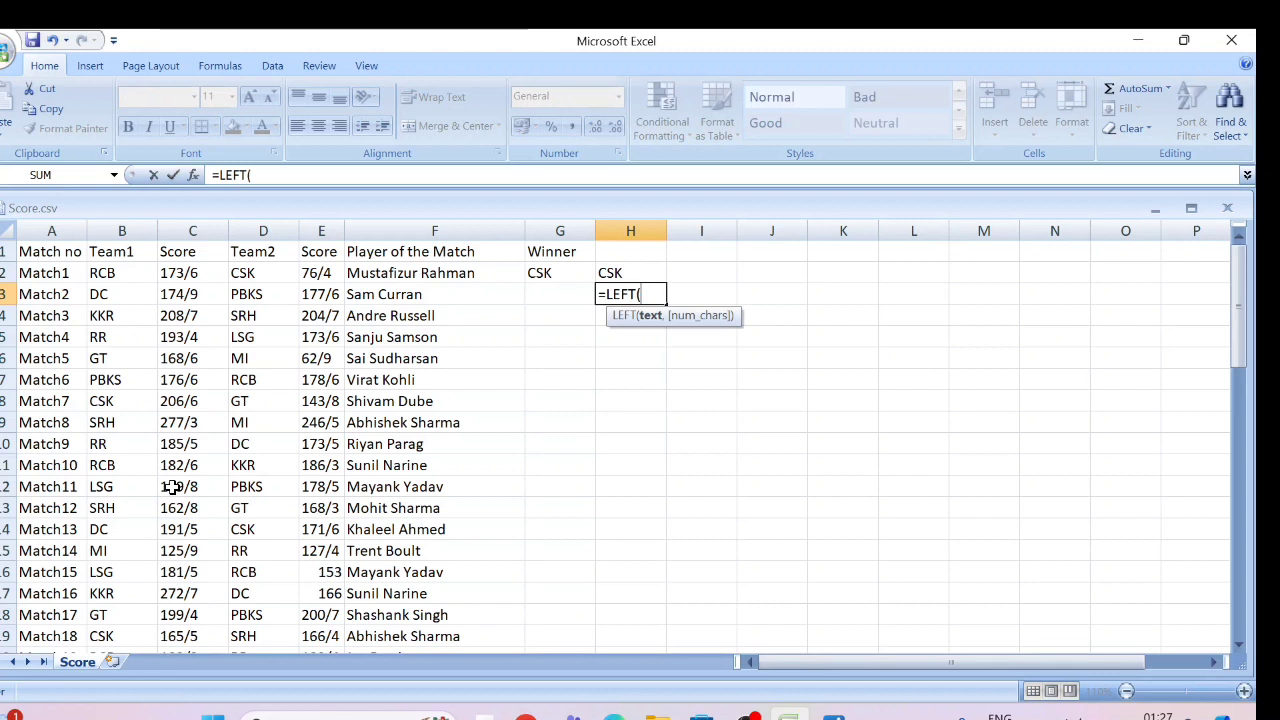
{"action": "left_click", "coordinate": [186, 270]}
{"action": "type", "text": ","}
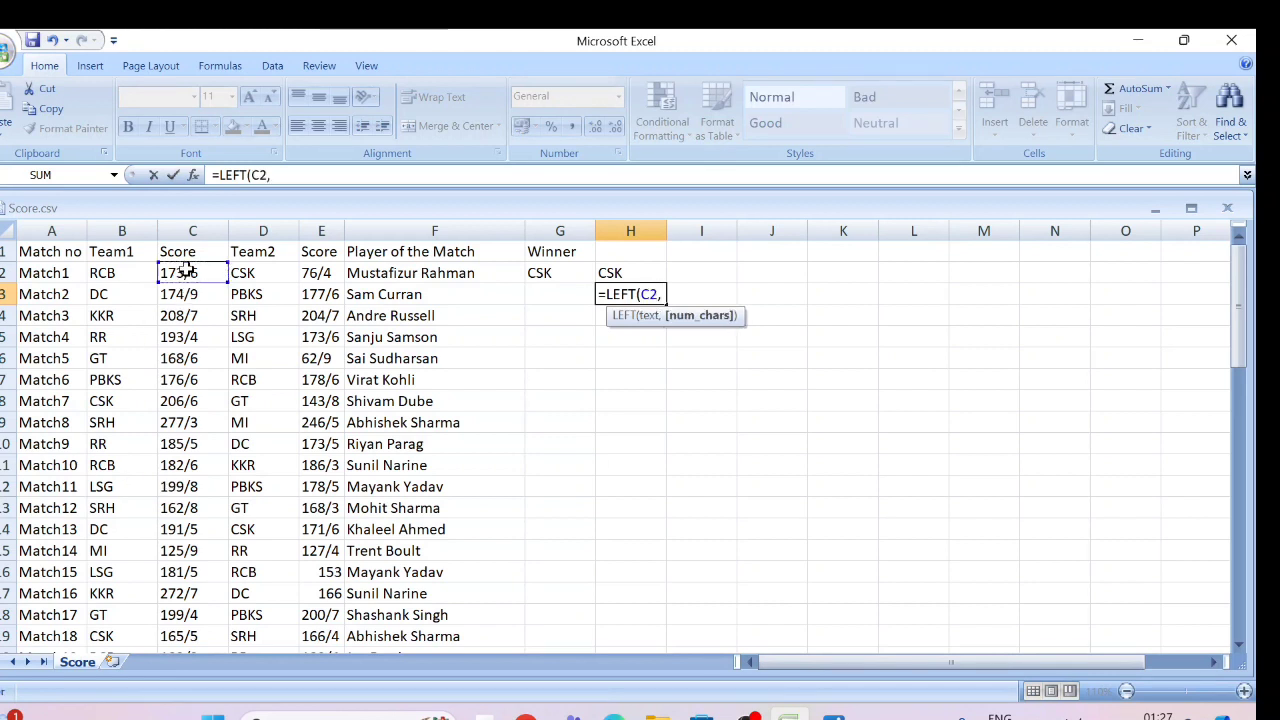
{"action": "type", "text": "3,"}
{"action": "key", "text": "BackSpace"}
{"action": "type", "text": ")"}
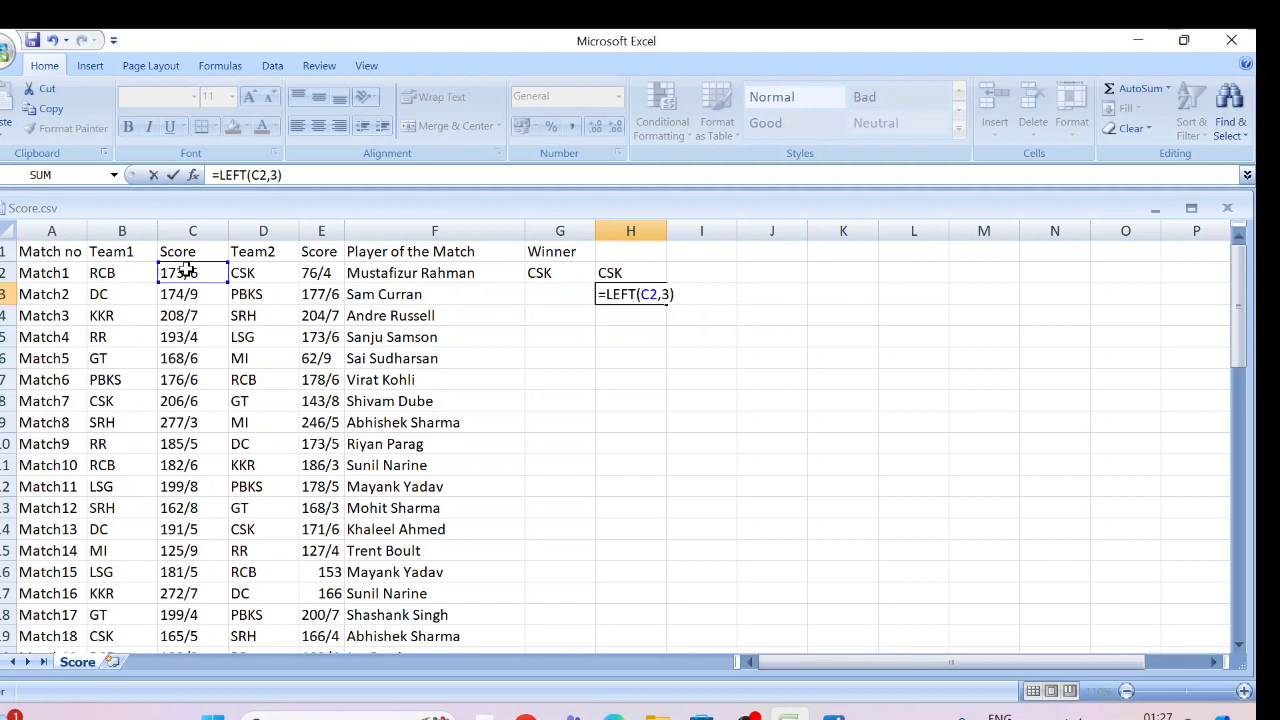
{"action": "key", "text": "Return"}
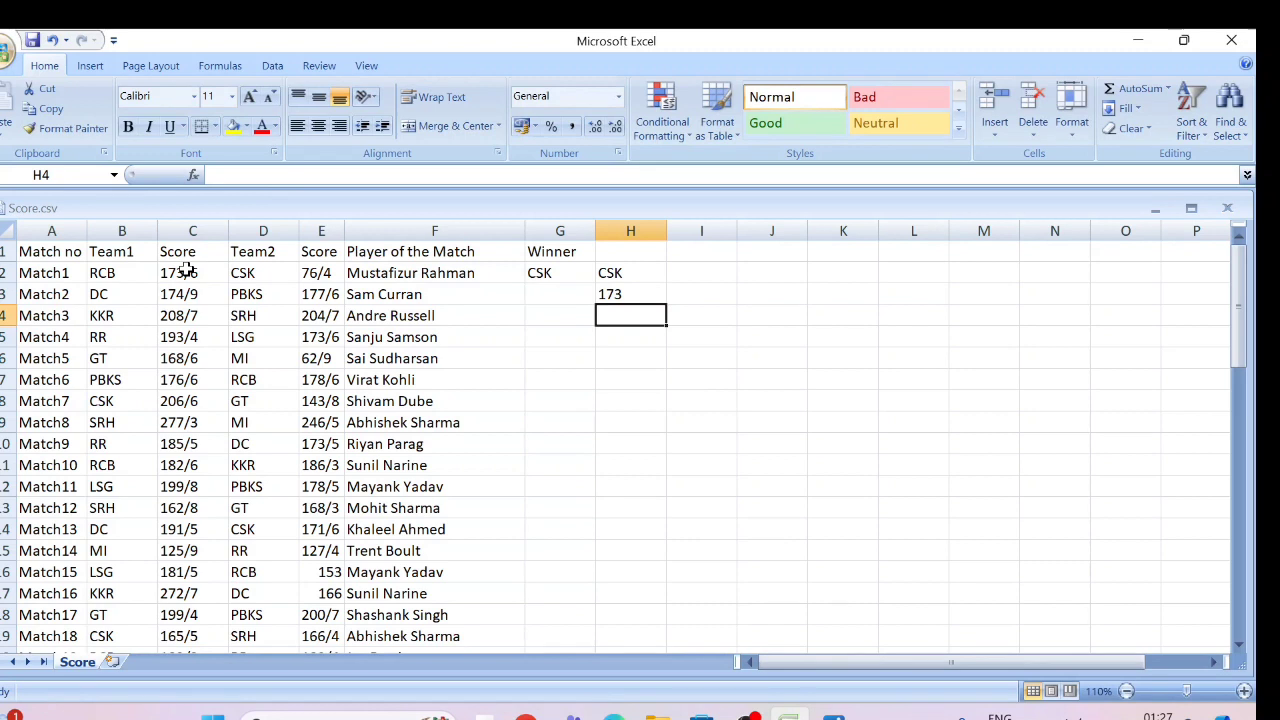
- Enter a LEFT formula in I3 that extracts the first 3 characters of the second team's score in E2
{"action": "left_click", "coordinate": [693, 296]}
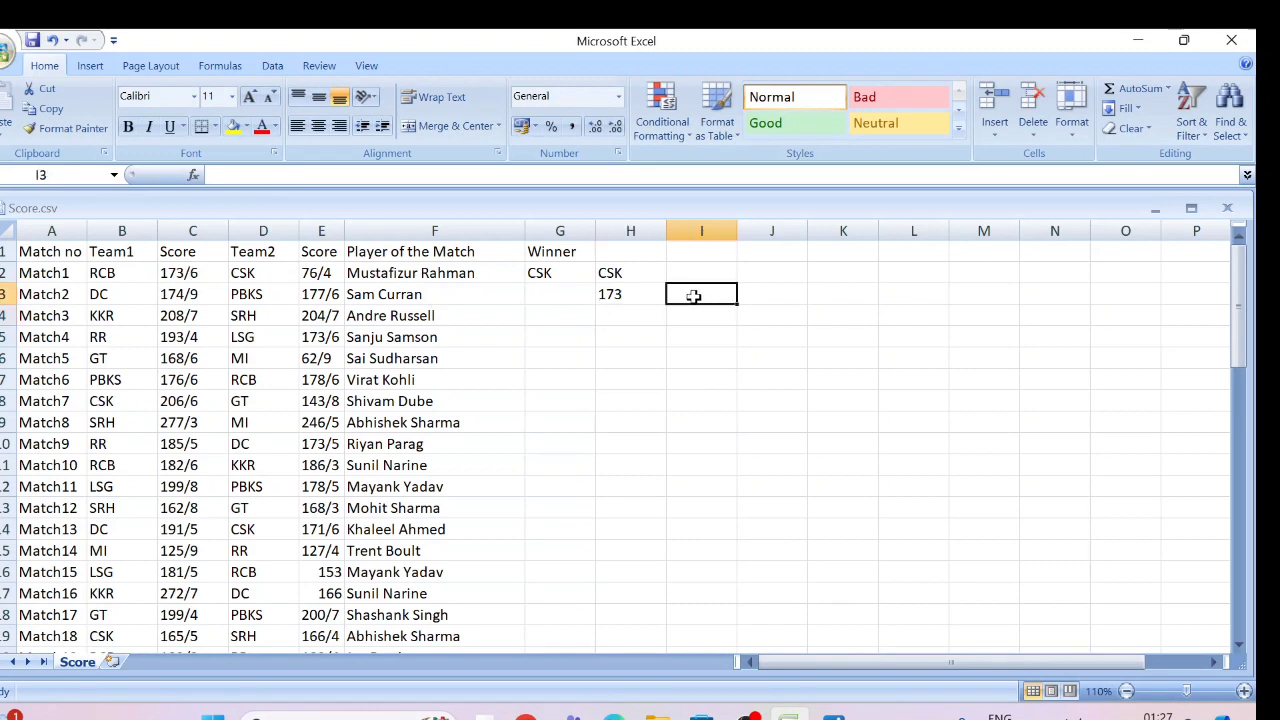
{"action": "type", "text": "I"}
{"action": "type", "text": "=LEFT("}
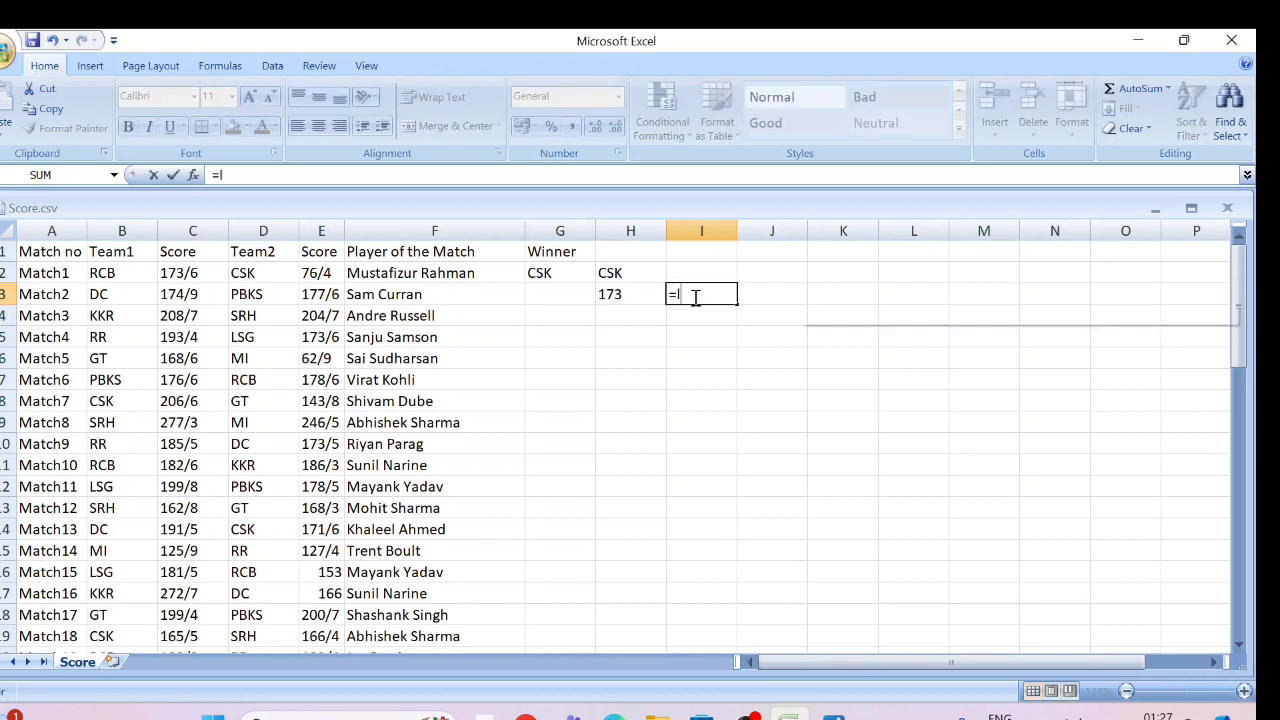
{"action": "left_click", "coordinate": [318, 272]}
{"action": "type", "text": ",3"}
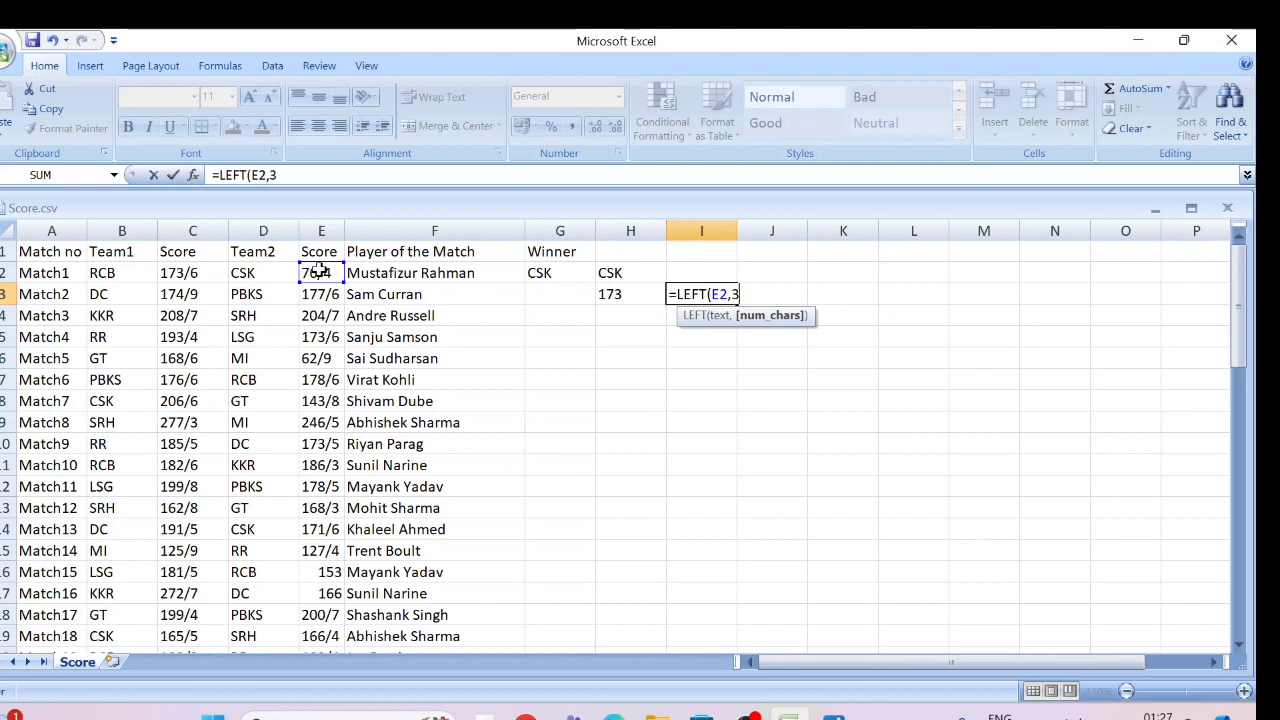
{"action": "type", "text": ")"}
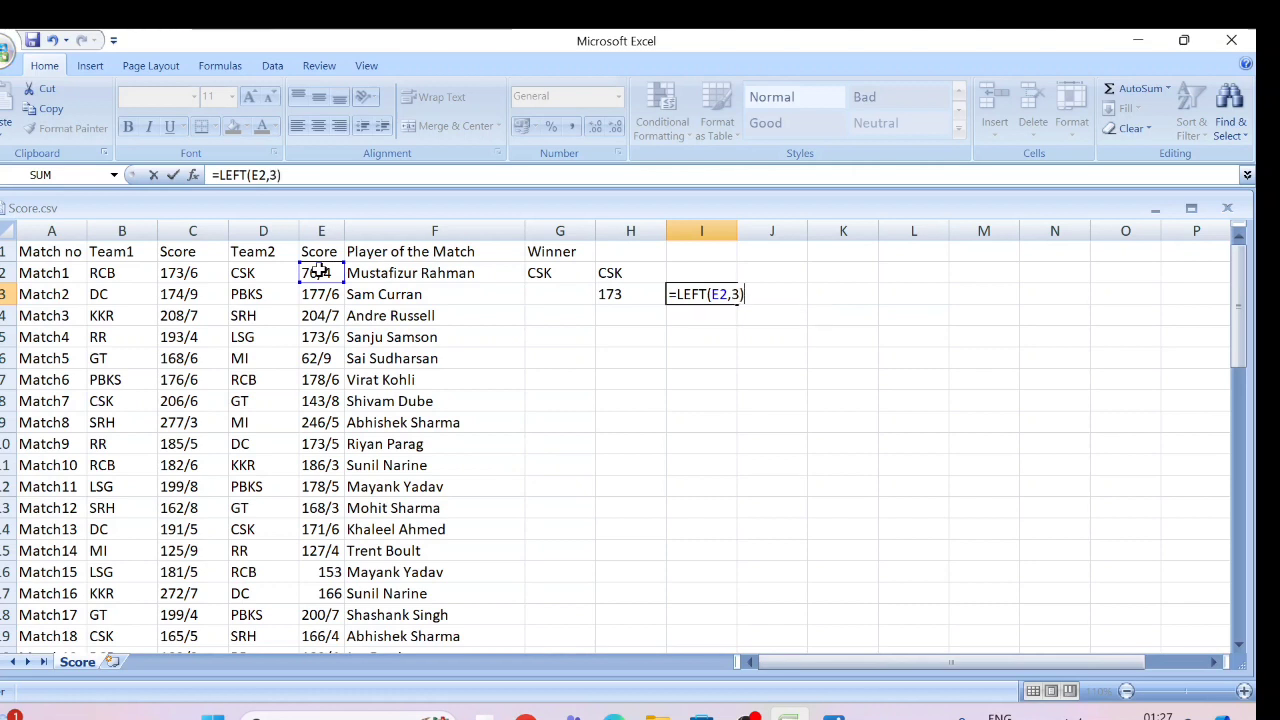
{"action": "key", "text": "ctrl+Return"}
{"action": "key", "text": "Up"}
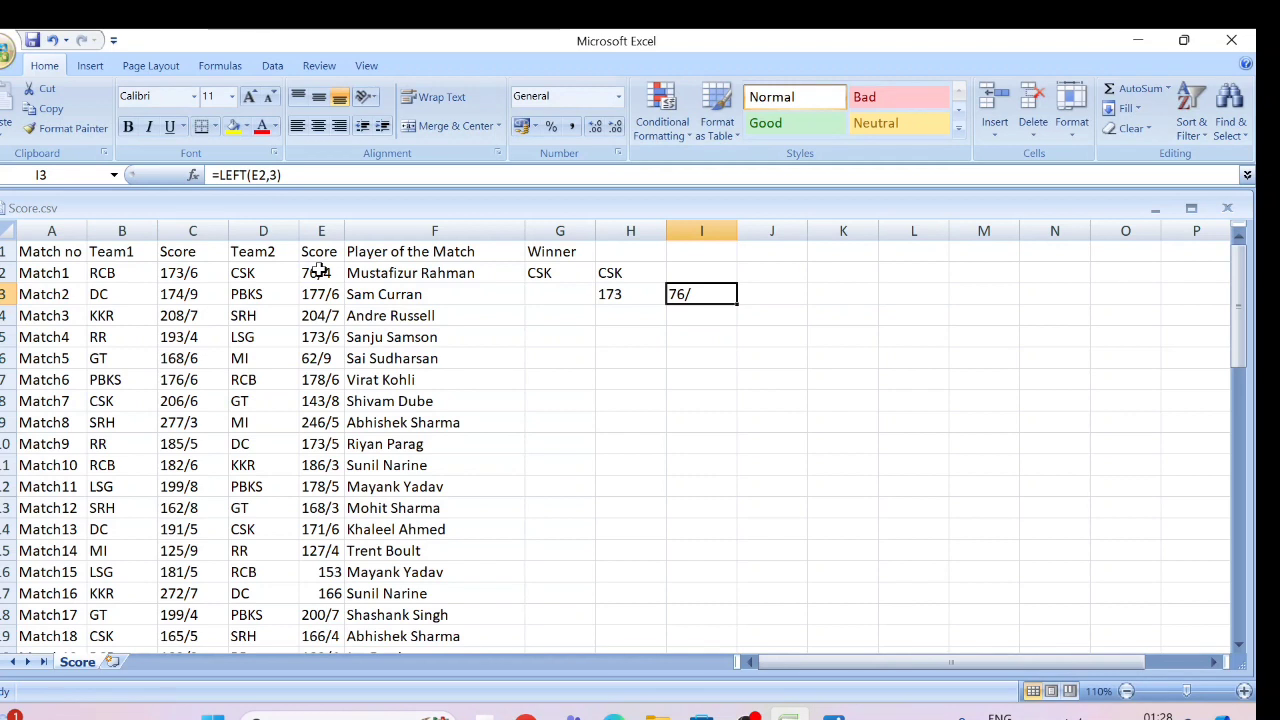
- Set the number of characters in the I3 LEFT formula to 2
{"action": "key", "text": "F2"}
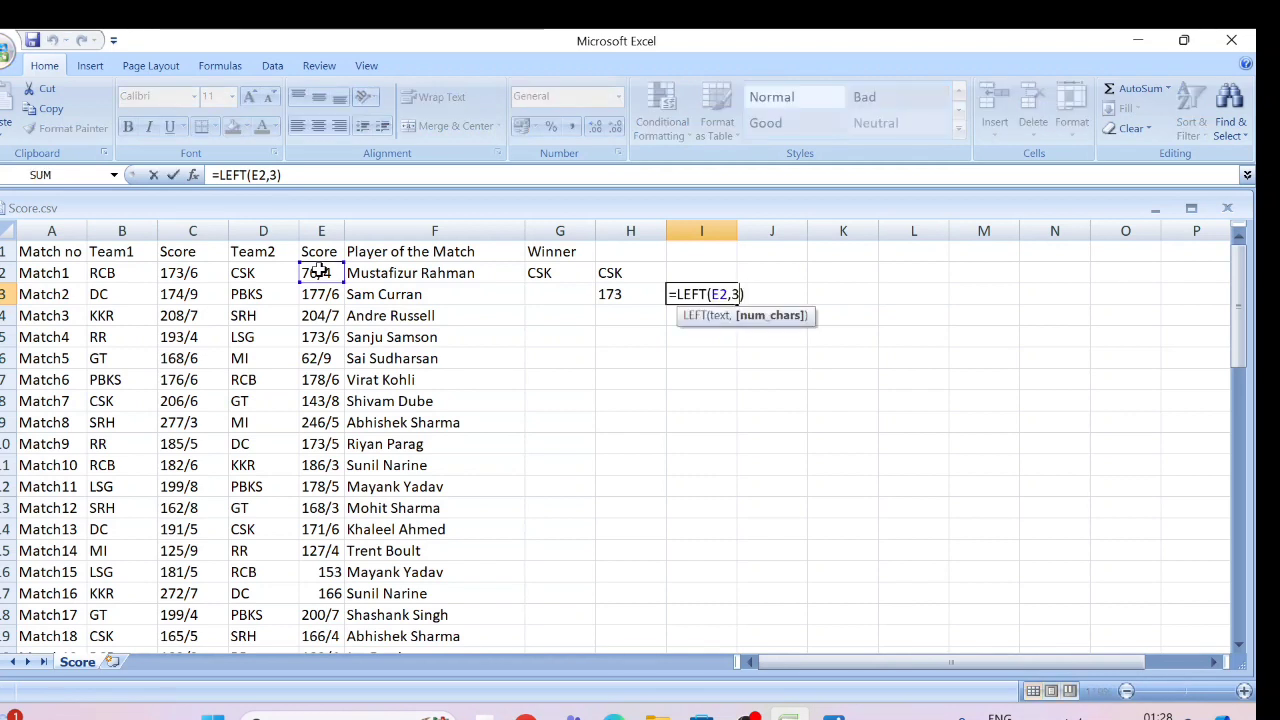
{"action": "key", "text": "BackSpace"}
{"action": "key", "text": "BackSpace"}
{"action": "type", "text": "2)"}
{"action": "key", "text": "Return"}
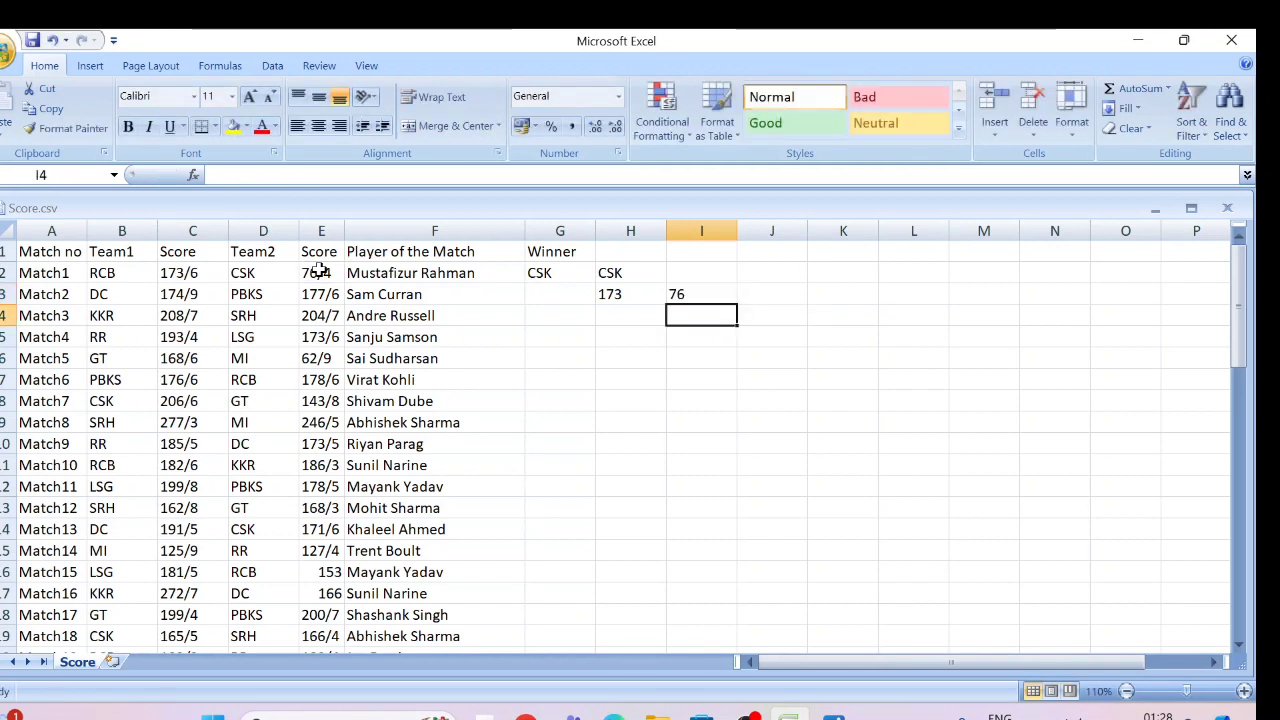
- Begin an IF formula in H4 with the logical test H3>I3
{"action": "key", "text": "Left"}
{"action": "key", "text": "Left"}
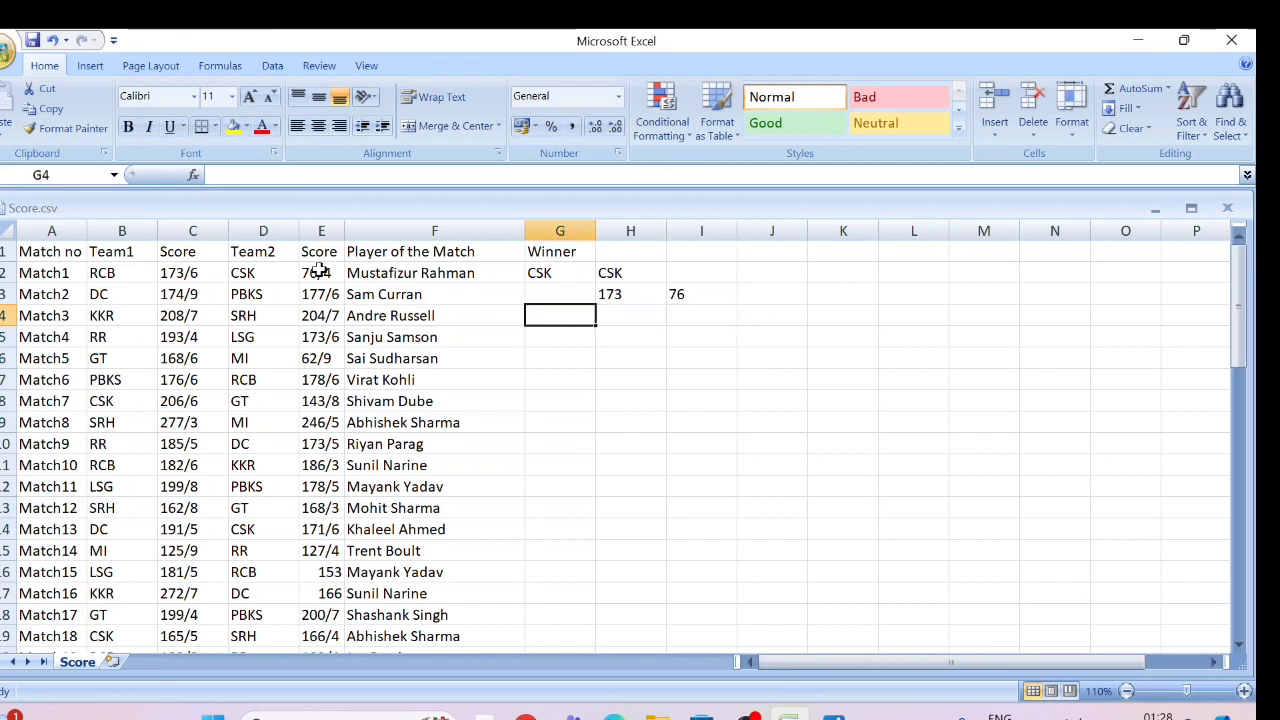
{"action": "key", "text": "Right"}
{"action": "type", "text": "="}
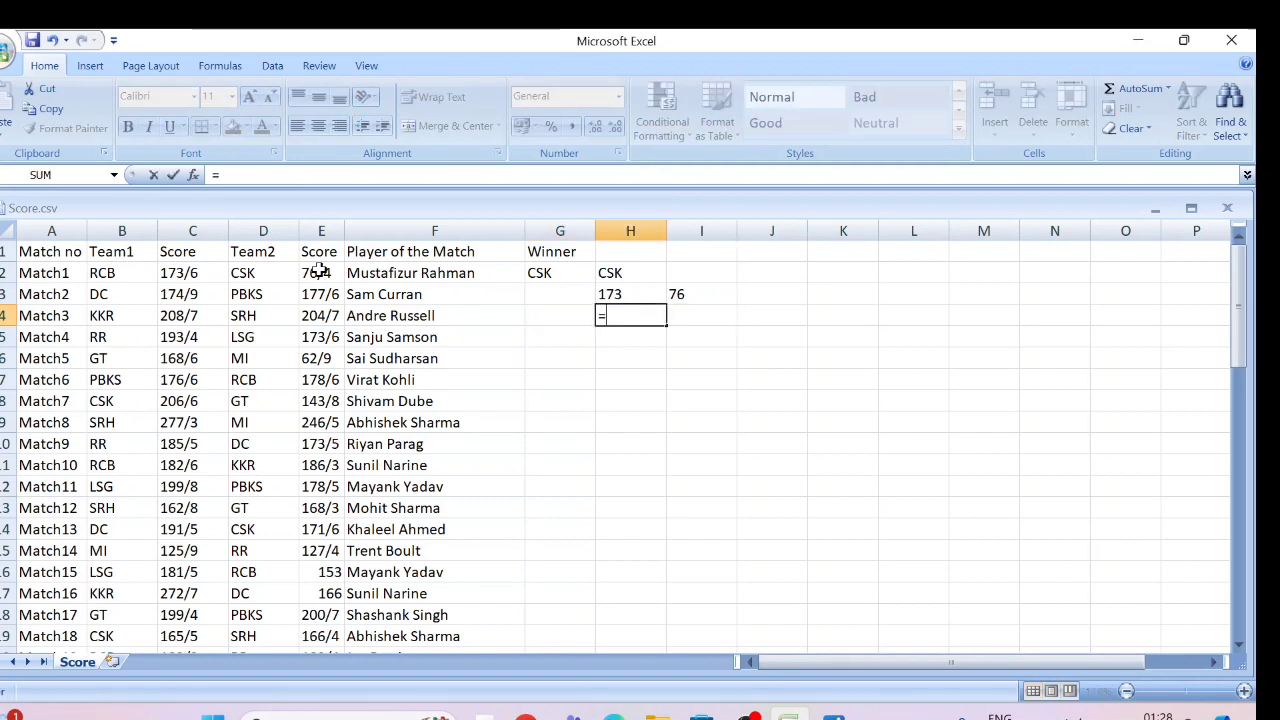
{"action": "type", "text": "if("}
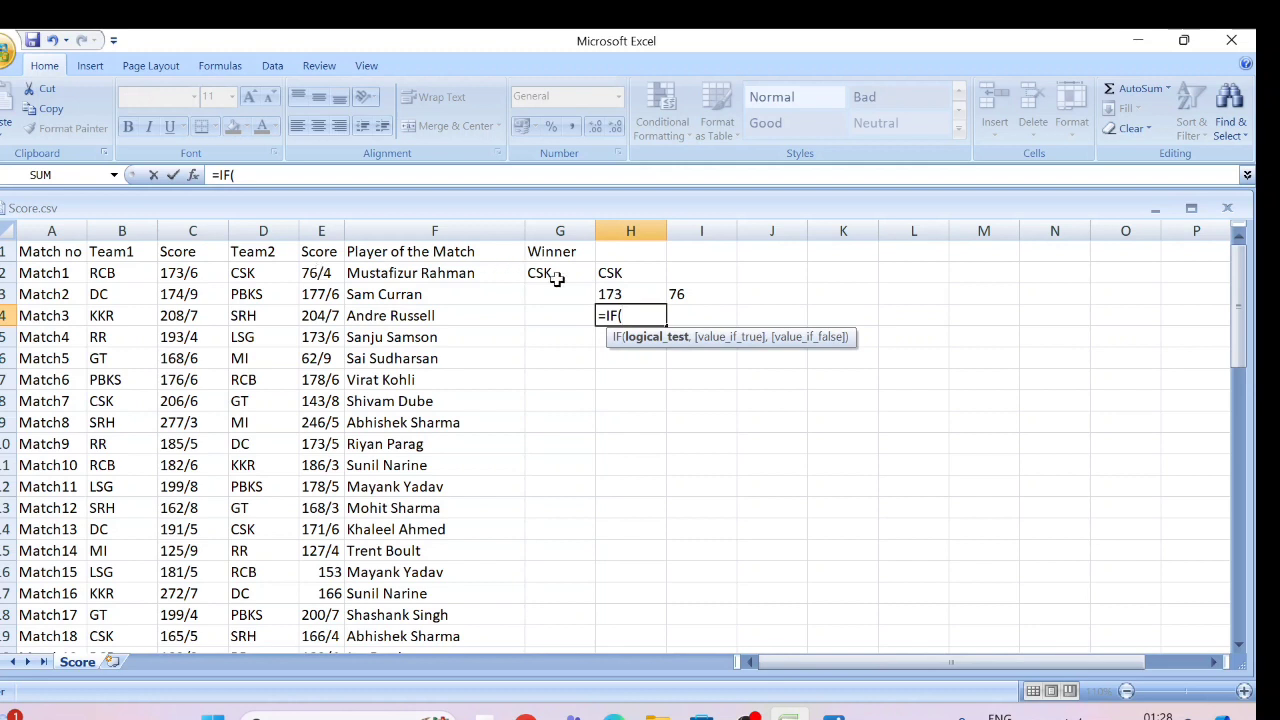
{"action": "left_click", "coordinate": [627, 297]}
{"action": "type", "text": ":"}
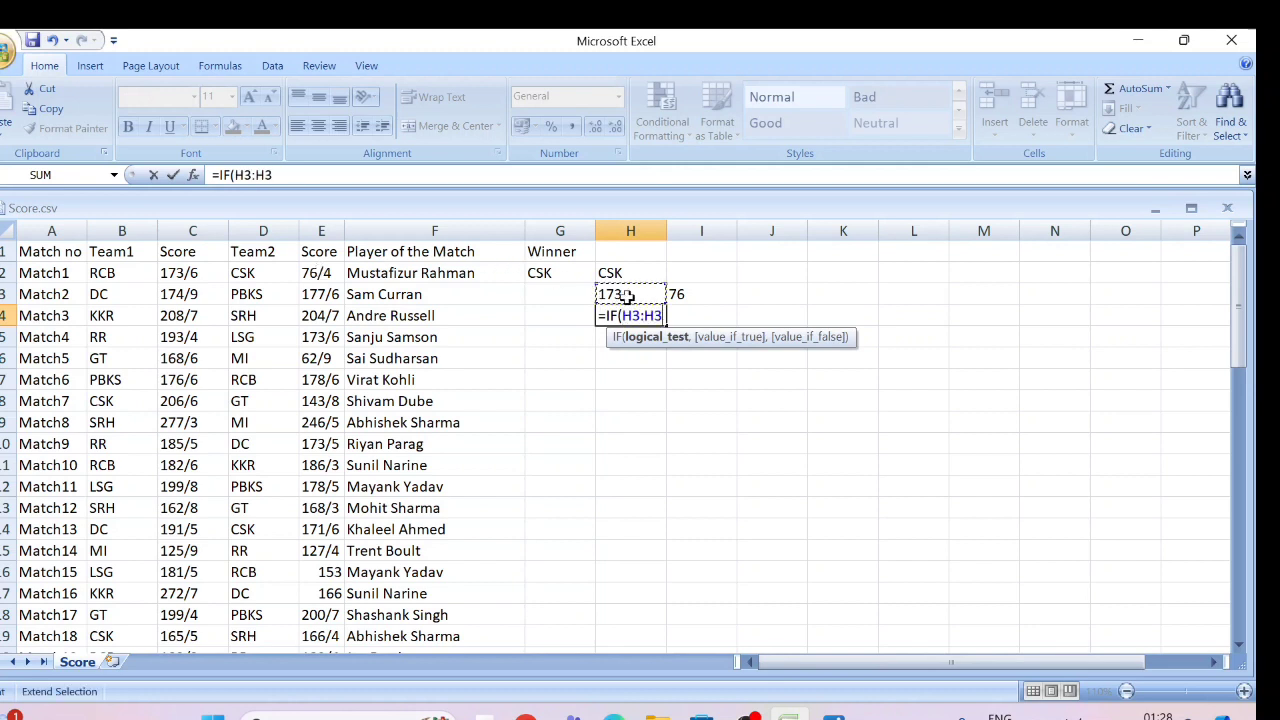
{"action": "key", "text": "BackSpace"}
{"action": "type", "text": ">"}
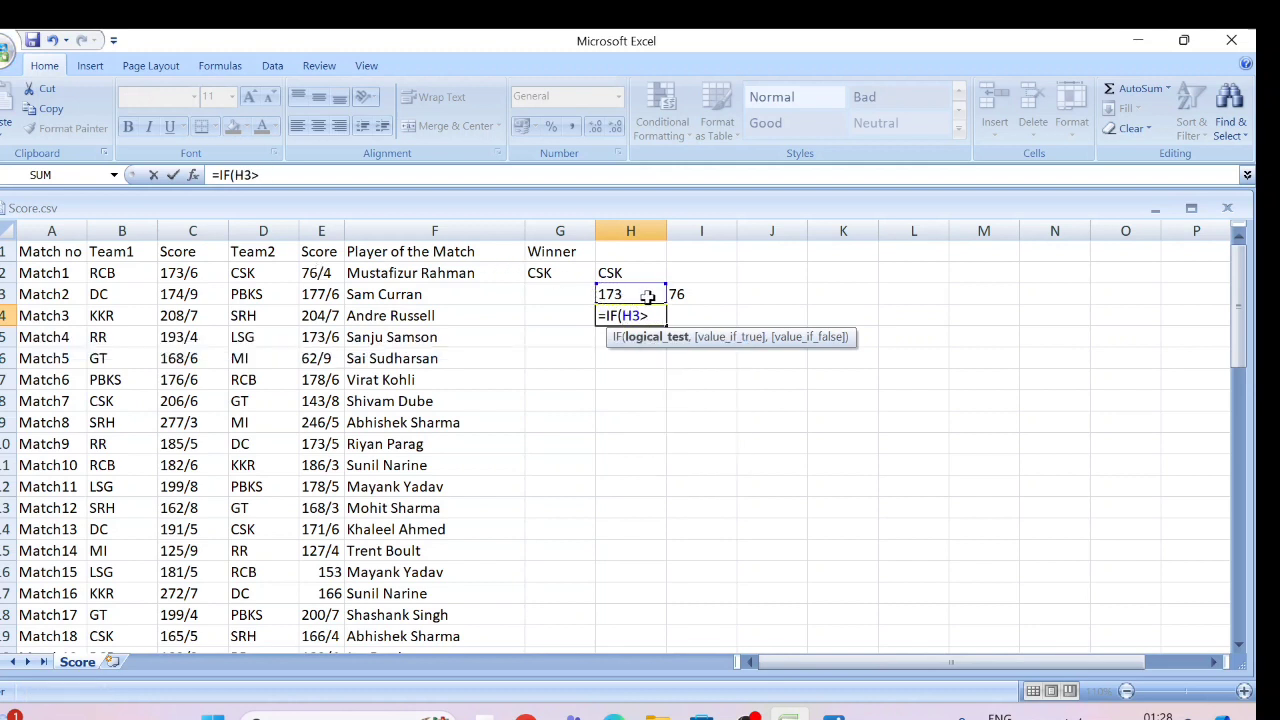
{"action": "left_click", "coordinate": [684, 296]}
{"action": "type", "text": ","}
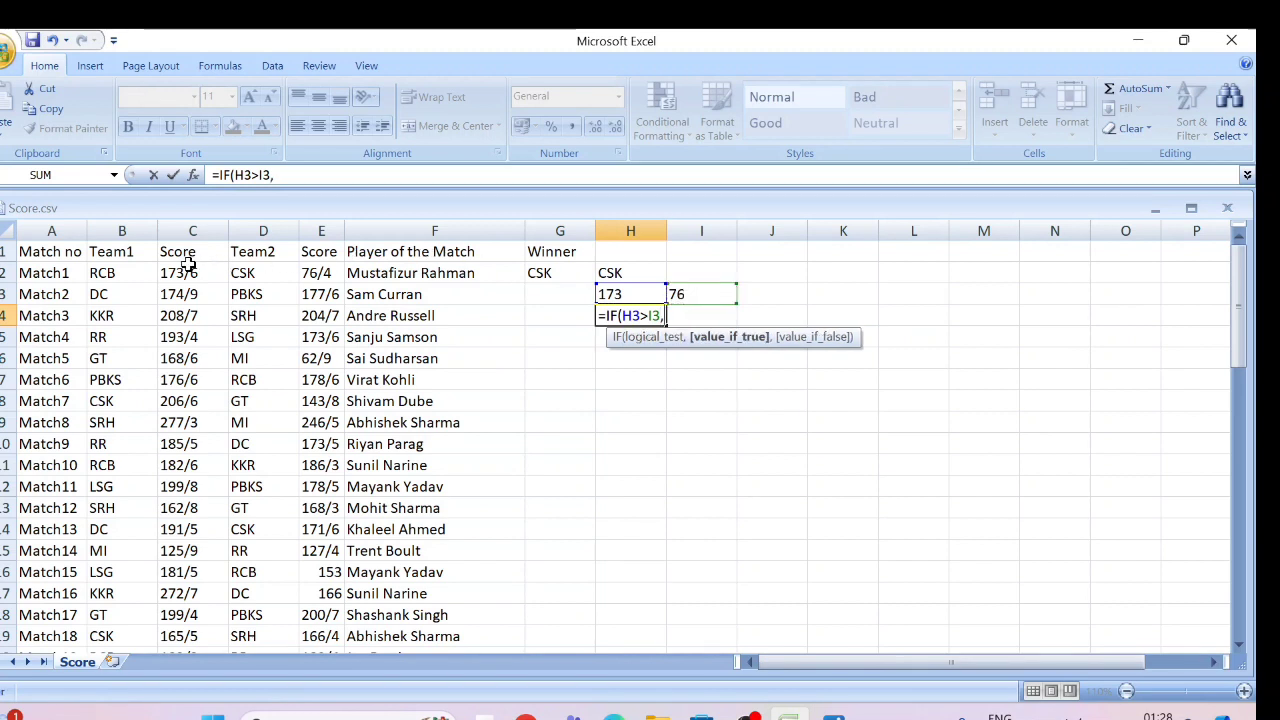
- Complete the IF formula in H4 so it returns B2 when H3>I3 is true and D2 when false
{"action": "left_click", "coordinate": [148, 272]}
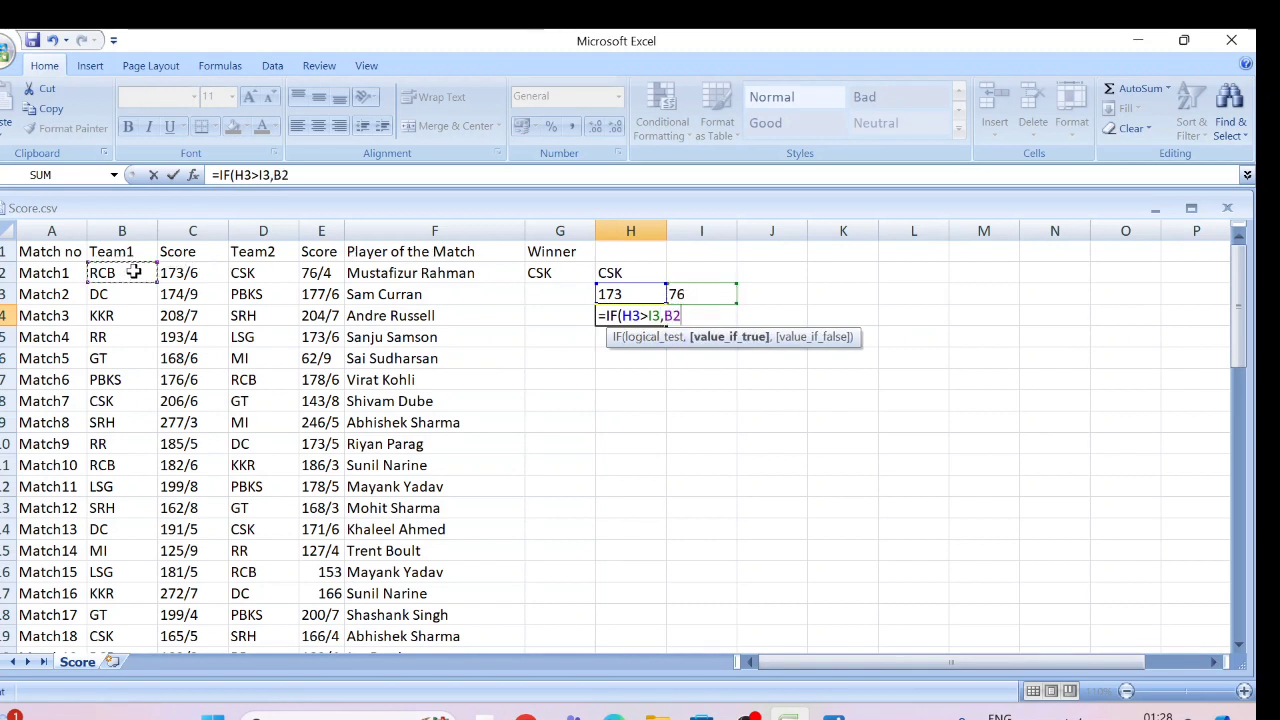
{"action": "type", "text": ","}
{"action": "left_click", "coordinate": [255, 273]}
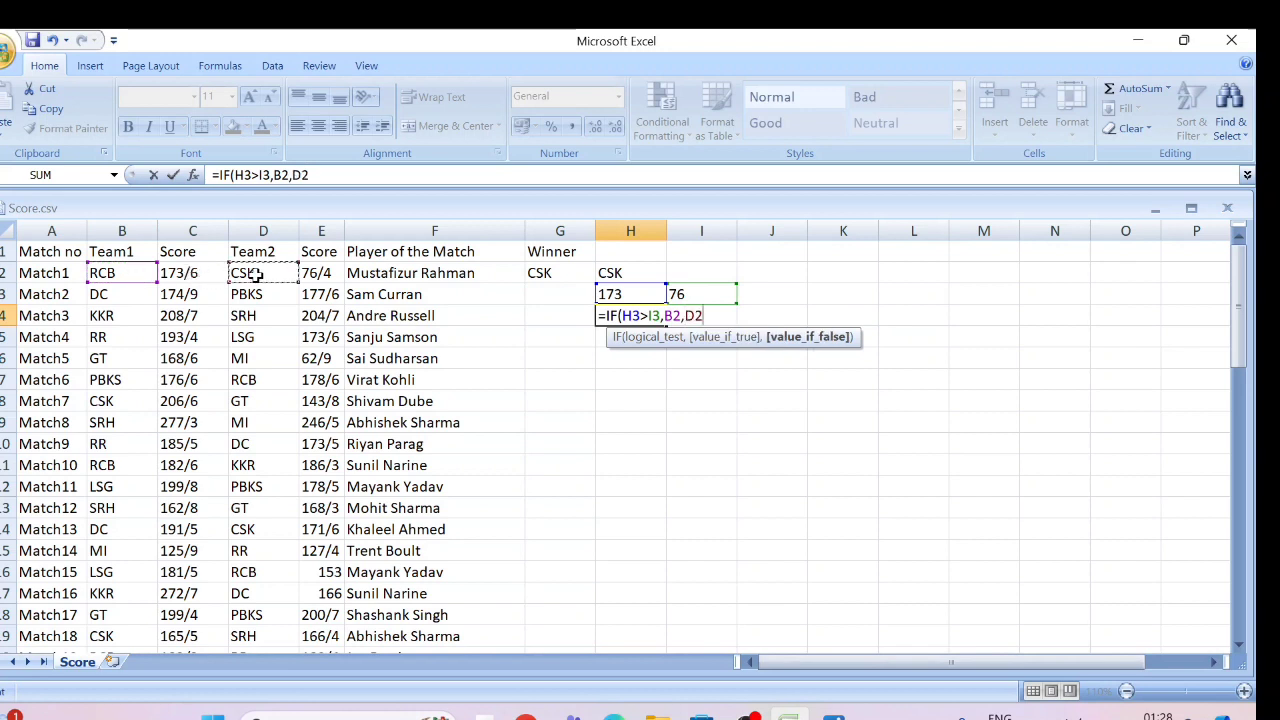
{"action": "type", "text": ")"}
{"action": "key", "text": "Return"}
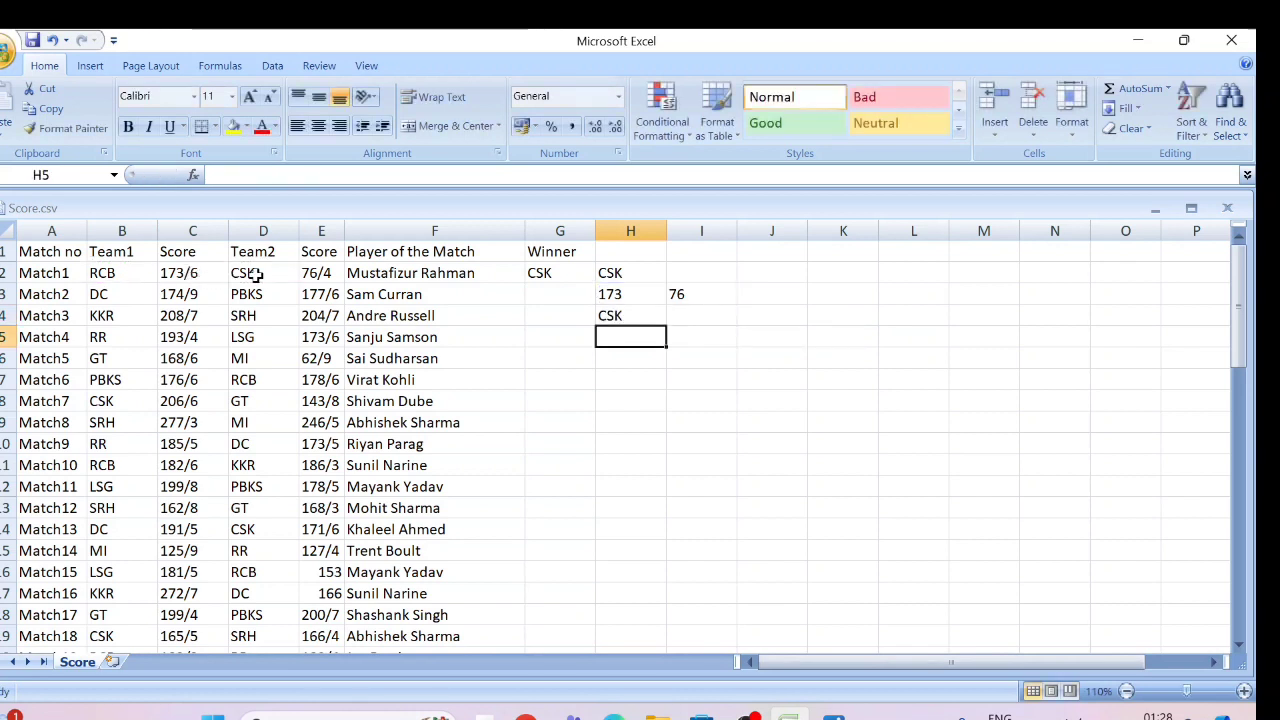
{"action": "key", "text": "Up"}
{"action": "key", "text": "Up"}
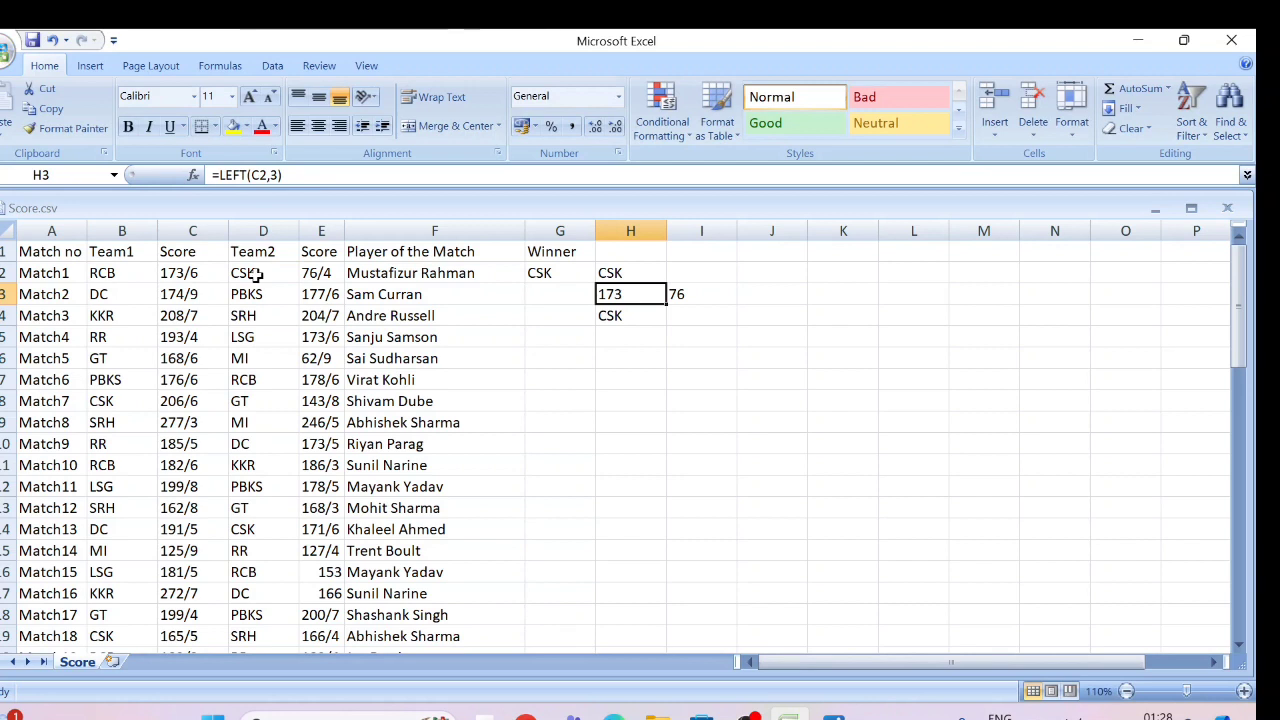
{"action": "key", "text": "Down"}
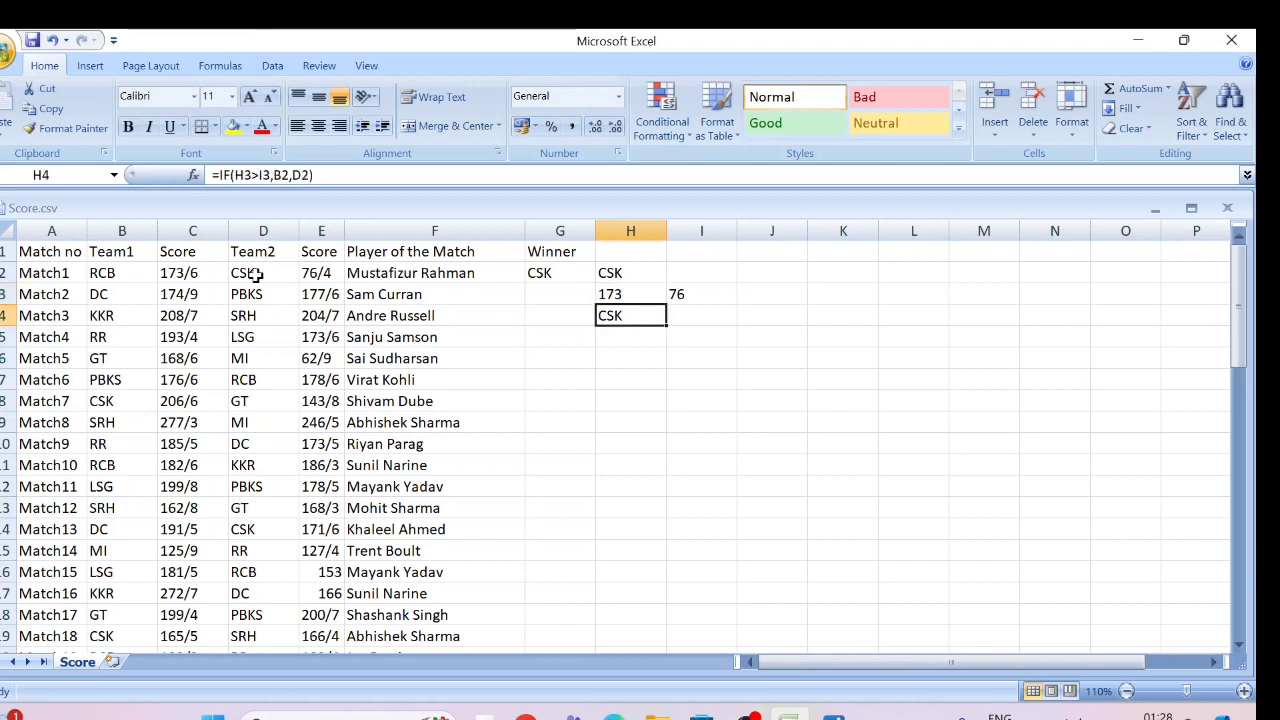
{"action": "key", "text": "Up"}
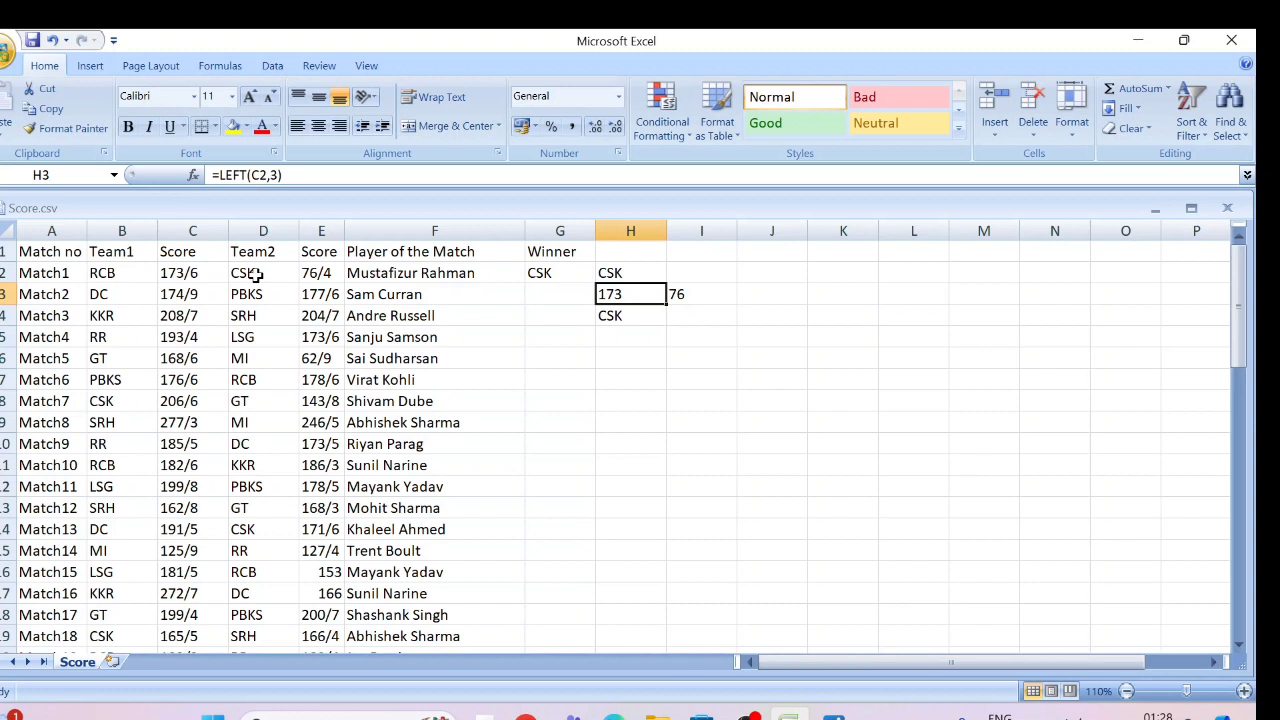
- Enter a TYPE formula in H5 that checks the data type of the LEFT result in H3
{"action": "key", "text": "Down"}
{"action": "key", "text": "Down"}
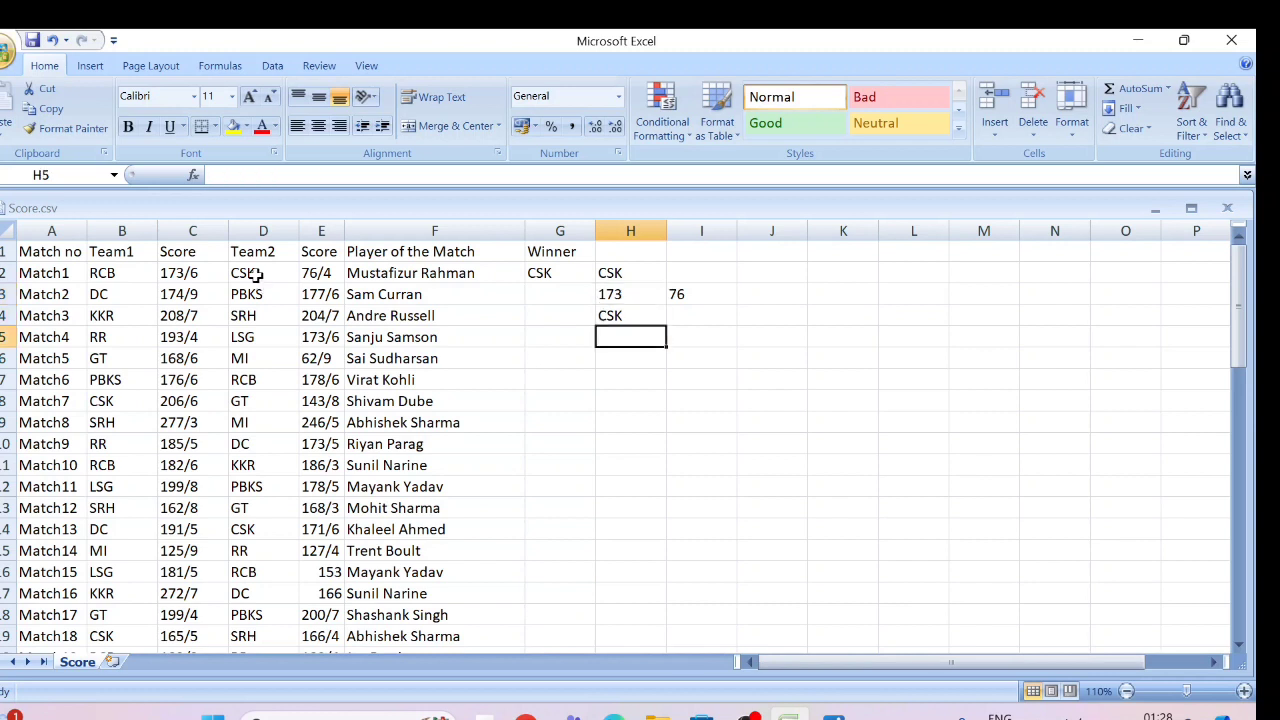
{"action": "type", "text": "=ty"}
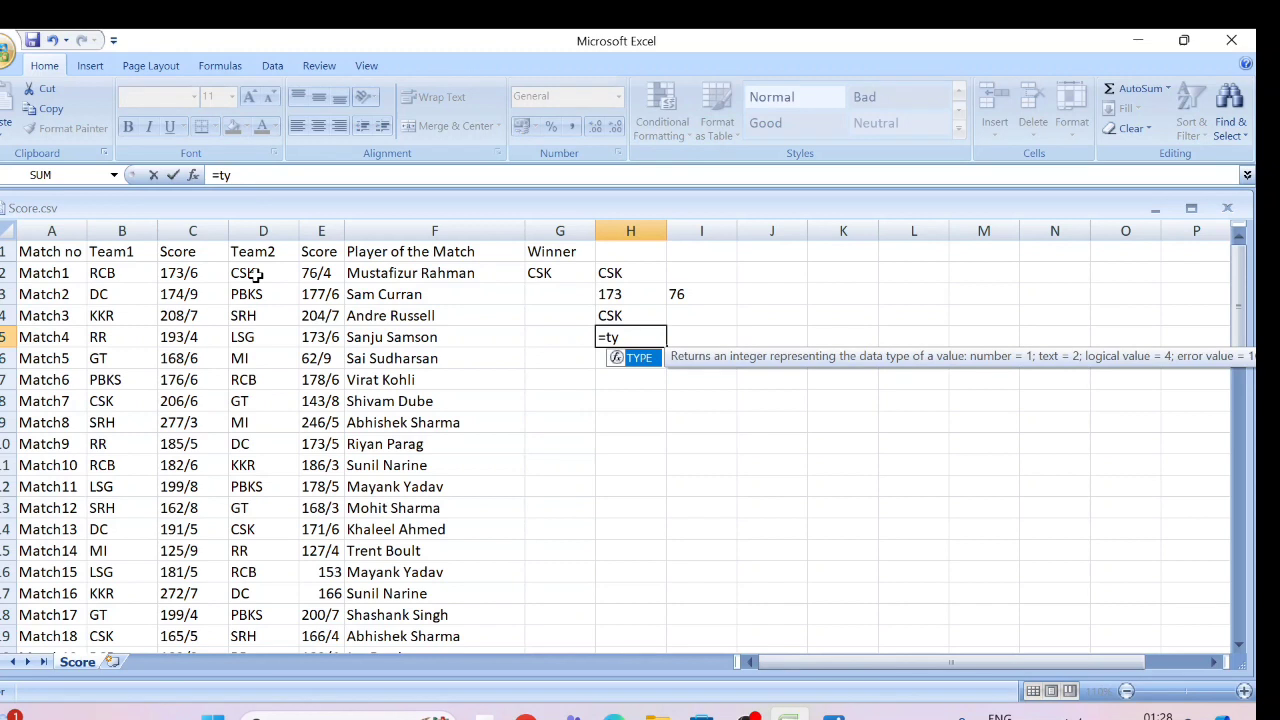
{"action": "key", "text": "Tab"}
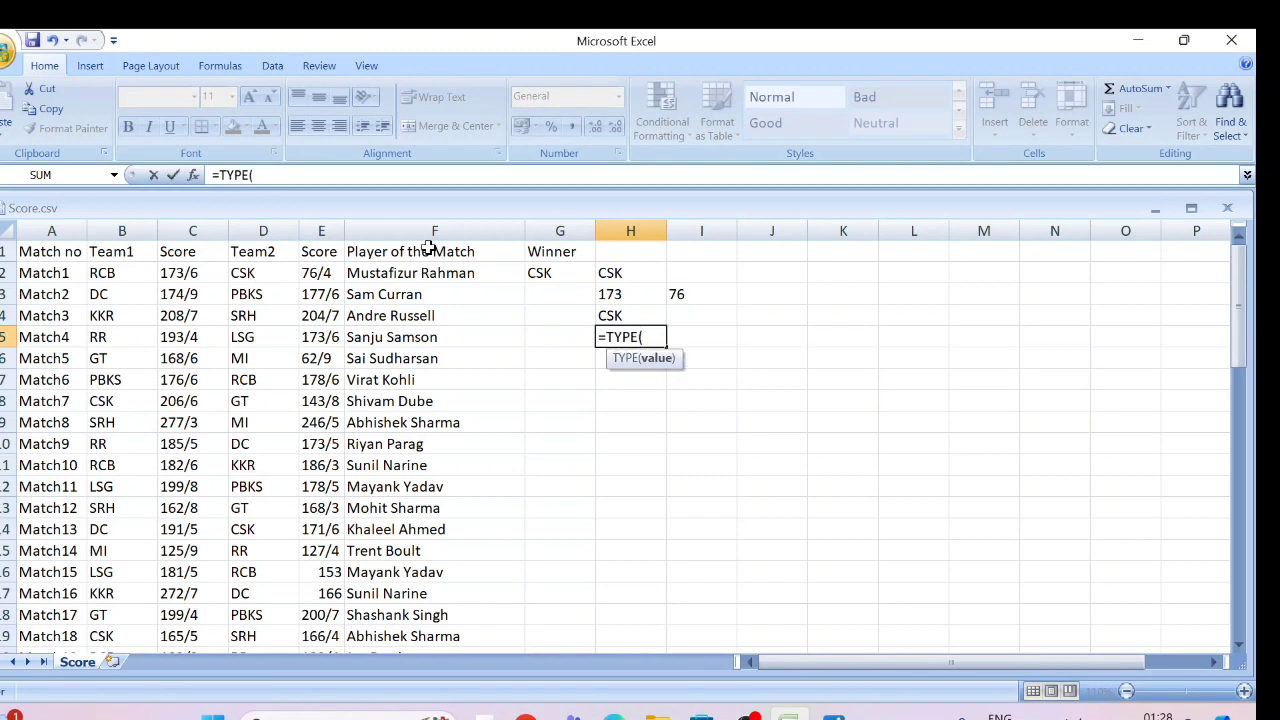
{"action": "left_click", "coordinate": [615, 295]}
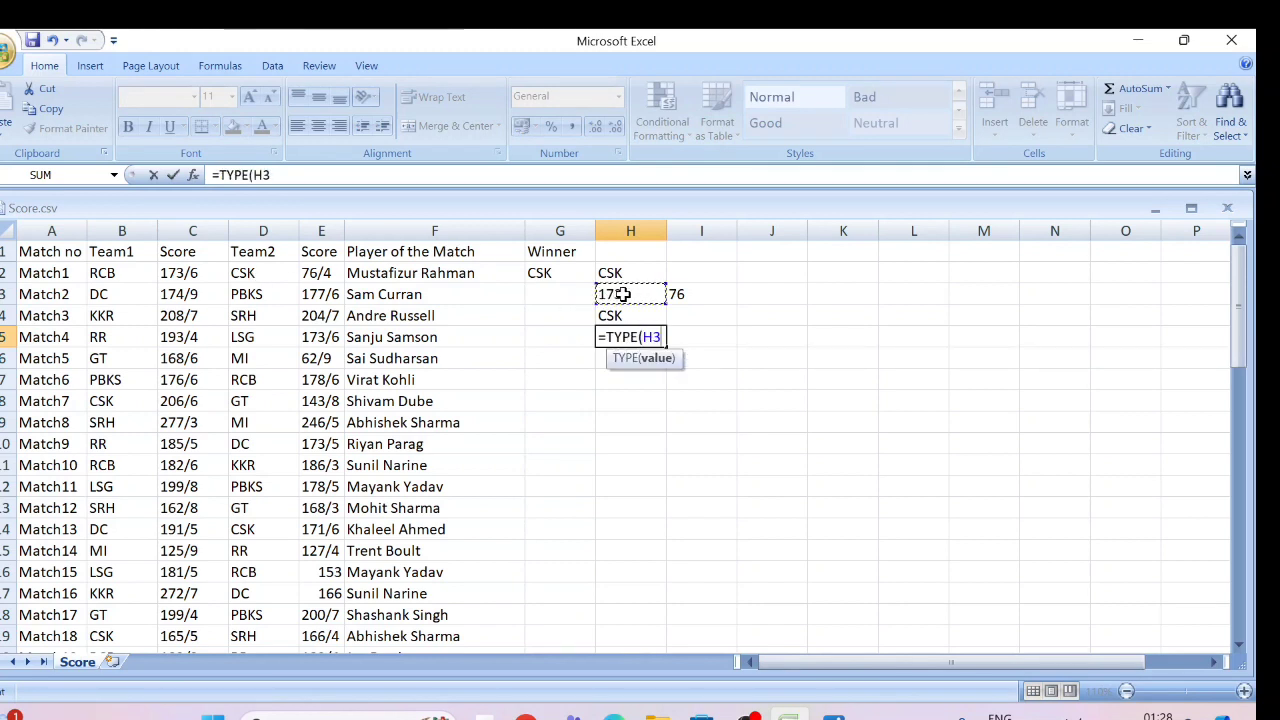
{"action": "type", "text": ")"}
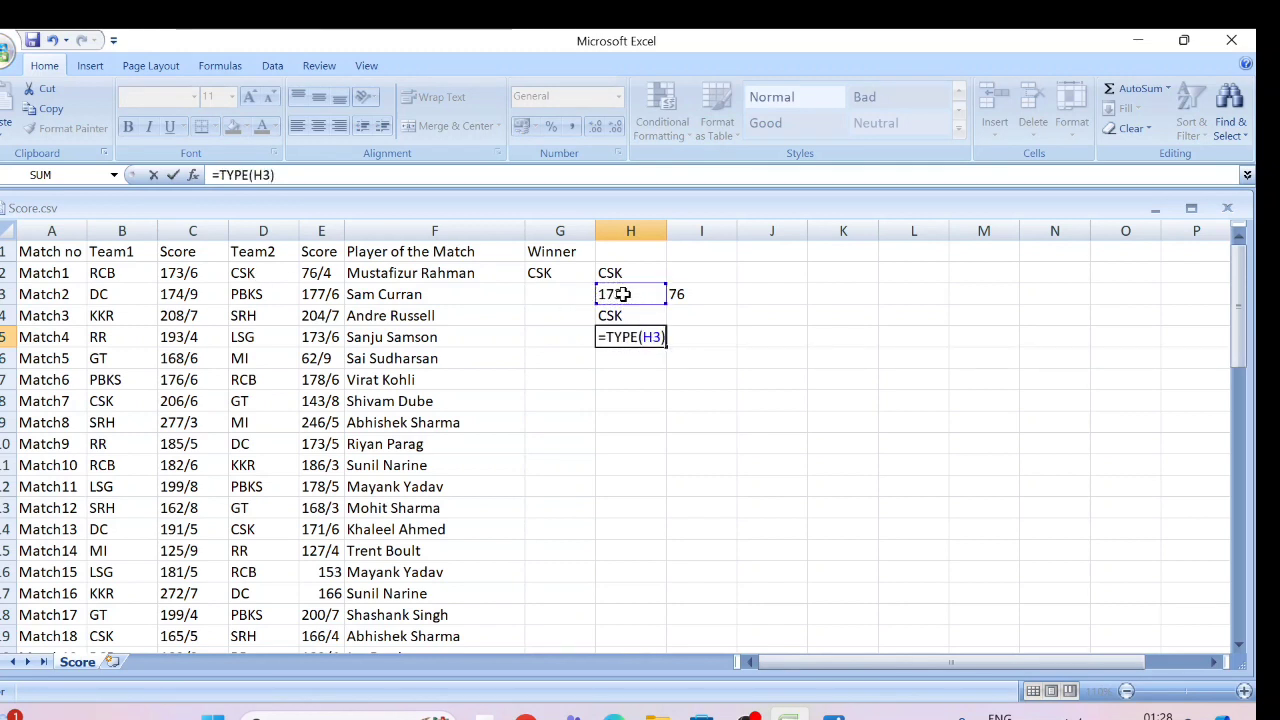
{"action": "key", "text": "Return"}
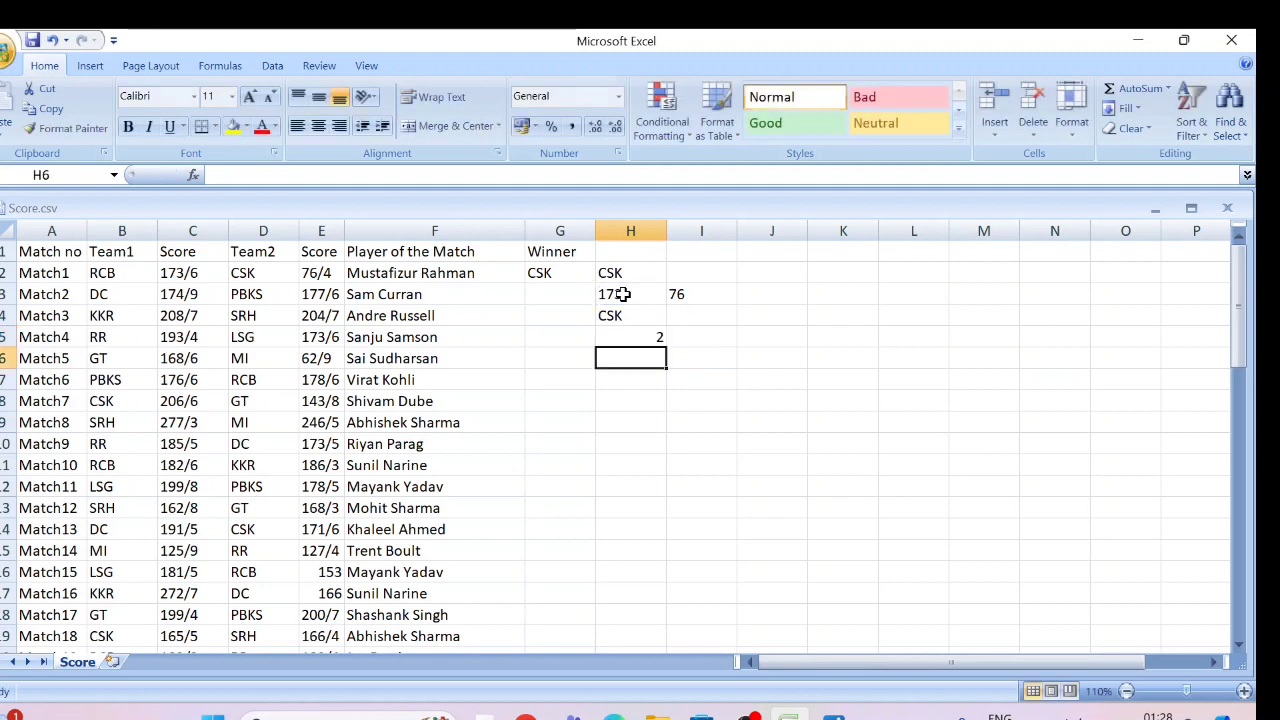
- Add the notes "2 shows text" in I5 and "it is not value" in I6
{"action": "left_click", "coordinate": [691, 338]}
{"action": "type", "text": "2 shows"}
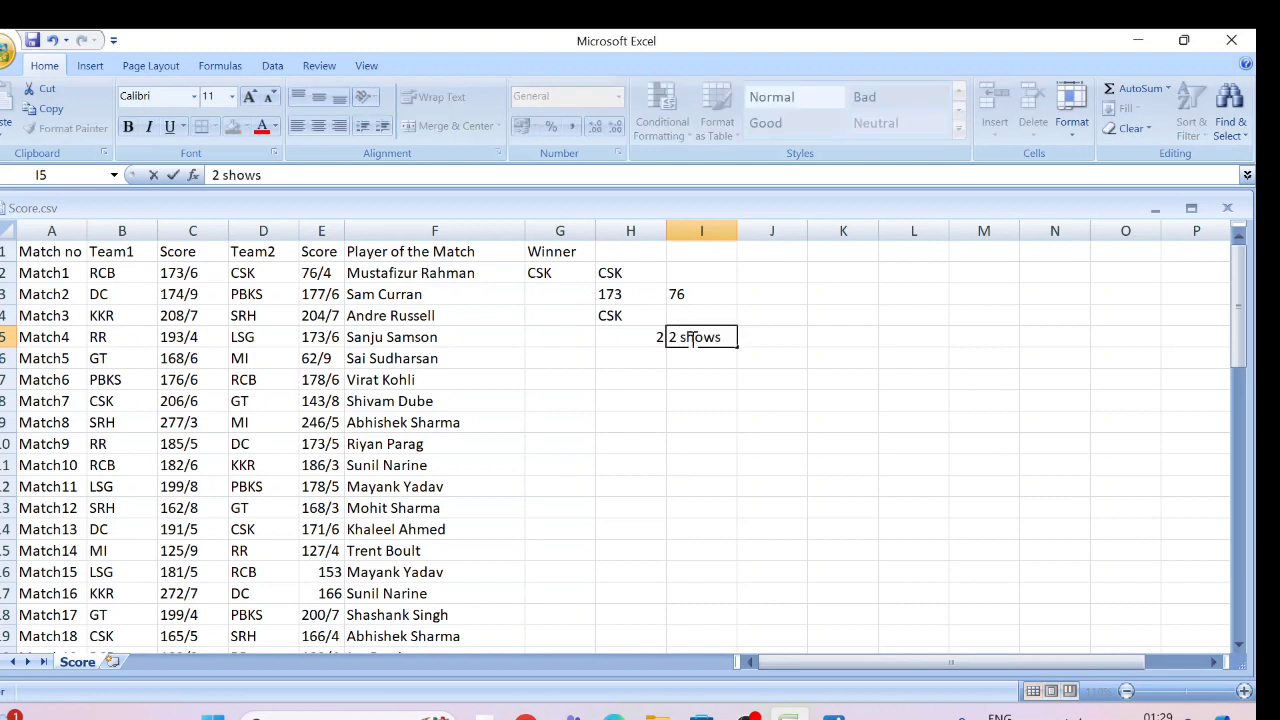
{"action": "type", "text": " text"}
{"action": "key", "text": "Return"}
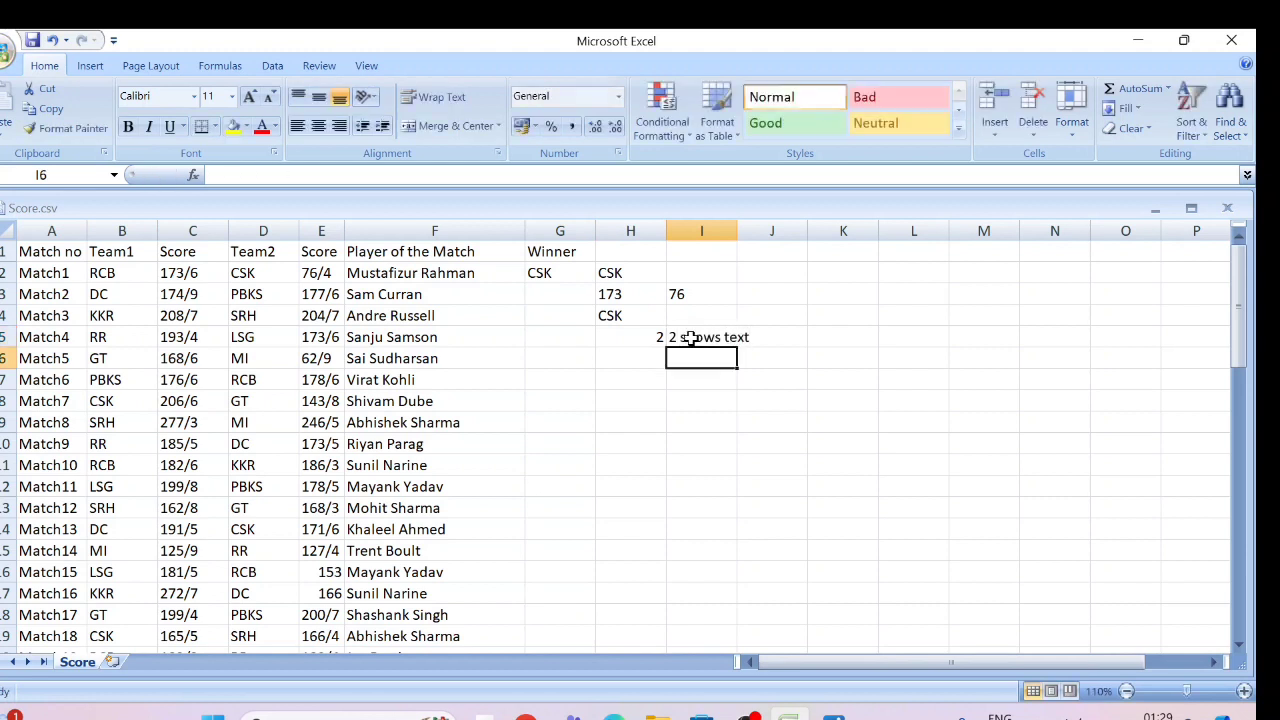
{"action": "type", "text": "it i"}
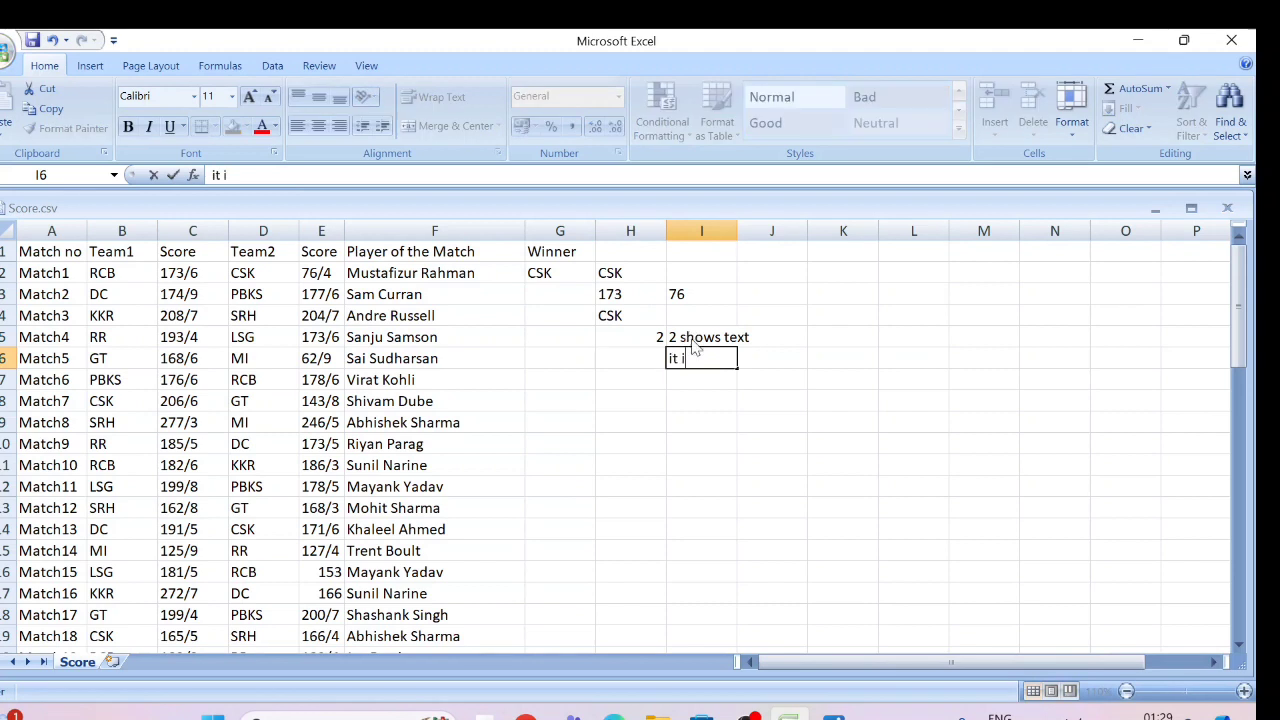
{"action": "type", "text": "s  not value"}
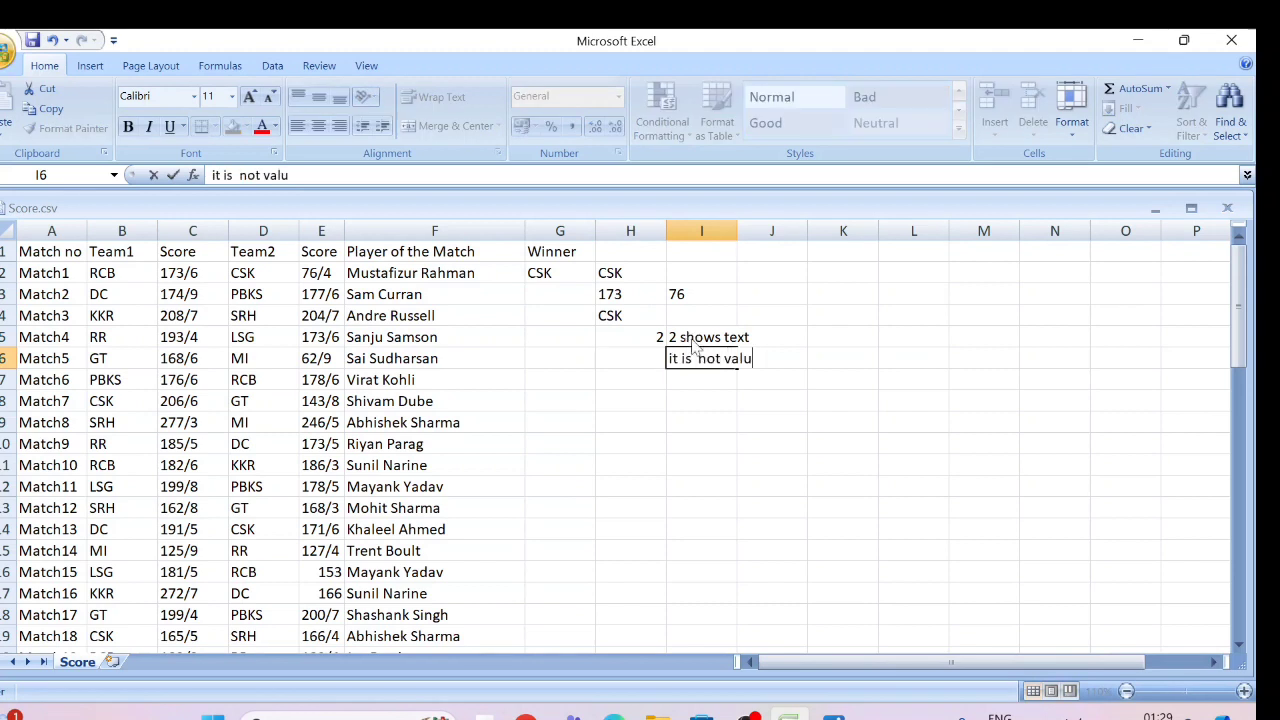
{"action": "key", "text": "Return"}
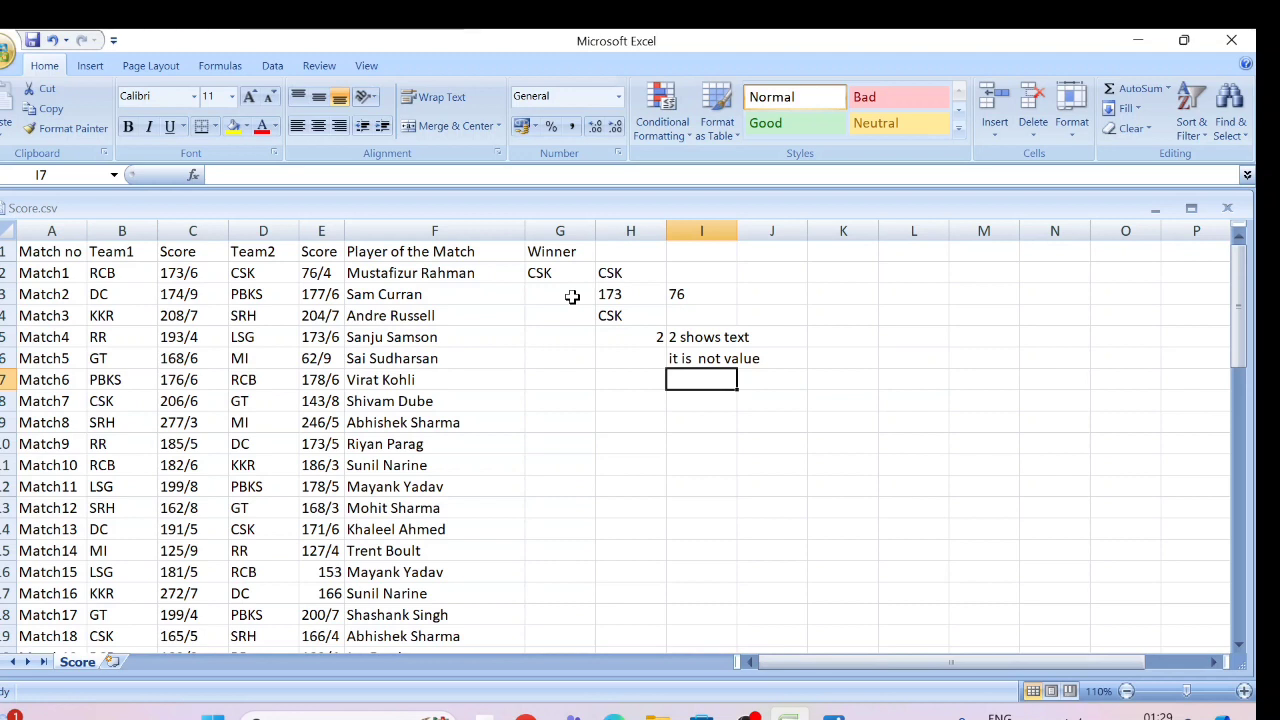
- Clear the TYPE check and its notes from the range H5:J6
{"action": "left_click", "coordinate": [694, 338]}
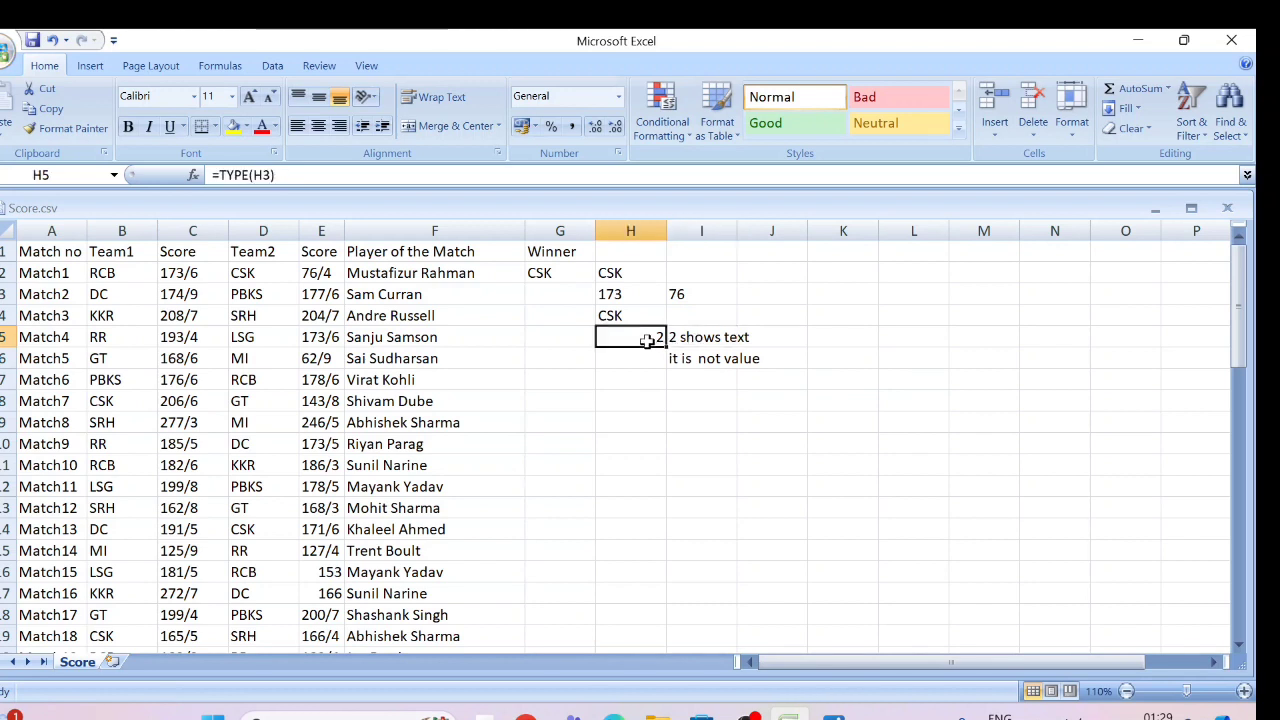
{"action": "key", "text": "shift+Right"}
{"action": "key", "text": "shift+Right"}
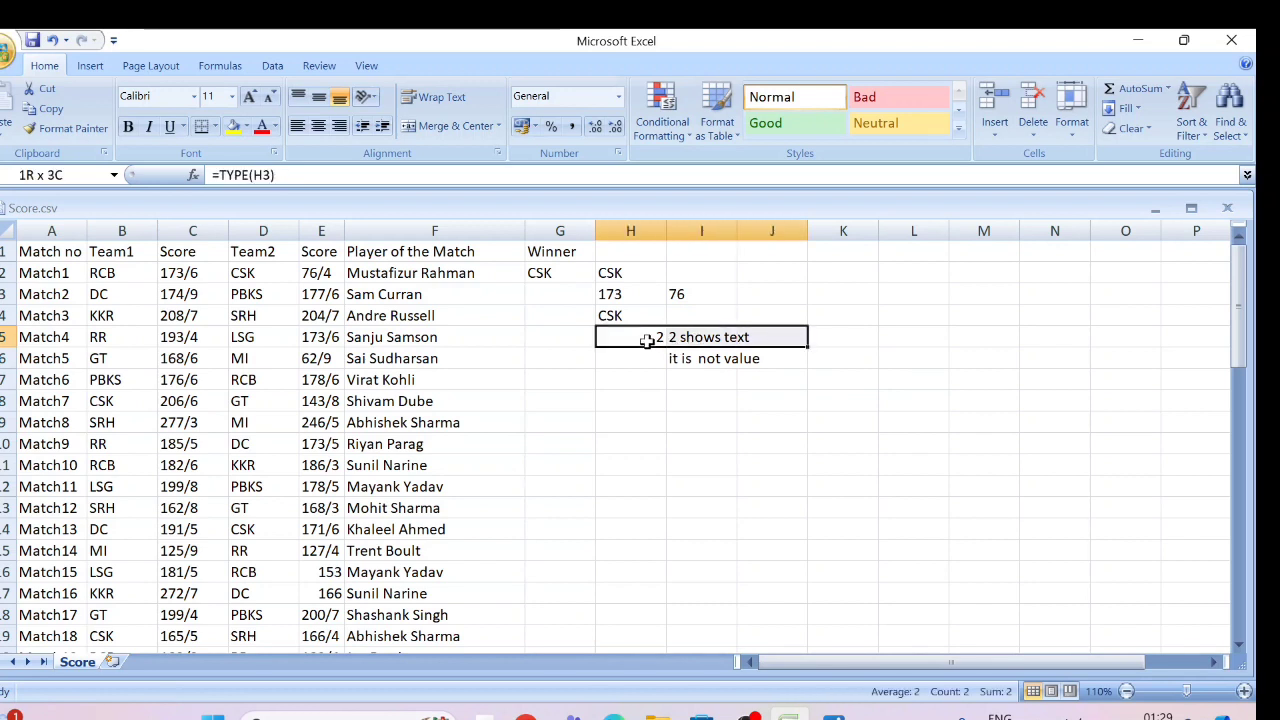
{"action": "key", "text": "shift+Down"}
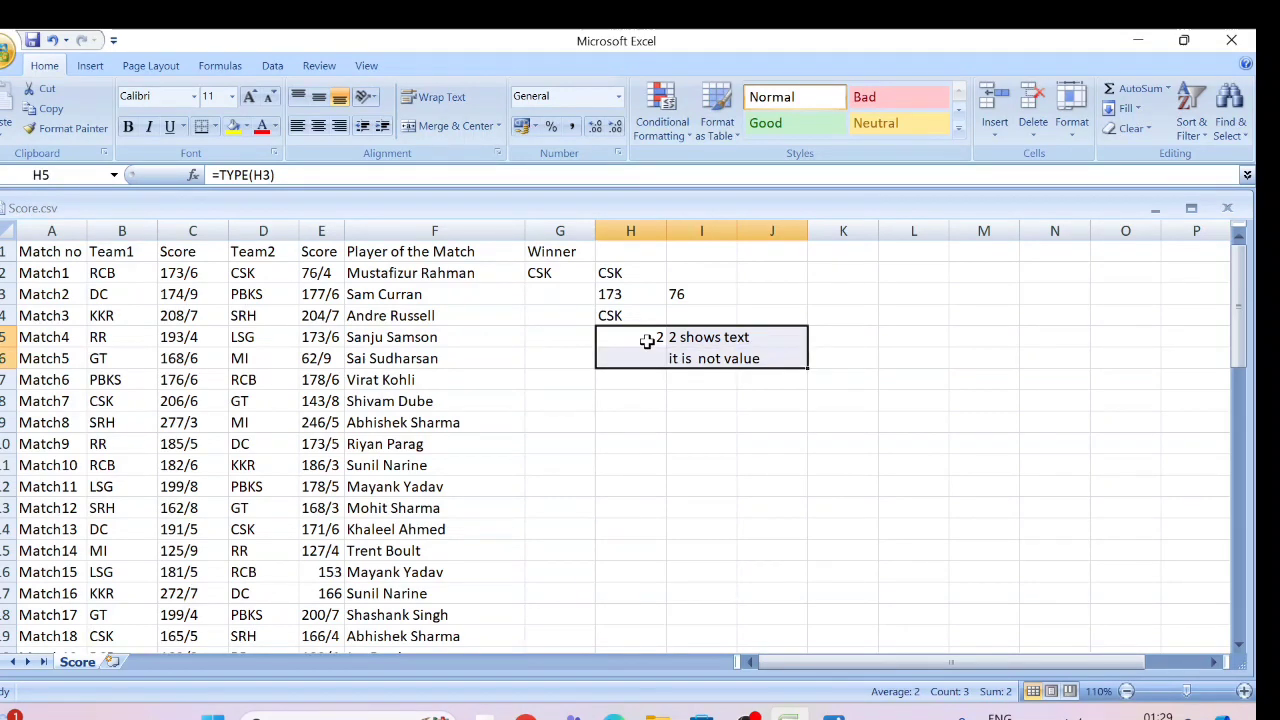
{"action": "key", "text": "Delete"}
- Wrap the LEFT formula in H3 in VALUE so it reads =VALUE(LEFT(C2,3))
{"action": "left_click", "coordinate": [647, 341]}
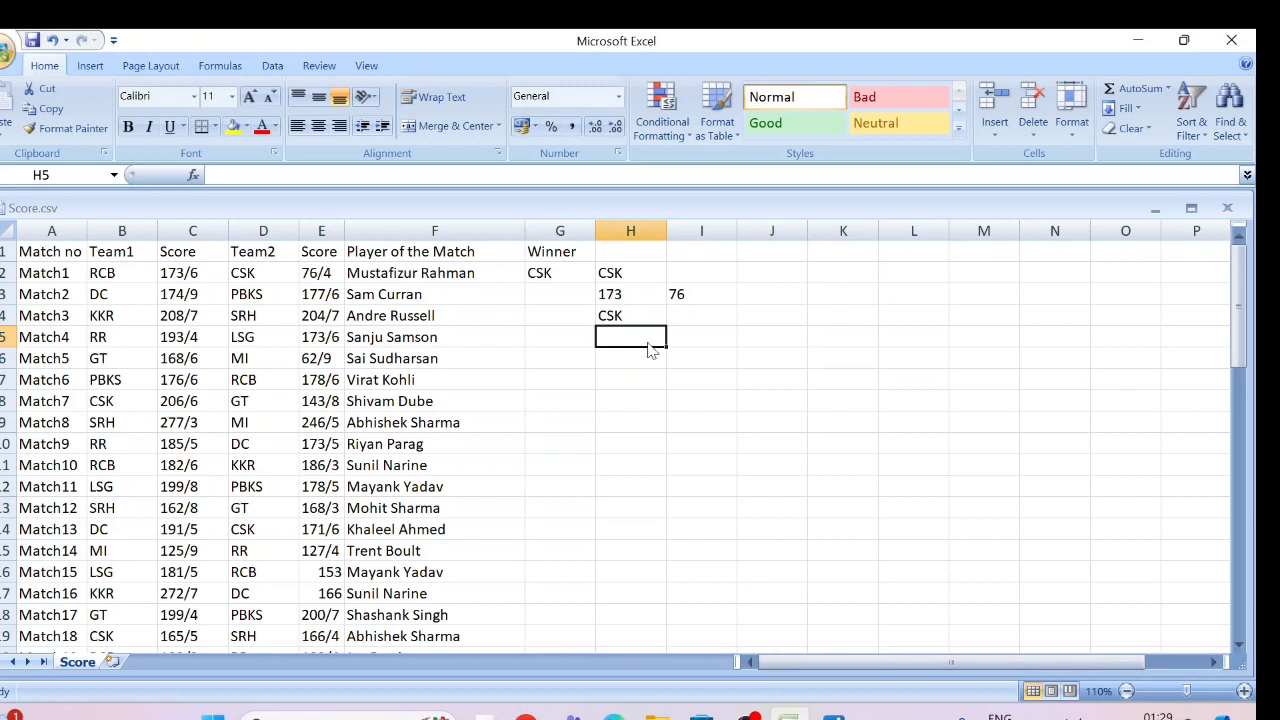
{"action": "key", "text": "Up"}
{"action": "key", "text": "Up"}
{"action": "key", "text": "F2"}
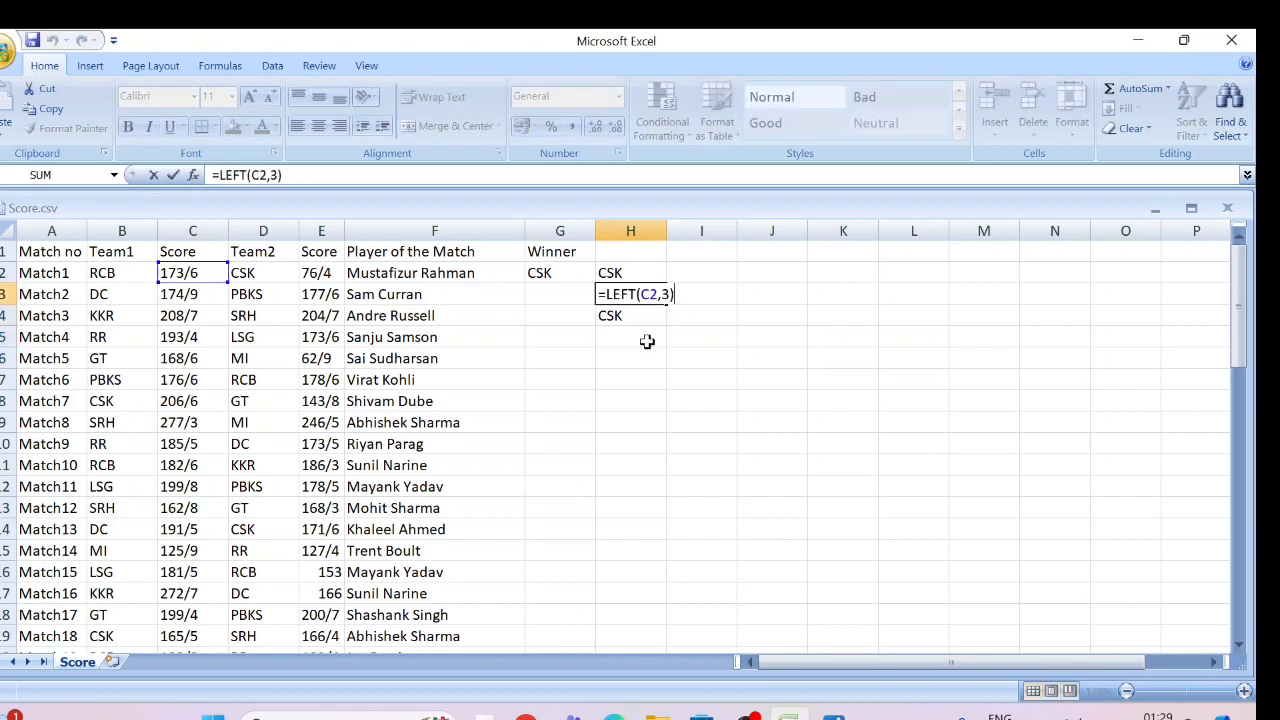
{"action": "key", "text": "Left"}
{"action": "key", "text": "Left"}
{"action": "key", "text": "Left"}
{"action": "key", "text": "Left"}
{"action": "key", "text": "Left"}
{"action": "key", "text": "Left"}
{"action": "key", "text": "Left"}
{"action": "key", "text": "Left"}
{"action": "key", "text": "Left"}
{"action": "key", "text": "Left"}
{"action": "type", "text": "va"}
{"action": "key", "text": "Tab"}
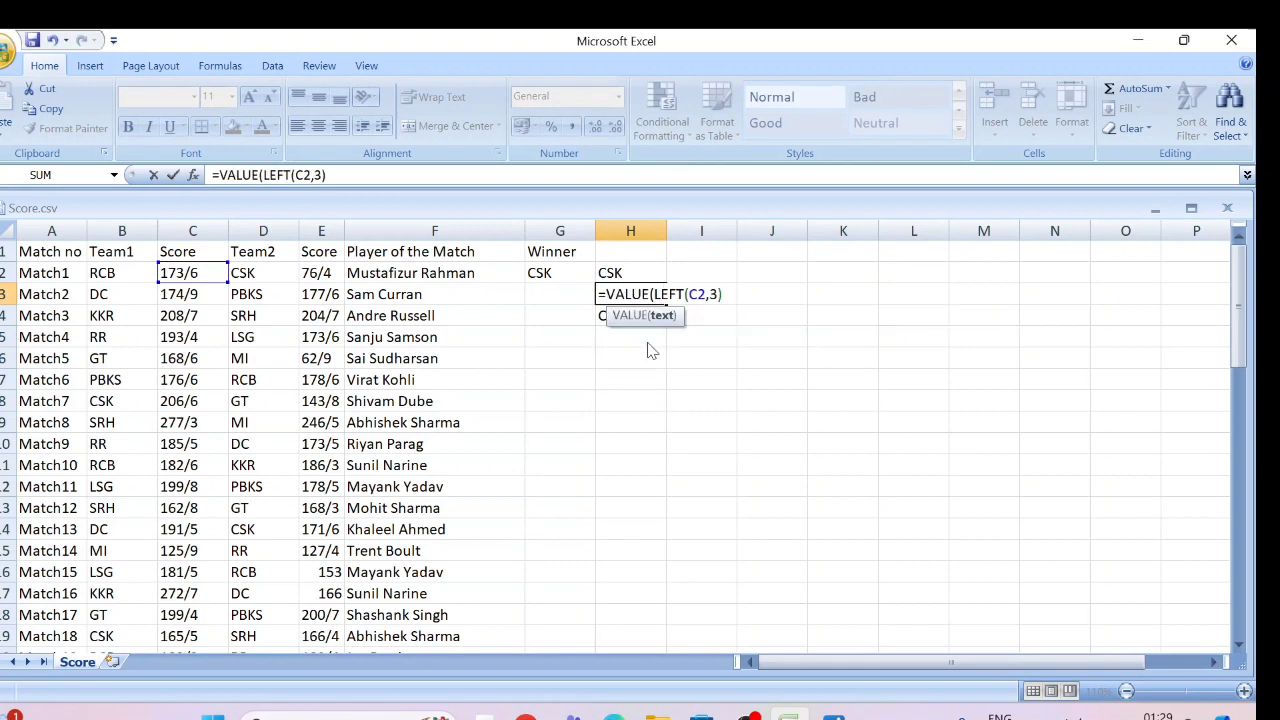
{"action": "key", "text": "End"}
{"action": "type", "text": ")"}
{"action": "key", "text": "Return"}
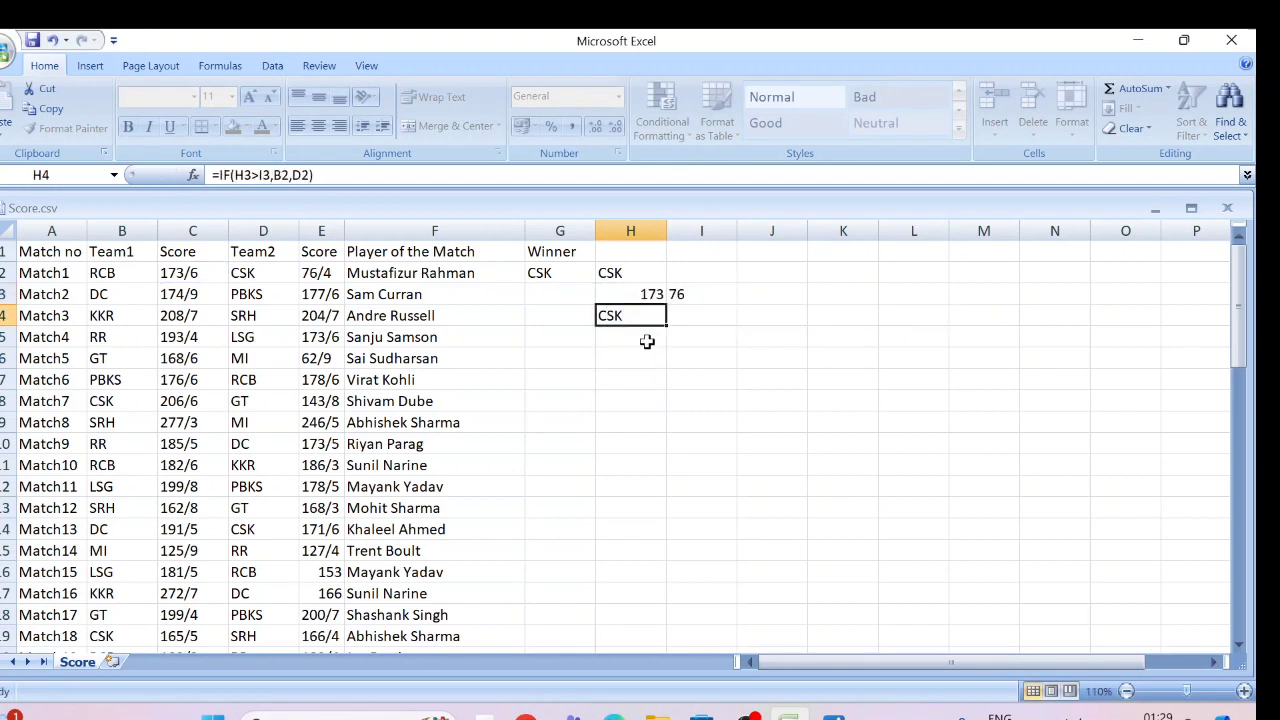
- Enter =TYPE(H3) in H5 to check the data type of the VALUE-wrapped result
{"action": "left_click", "coordinate": [647, 341]}
{"action": "type", "text": "=ty"}
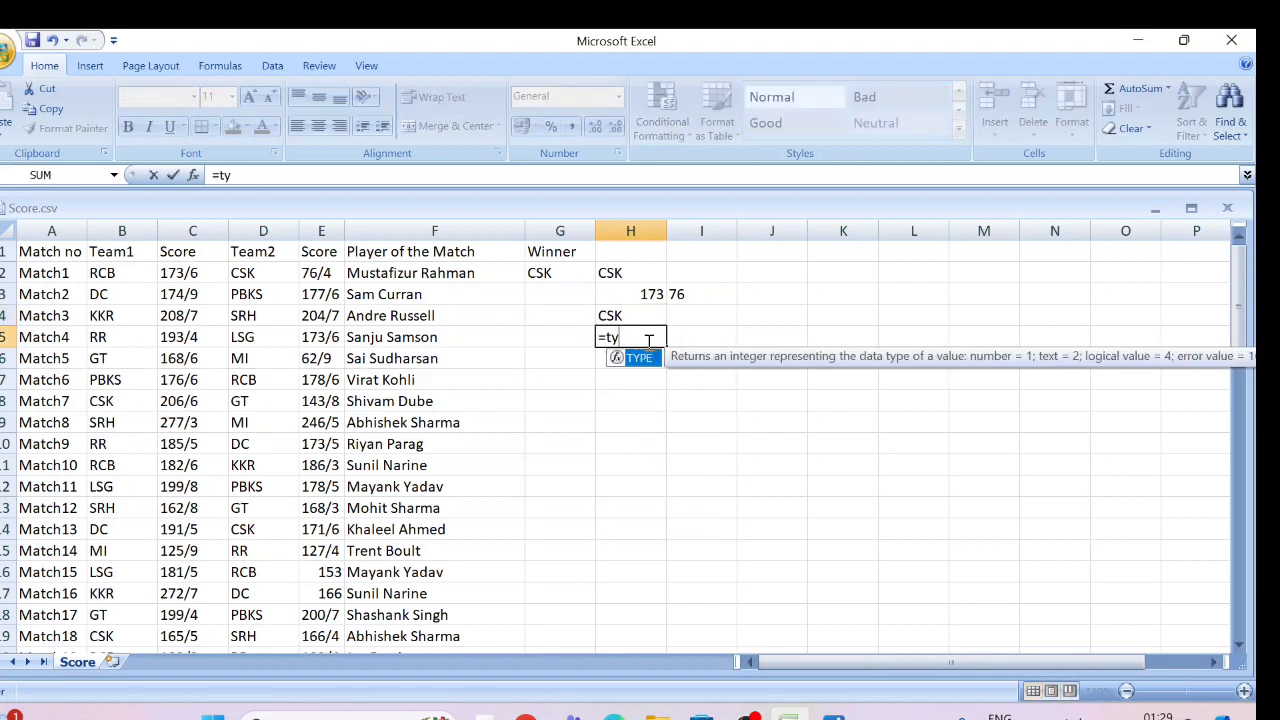
{"action": "key", "text": "Tab"}
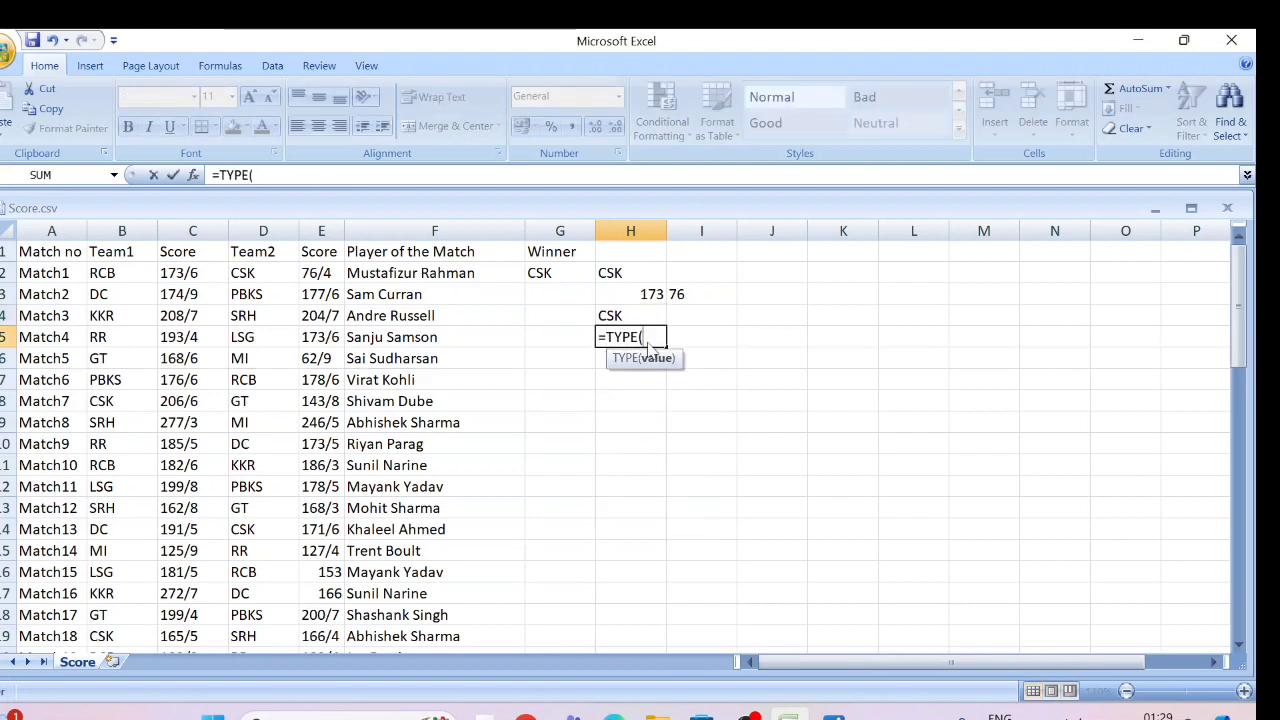
{"action": "left_click", "coordinate": [648, 292]}
{"action": "type", "text": ")"}
{"action": "key", "text": "Return"}
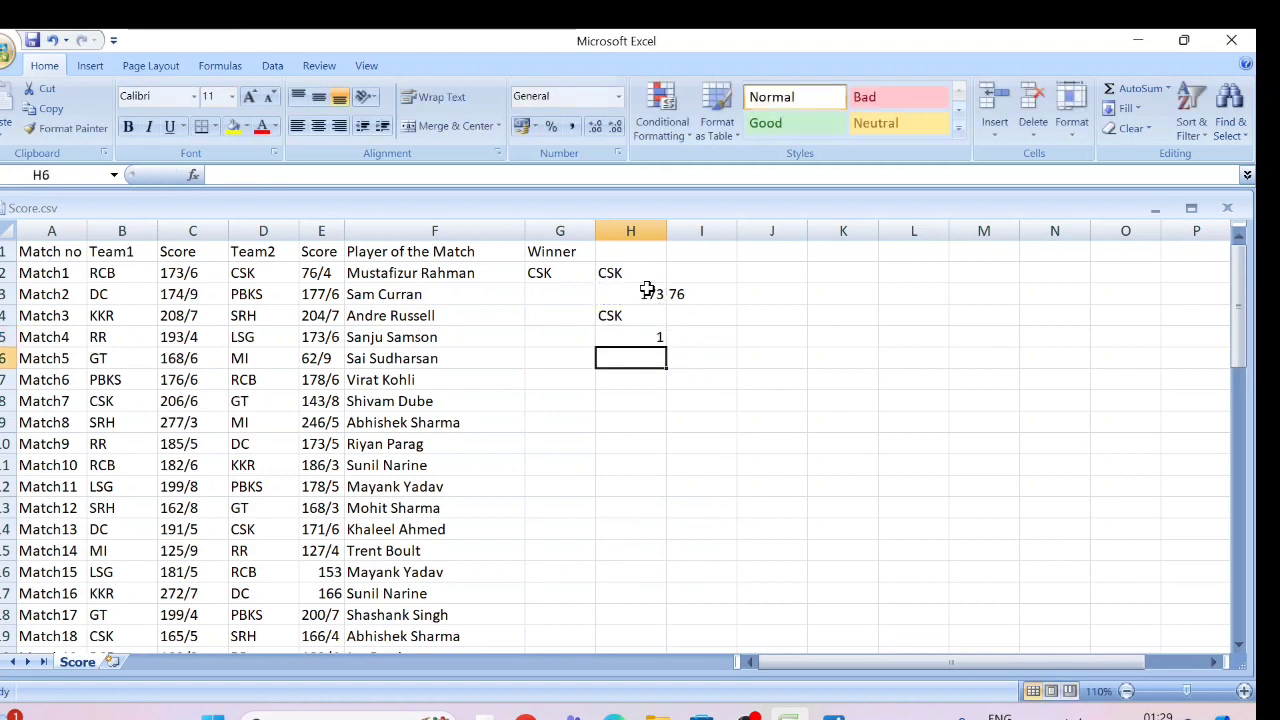
- Clear all the test formulas from the range H3:I6
{"action": "left_click", "coordinate": [648, 290]}
{"action": "key", "text": "shift+Right"}
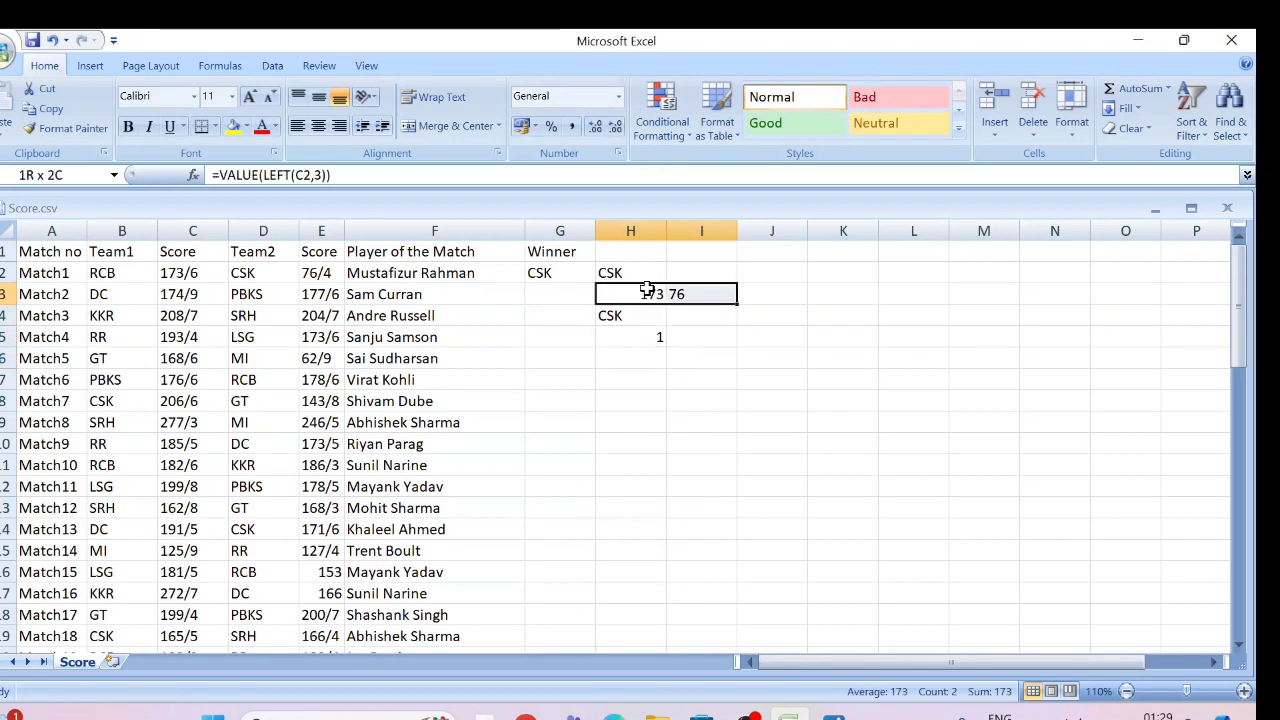
{"action": "key", "text": "shift+Down"}
{"action": "key", "text": "shift+Down"}
{"action": "key", "text": "shift+Down"}
{"action": "key", "text": "Delete"}
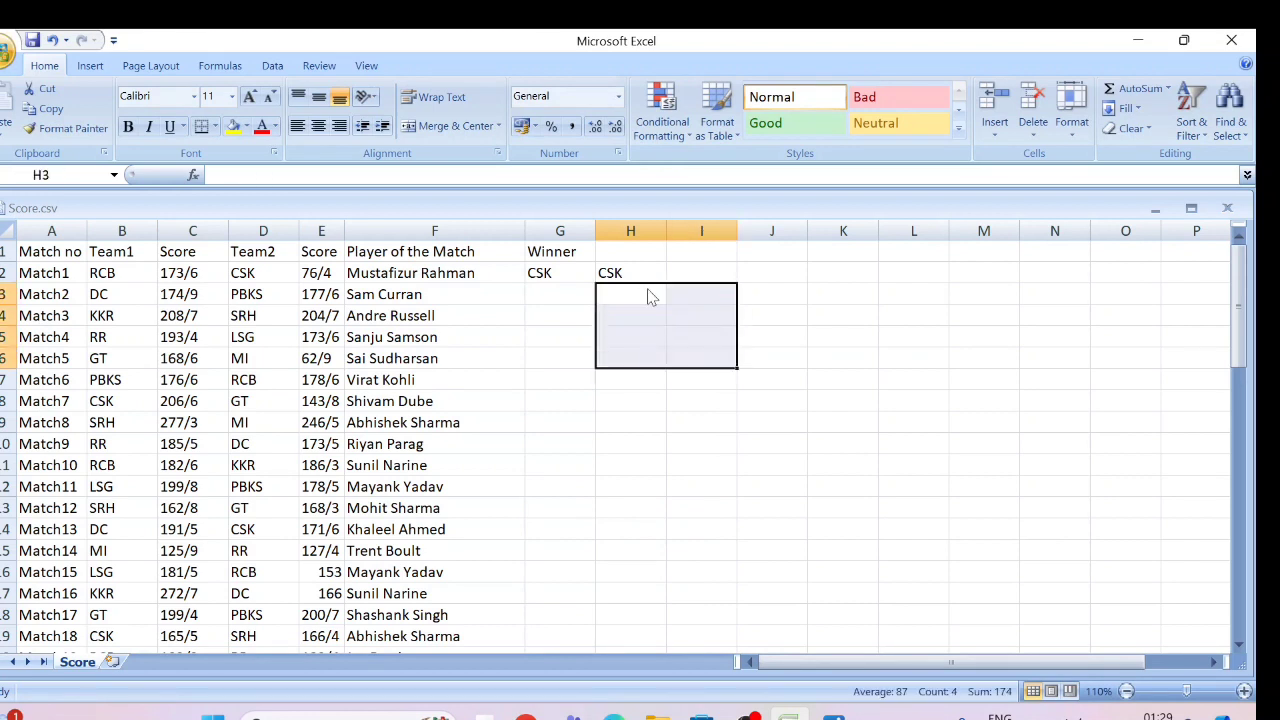
- In the H2 winner formula, wrap the second LEFT expression in VALUE so it reads VALUE(LEFT(E2,FIND("/",E2,1)-1))
{"action": "key", "text": "Up"}
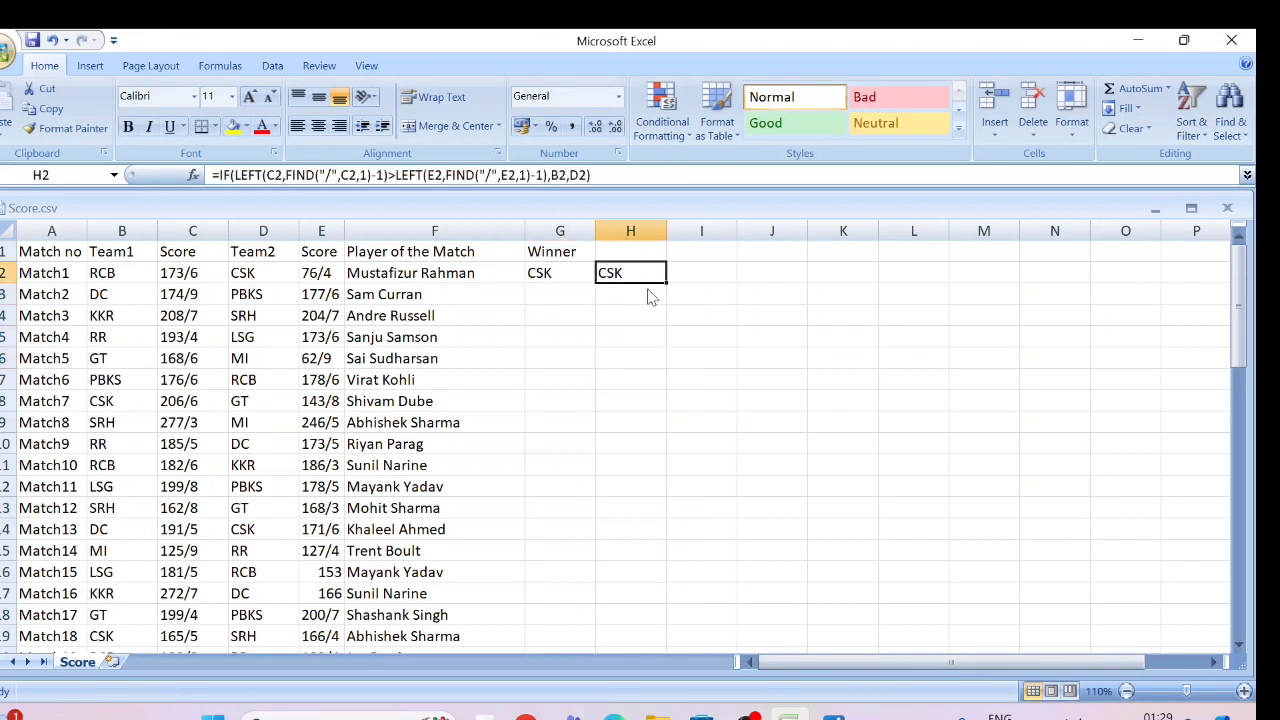
{"action": "key", "text": "F2"}
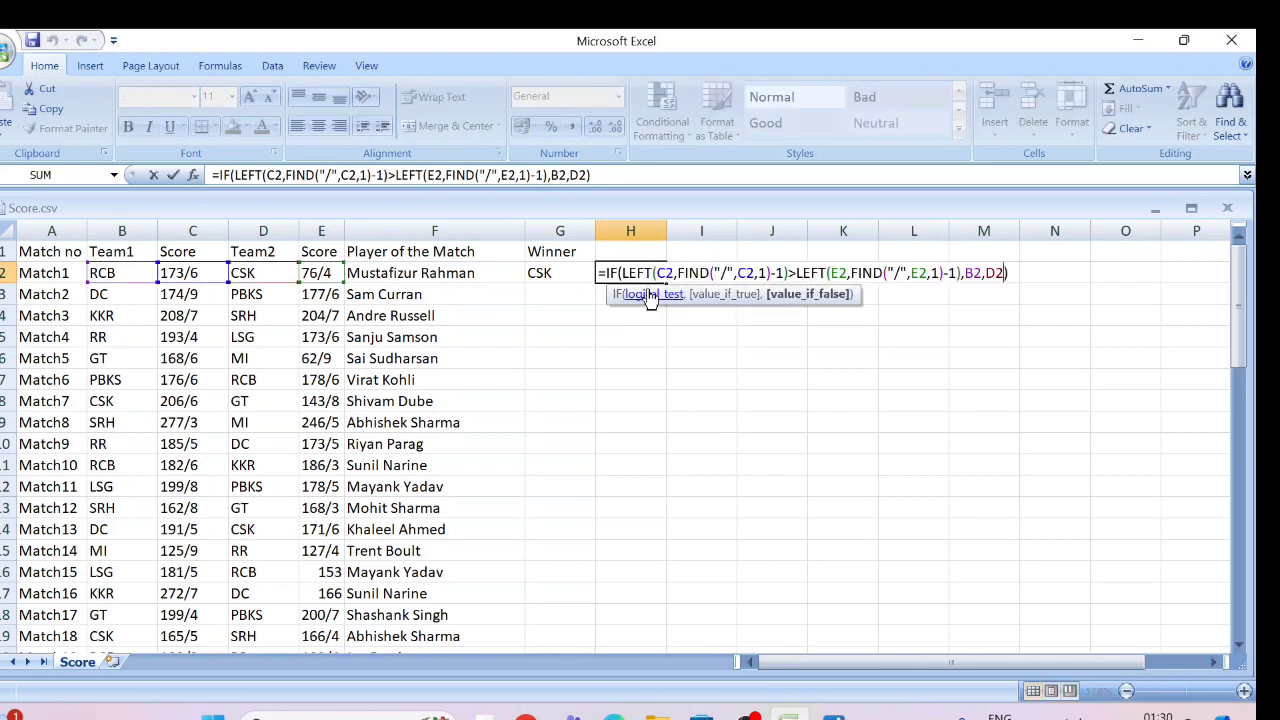
{"action": "key", "text": "Left"}
{"action": "key", "text": "Left"}
{"action": "key", "text": "Left"}
{"action": "key", "text": "Left"}
{"action": "key", "text": "Left"}
{"action": "key", "text": "Left"}
{"action": "key", "text": "Left"}
{"action": "key", "text": "Left"}
{"action": "key", "text": "Left"}
{"action": "key", "text": "Left"}
{"action": "key", "text": "Left"}
{"action": "key", "text": "Left"}
{"action": "key", "text": "Left"}
{"action": "key", "text": "Left"}
{"action": "key", "text": "Left"}
{"action": "key", "text": "Left"}
{"action": "key", "text": "Left"}
{"action": "key", "text": "Left"}
{"action": "key", "text": "Left"}
{"action": "key", "text": "Left"}
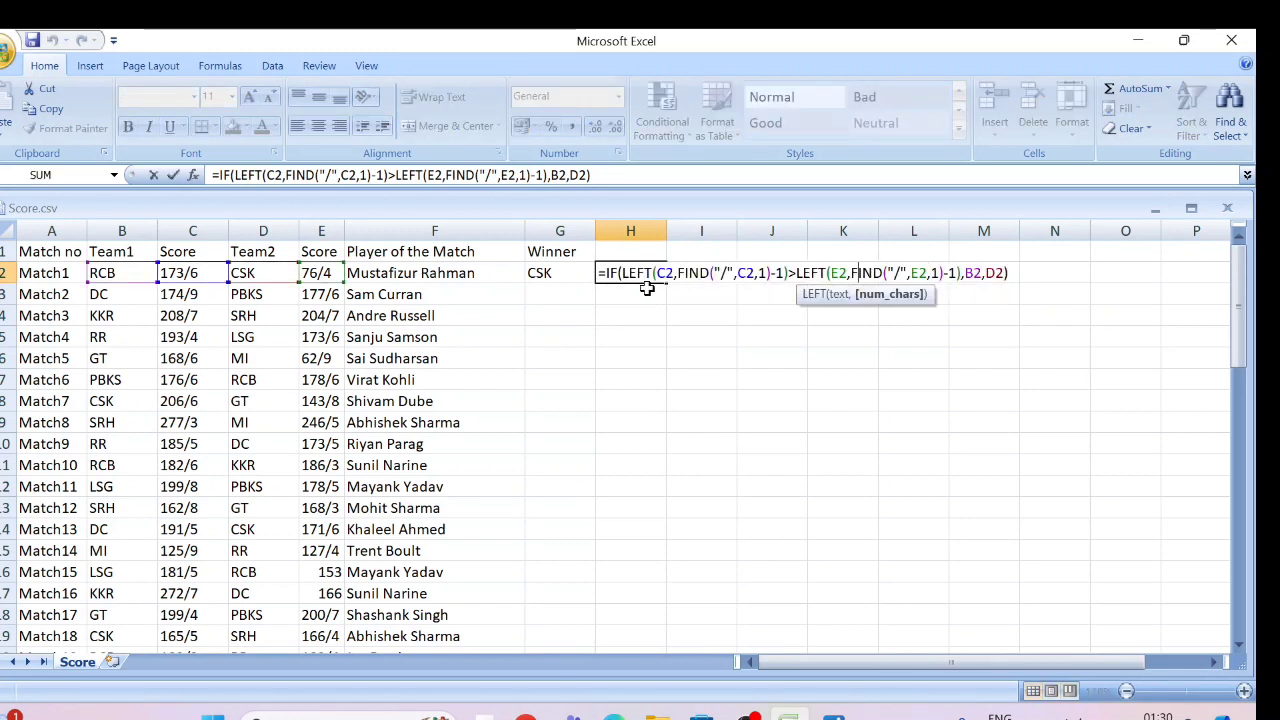
{"action": "type", "text": "val"}
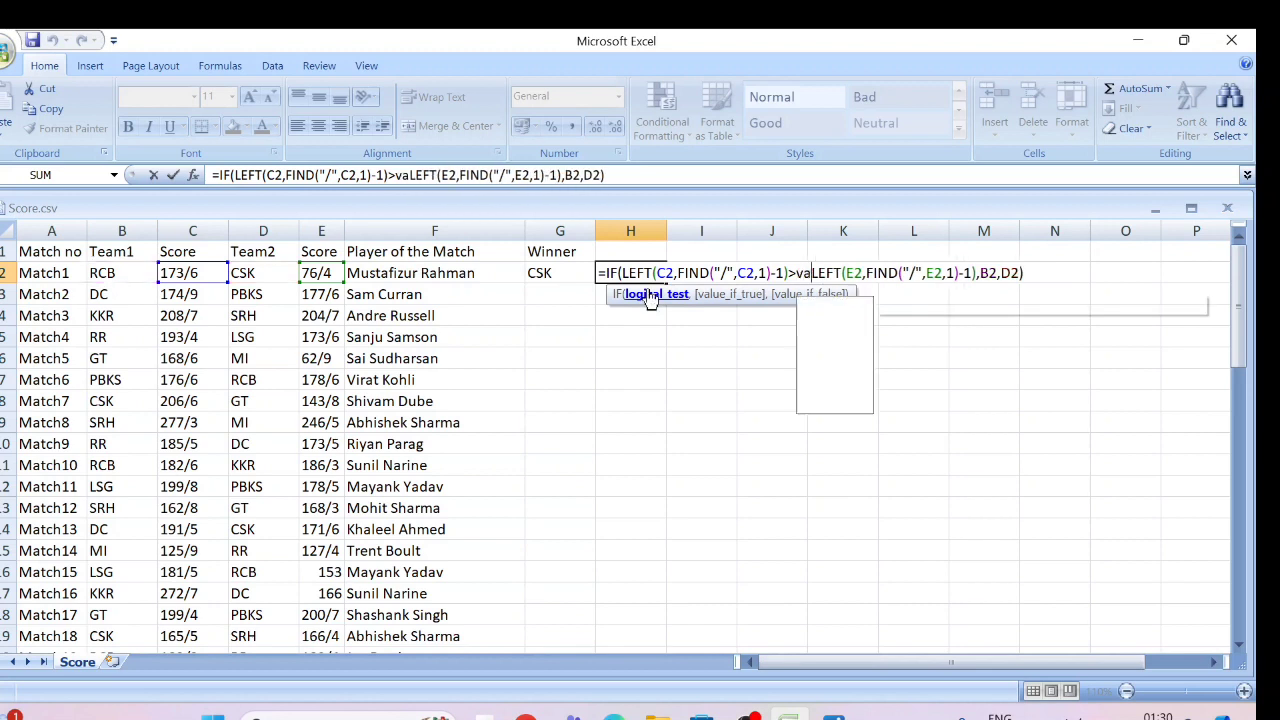
{"action": "key", "text": "Tab"}
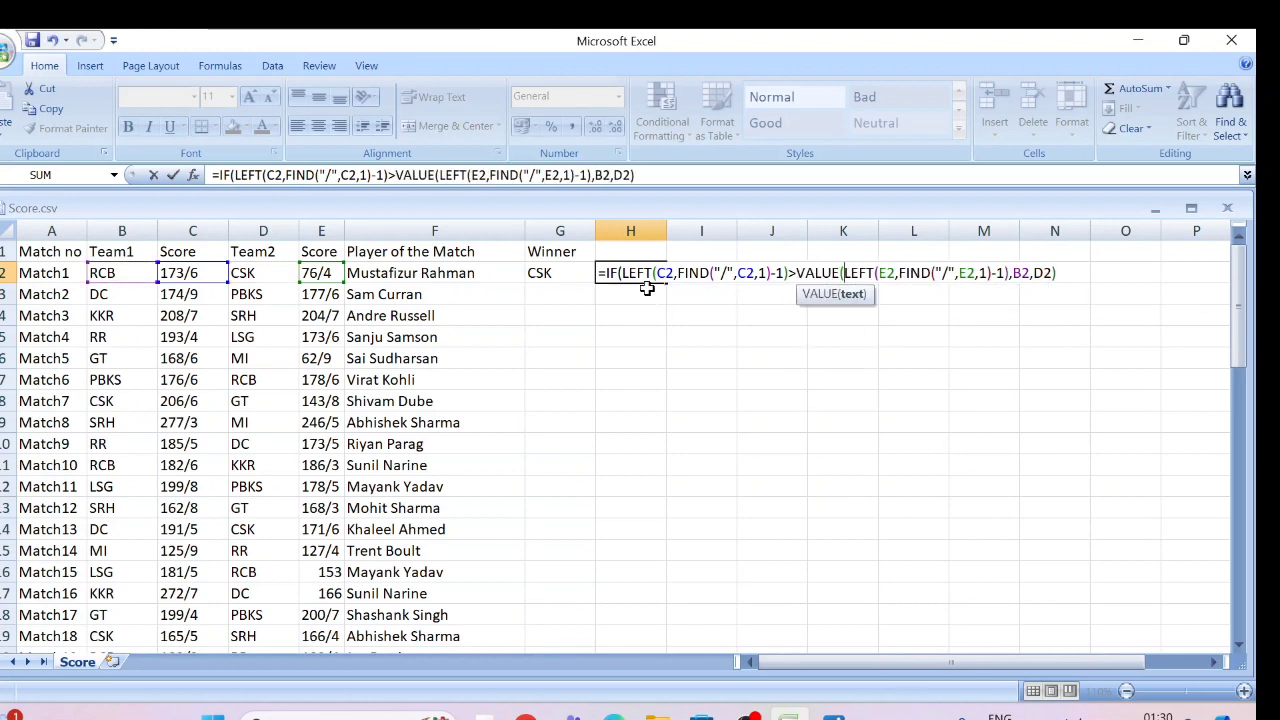
{"action": "key", "text": "Right"}
{"action": "key", "text": "Right"}
{"action": "key", "text": "Right"}
{"action": "key", "text": "Right"}
{"action": "key", "text": "Right"}
{"action": "key", "text": "Right"}
{"action": "key", "text": "Right"}
{"action": "key", "text": "Right"}
{"action": "key", "text": "Right"}
{"action": "key", "text": "Right"}
{"action": "key", "text": "Right"}
{"action": "key", "text": "Right"}
{"action": "key", "text": "Right"}
{"action": "key", "text": "Right"}
{"action": "key", "text": "Right"}
{"action": "key", "text": "Right"}
{"action": "key", "text": "Right"}
{"action": "key", "text": "Right"}
{"action": "key", "text": "Right"}
{"action": "key", "text": "Right"}
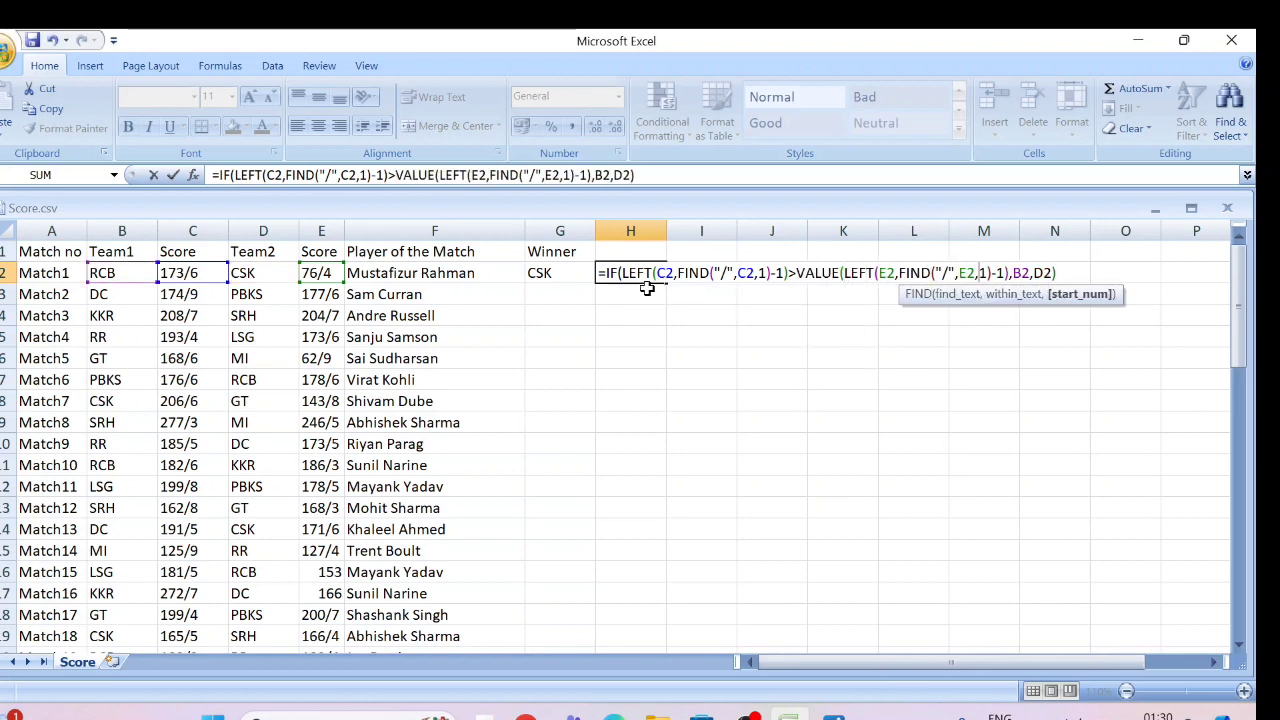
{"action": "key", "text": "Right"}
{"action": "key", "text": "Right"}
{"action": "key", "text": "Right"}
{"action": "key", "text": "Right"}
{"action": "key", "text": "Right"}
{"action": "type", "text": ")"}
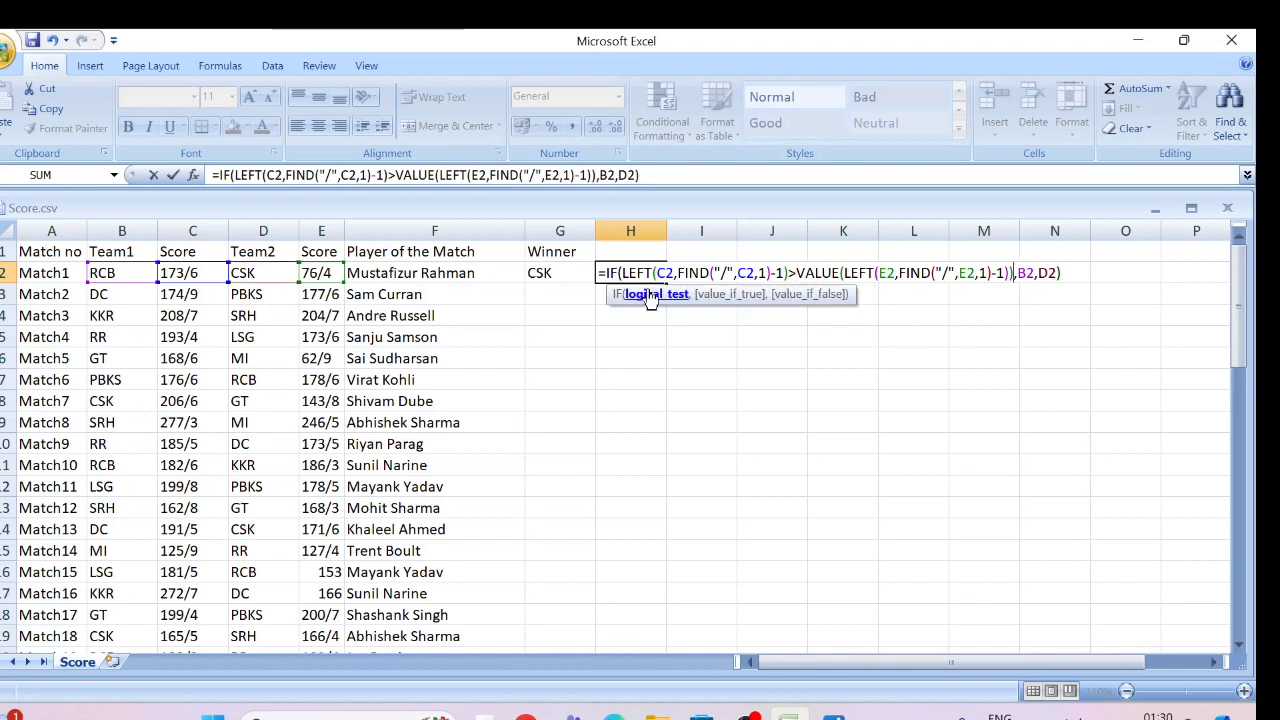
- Wrap the first LEFT expression of the H2 formula as VALUE(LEFT(C2,FIND("/",C2,1)-1)) and commit the formula
{"action": "key", "text": "Left"}
{"action": "key", "text": "Left"}
{"action": "key", "text": "Left"}
{"action": "key", "text": "Left"}
{"action": "key", "text": "Left"}
{"action": "key", "text": "Left"}
{"action": "key", "text": "Left"}
{"action": "key", "text": "Left"}
{"action": "key", "text": "Left"}
{"action": "key", "text": "Left"}
{"action": "key", "text": "Left"}
{"action": "key", "text": "Left"}
{"action": "key", "text": "Left"}
{"action": "key", "text": "Left"}
{"action": "key", "text": "Left"}
{"action": "key", "text": "Left"}
{"action": "key", "text": "Left"}
{"action": "key", "text": "Left"}
{"action": "key", "text": "Left"}
{"action": "key", "text": "Left"}
{"action": "key", "text": "Left"}
{"action": "type", "text": ")"}
{"action": "key", "text": "Right"}
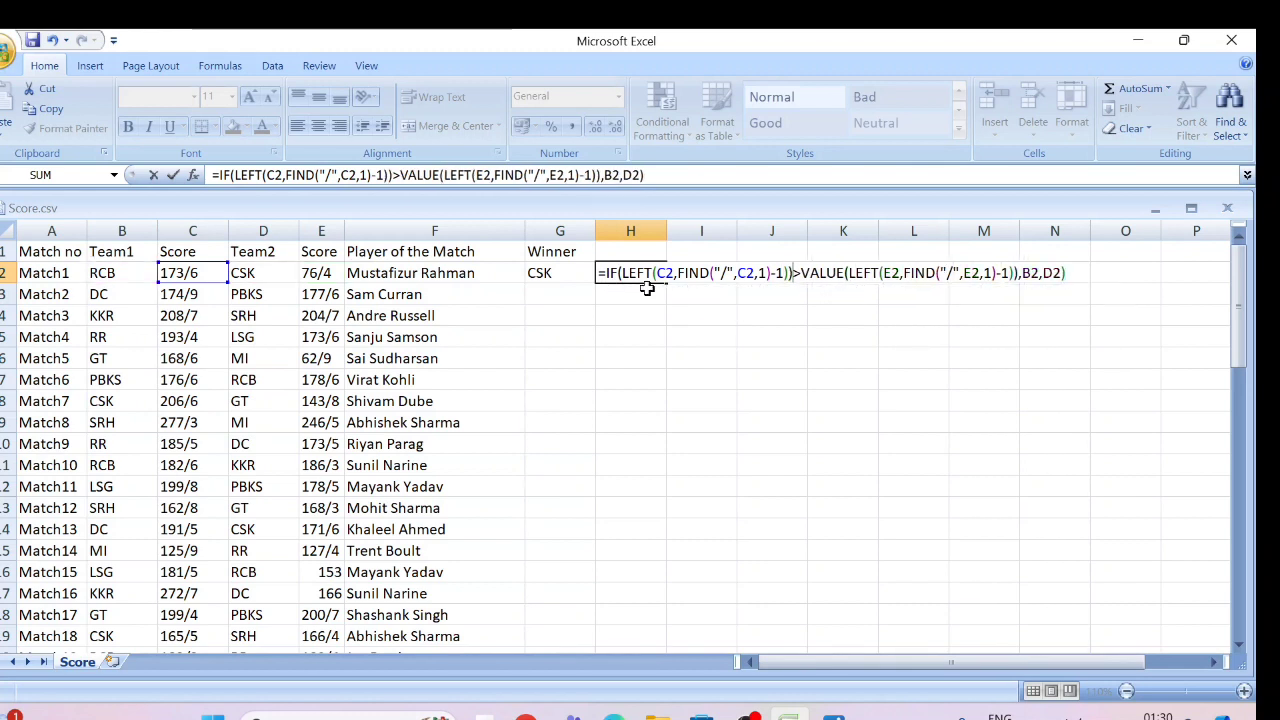
{"action": "key", "text": "Left"}
{"action": "key", "text": "Left"}
{"action": "key", "text": "Left"}
{"action": "key", "text": "Left"}
{"action": "key", "text": "Left"}
{"action": "key", "text": "Left"}
{"action": "key", "text": "Left"}
{"action": "key", "text": "Left"}
{"action": "key", "text": "Left"}
{"action": "key", "text": "Left"}
{"action": "key", "text": "Left"}
{"action": "key", "text": "Left"}
{"action": "key", "text": "Left"}
{"action": "key", "text": "Left"}
{"action": "key", "text": "Left"}
{"action": "key", "text": "Left"}
{"action": "key", "text": "Left"}
{"action": "key", "text": "Left"}
{"action": "key", "text": "Left"}
{"action": "key", "text": "Left"}
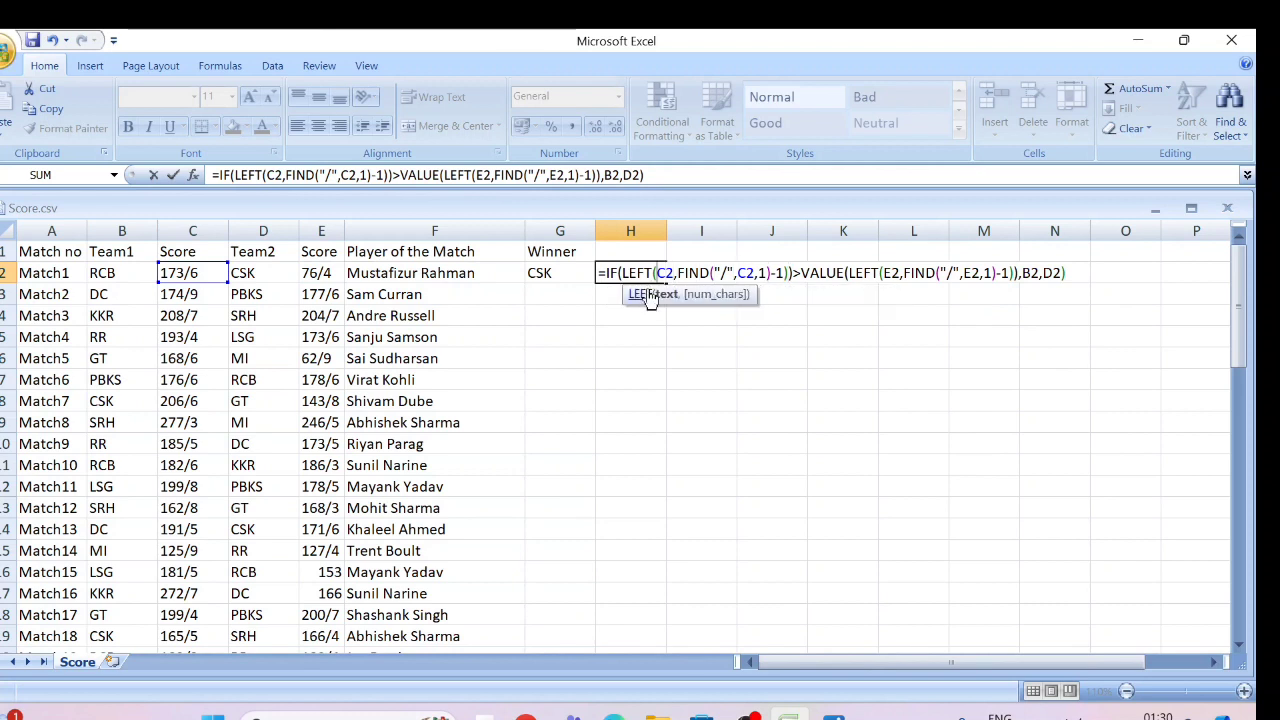
{"action": "key", "text": "Left"}
{"action": "key", "text": "Left"}
{"action": "key", "text": "Left"}
{"action": "key", "text": "Left"}
{"action": "key", "text": "Left"}
{"action": "type", "text": "val"}
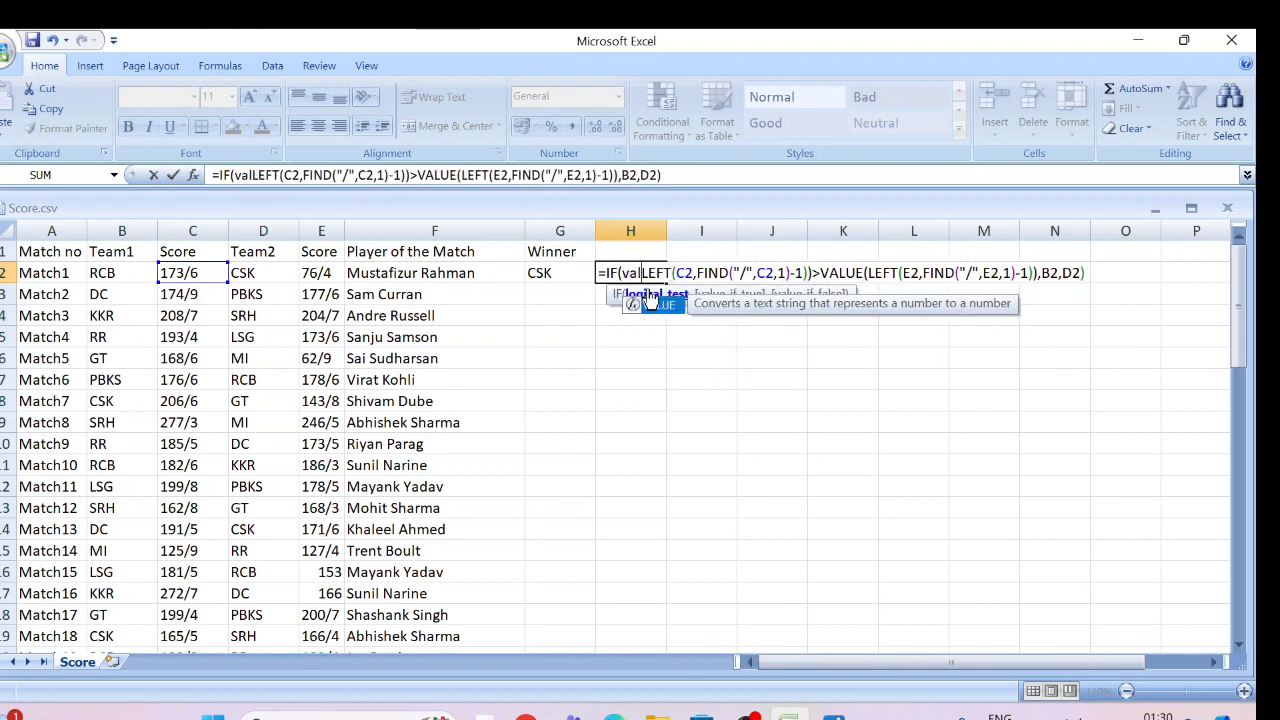
{"action": "key", "text": "Tab"}
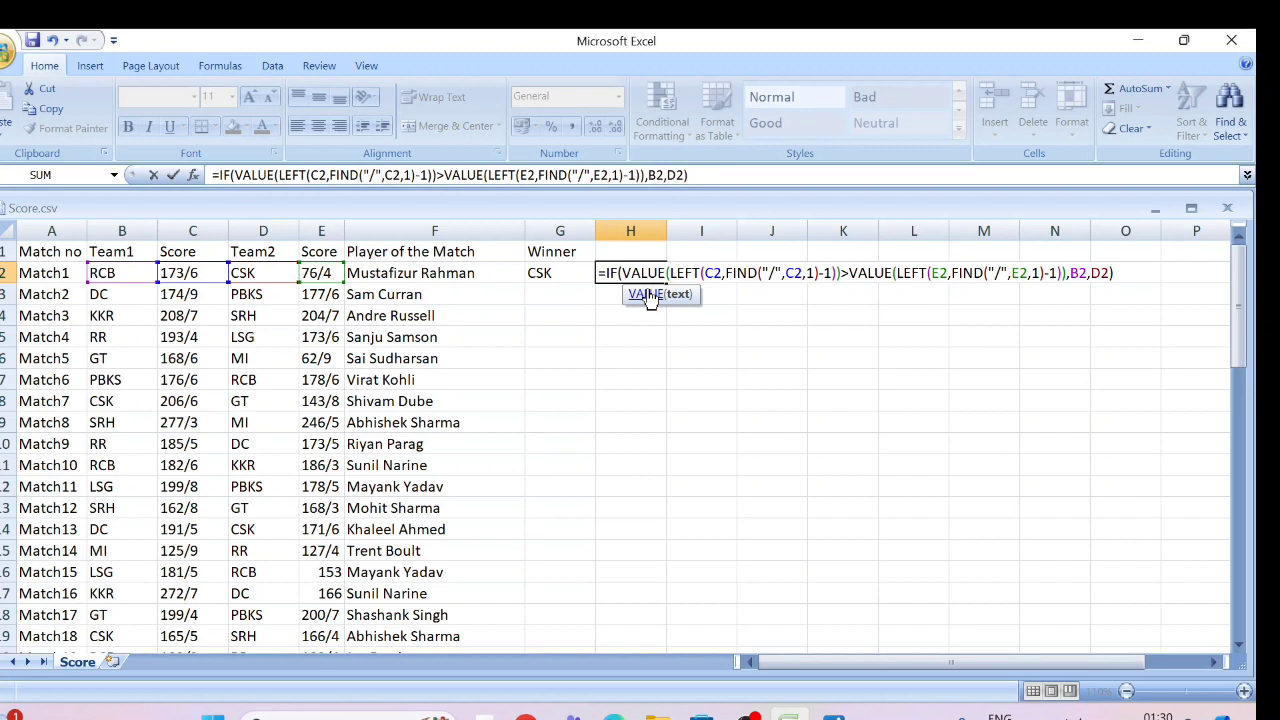
{"action": "key", "text": "Return"}
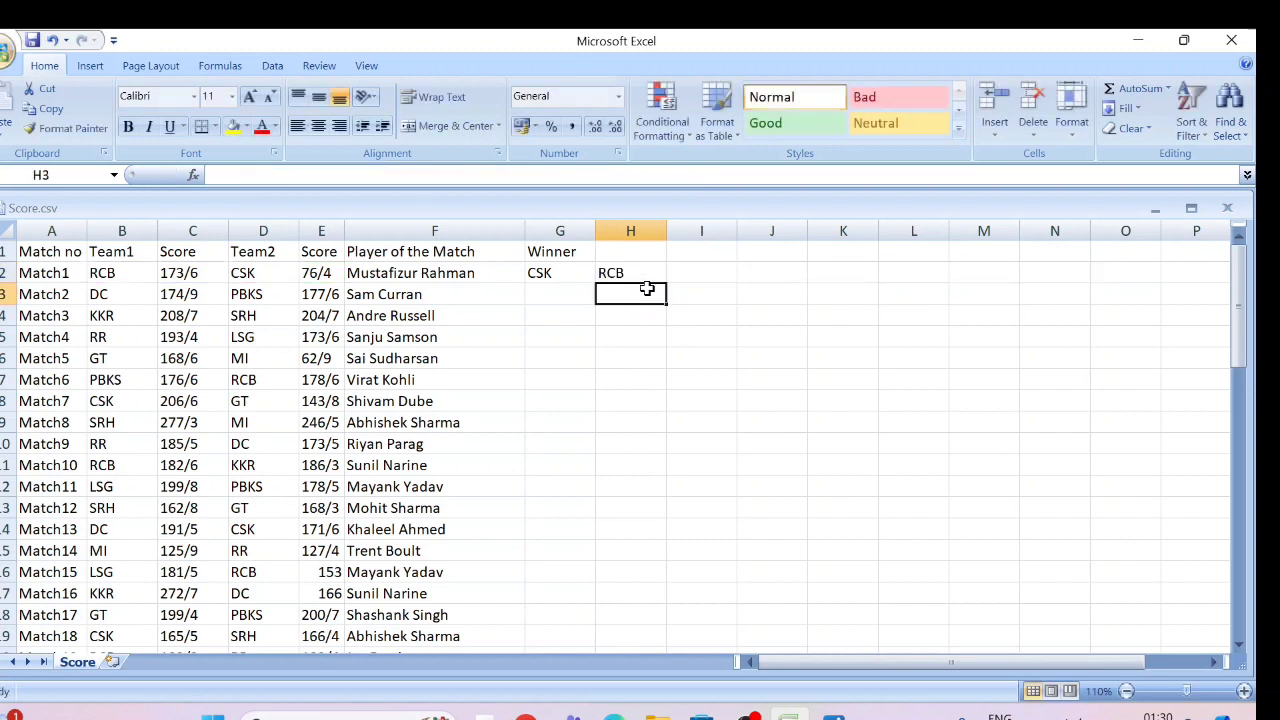
- Change the Team2 score of Match1 in E2 to 176/4 to test the winner formula
{"action": "key", "text": "Up"}
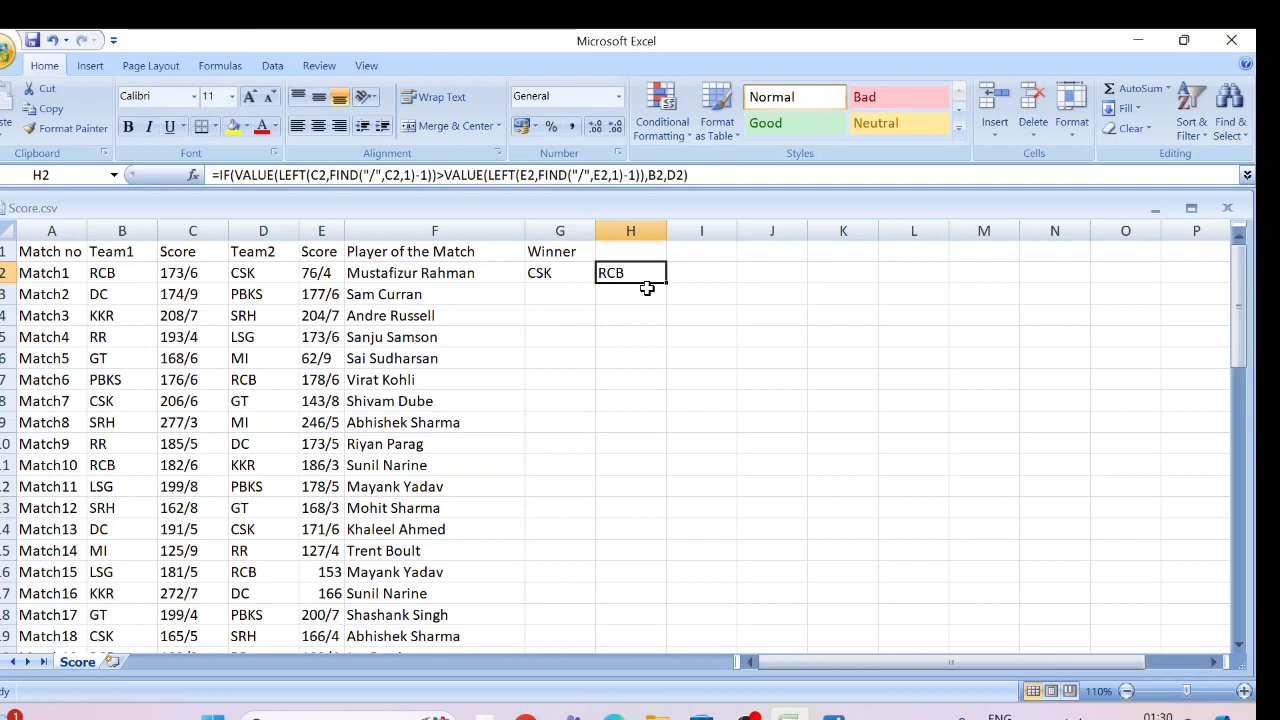
{"action": "key", "text": "Left"}
{"action": "key", "text": "Left"}
{"action": "key", "text": "Left"}
{"action": "key", "text": "Left"}
{"action": "key", "text": "Right"}
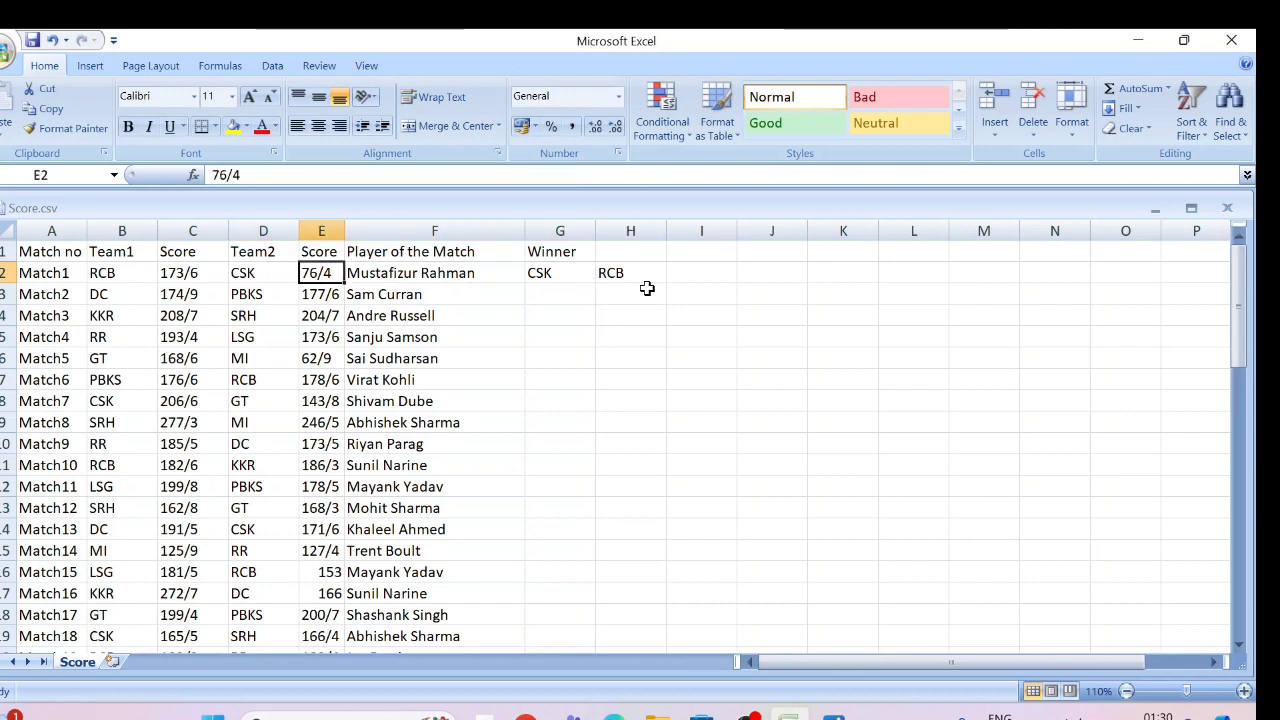
{"action": "key", "text": "F2"}
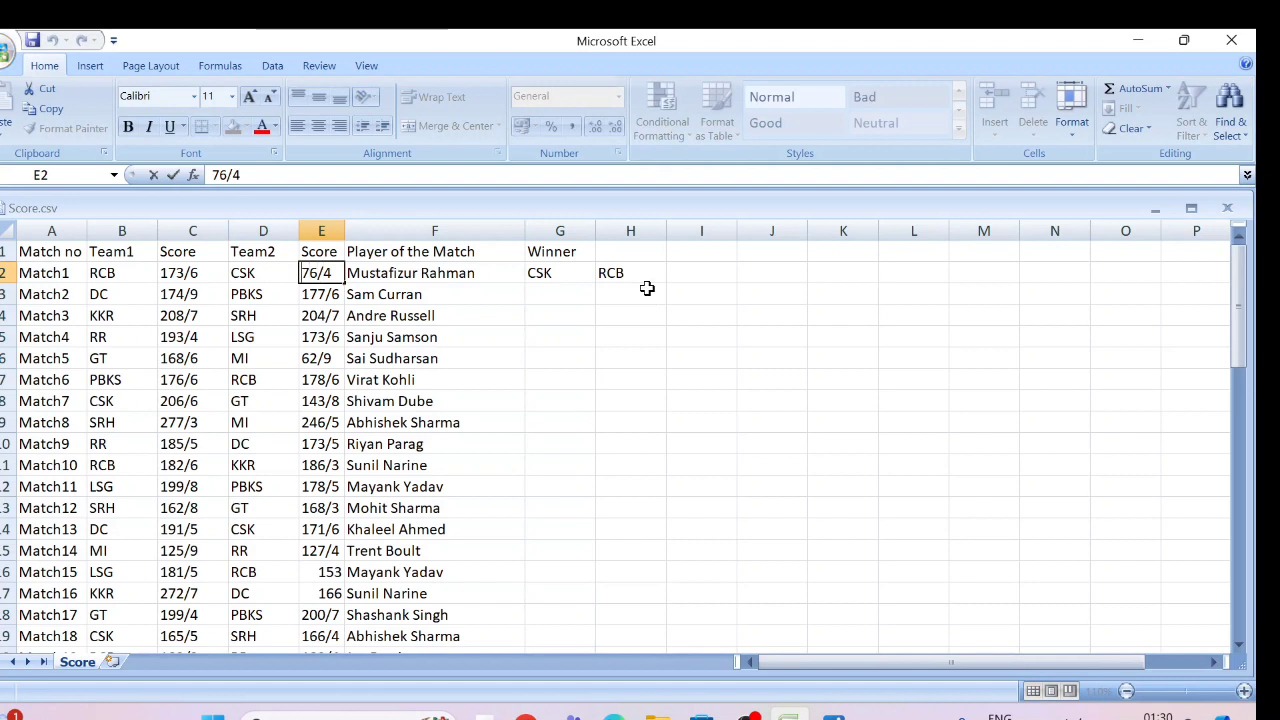
{"action": "type", "text": "1"}
{"action": "key", "text": "Return"}
{"action": "key", "text": "Up"}
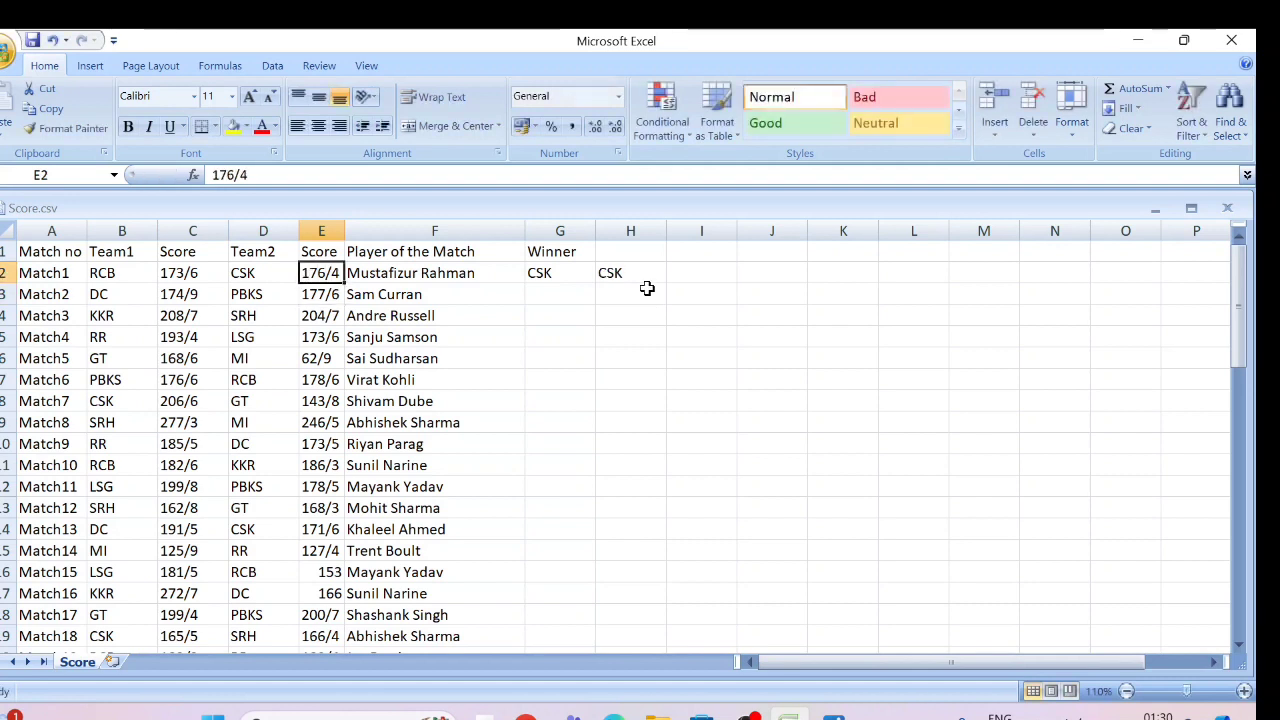
- Compare the two Match1 scores in row 2 with the winner returned by the formula in H2
{"action": "key", "text": "Left"}
{"action": "key", "text": "Left"}
{"action": "key", "text": "Left"}
{"action": "key", "text": "Right"}
{"action": "key", "text": "Right"}
{"action": "key", "text": "Right"}
{"action": "key", "text": "Right"}
{"action": "key", "text": "Right"}
{"action": "key", "text": "Right"}
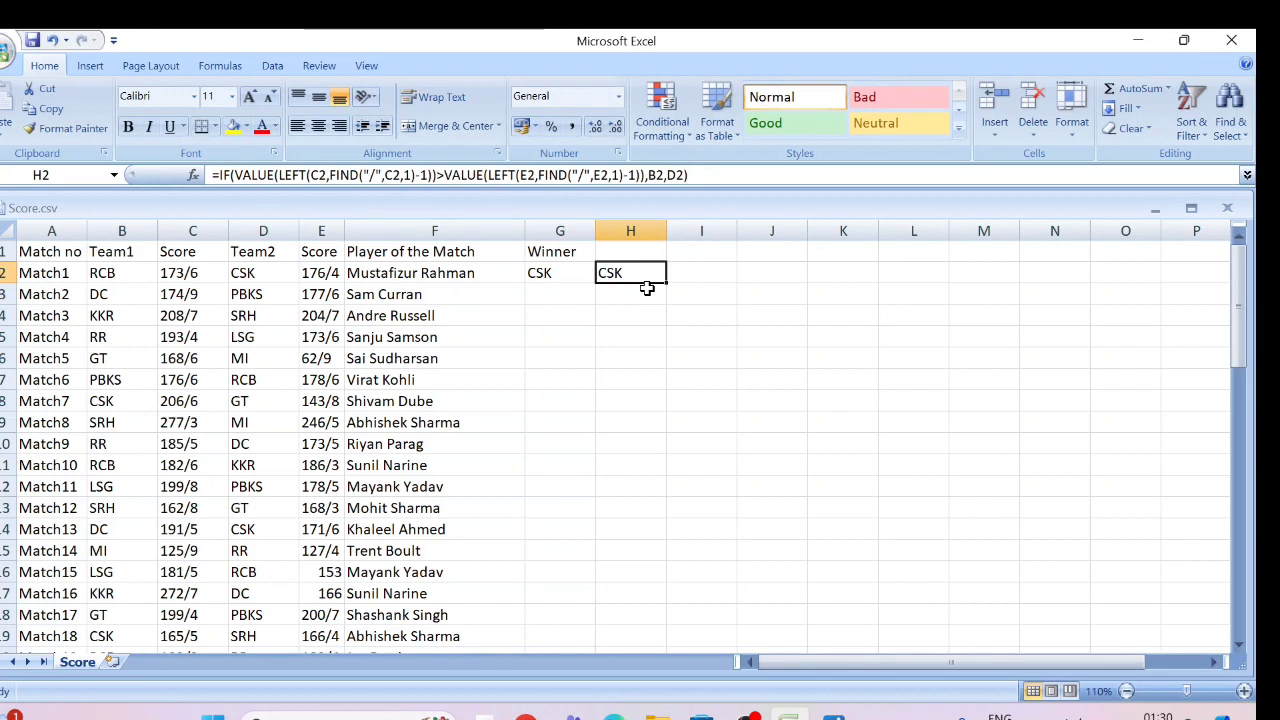
{"action": "key", "text": "Left"}
{"action": "key", "text": "Left"}
{"action": "key", "text": "Left"}
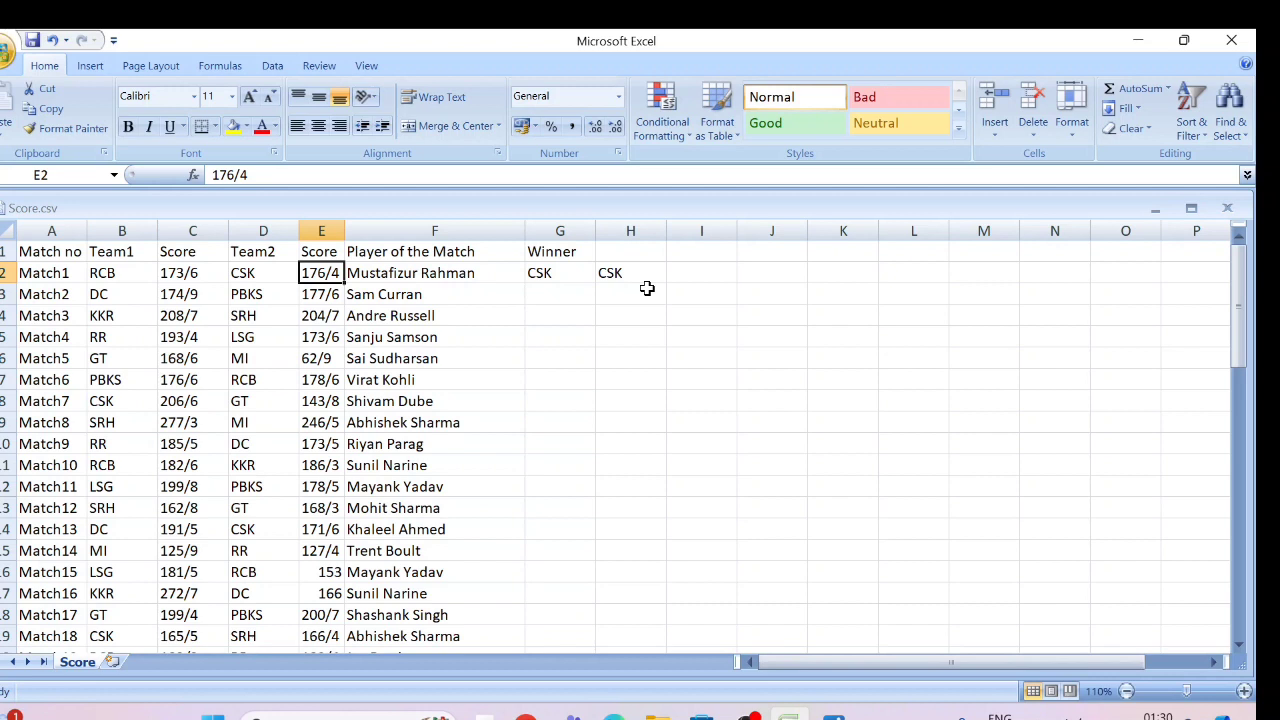
- Enter =LEFT(E2,3) in H4 to extract the first three characters of the Team2 score
{"action": "key", "text": "Right"}
{"action": "left_click", "coordinate": [647, 288]}
{"action": "key", "text": "Down"}
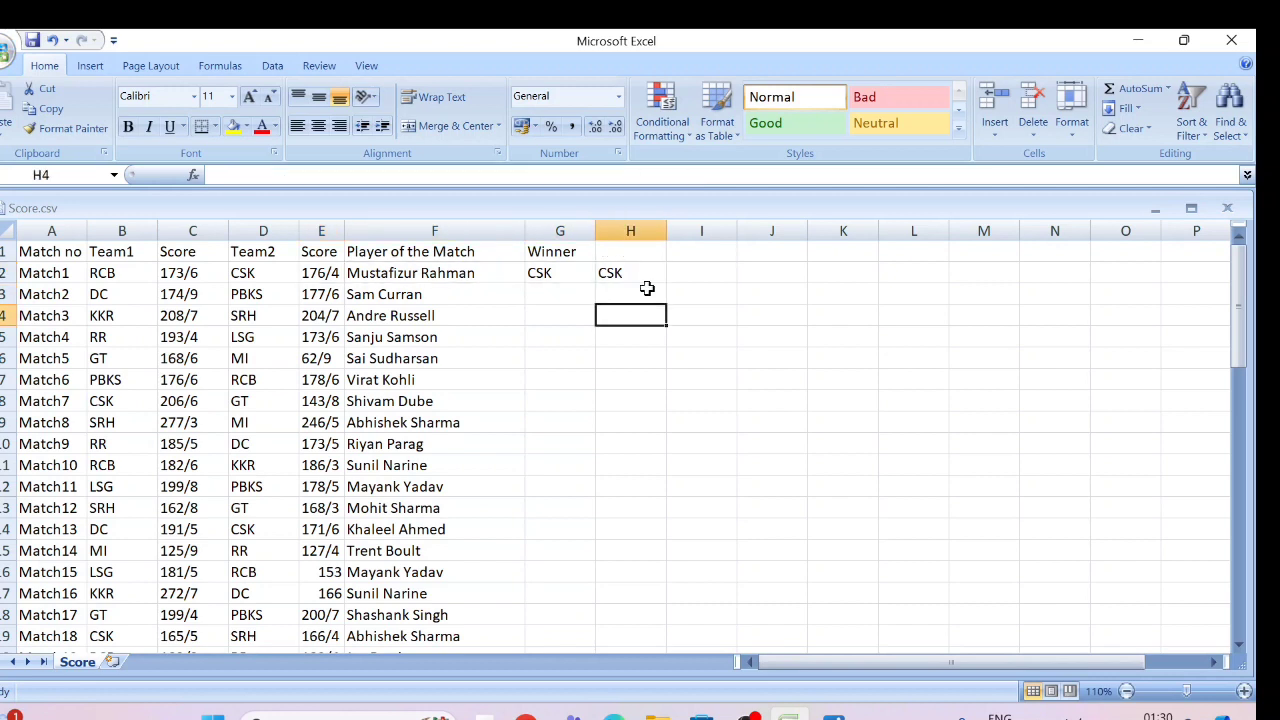
{"action": "type", "text": "=LEFT("}
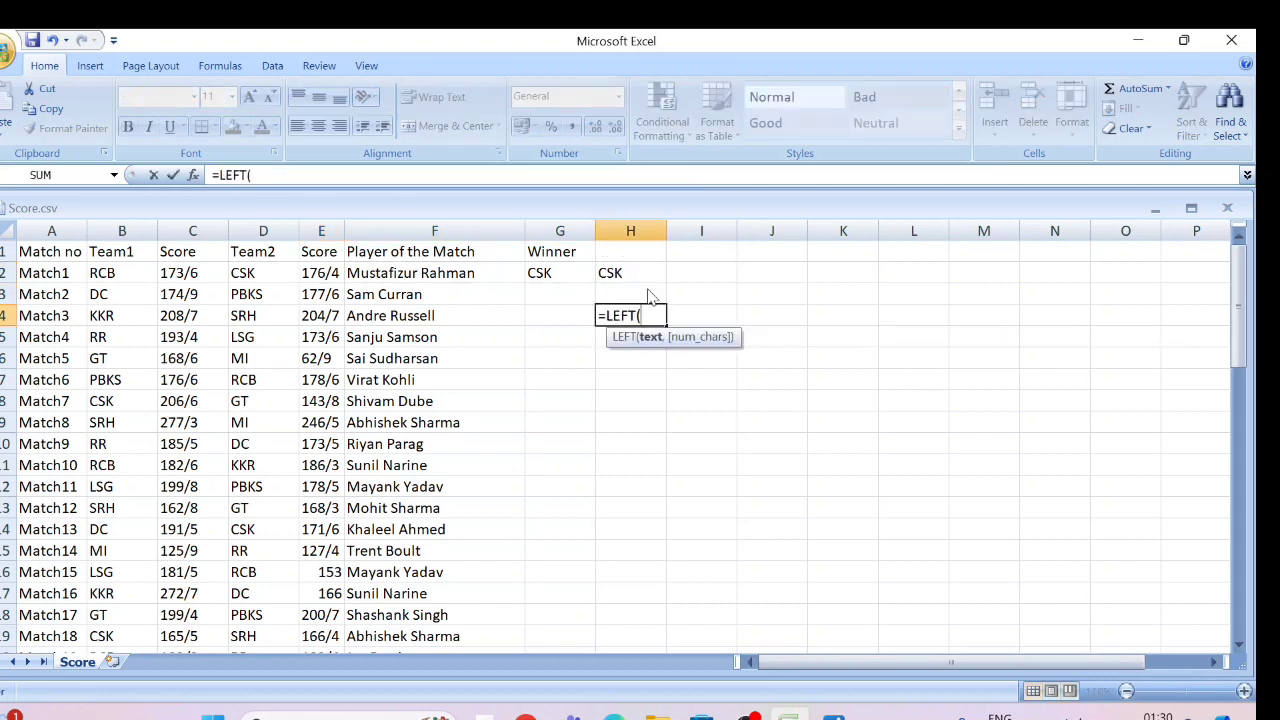
{"action": "left_click", "coordinate": [325, 274]}
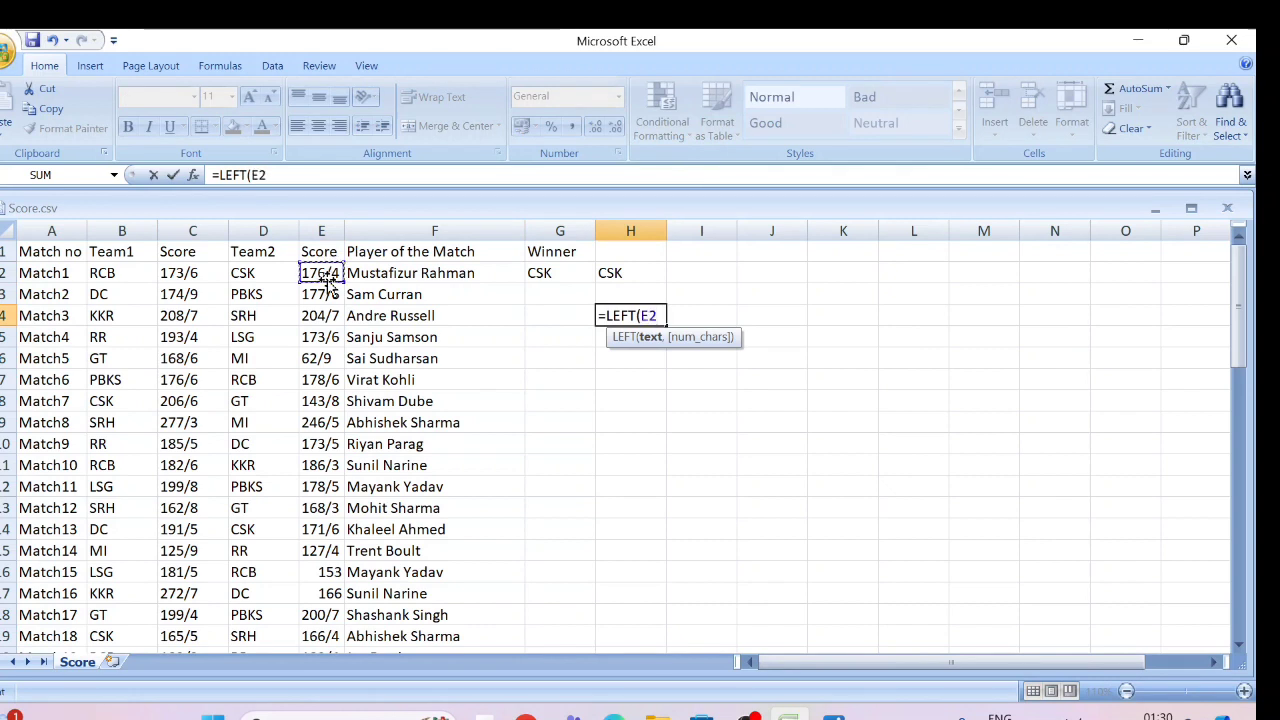
{"action": "type", "text": ",3"}
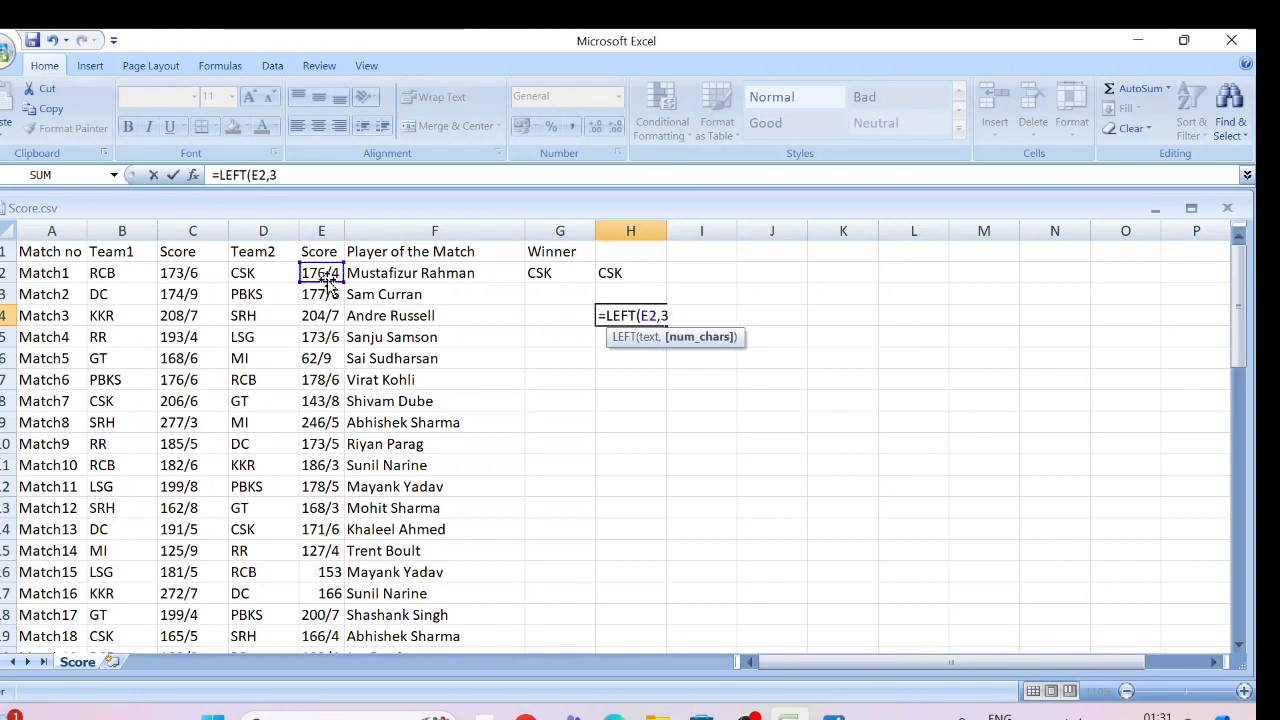
{"action": "type", "text": ")"}
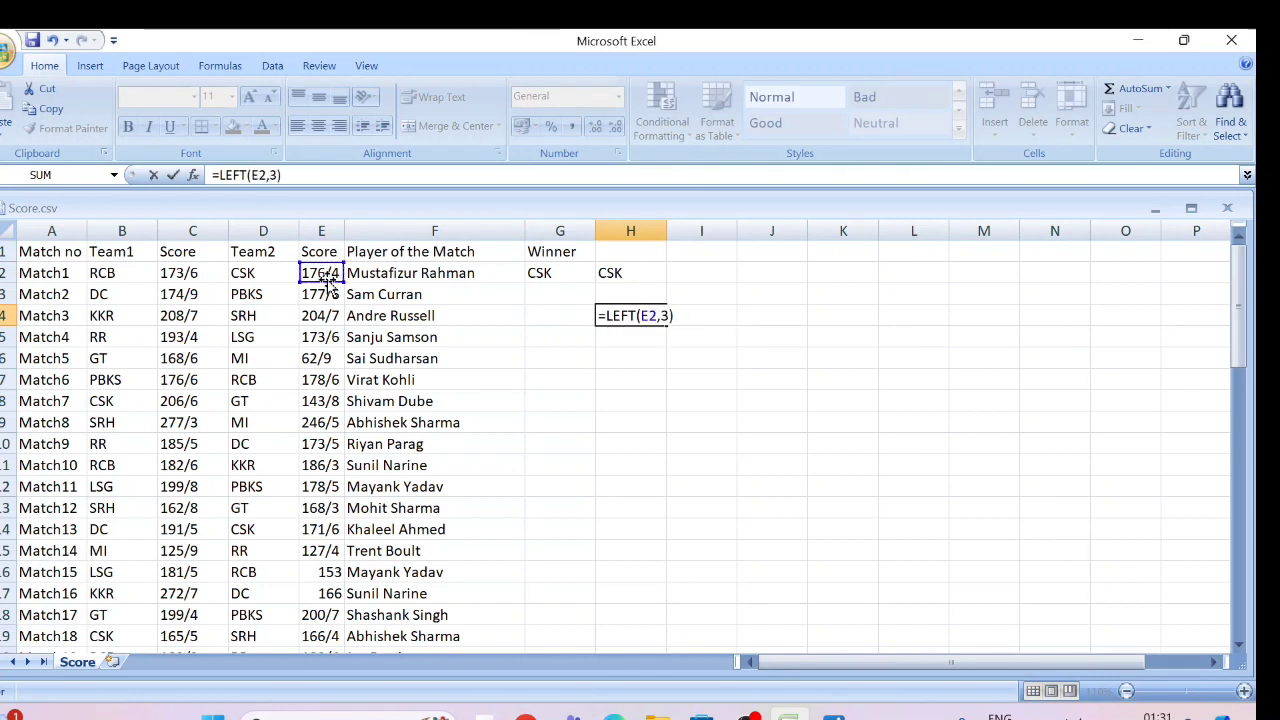
{"action": "key", "text": "Return"}
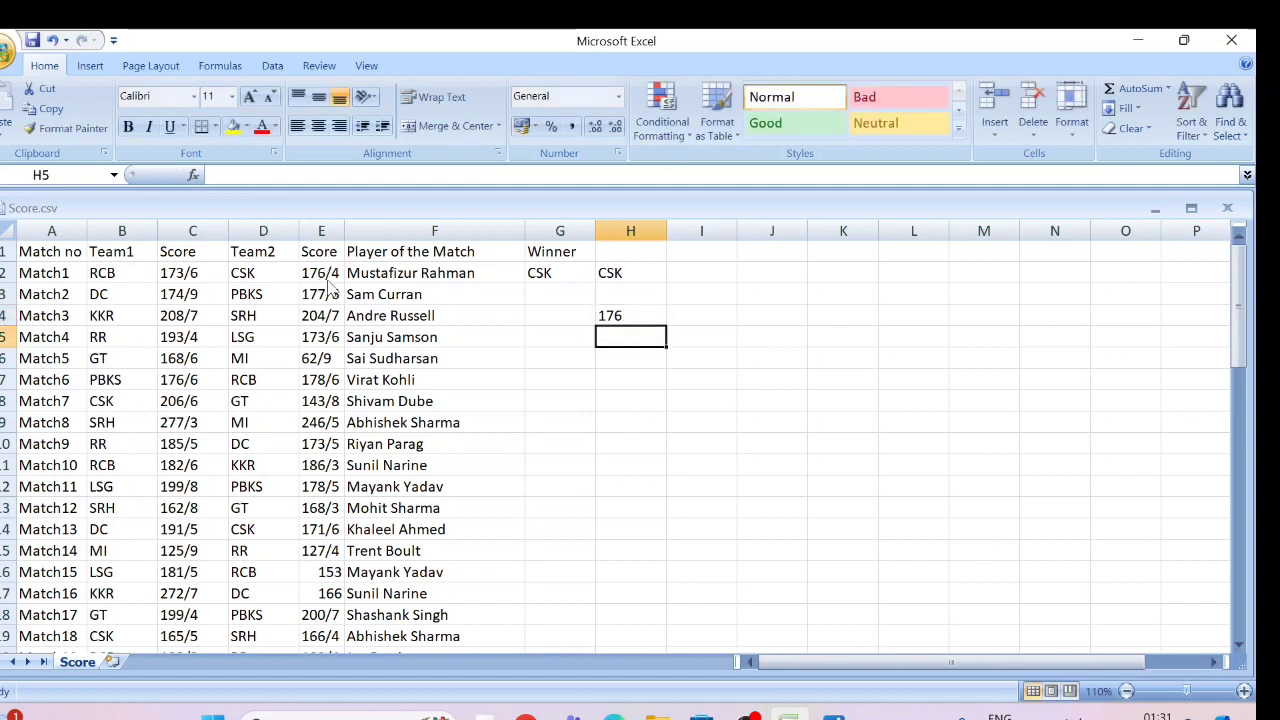
- Restore the Team2 score of Match1 in E2 to 76/4
{"action": "key", "text": "Up"}
{"action": "key", "text": "Up"}
{"action": "key", "text": "Left"}
{"action": "key", "text": "Left"}
{"action": "key", "text": "Left"}
{"action": "key", "text": "Left"}
{"action": "key", "text": "Up"}
{"action": "key", "text": "Right"}
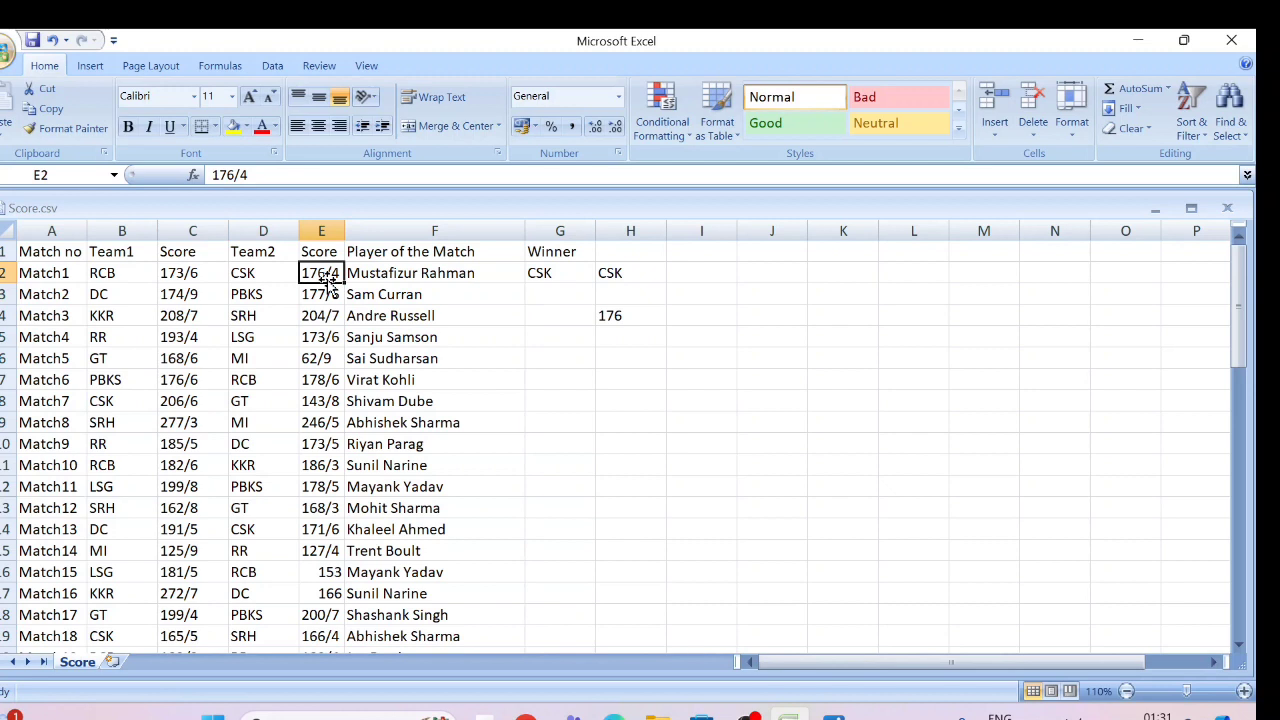
{"action": "double_click", "coordinate": [327, 276]}
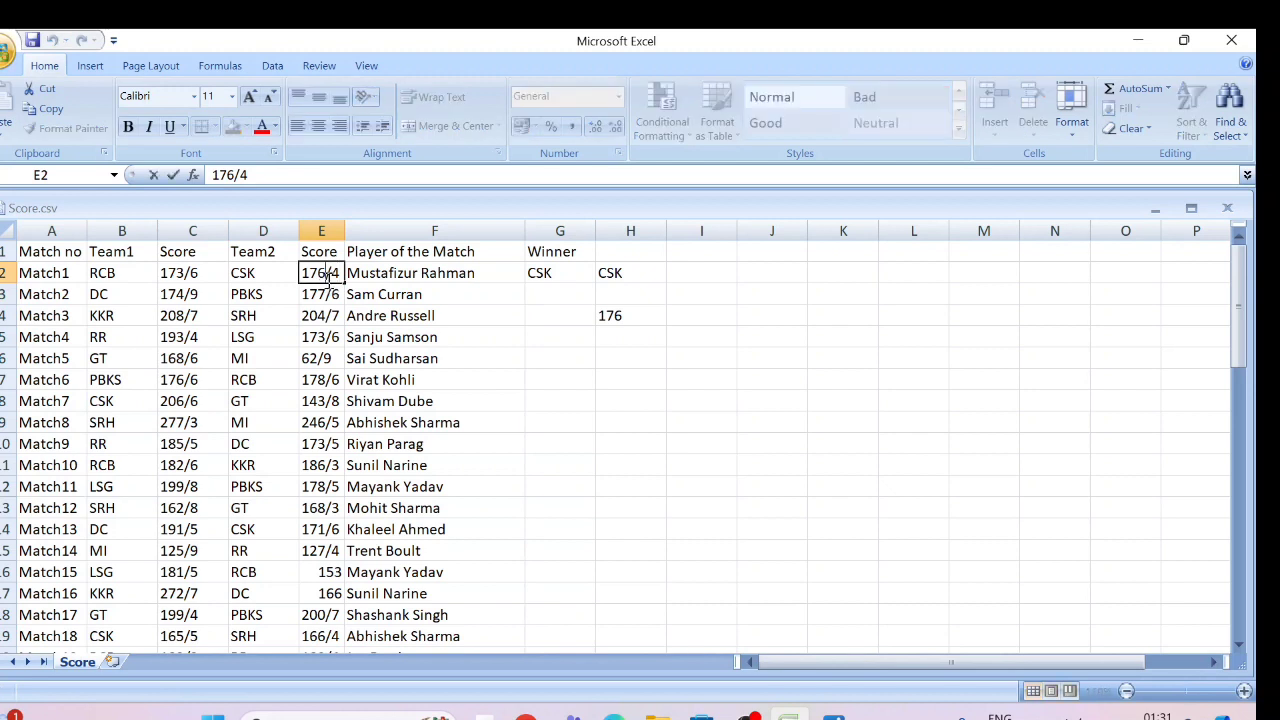
{"action": "key", "text": "BackSpace"}
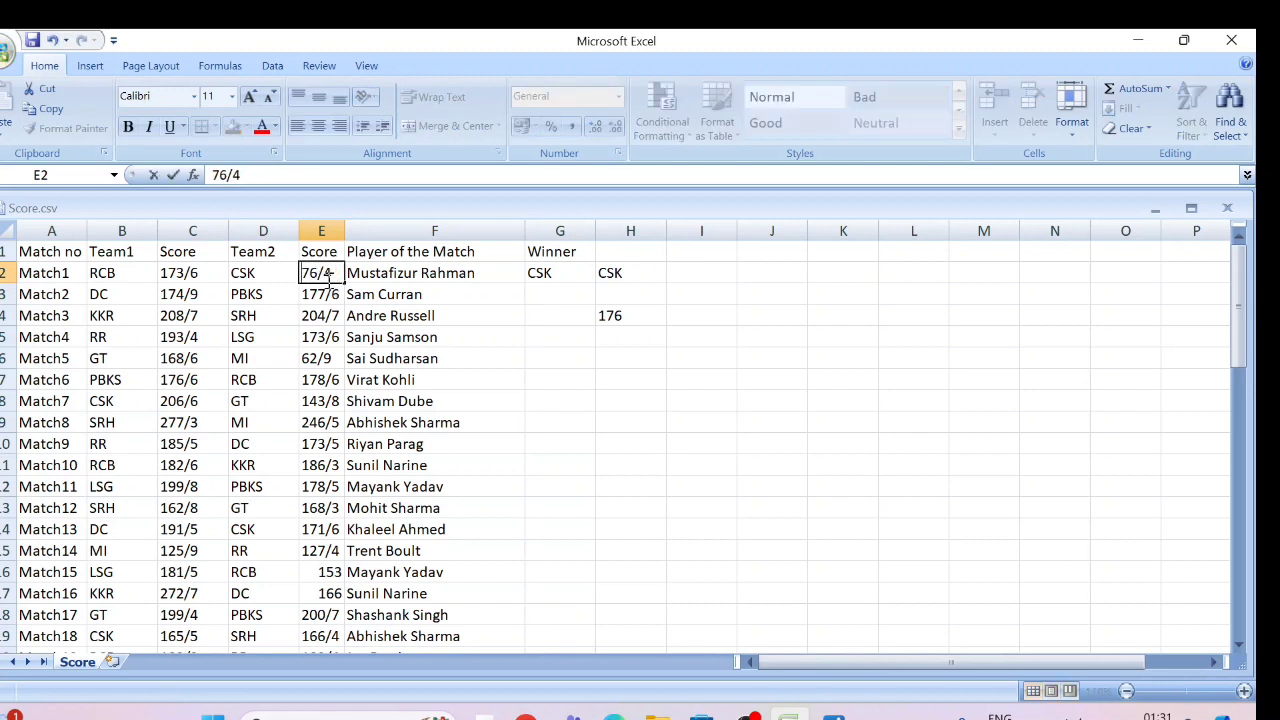
{"action": "key", "text": "Return"}
- Compare the LEFT extraction in H4 with the Match1 winner formula in H2, examining its VALUE function and the Team2 score
{"action": "key", "text": "Right"}
{"action": "key", "text": "Right"}
{"action": "key", "text": "Right"}
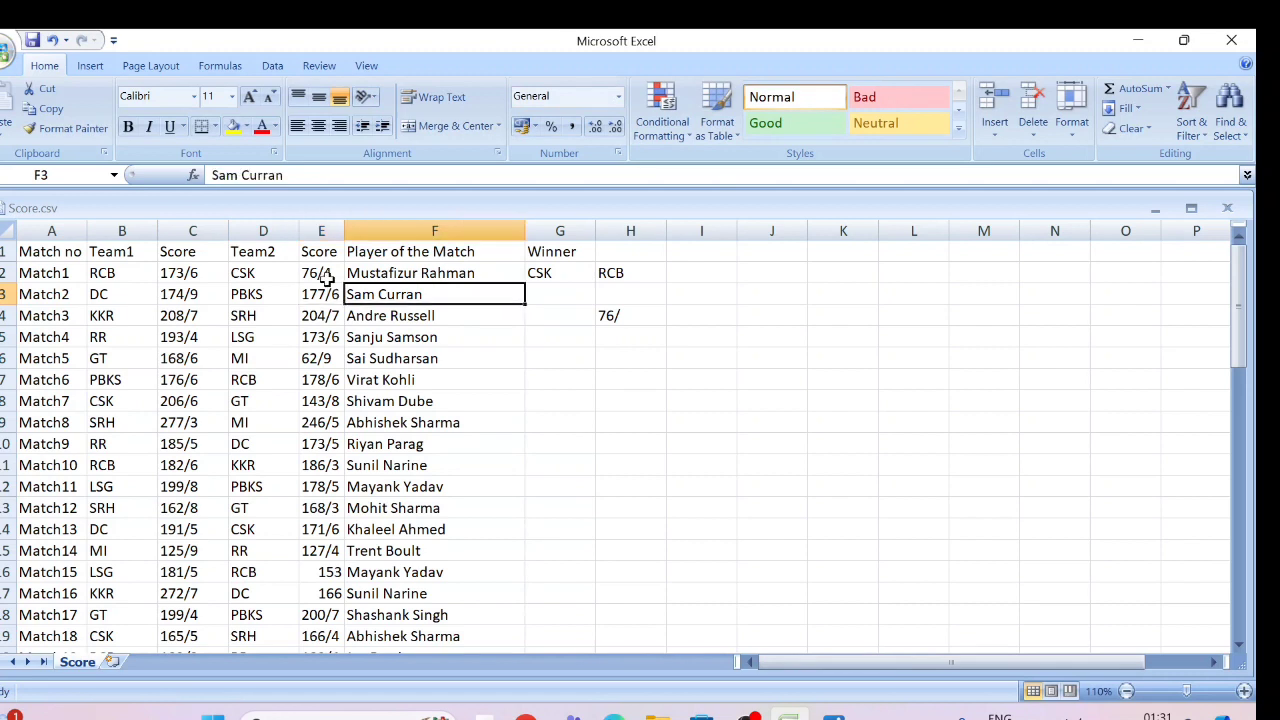
{"action": "key", "text": "Down"}
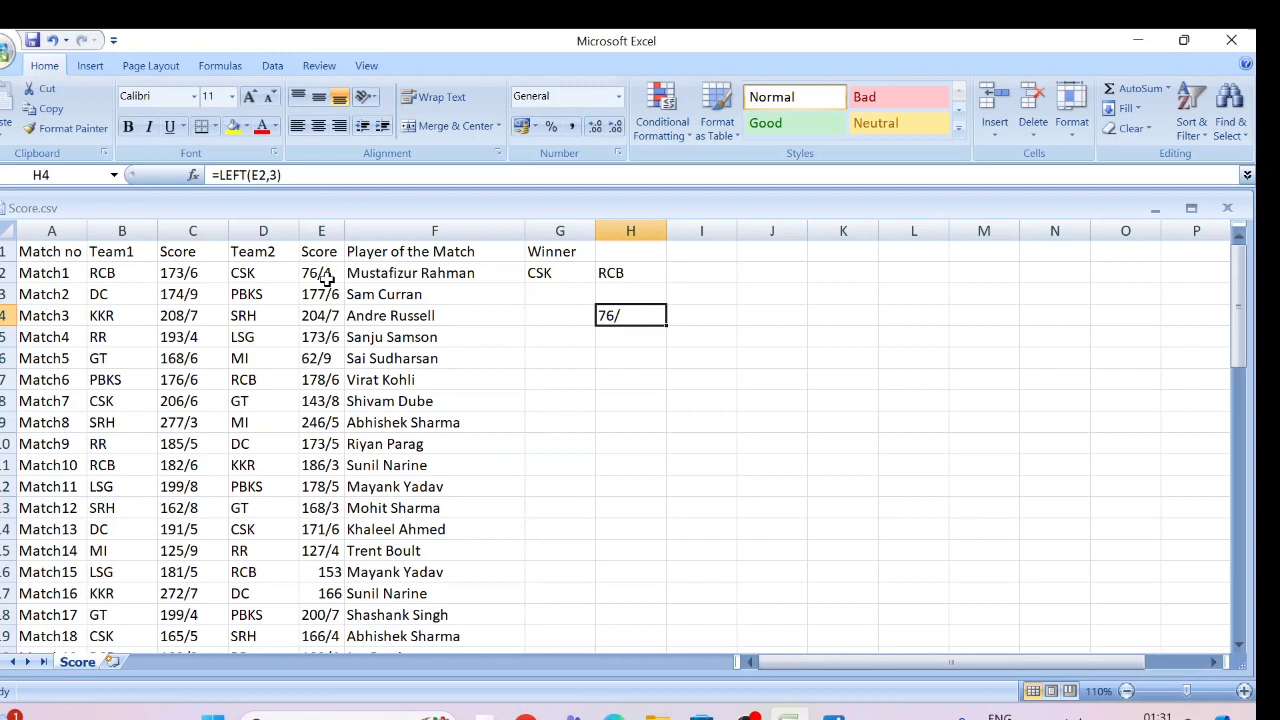
{"action": "key", "text": "Up"}
{"action": "key", "text": "Up"}
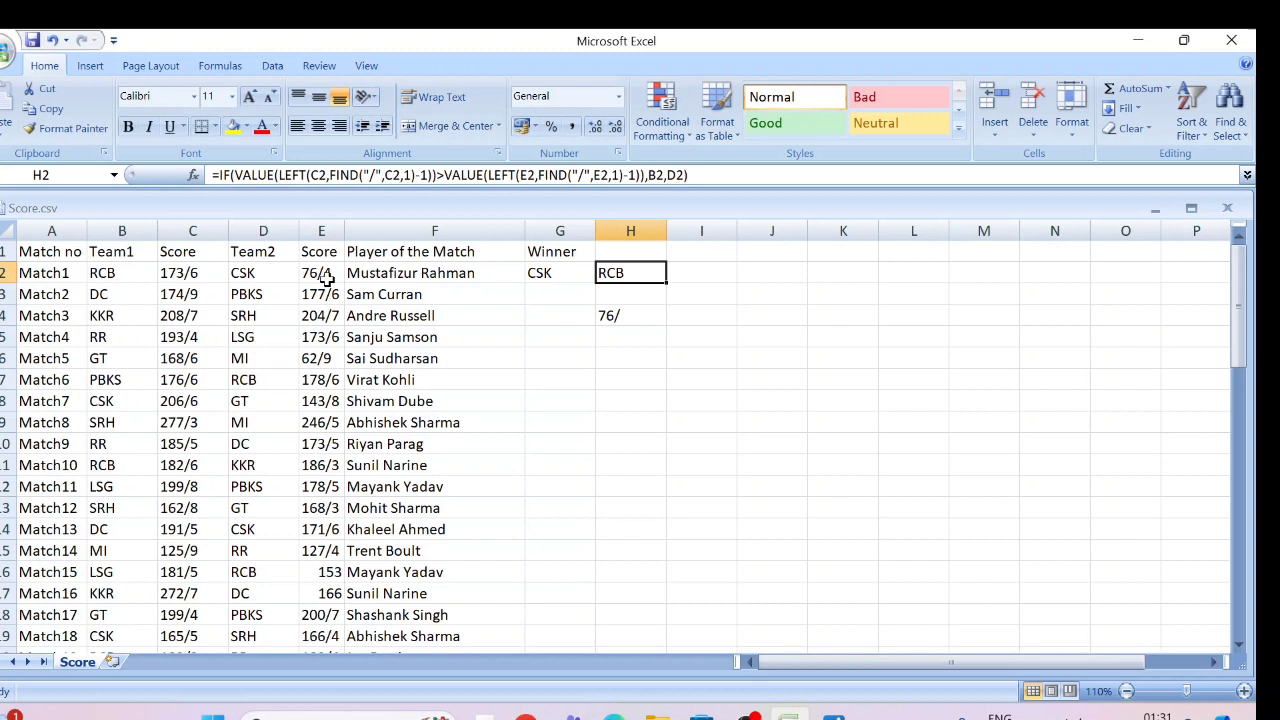
{"action": "key", "text": "Left"}
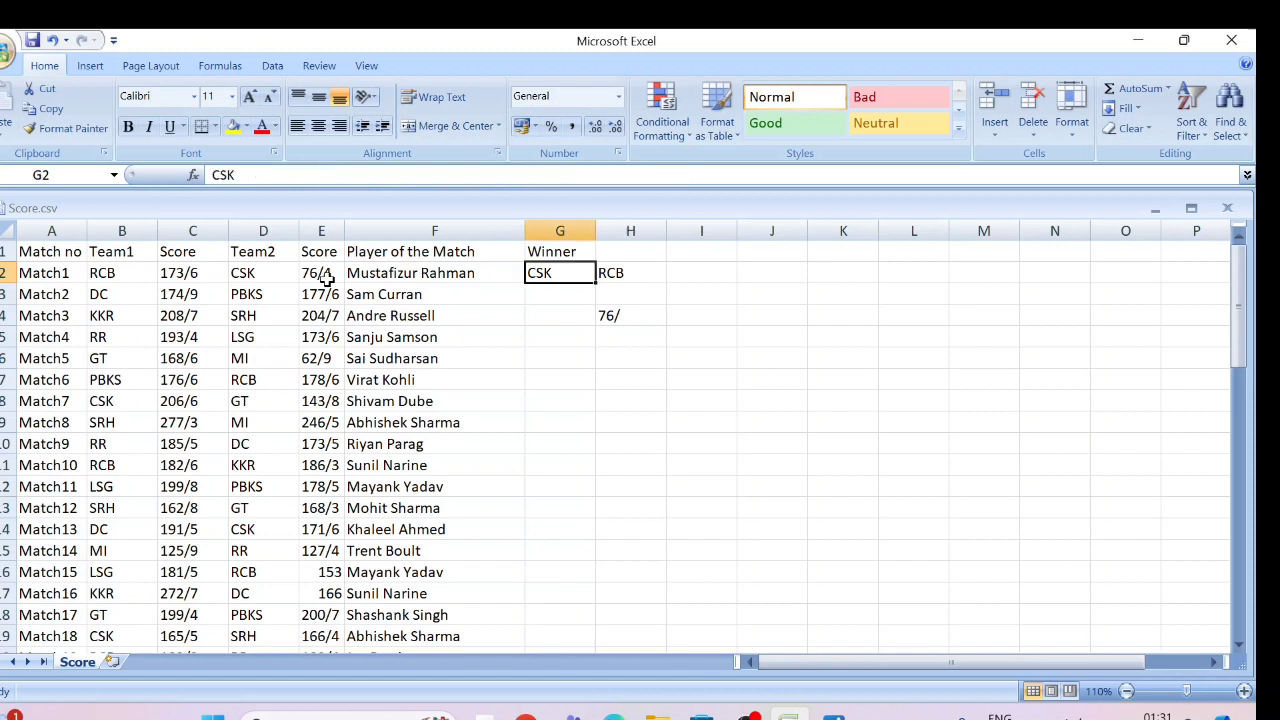
{"action": "key", "text": "Right"}
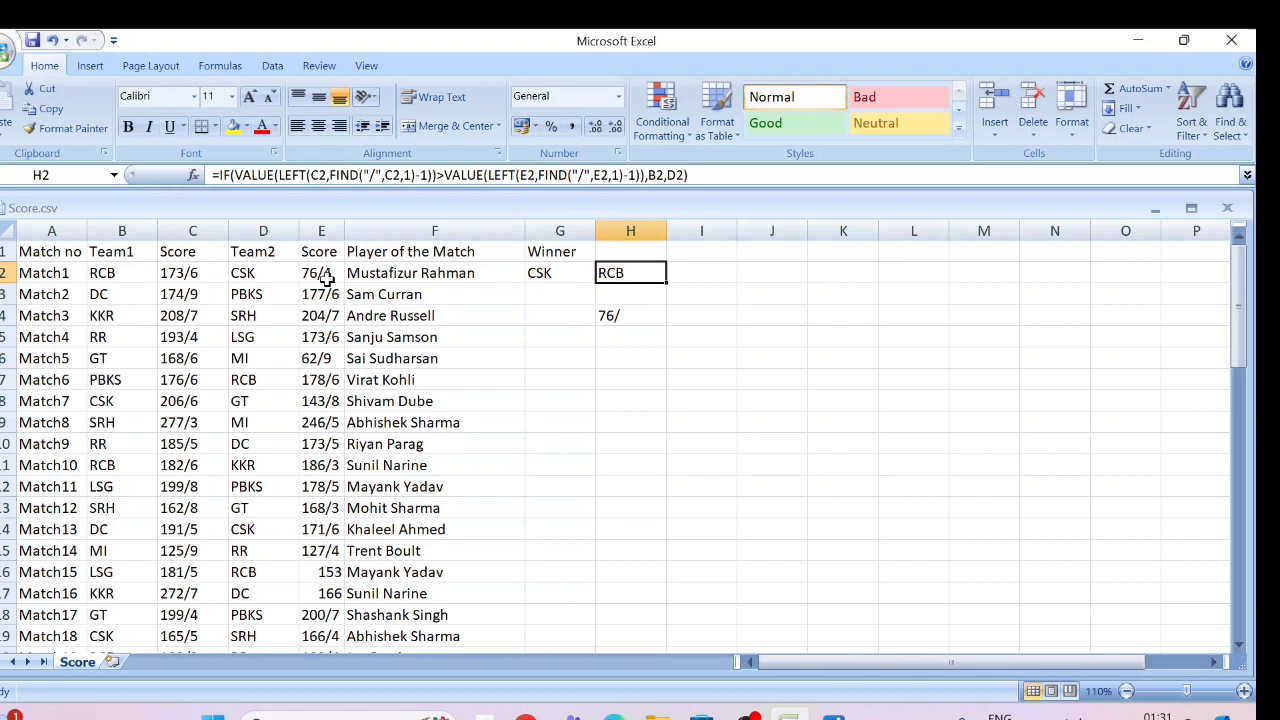
{"action": "key", "text": "Left"}
{"action": "key", "text": "Left"}
{"action": "key", "text": "Left"}
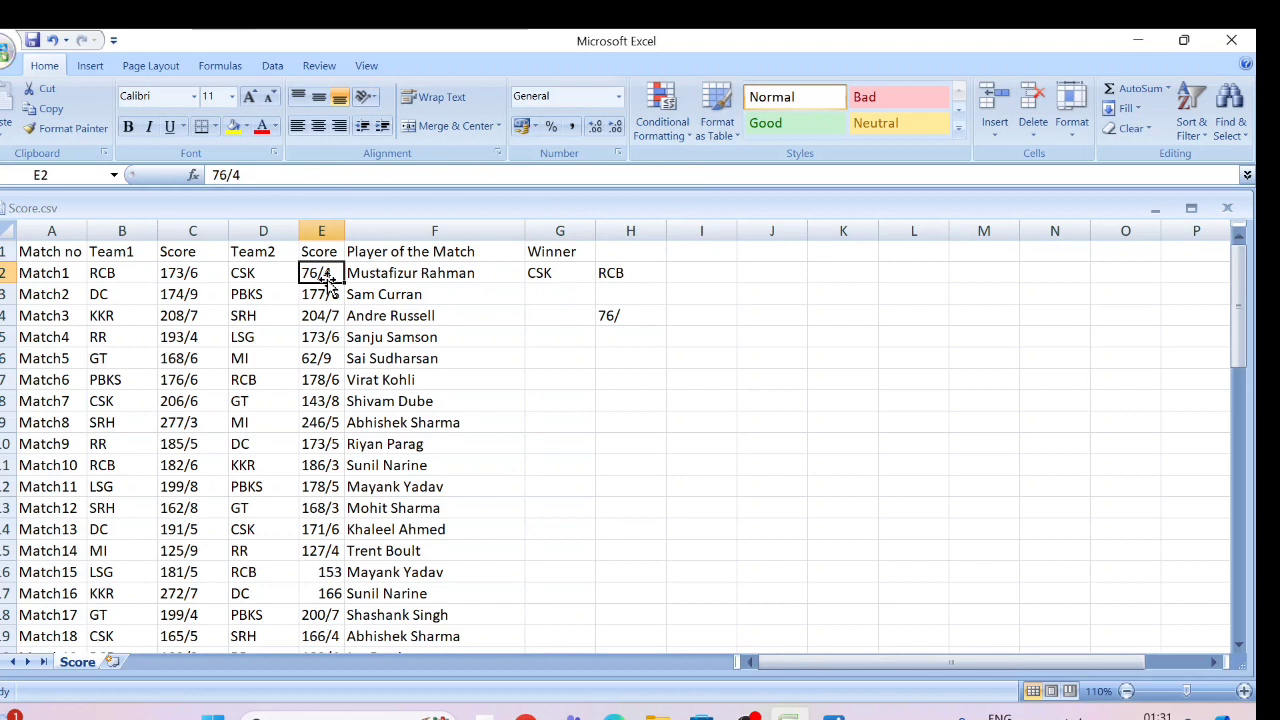
{"action": "key", "text": "Right"}
{"action": "key", "text": "Right"}
{"action": "key", "text": "Right"}
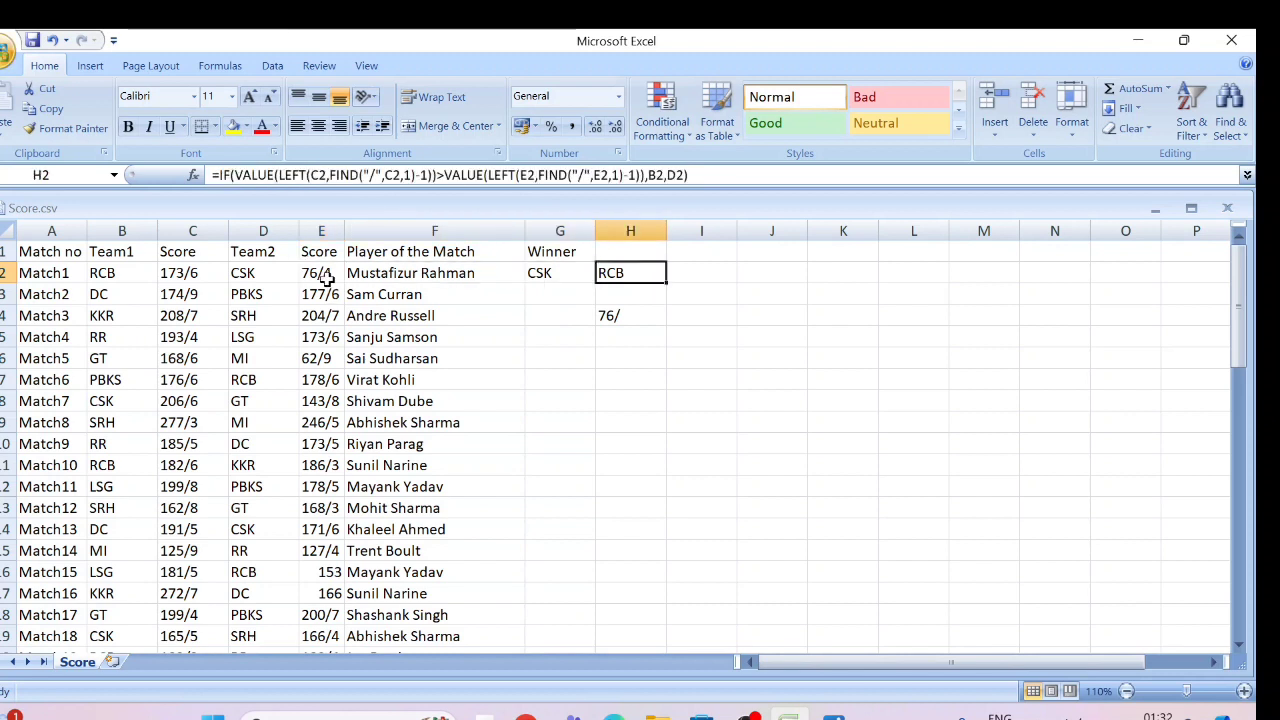
{"action": "double_click", "coordinate": [249, 175]}
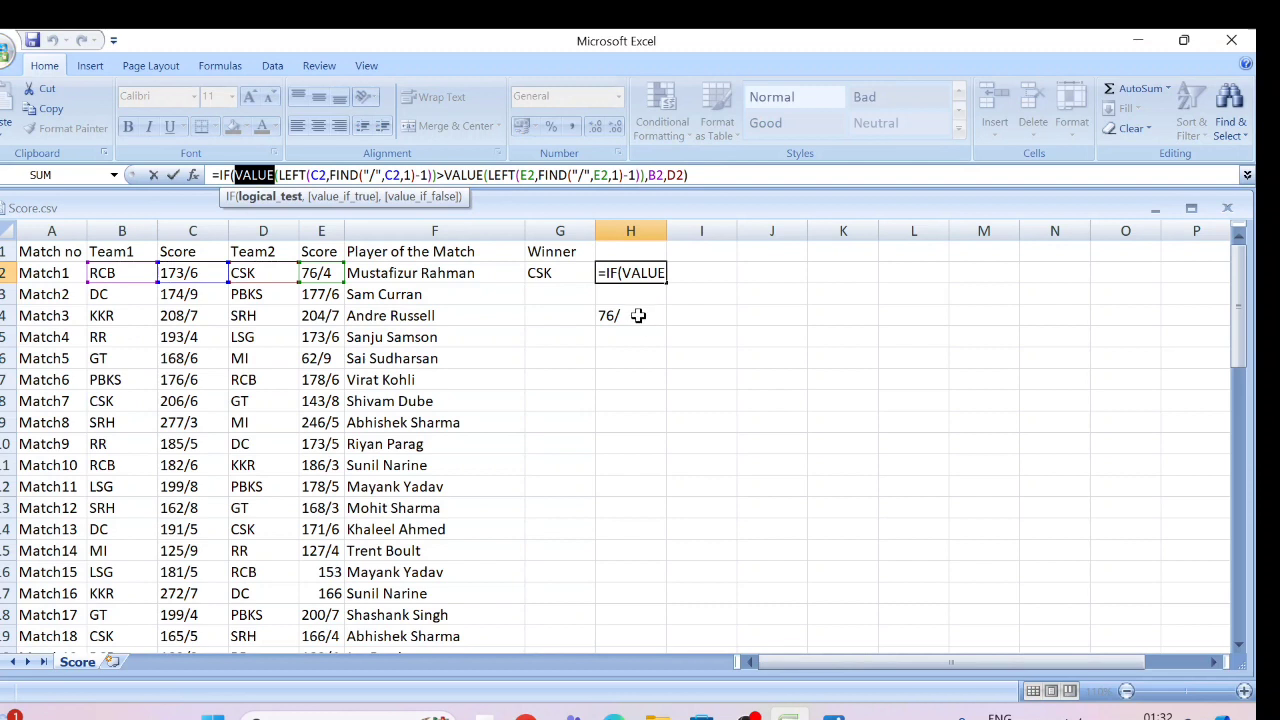
{"action": "key", "text": "ctrl+Return"}
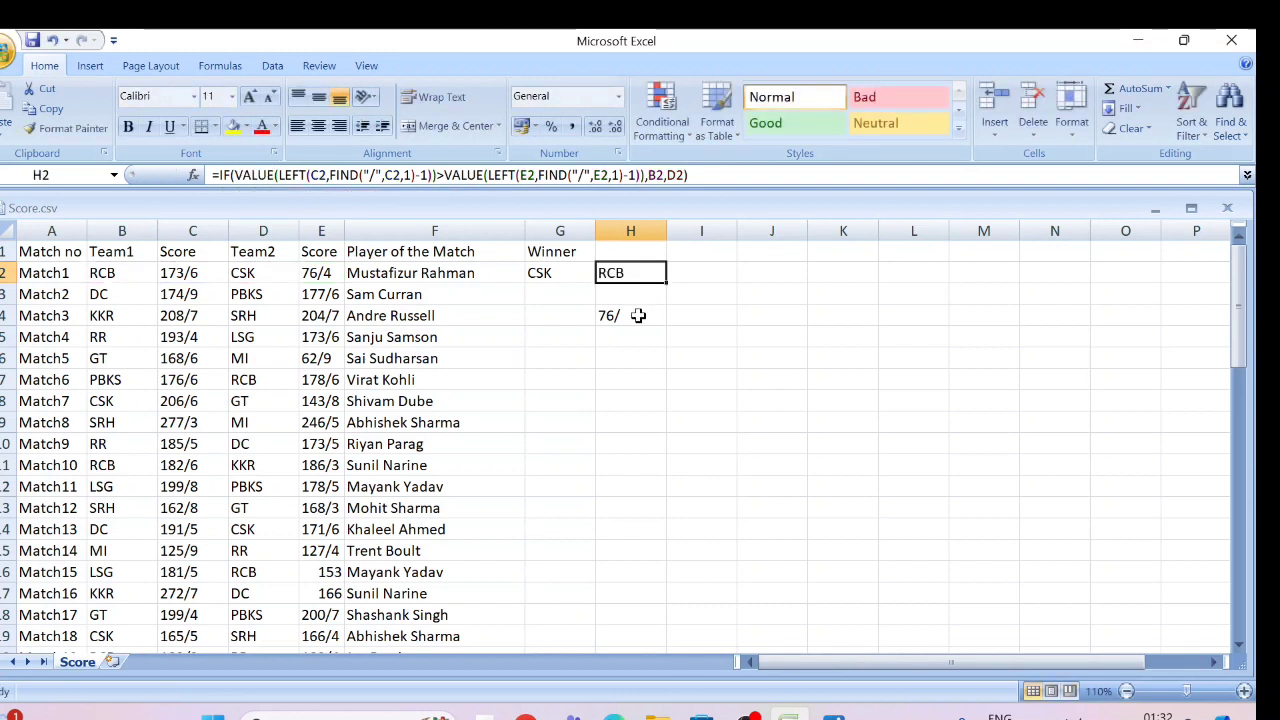
- Replace the formula in H4 with =LEFT(E3,3) to extract the first three characters of the Match2 Team2 score
{"action": "left_click", "coordinate": [638, 315]}
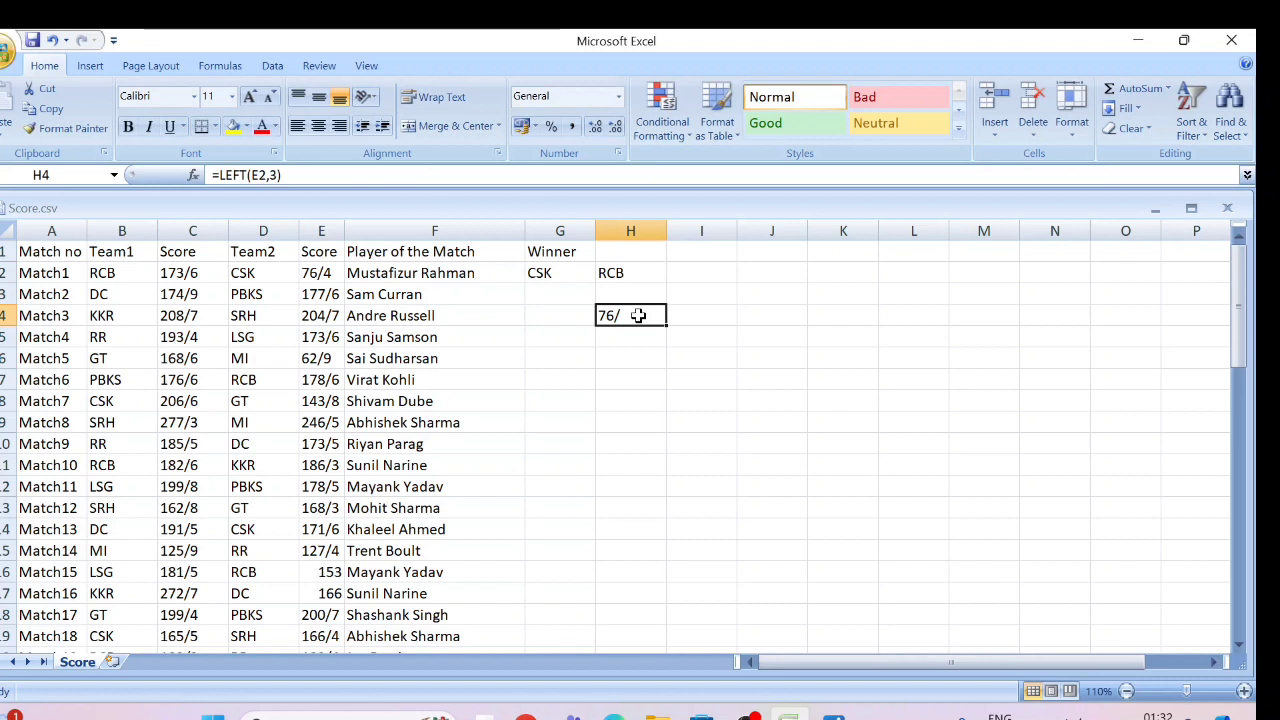
{"action": "key", "text": "Delete"}
{"action": "type", "text": "=lef"}
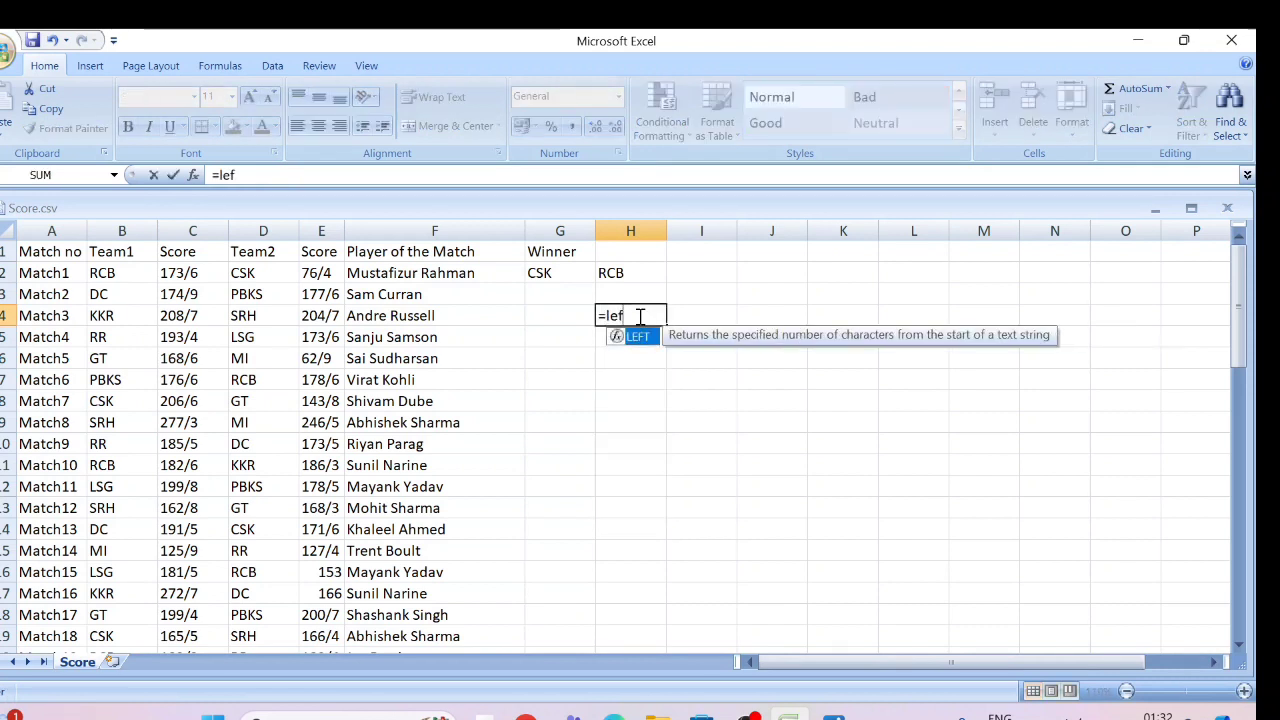
{"action": "key", "text": "Tab"}
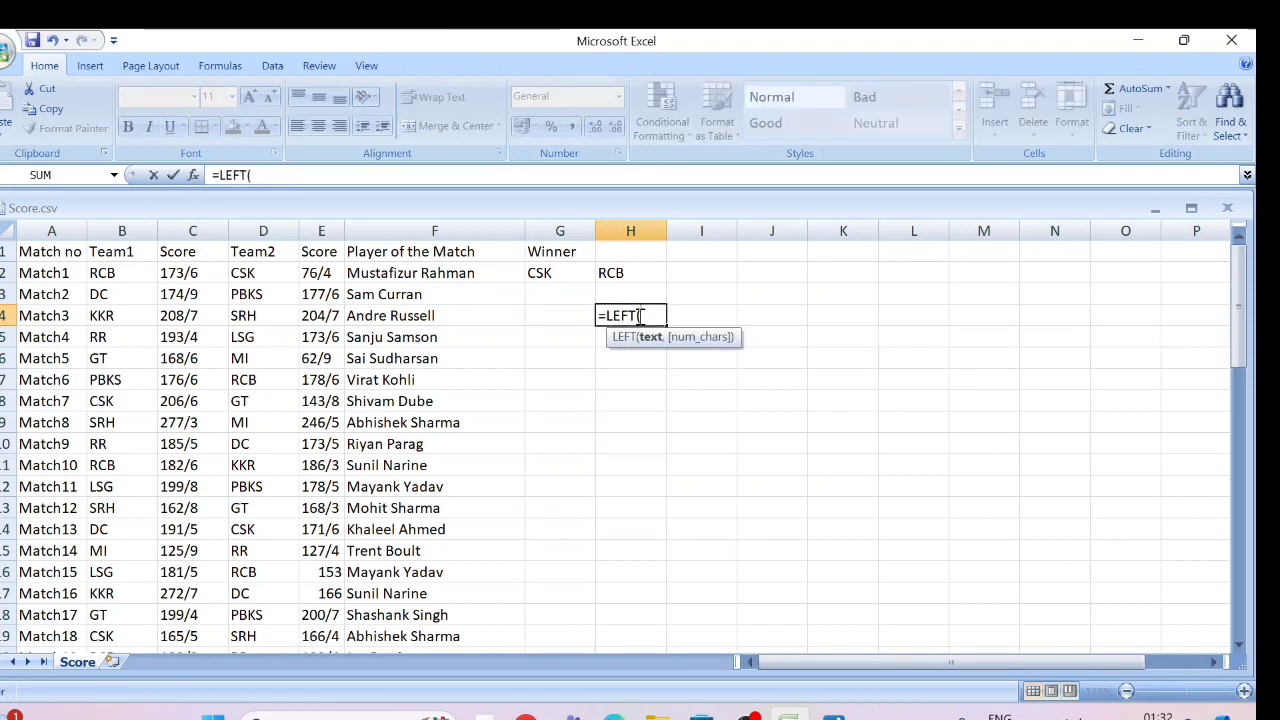
{"action": "left_click", "coordinate": [325, 293]}
{"action": "type", "text": ","}
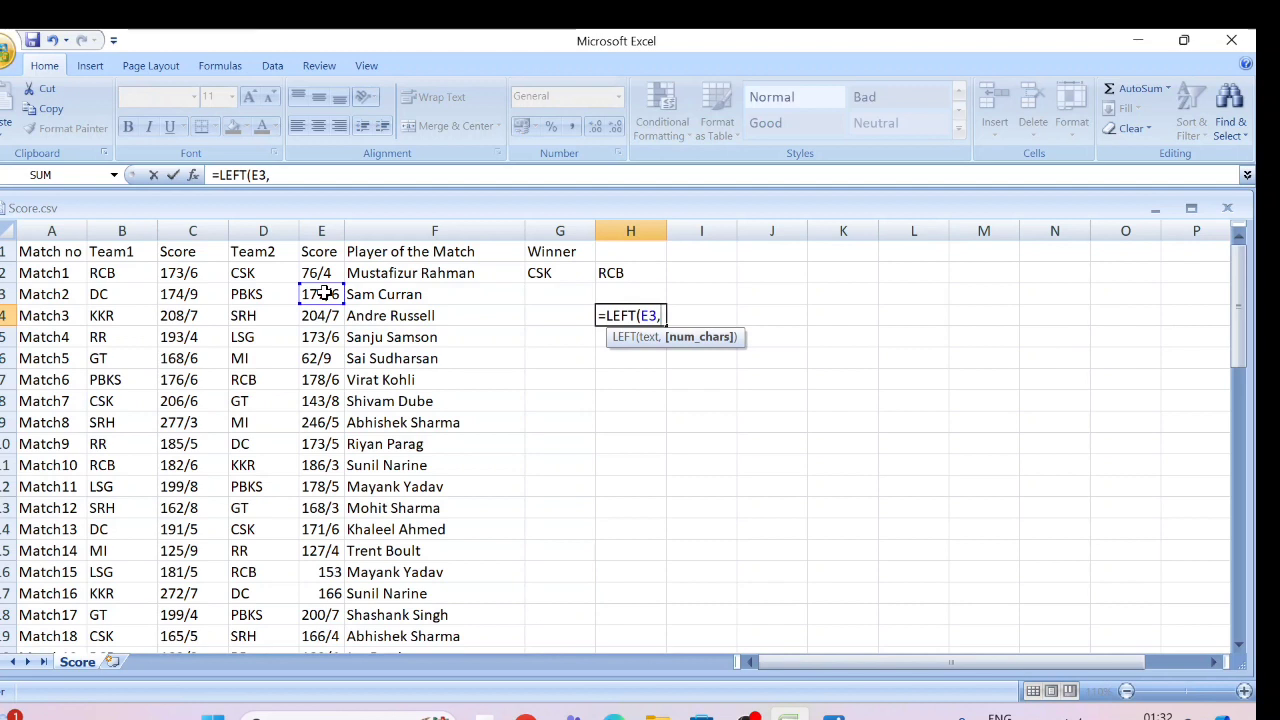
{"action": "type", "text": "3)"}
{"action": "key", "text": "Return"}
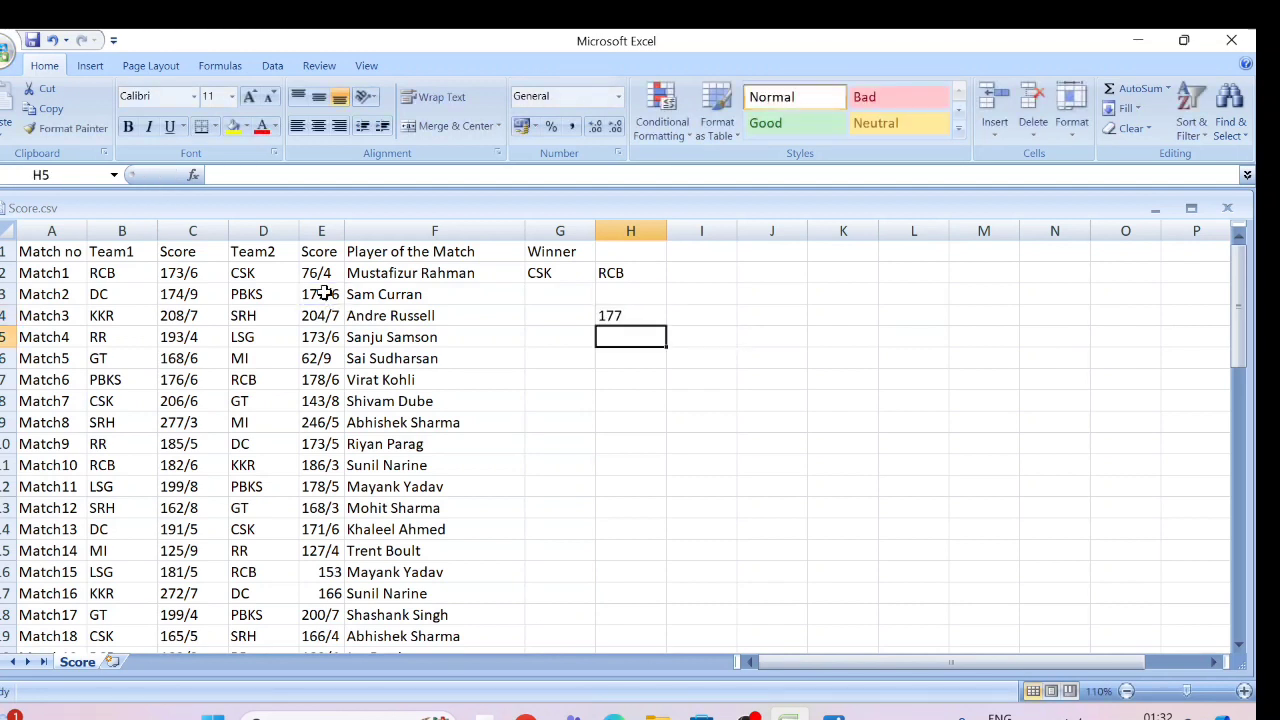
- Enter =TYPE(H4) in H5 to check the data type of the extracted score
{"action": "type", "text": "=ty"}
{"action": "key", "text": "Tab"}
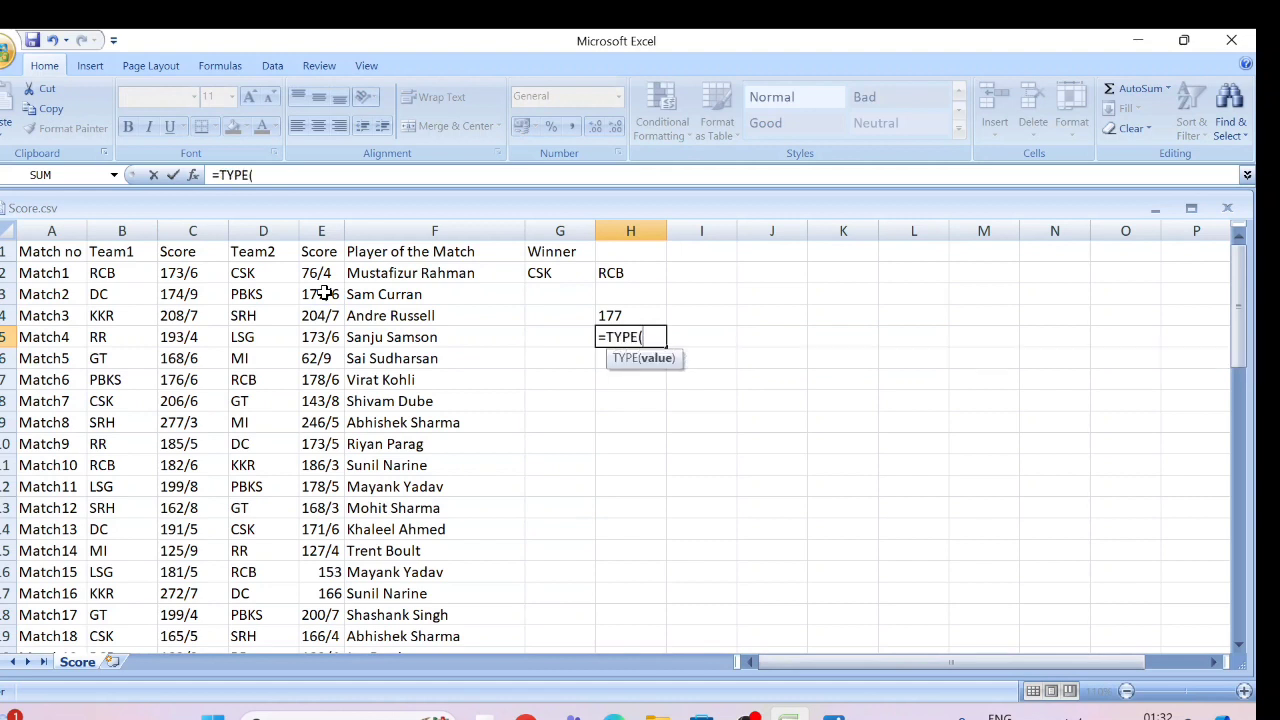
{"action": "left_click", "coordinate": [643, 315]}
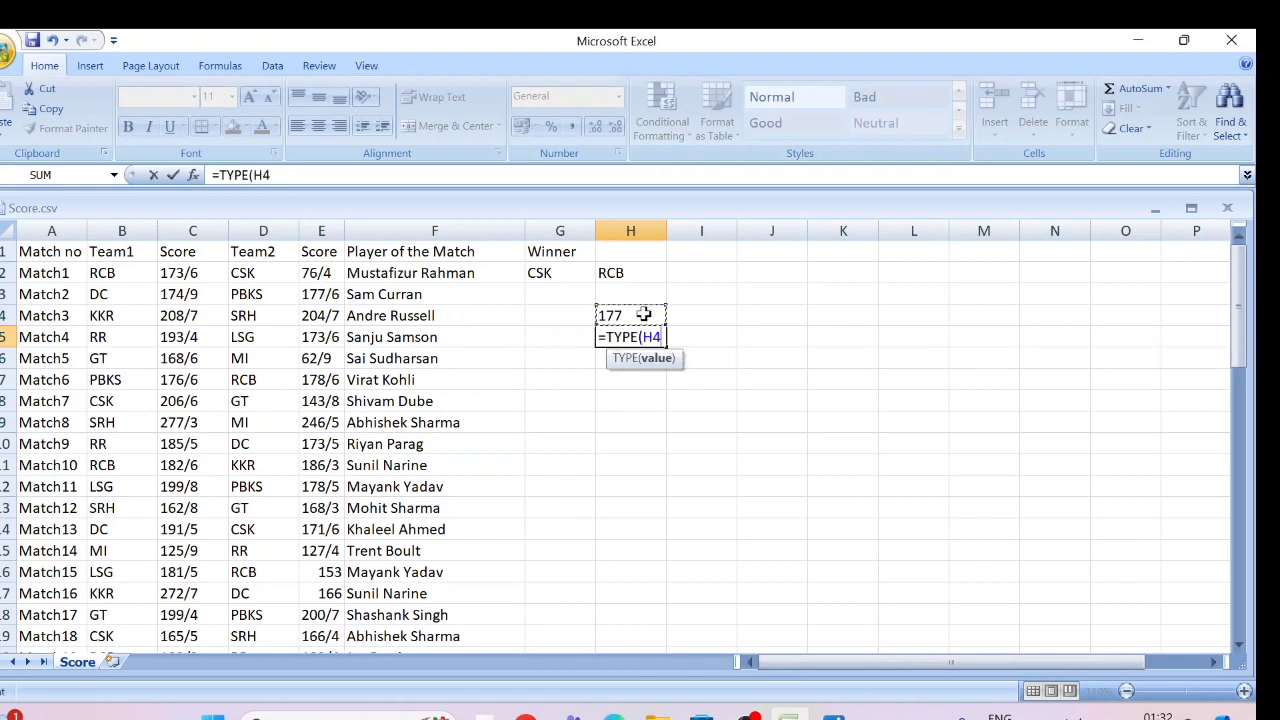
{"action": "type", "text": ")"}
{"action": "key", "text": "Return"}
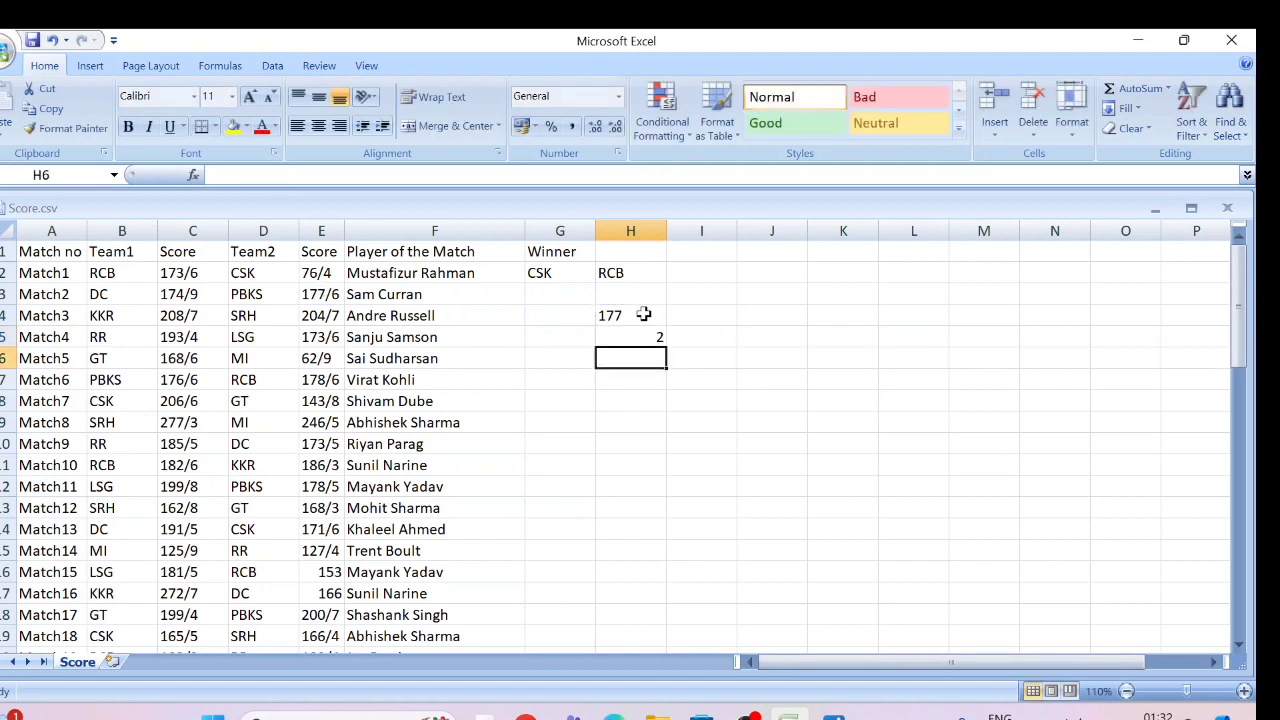
- Wrap the LEFT formula in H4 in VALUE so that it reads =VALUE(LEFT(E3,3))
{"action": "left_click", "coordinate": [643, 315]}
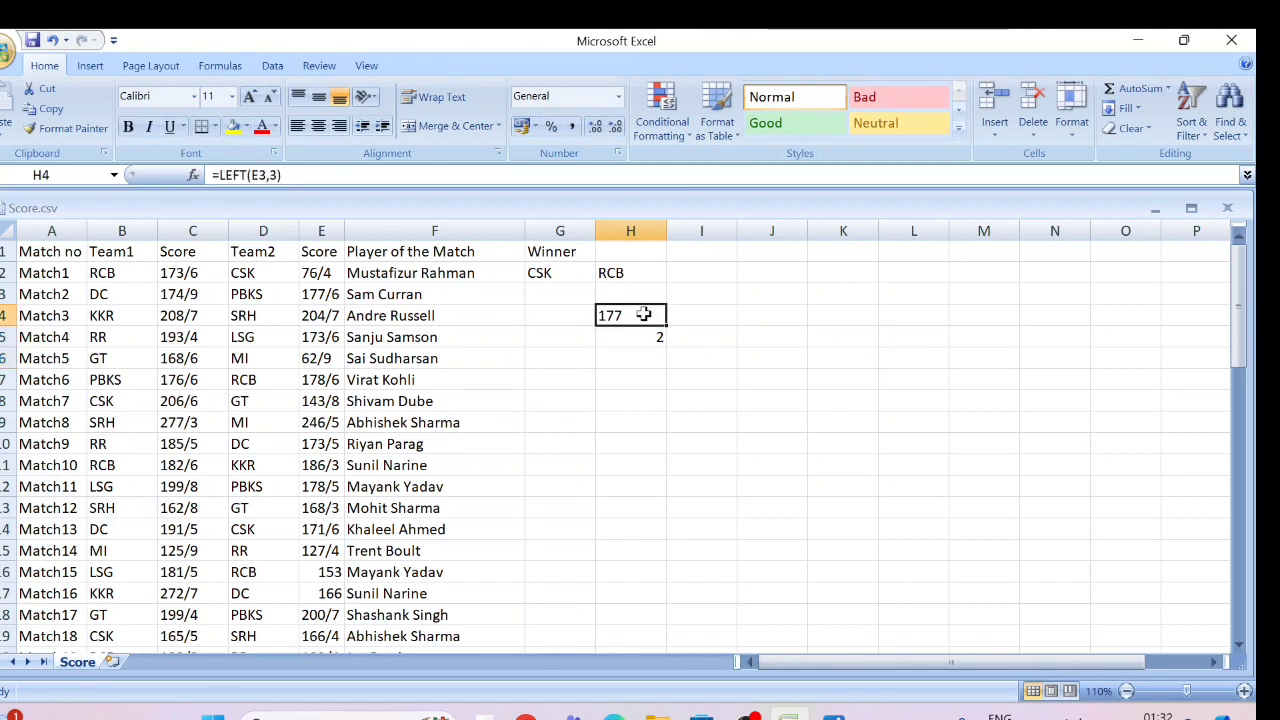
{"action": "double_click", "coordinate": [643, 315]}
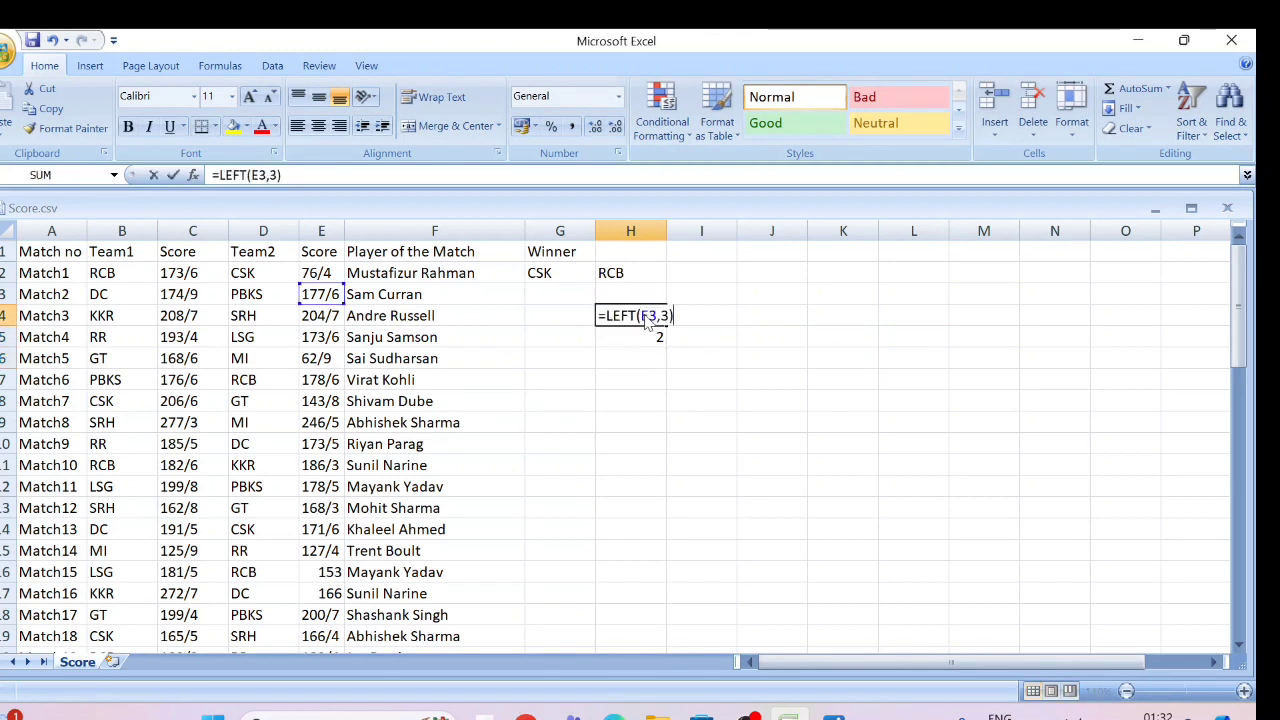
{"action": "key", "text": "Left"}
{"action": "key", "text": "Left"}
{"action": "key", "text": "Left"}
{"action": "key", "text": "Left"}
{"action": "key", "text": "Left"}
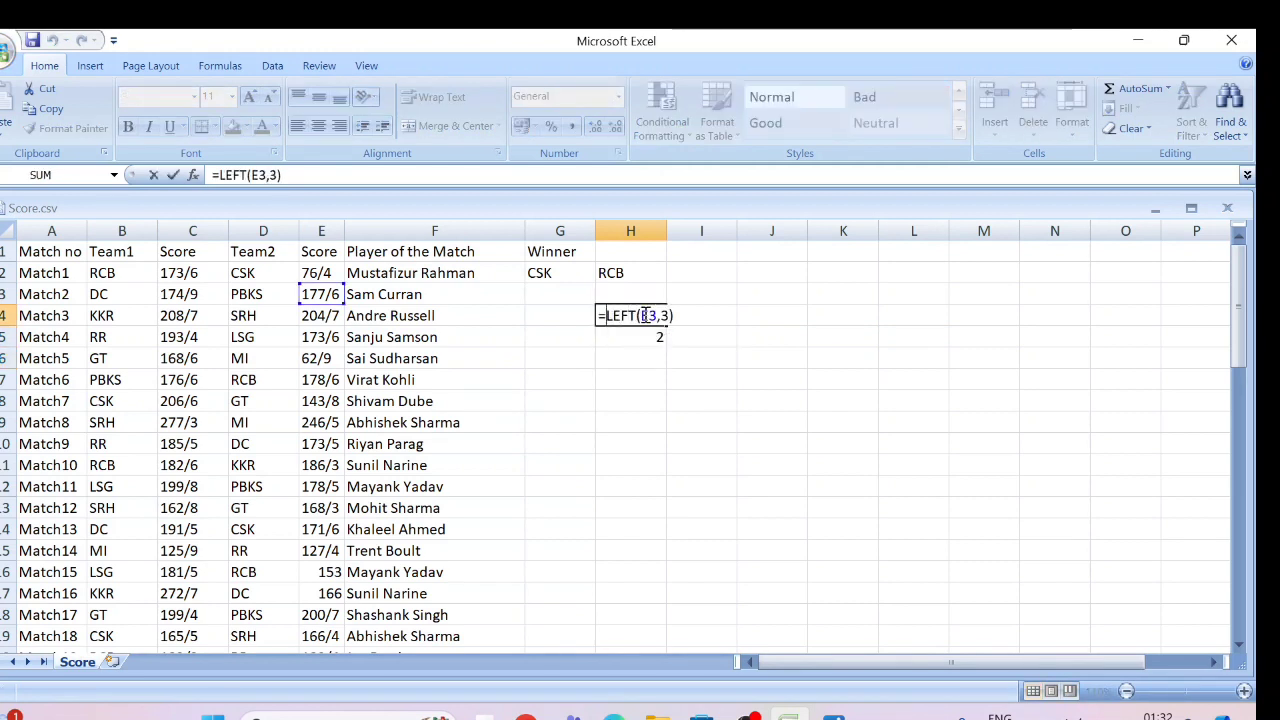
{"action": "type", "text": "va"}
{"action": "key", "text": "Tab"}
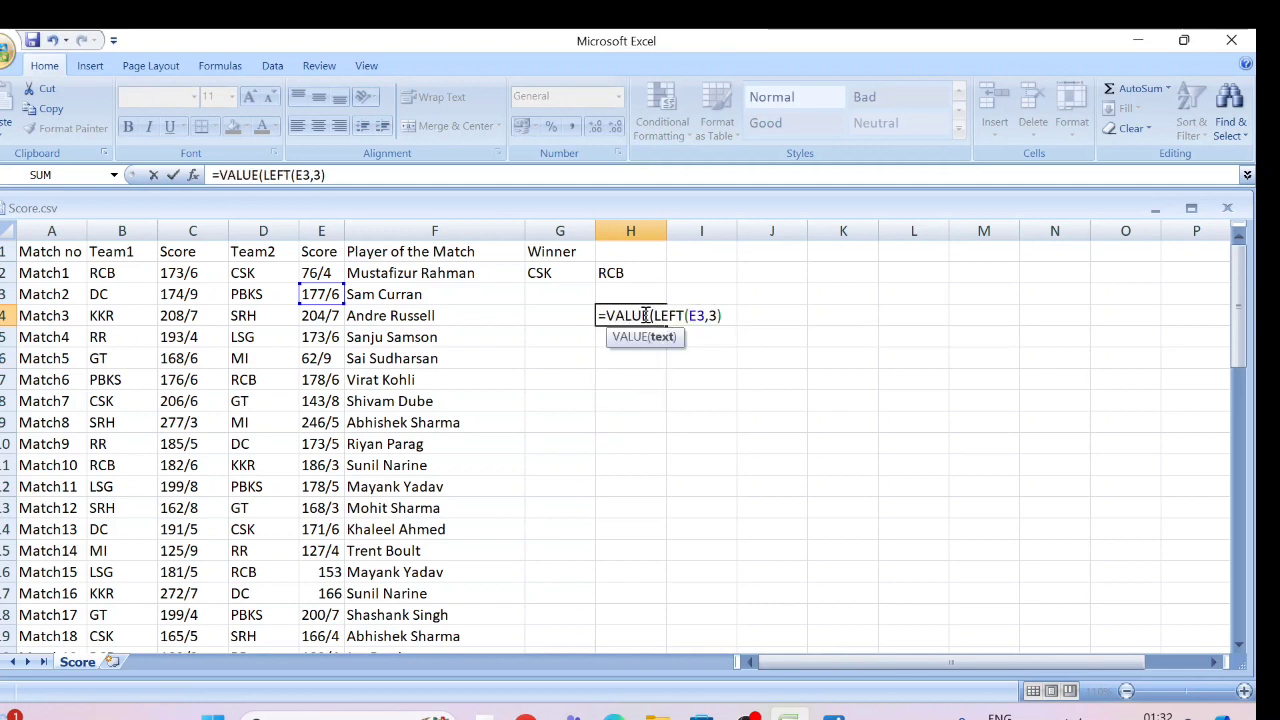
{"action": "key", "text": "Right"}
{"action": "key", "text": "Right"}
{"action": "key", "text": "Right"}
{"action": "key", "text": "Right"}
{"action": "key", "text": "Right"}
{"action": "key", "text": "Right"}
{"action": "key", "text": "Right"}
{"action": "key", "text": "Right"}
{"action": "key", "text": "Right"}
{"action": "key", "text": "Right"}
{"action": "key", "text": "Return"}
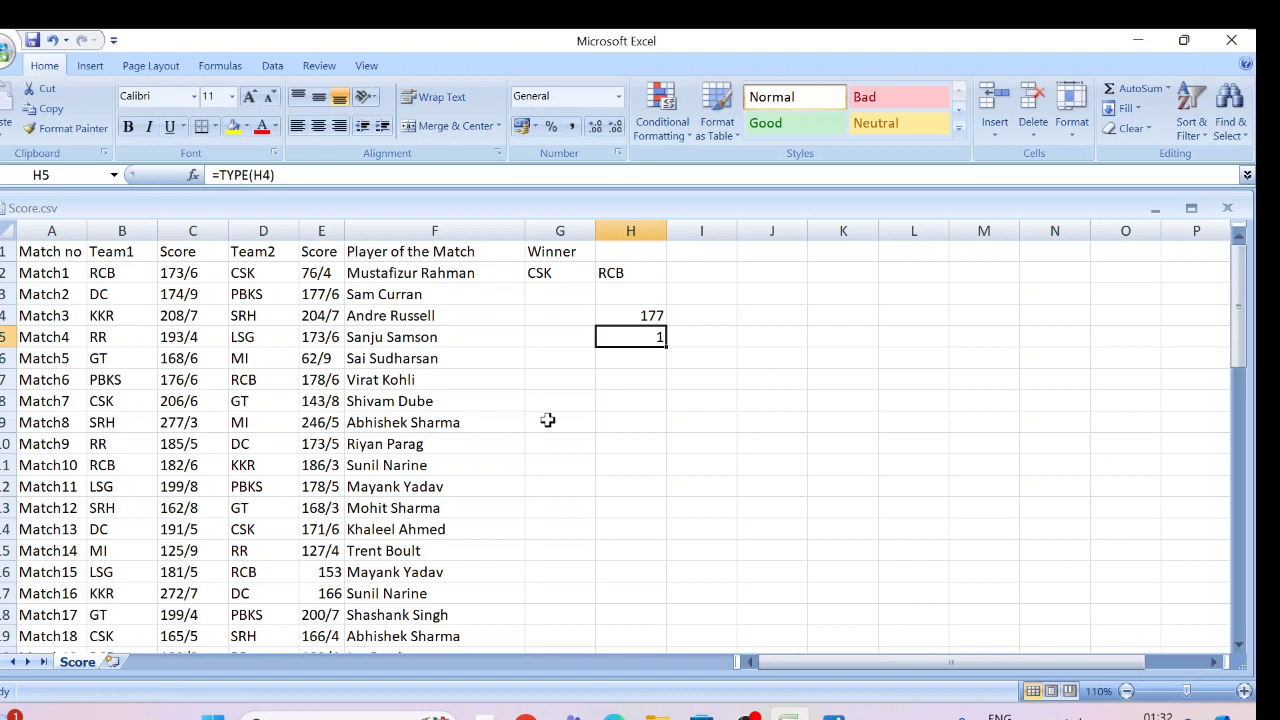
- Clear the test formulas from H4 and H5 below the winner formula
{"action": "left_click", "coordinate": [484, 381]}
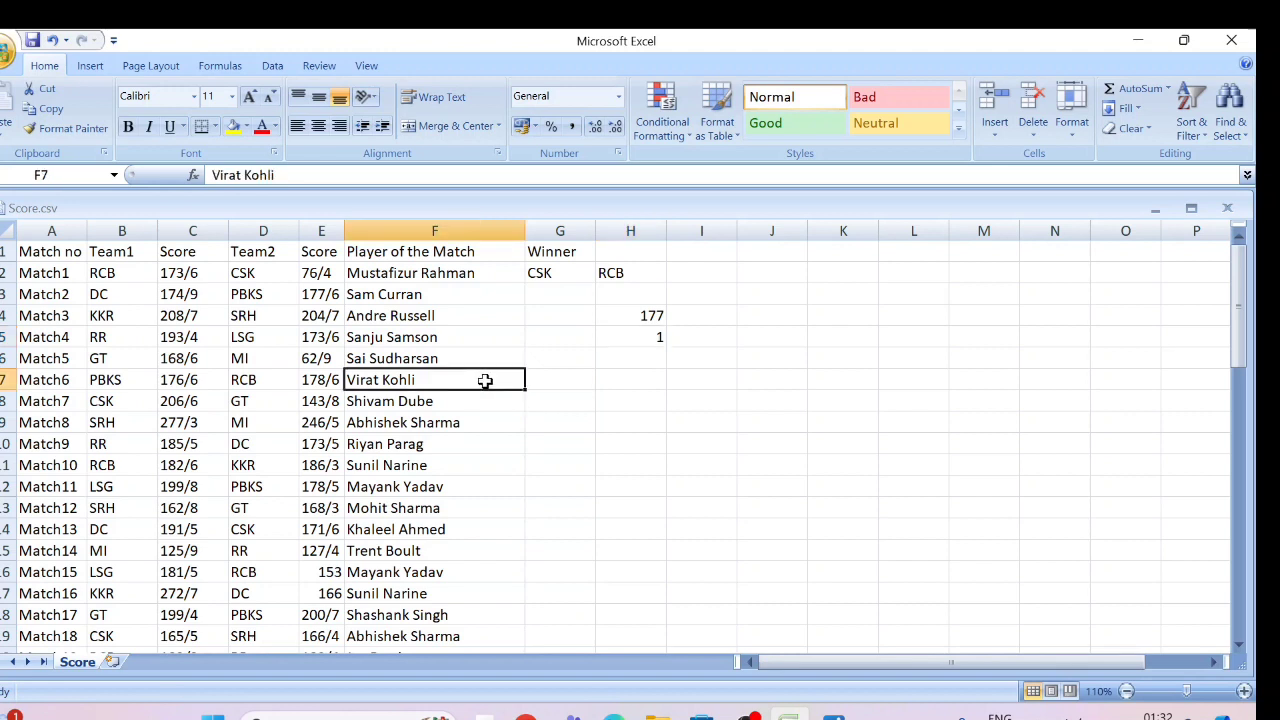
{"action": "left_click", "coordinate": [471, 316]}
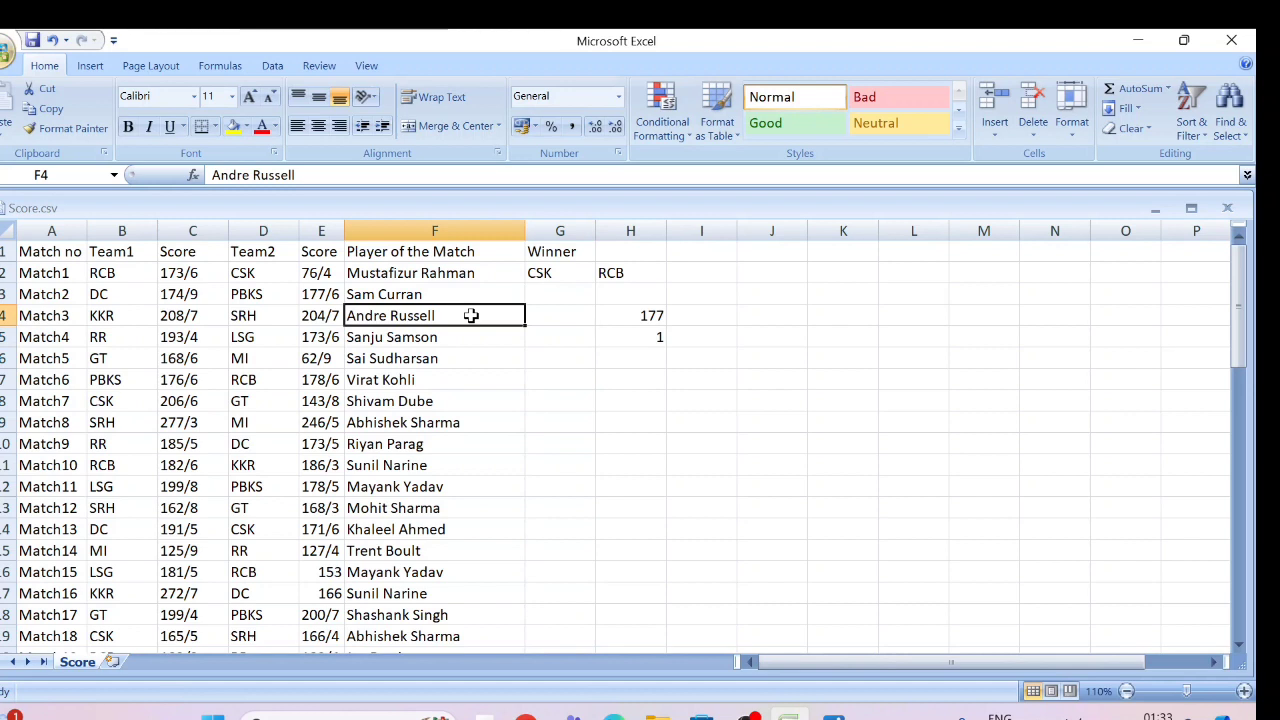
{"action": "key", "text": "Up"}
{"action": "key", "text": "Up"}
{"action": "key", "text": "Up"}
{"action": "key", "text": "Right"}
{"action": "key", "text": "Right"}
{"action": "key", "text": "Down"}
{"action": "key", "text": "Down"}
{"action": "key", "text": "Down"}
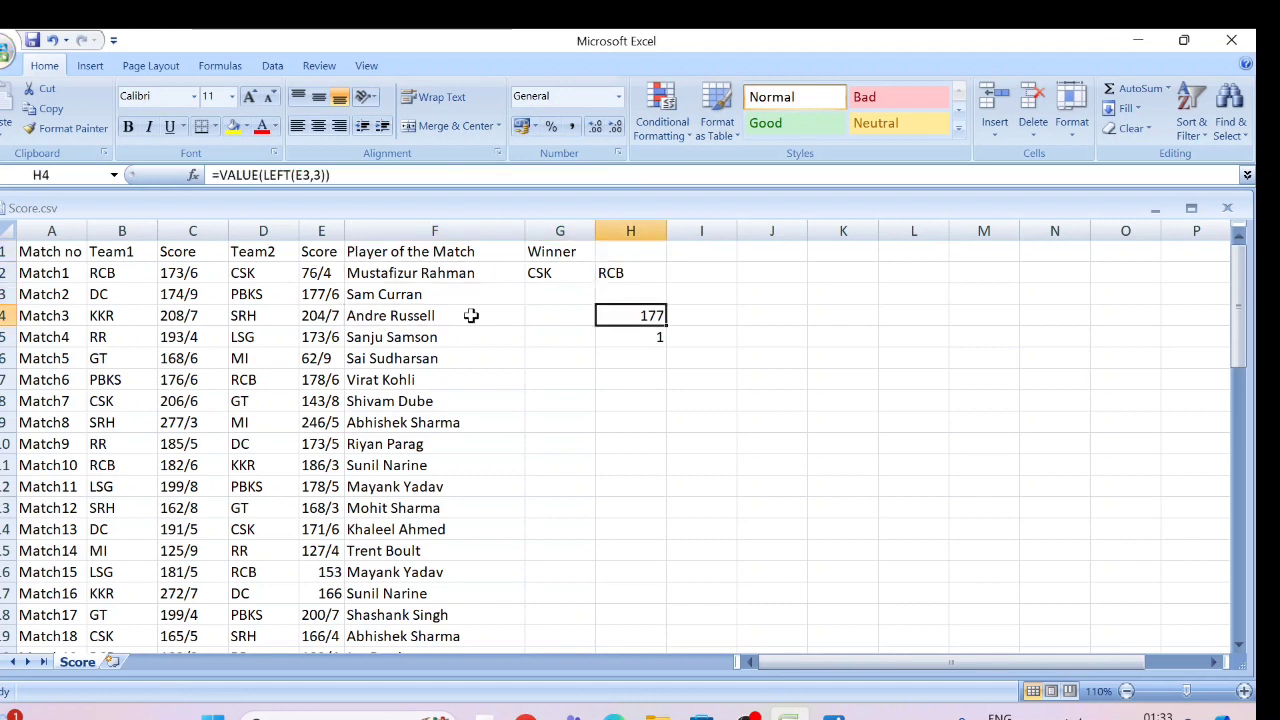
{"action": "key", "text": "shift+Down"}
{"action": "key", "text": "shift+Down"}
{"action": "key", "text": "Delete"}
- Fill the winner formula from H2 down through H18 to cover Match1 to Match17
{"action": "key", "text": "Up"}
{"action": "key", "text": "Up"}
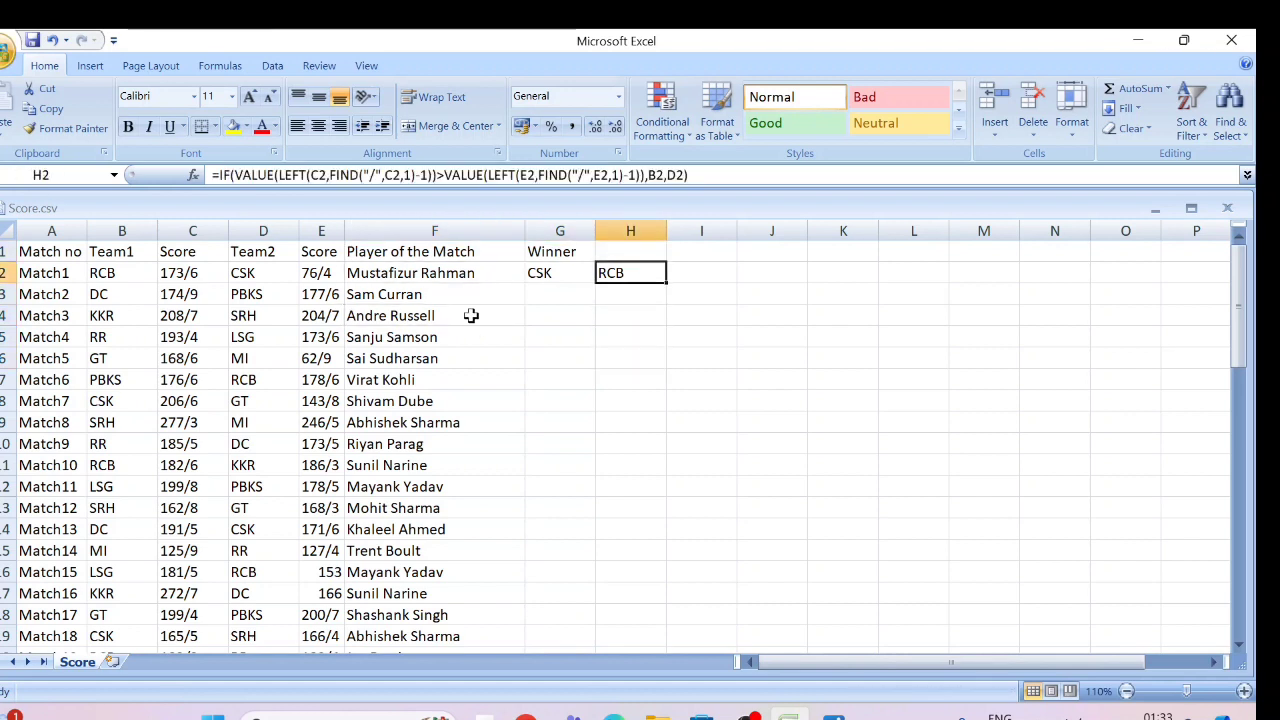
{"action": "key", "text": "shift+Down"}
{"action": "key", "text": "shift+Down"}
{"action": "key", "text": "shift+Down"}
{"action": "key", "text": "shift+Down"}
{"action": "key", "text": "shift+Down"}
{"action": "key", "text": "shift+Down"}
{"action": "key", "text": "shift+Down"}
{"action": "key", "text": "shift+Down"}
{"action": "key", "text": "shift+Down"}
{"action": "key", "text": "shift+Down"}
{"action": "key", "text": "shift+Down"}
{"action": "key", "text": "shift+Down"}
{"action": "key", "text": "shift+Down"}
{"action": "key", "text": "shift+Down"}
{"action": "key", "text": "shift+Down"}
{"action": "key", "text": "shift+Down"}
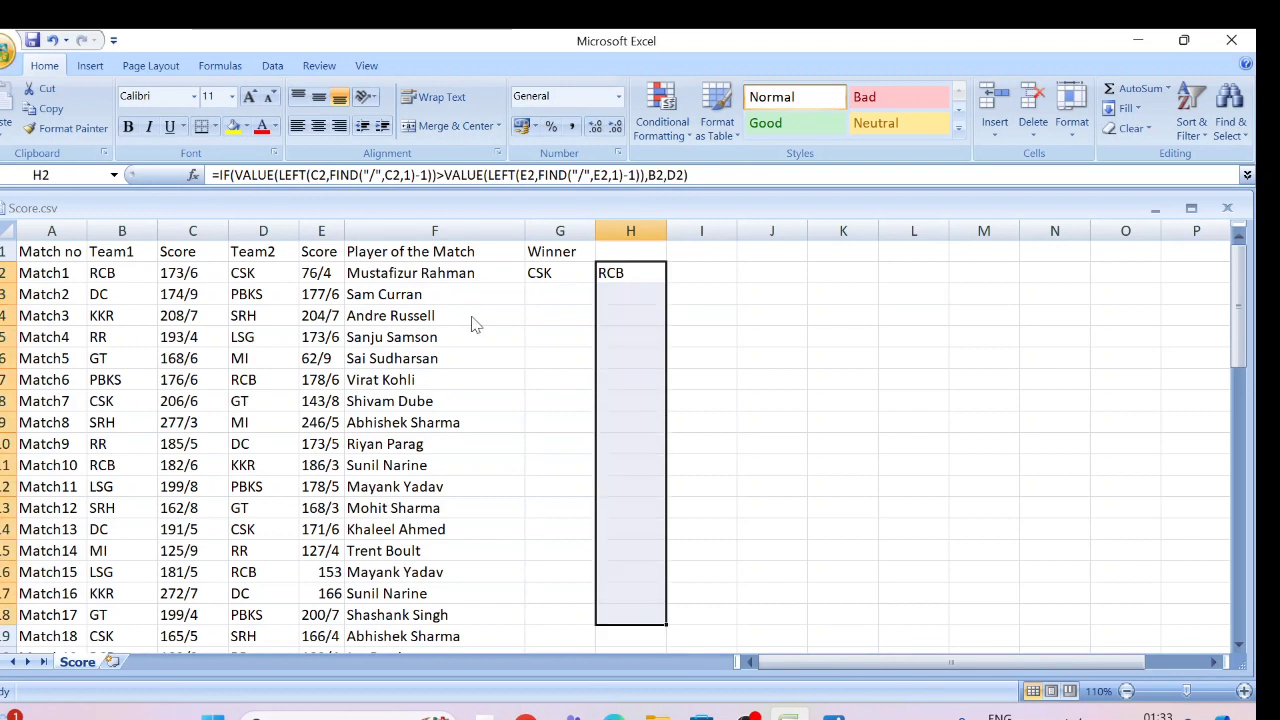
{"action": "key", "text": "ctrl+d"}
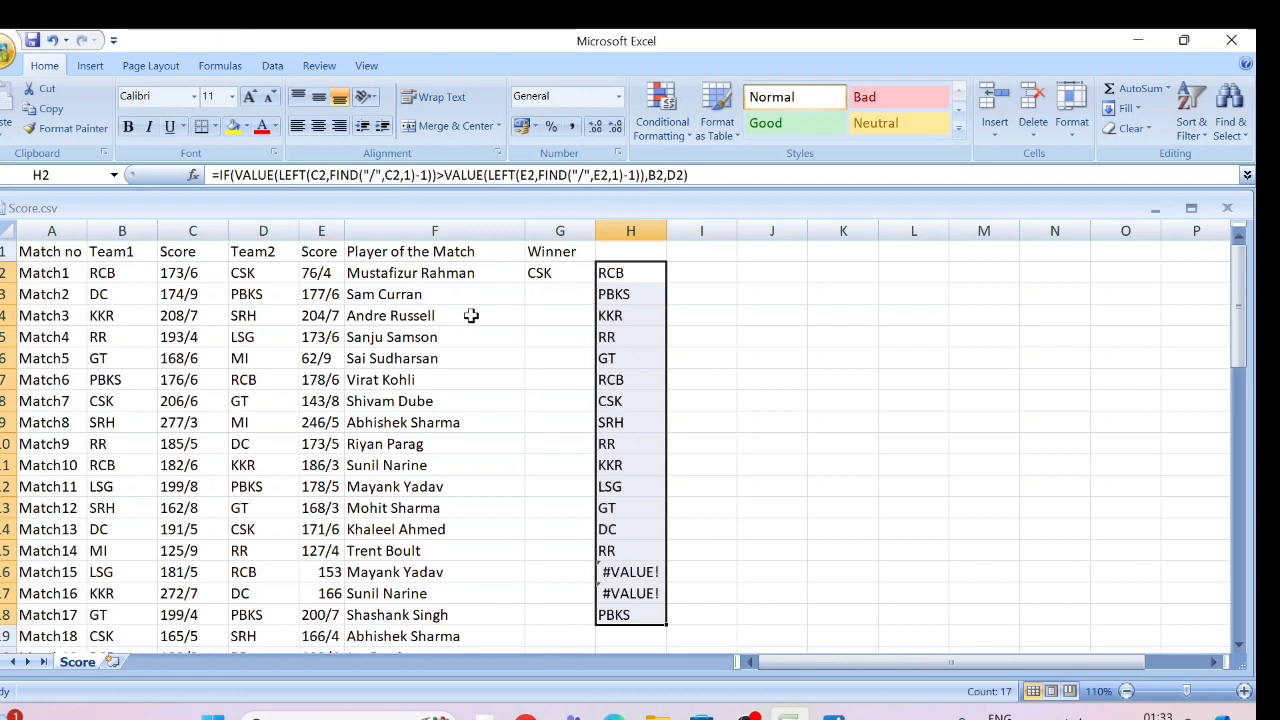
- Append /10 to the Team2 scores of Match15 and Match16, making E16 153/10 and E17 166/10
{"action": "key", "text": "Down"}
{"action": "key", "text": "Down"}
{"action": "key", "text": "Down"}
{"action": "key", "text": "Down"}
{"action": "key", "text": "Down"}
{"action": "key", "text": "Down"}
{"action": "key", "text": "Down"}
{"action": "key", "text": "Down"}
{"action": "key", "text": "Down"}
{"action": "key", "text": "Down"}
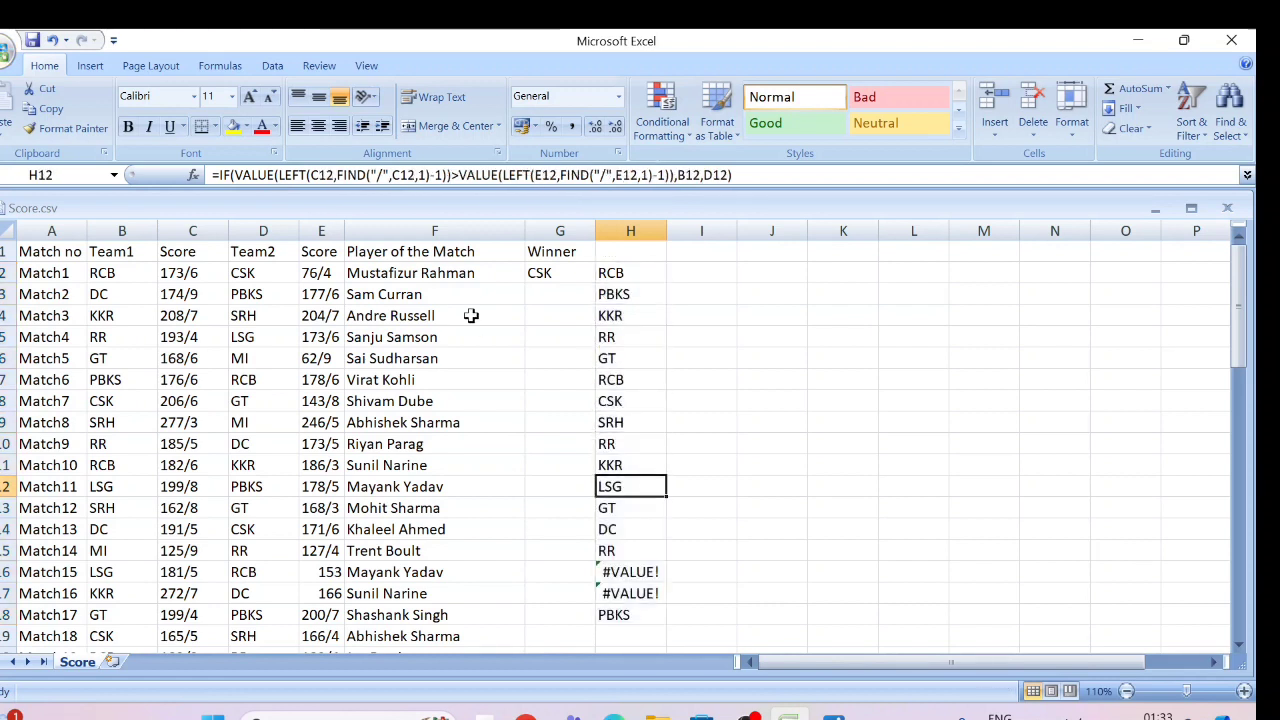
{"action": "key", "text": "Down"}
{"action": "key", "text": "Down"}
{"action": "key", "text": "Down"}
{"action": "key", "text": "Down"}
{"action": "key", "text": "Left"}
{"action": "key", "text": "Left"}
{"action": "key", "text": "Left"}
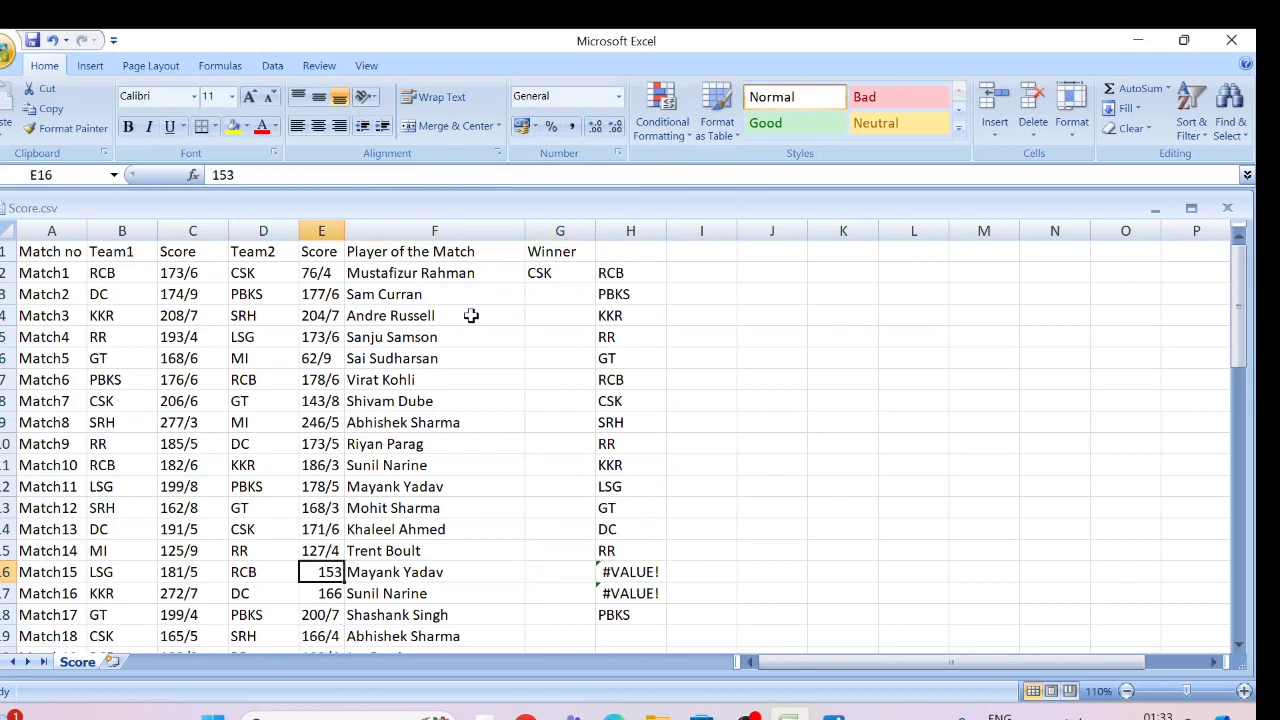
{"action": "key", "text": "F2"}
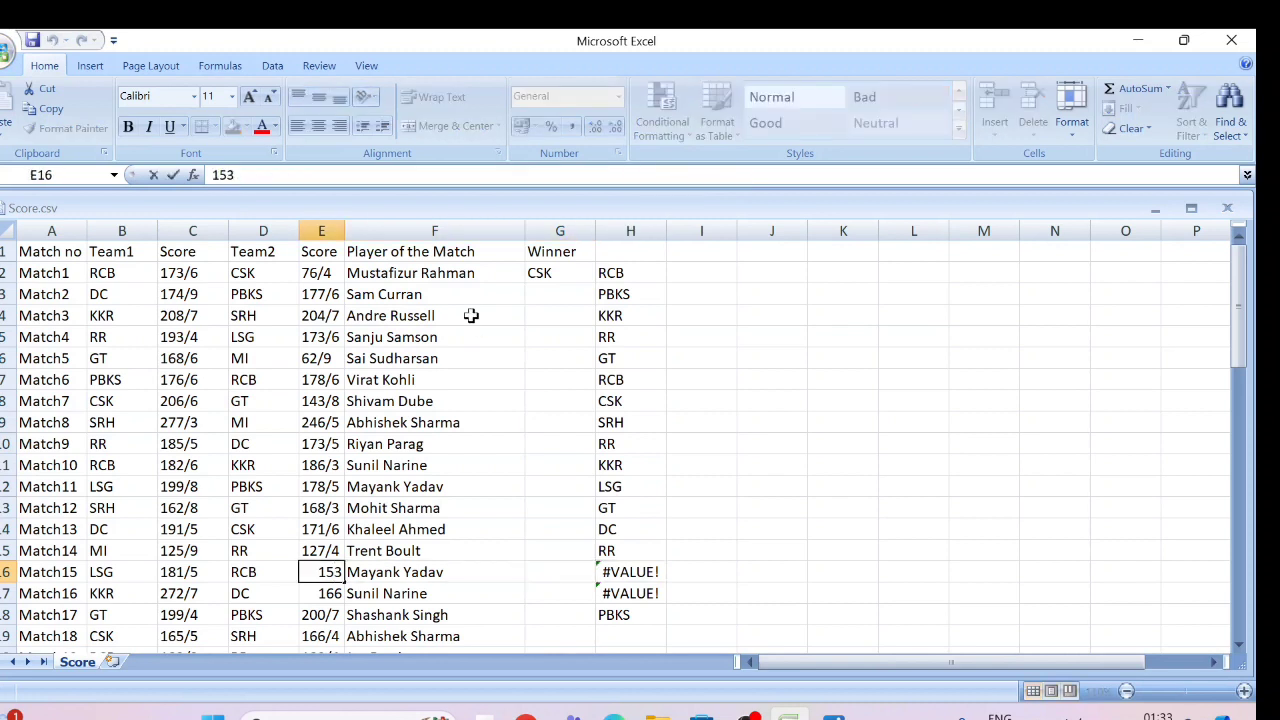
{"action": "type", "text": "/10"}
{"action": "key", "text": "Return"}
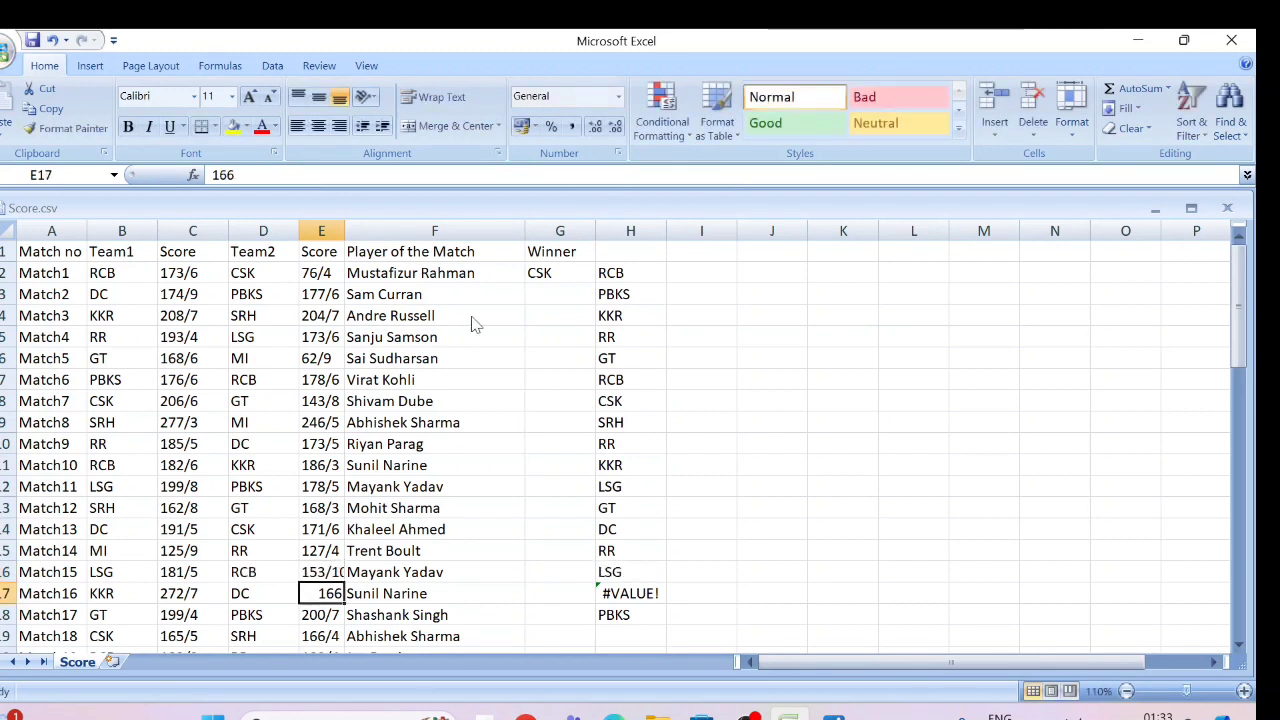
{"action": "key", "text": "F2"}
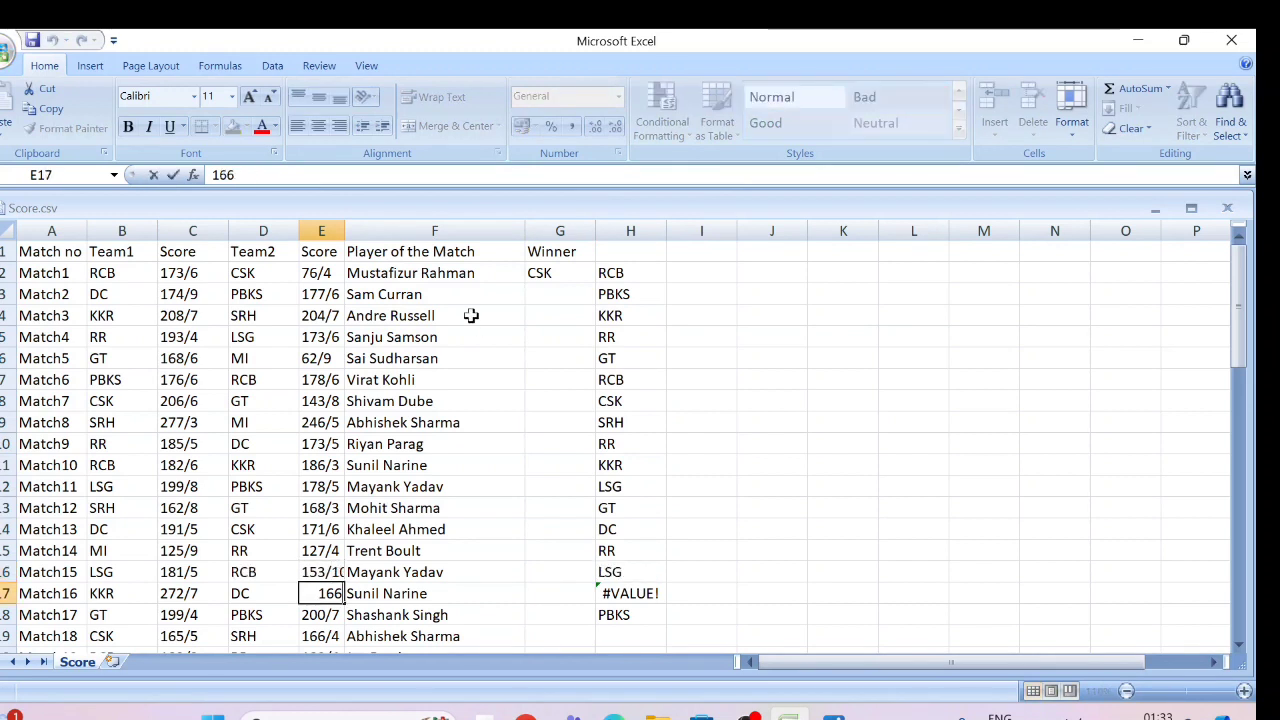
{"action": "type", "text": "/10"}
{"action": "key", "text": "Return"}
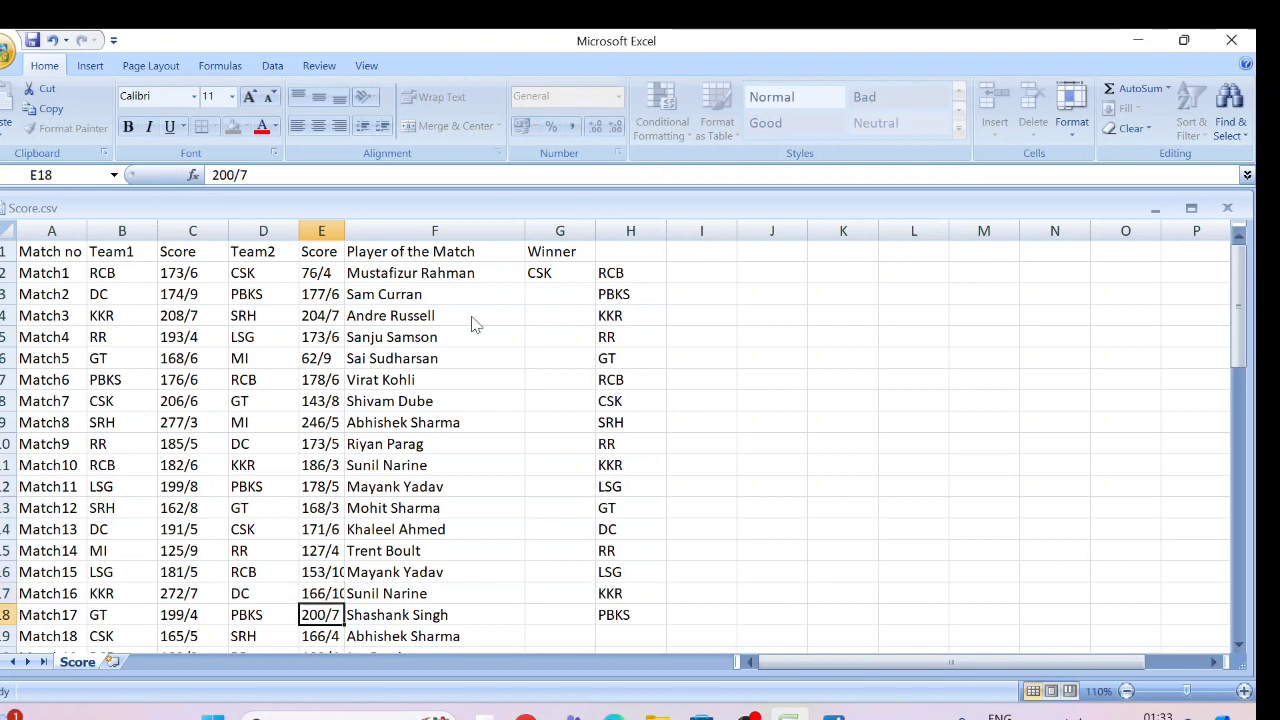
- Open the Match17 winner formula in H18 for editing to inspect its cell references
{"action": "key", "text": "Right"}
{"action": "key", "text": "Right"}
{"action": "key", "text": "Right"}
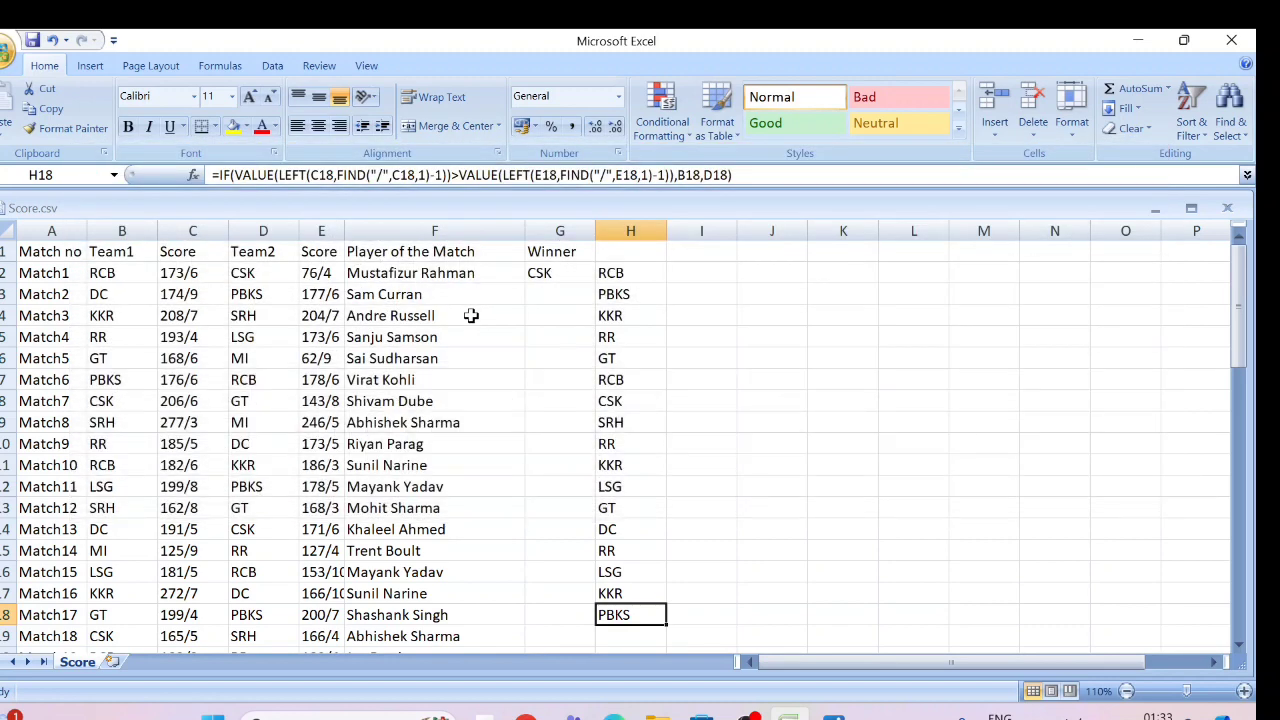
{"action": "key", "text": "F2"}
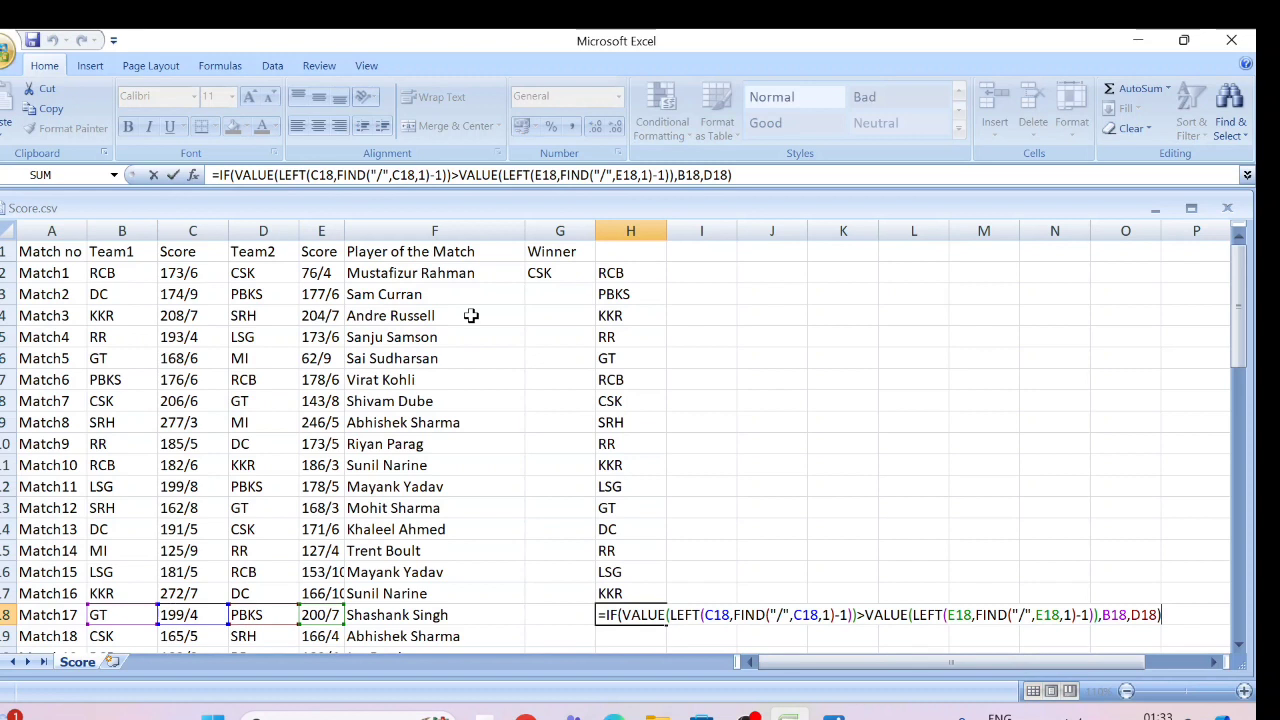